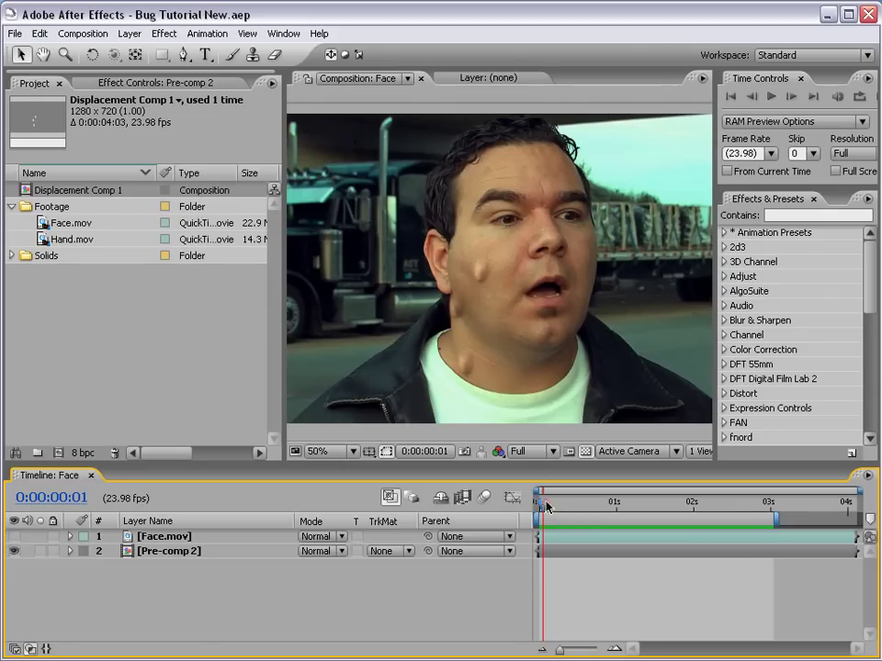
- Preview the finished Face composition from the start and examine the bug bumps on the neck and cheek close up
left_click_drag(551, 501, 537, 505)
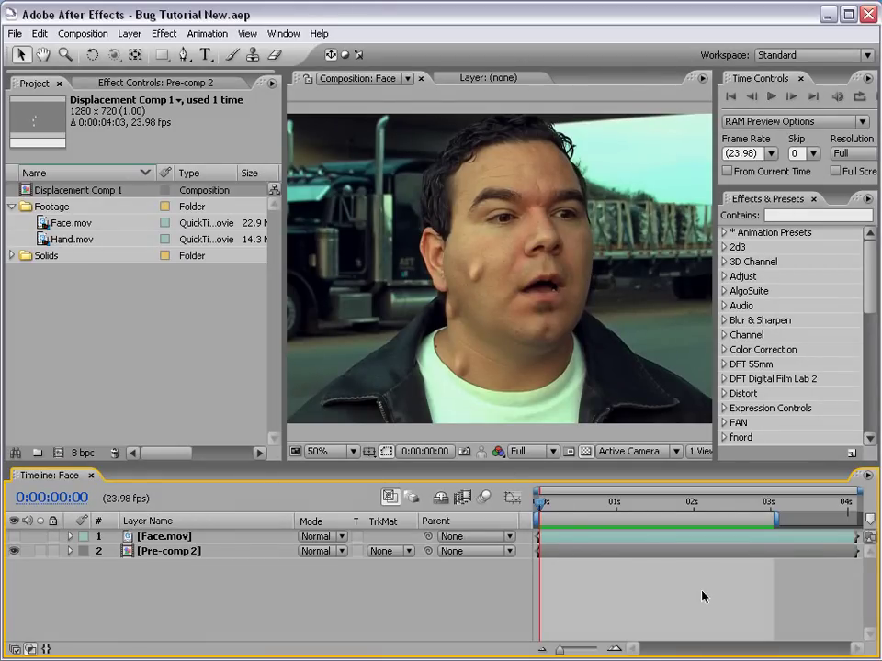
key("KP_0")
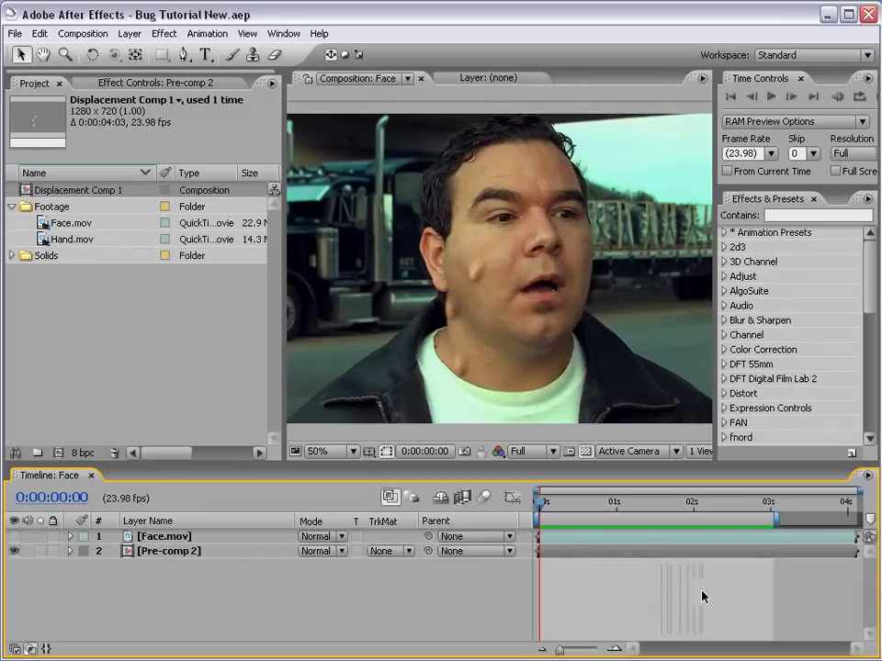
scroll(501, 312, "up", 4)
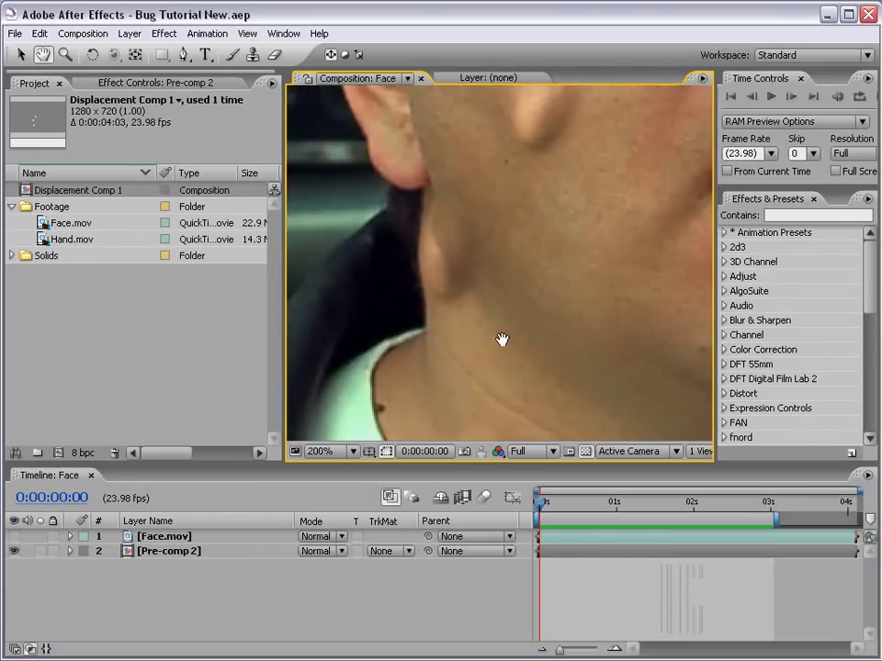
left_click_drag(501, 339, 439, 369)
scroll(504, 346, "down", 6)
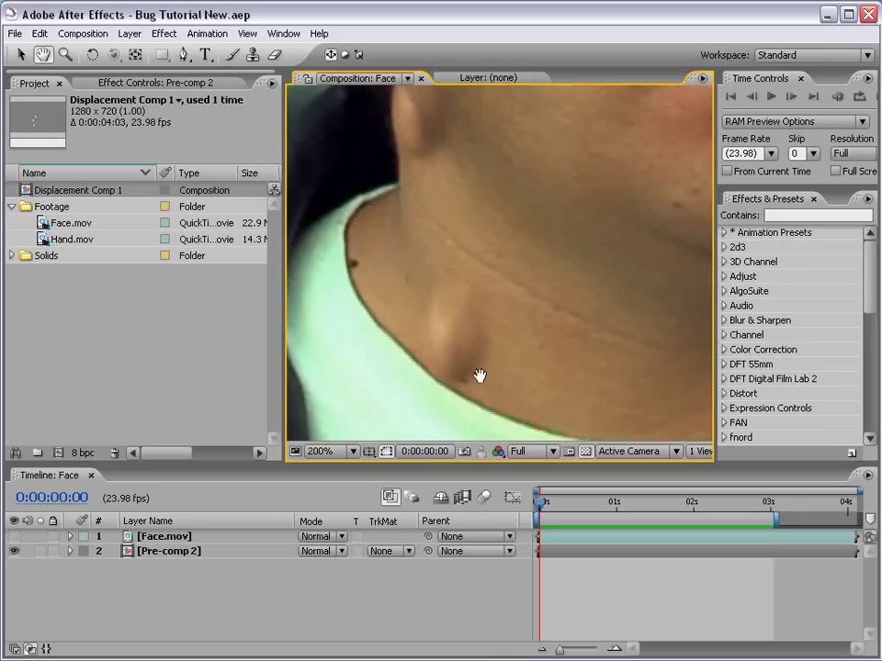
scroll(474, 381, "up", 8)
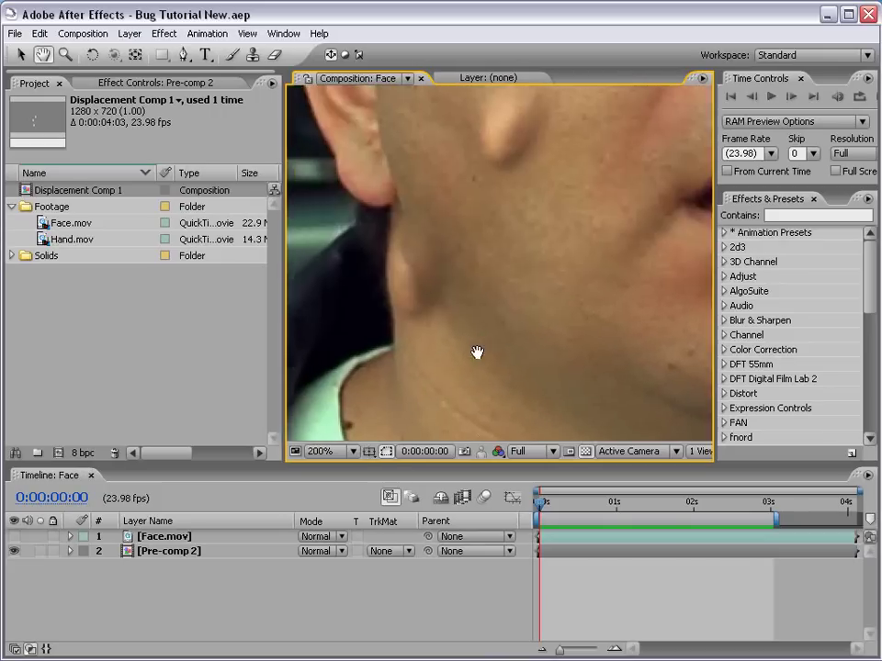
left_click_drag(476, 240, 504, 384)
scroll(504, 384, "down", 2)
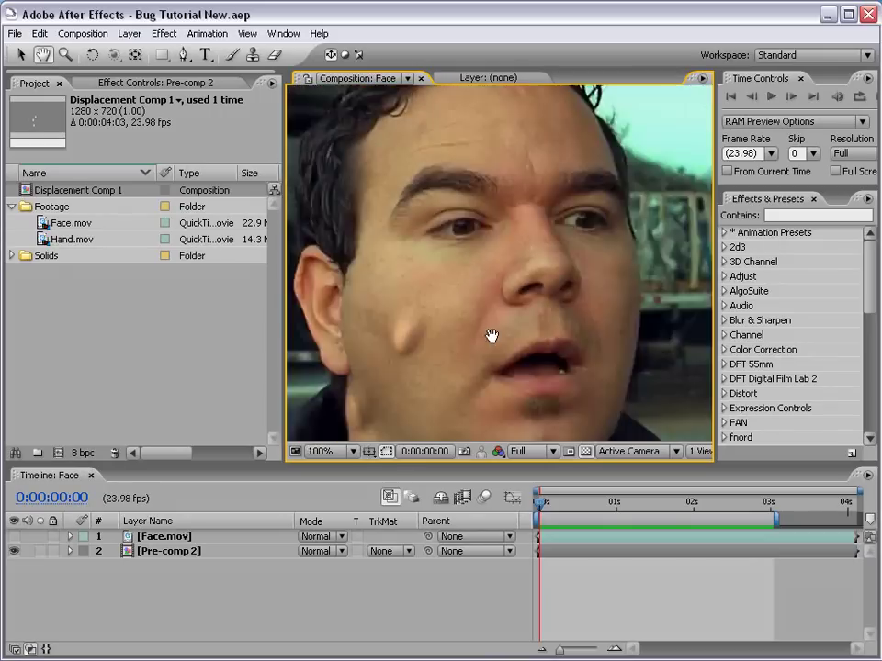
- Examine the moving bumps on the face in the enlarged composition view at the first frame and around two seconds
key("grave")
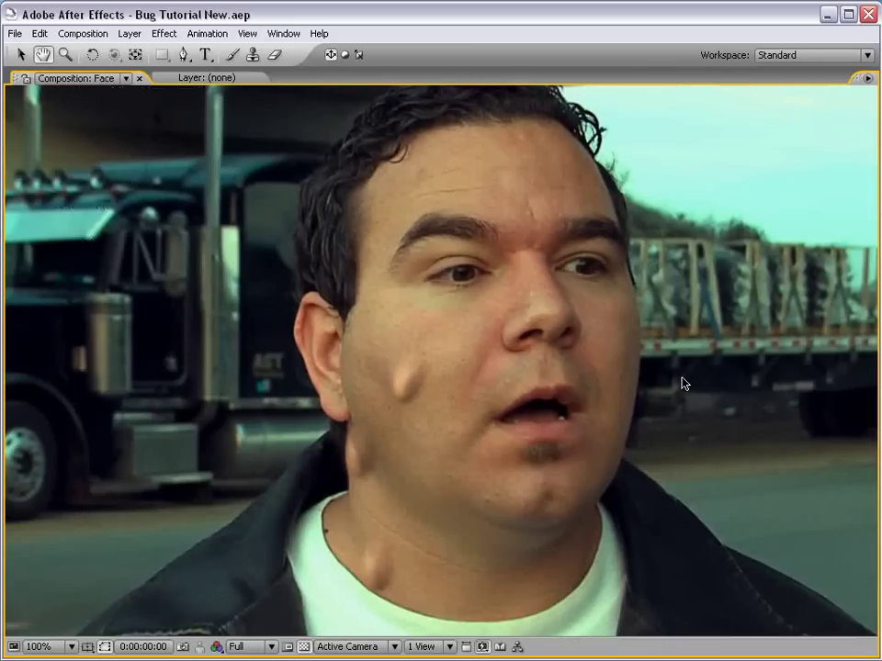
key("grave")
left_click_drag(539, 502, 687, 506)
key("grave")
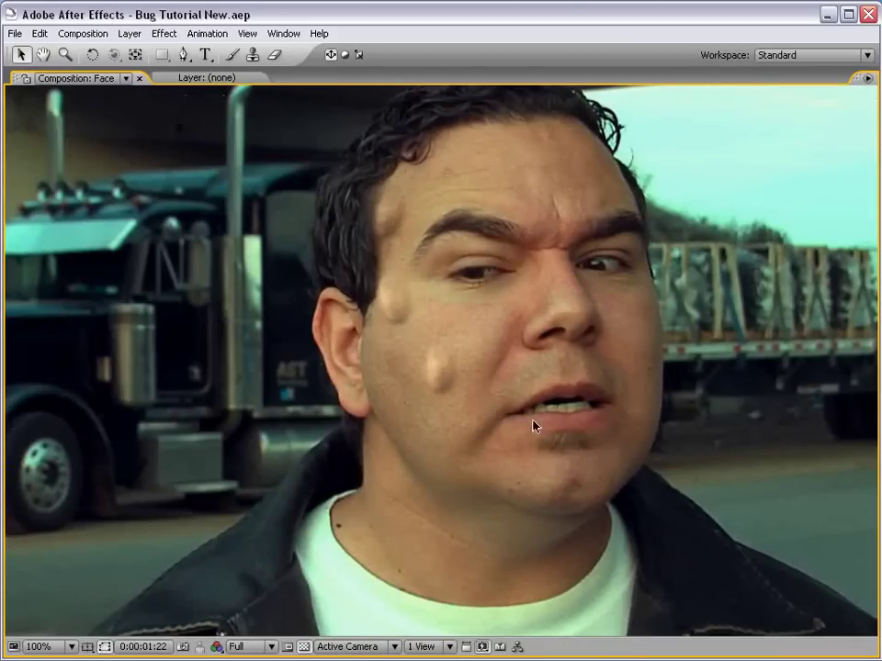
key("space")
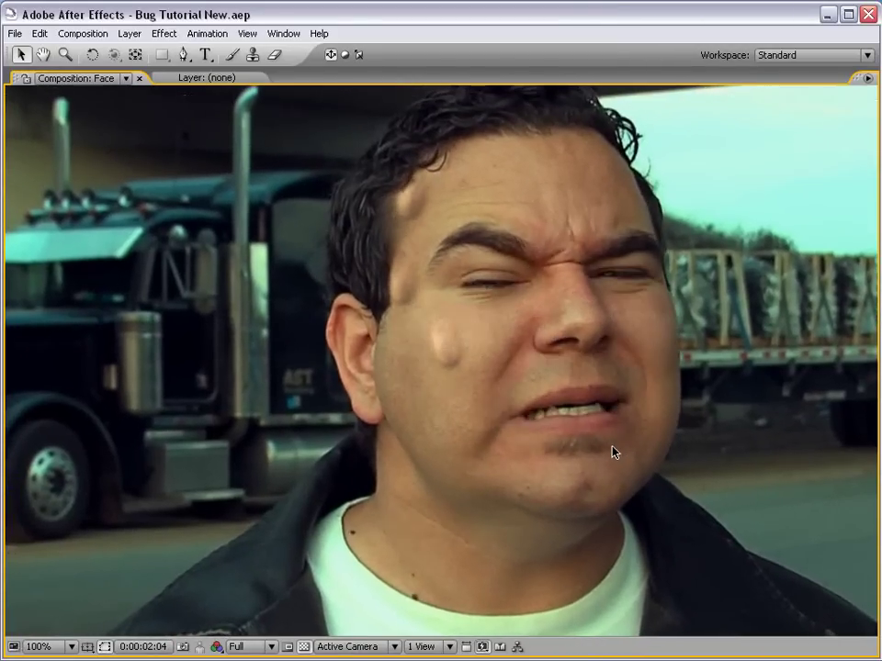
key("grave")
left_click(586, 613)
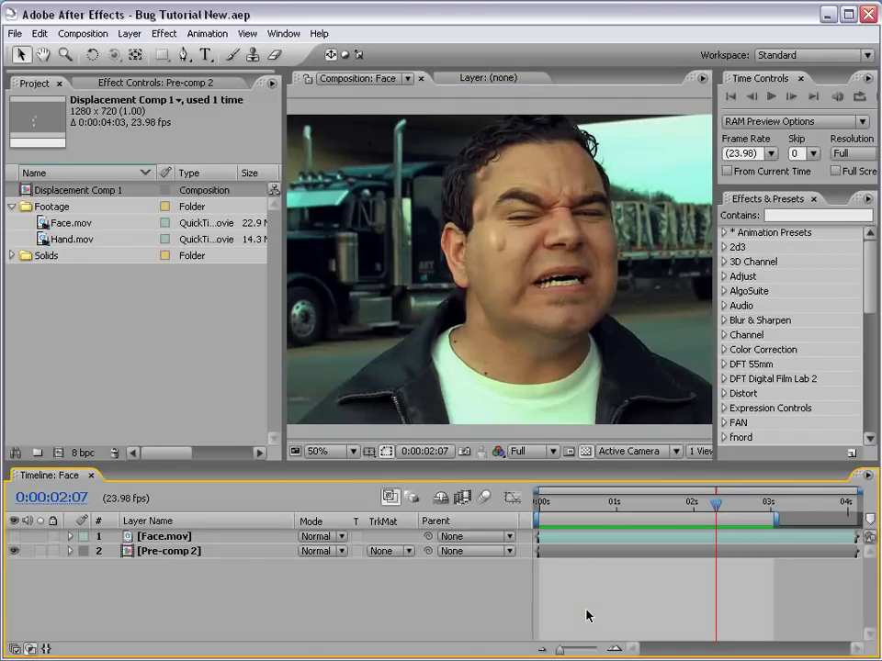
- Create a new composition from the Face.mov footage and set the current time to its first frame
left_click(41, 224)
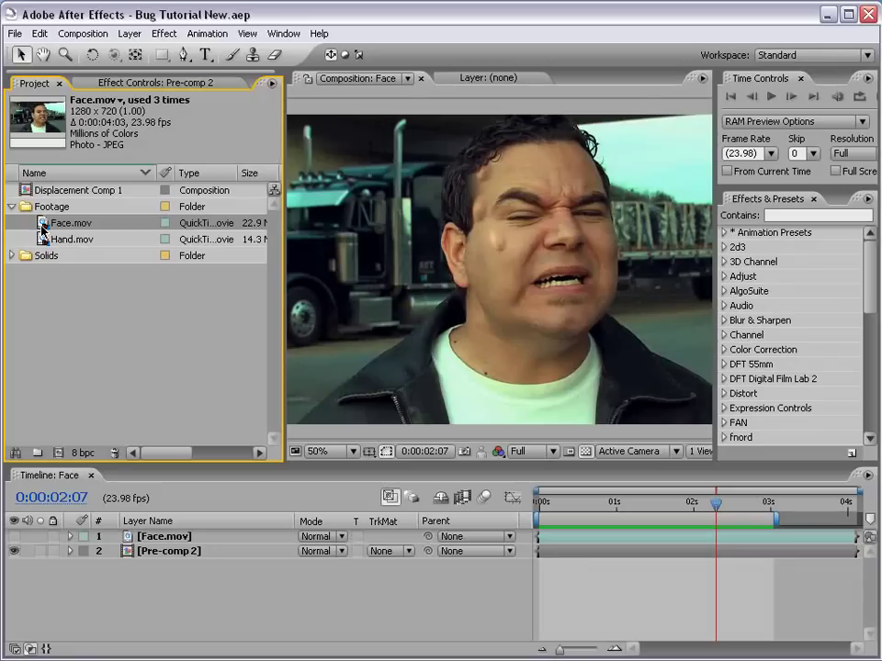
left_click_drag(42, 229, 61, 453)
left_click_drag(549, 504, 516, 535)
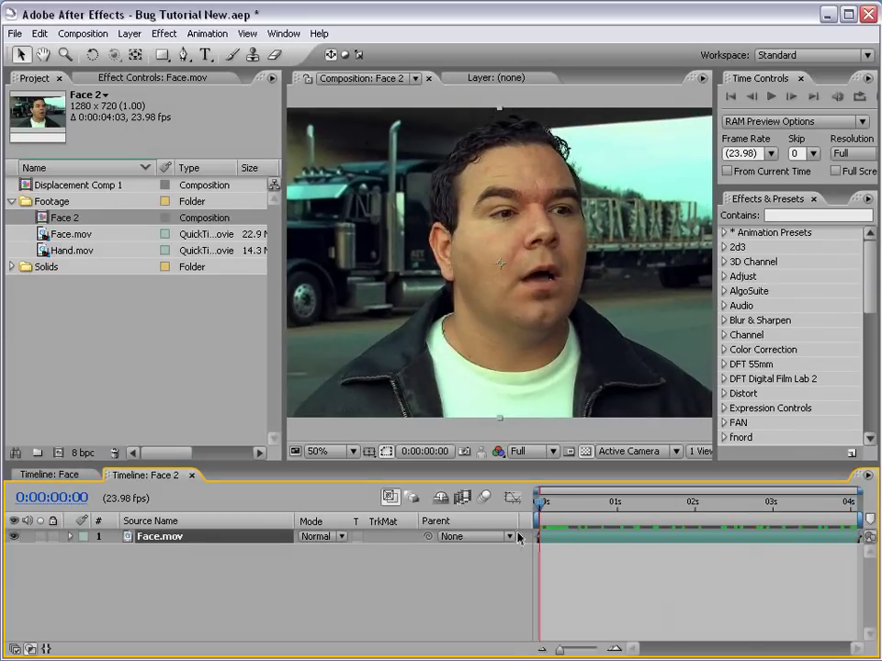
- Add a null object to the new face composition
left_click(129, 33)
mouse_move(143, 53)
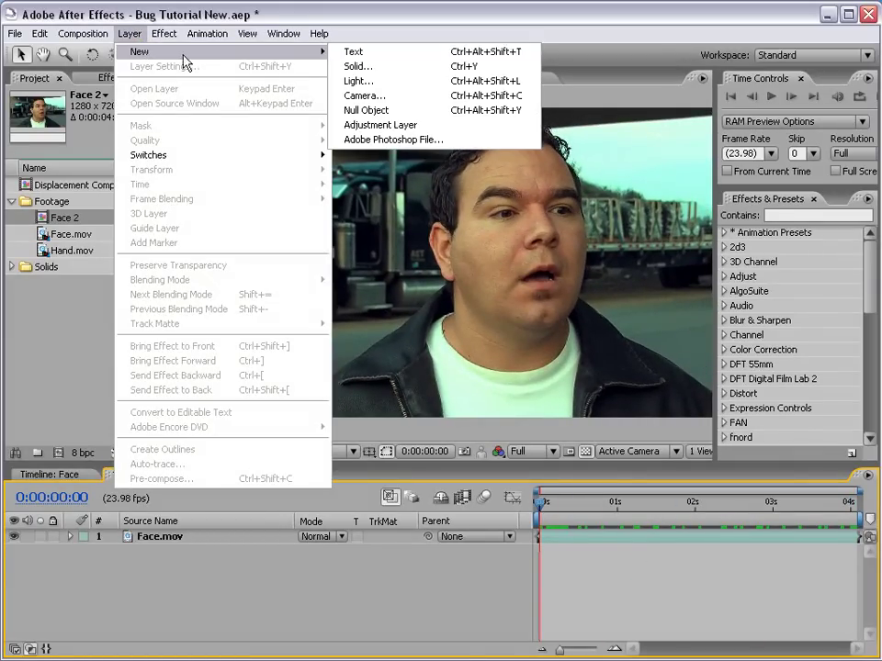
left_click(351, 110)
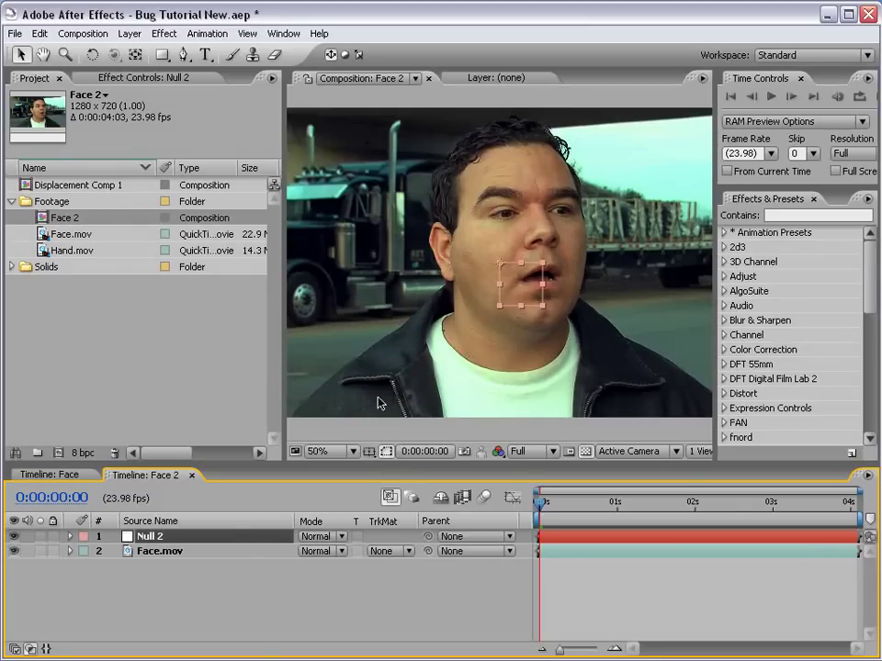
- Set up a motion track on the Face.mov layer with Position and Rotation enabled
left_click(155, 551)
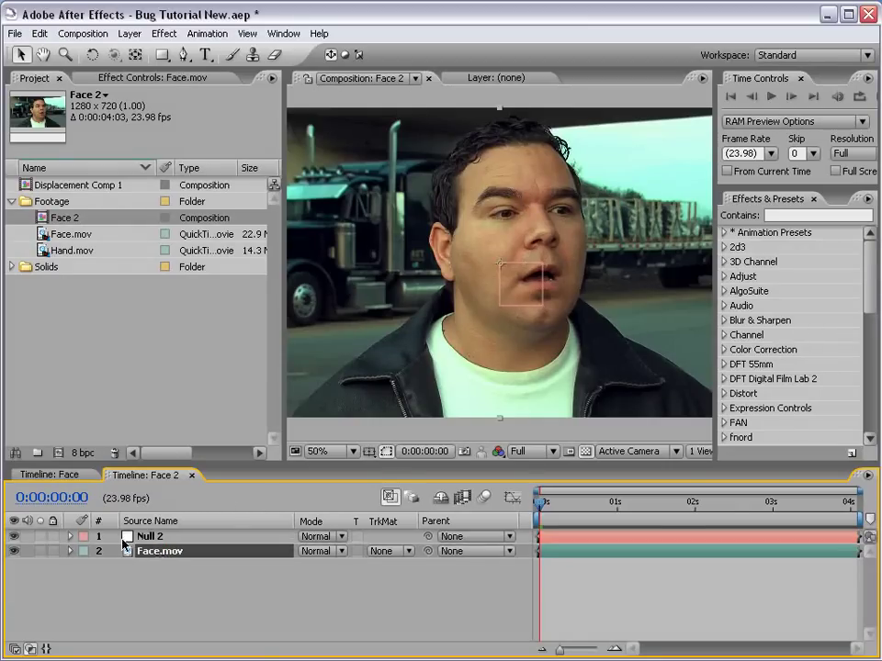
left_click(283, 33)
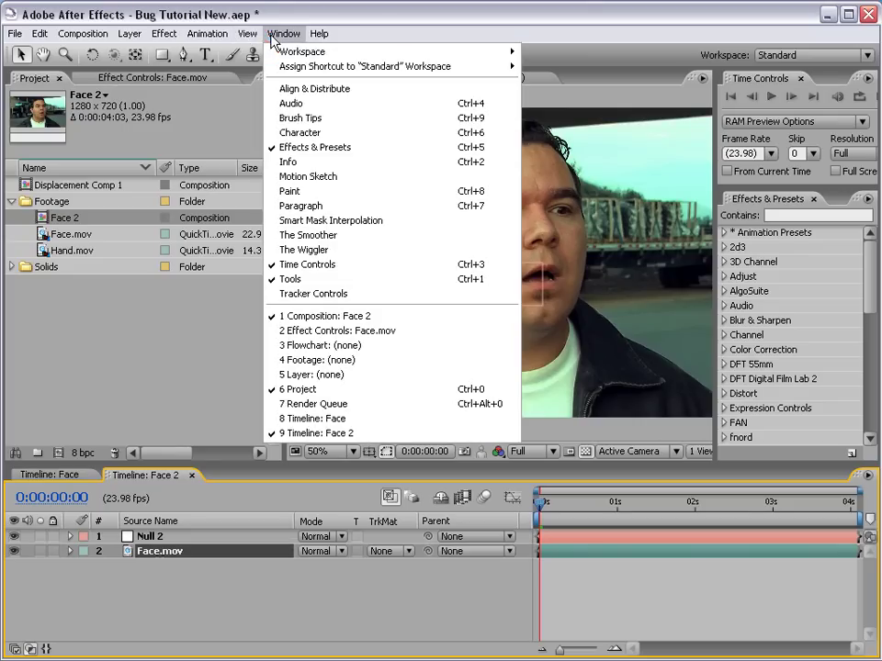
left_click(336, 293)
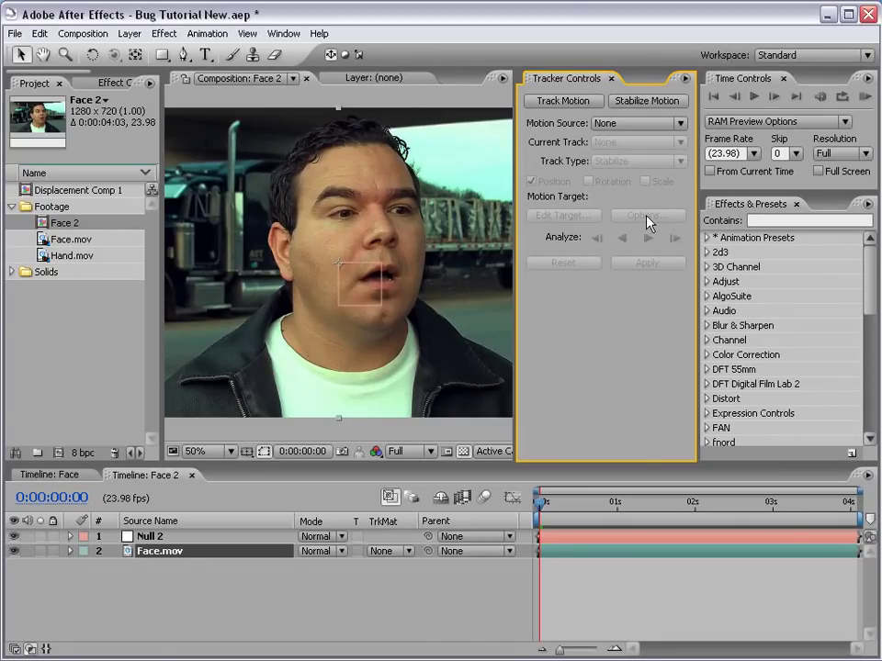
left_click(574, 107)
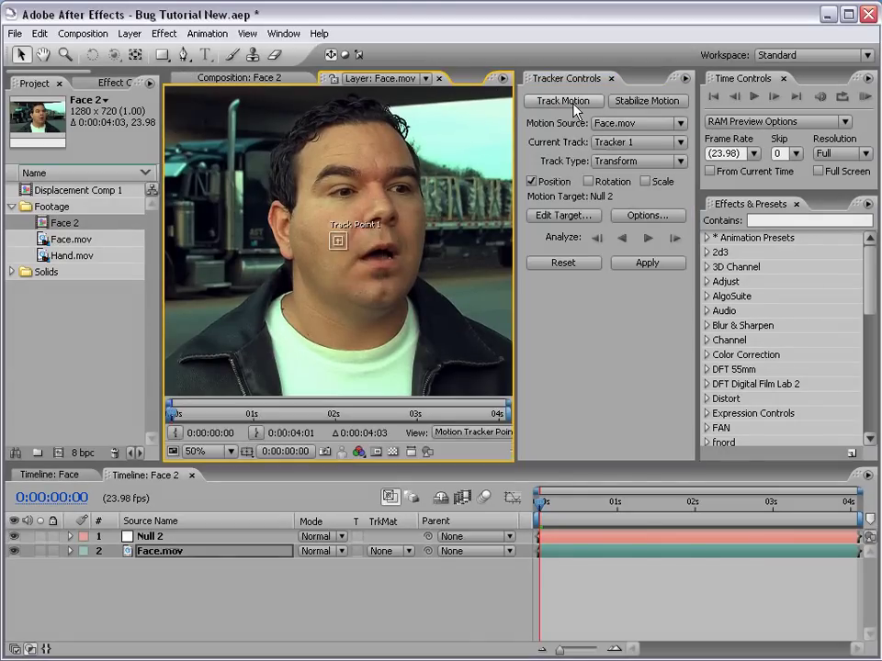
left_click(589, 181)
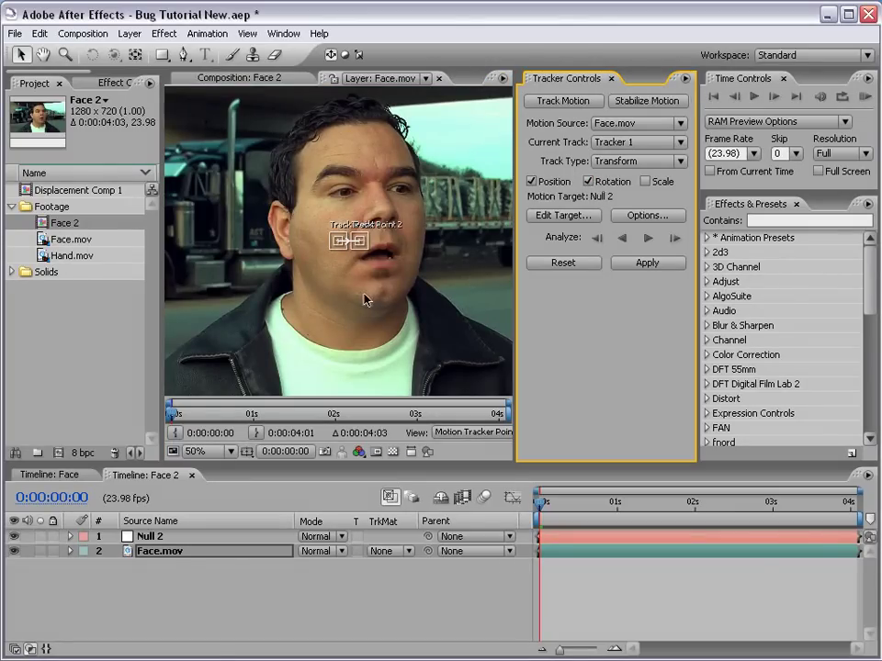
- Place Track Point 1 at the forehead hairline with enlarged regions and Track Point 2 on the nostril
key("h")
scroll(366, 242, "up", 1)
left_click_drag(328, 163, 343, 246)
left_click_drag(356, 334, 331, 225)
scroll(314, 136, "up", 1)
key("space")
left_click_drag(384, 346, 364, 238)
key("comma")
scroll(377, 349, "down", 1)
left_click_drag(372, 350, 398, 312)
key("period")
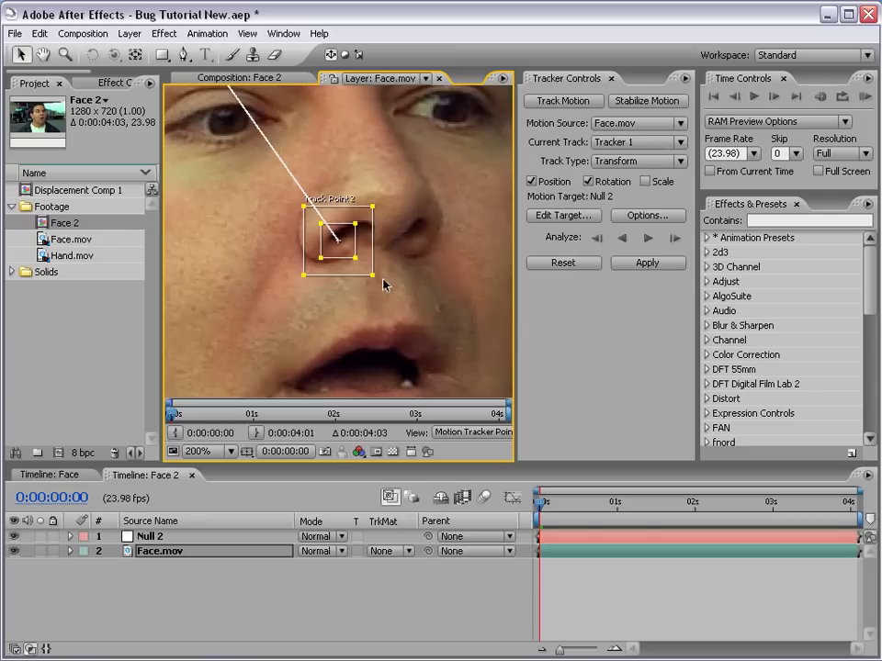
- Enlarge the search region of Track Point 2 around the nostril
left_click_drag(373, 275, 392, 295)
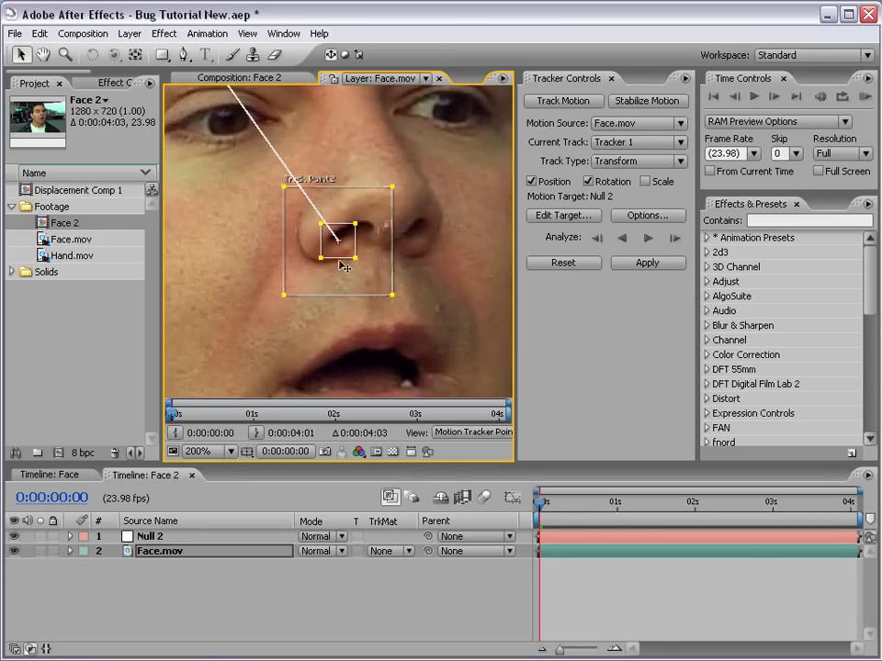
key("comma")
left_click_drag(291, 176, 345, 246)
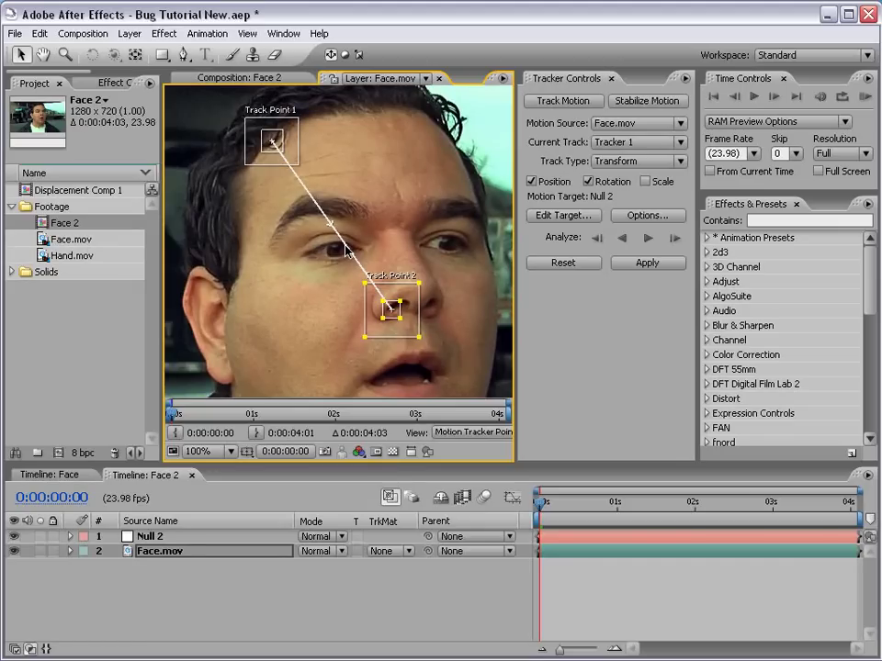
- Analyze the motion track forward through the whole clip, return to the first frame and deselect the layer
left_click(648, 239)
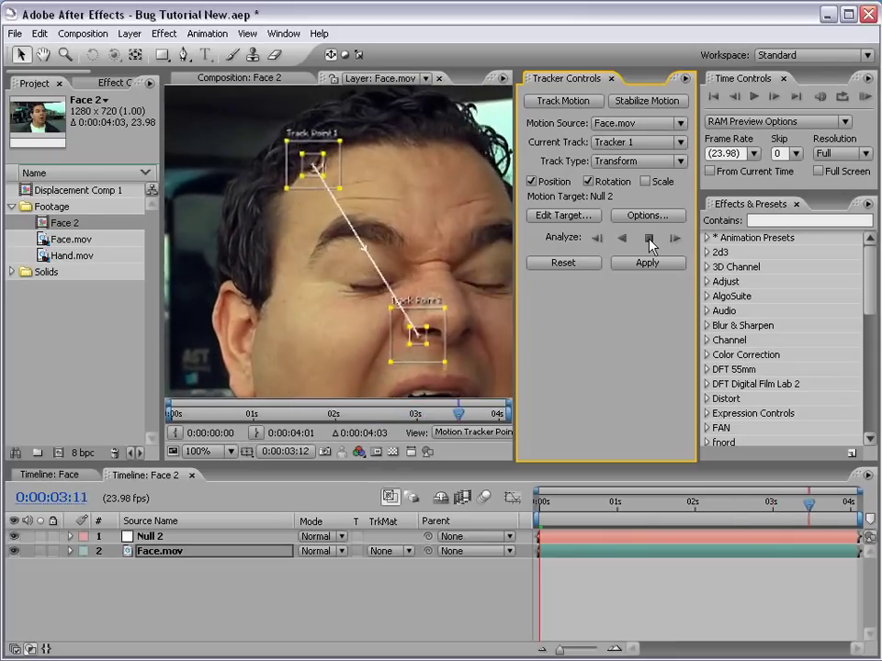
left_click_drag(847, 503, 525, 517)
left_click(595, 590)
left_click(594, 593)
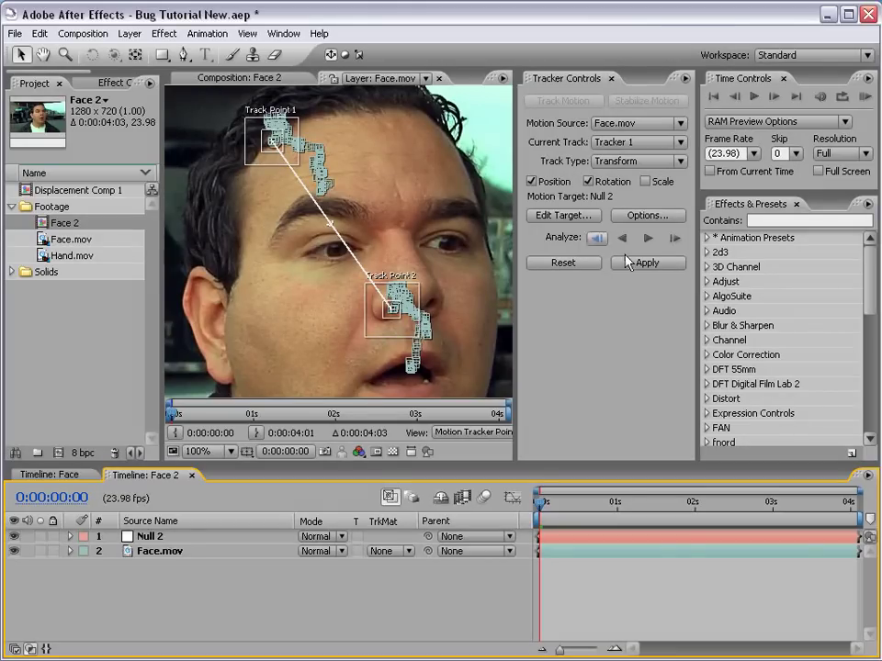
- Set Null 2 as the motion target and apply the tracking data to it in X and Y
left_click(563, 215)
left_click_drag(188, 228, 133, 221)
left_click(226, 267)
left_click(239, 285)
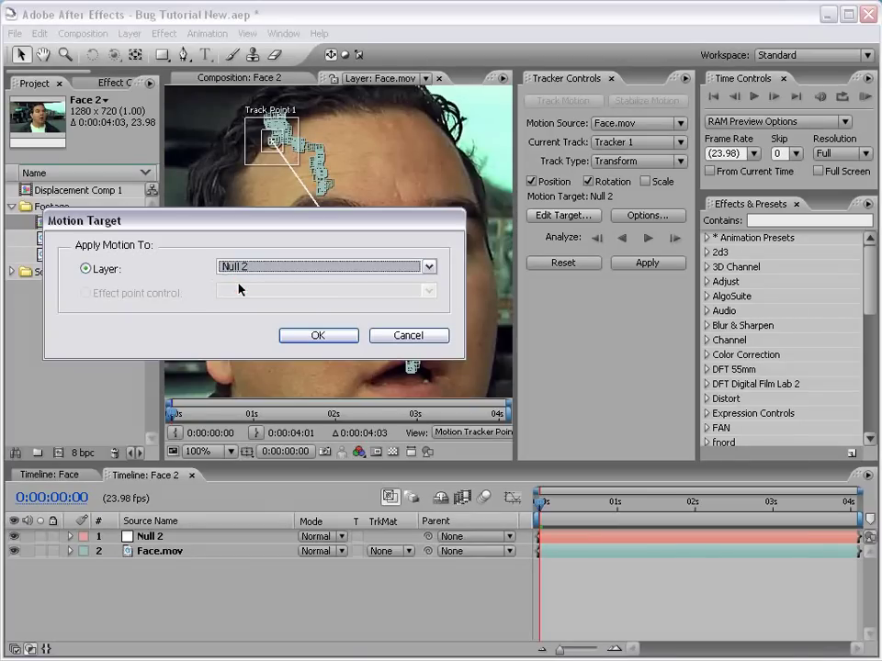
left_click(324, 336)
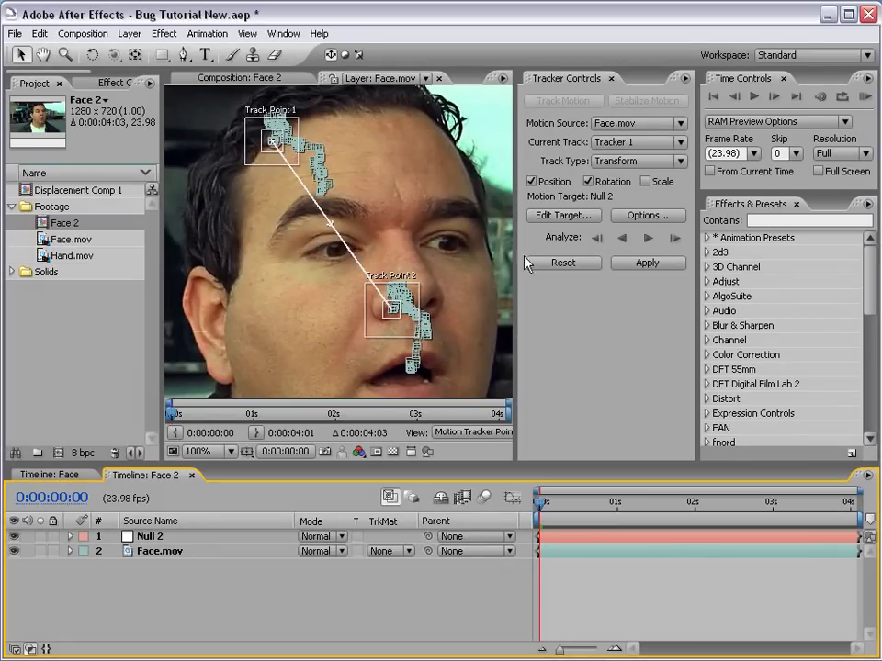
left_click(645, 266)
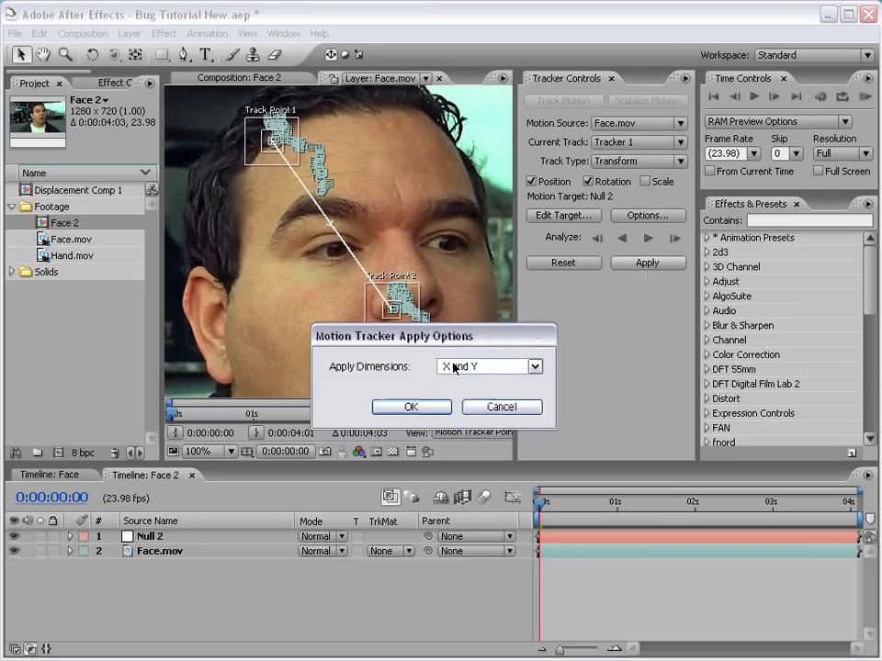
left_click(414, 408)
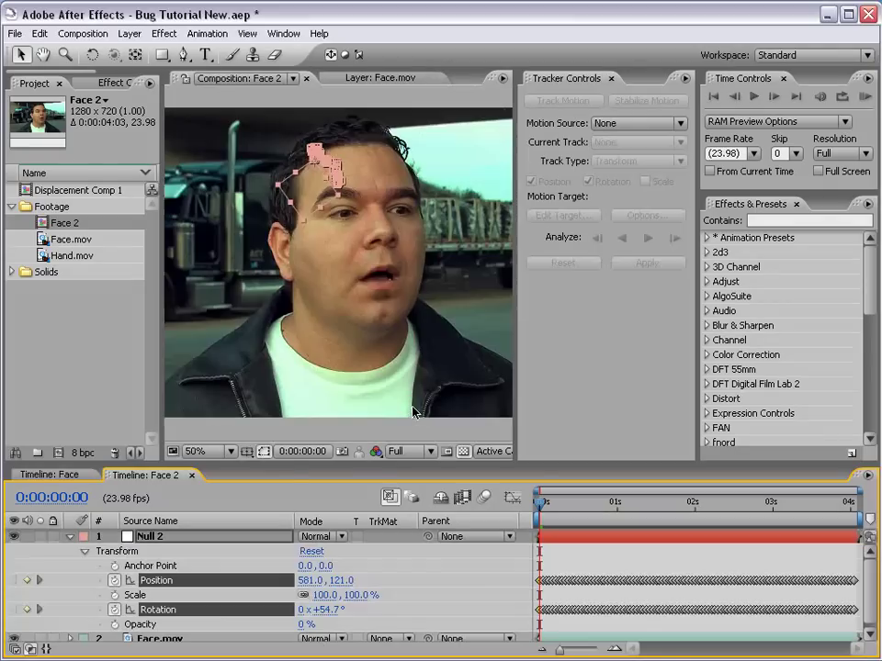
- Scrub back to the start and check in the enlarged composition view how the null follows the face
left_click_drag(544, 503, 503, 521)
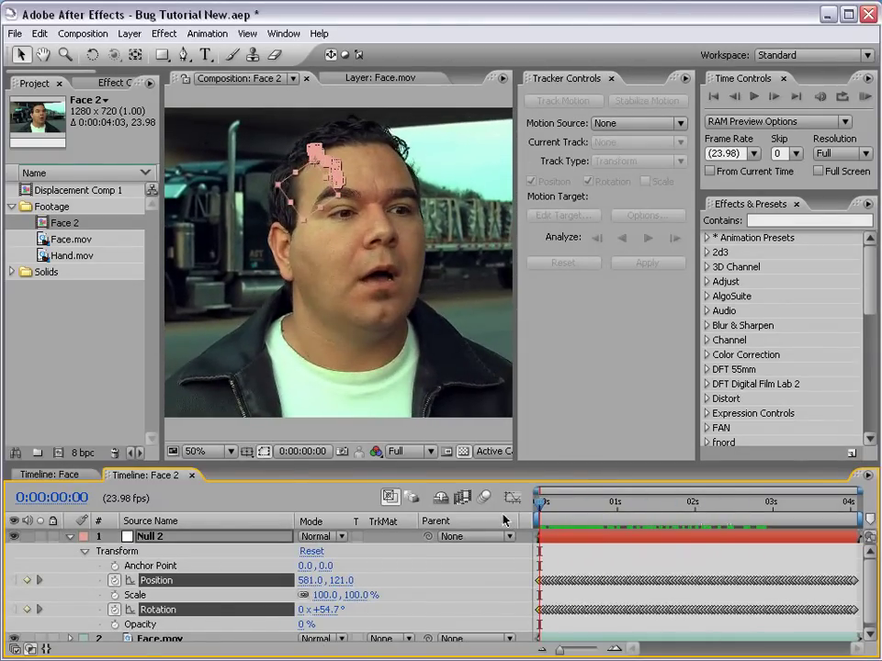
key("grave")
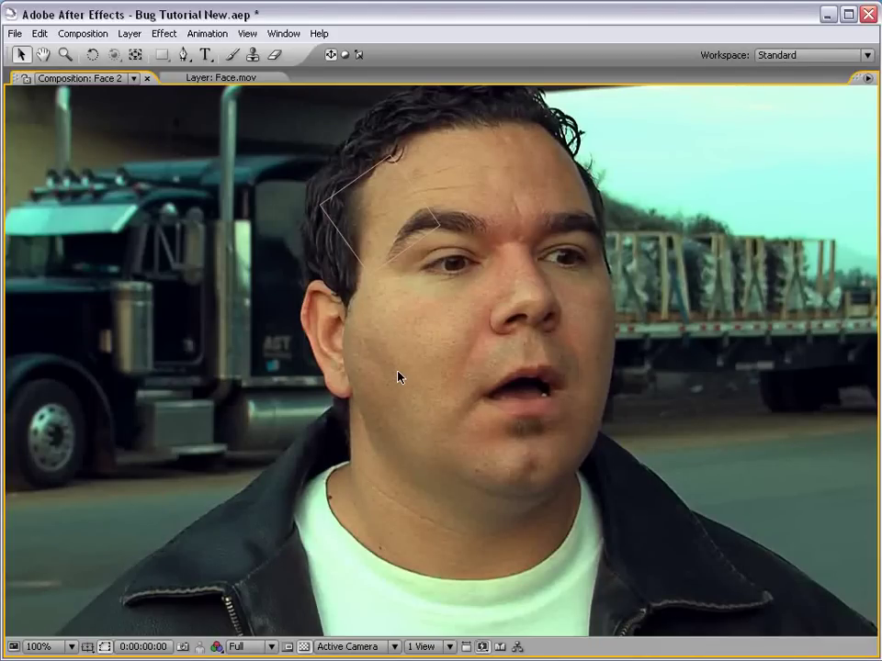
key("grave")
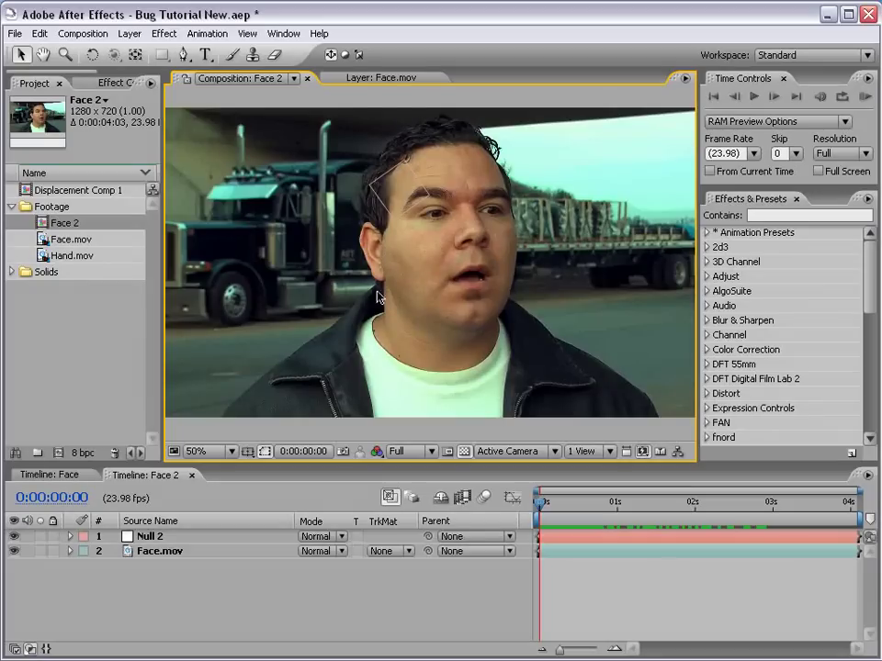
- Create a white 1280 x 720 pixel solid named Bug Layer
left_click(129, 33)
mouse_move(126, 53)
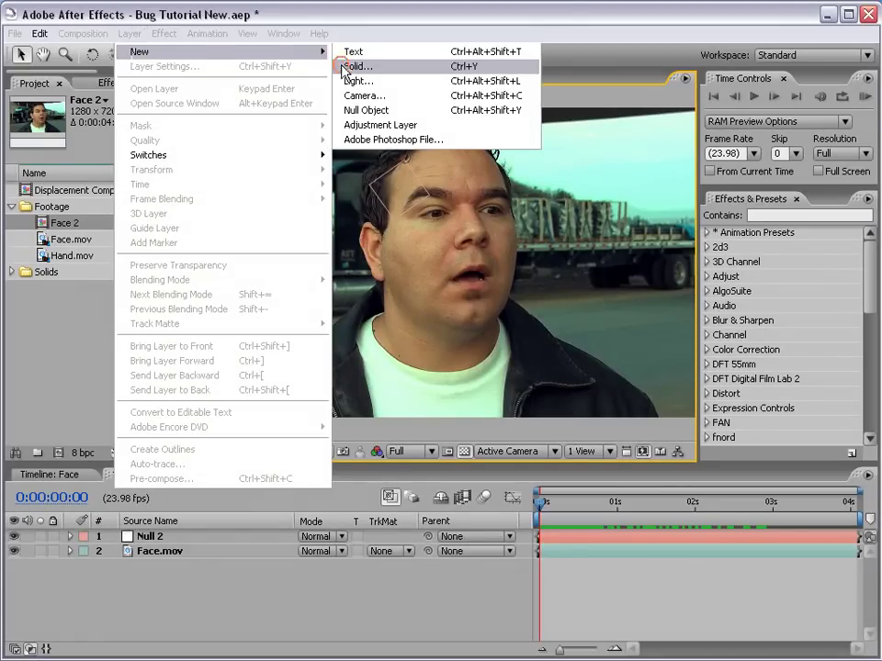
left_click(347, 66)
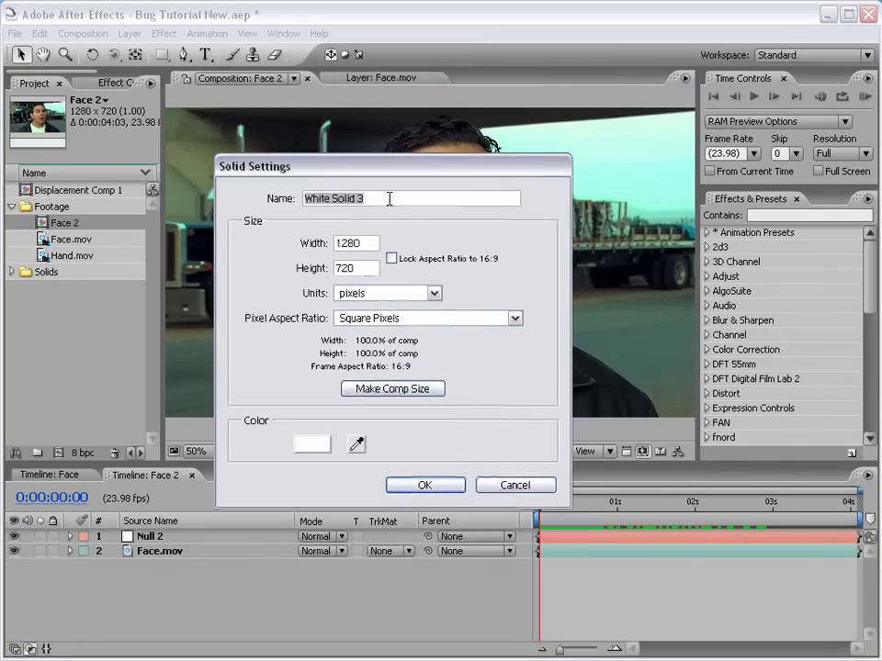
type("Bug")
type("Layer")
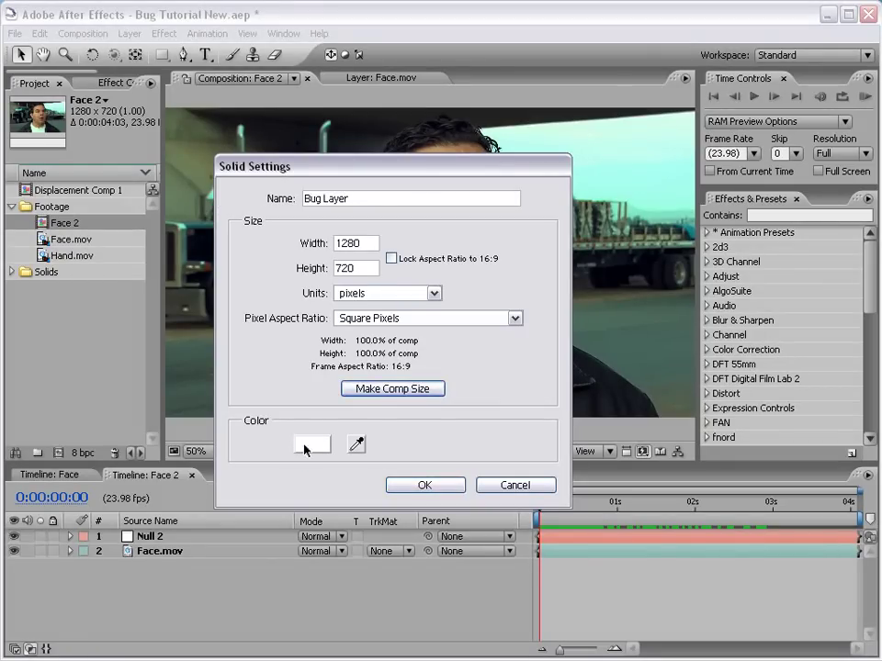
left_click(424, 485)
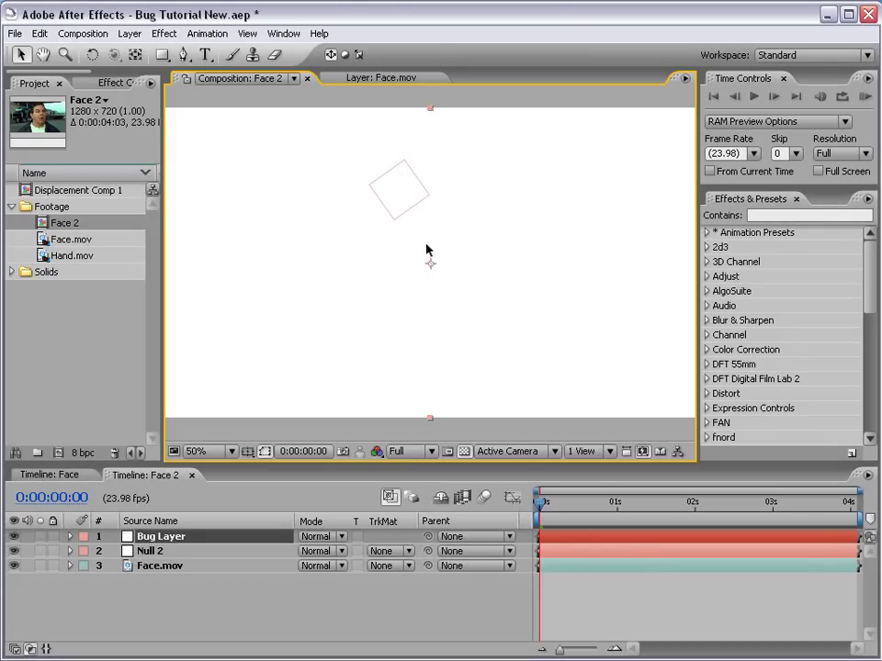
- Draw a small upright elliptical mask on Bug Layer over the man's cheek
left_click_drag(163, 54, 194, 71)
key("period")
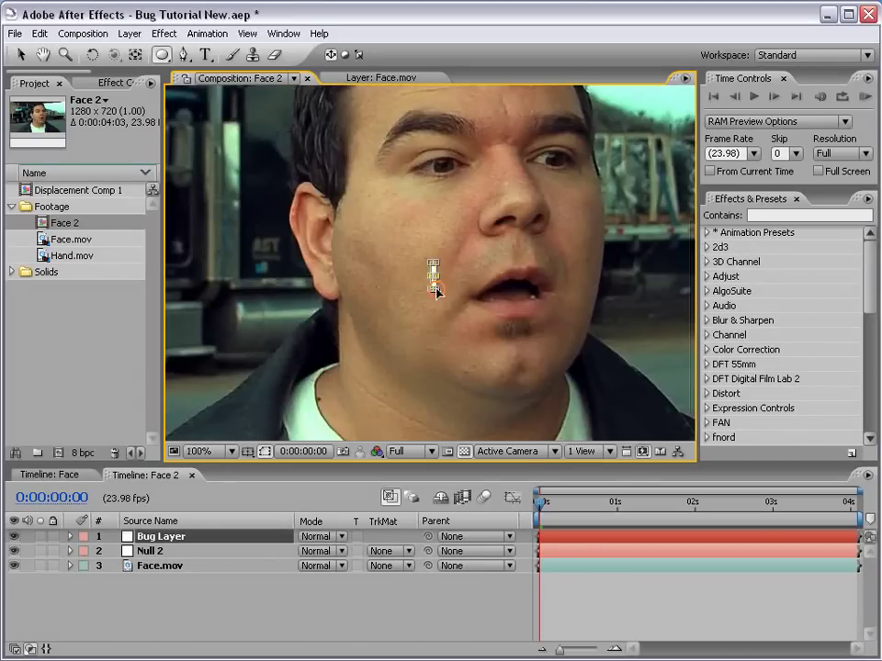
left_click_drag(431, 263, 441, 286)
left_click(577, 584)
key("v")
- Set the feather of Bug Layer's mask to 10 pixels and deselect the layer
left_click(170, 536)
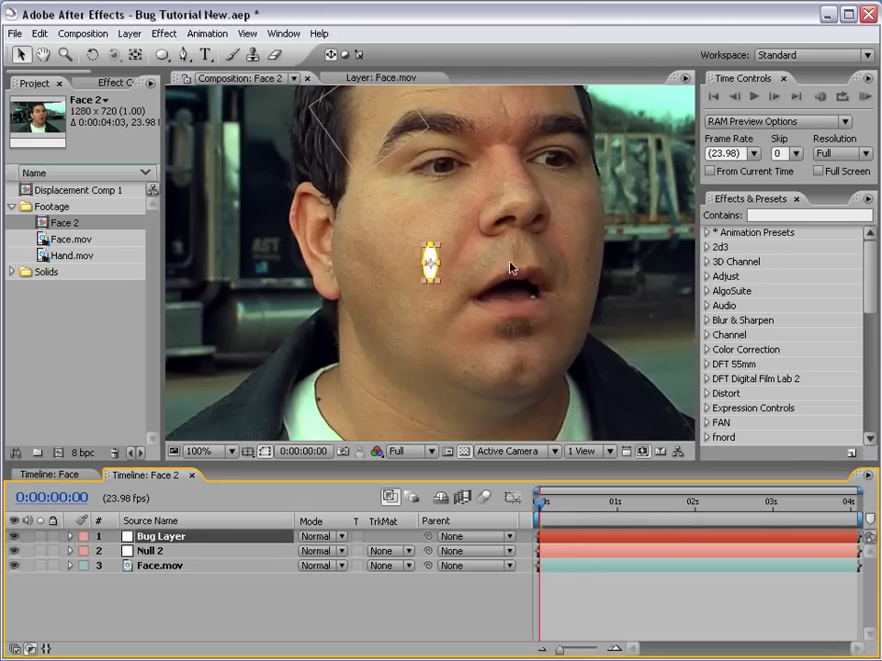
left_click(163, 56)
key("v")
key("f")
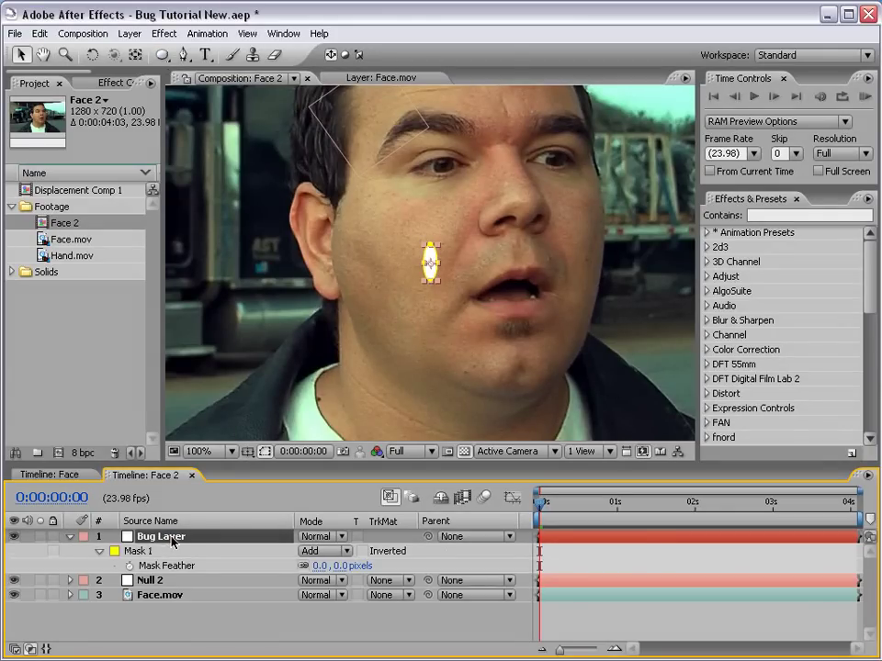
left_click(341, 566)
type("10")
key("Return")
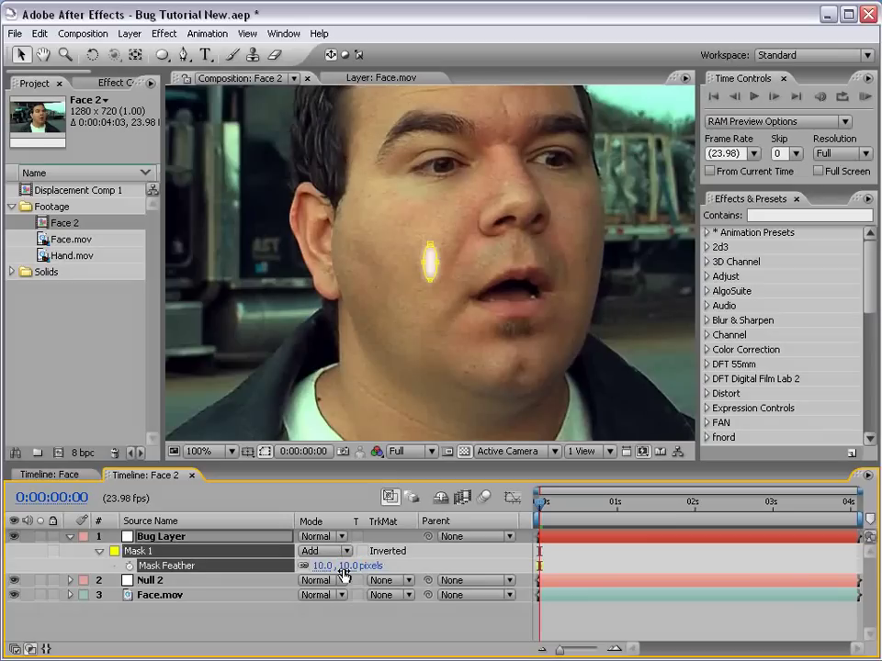
left_click(384, 621)
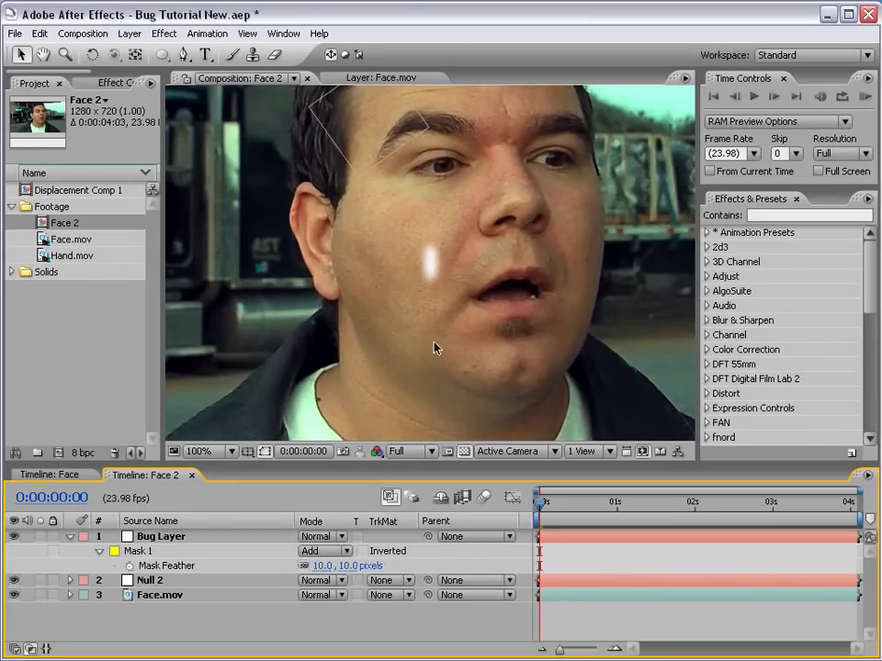
- Open Bug Layer's opacity value for editing
left_click(152, 538)
key("t")
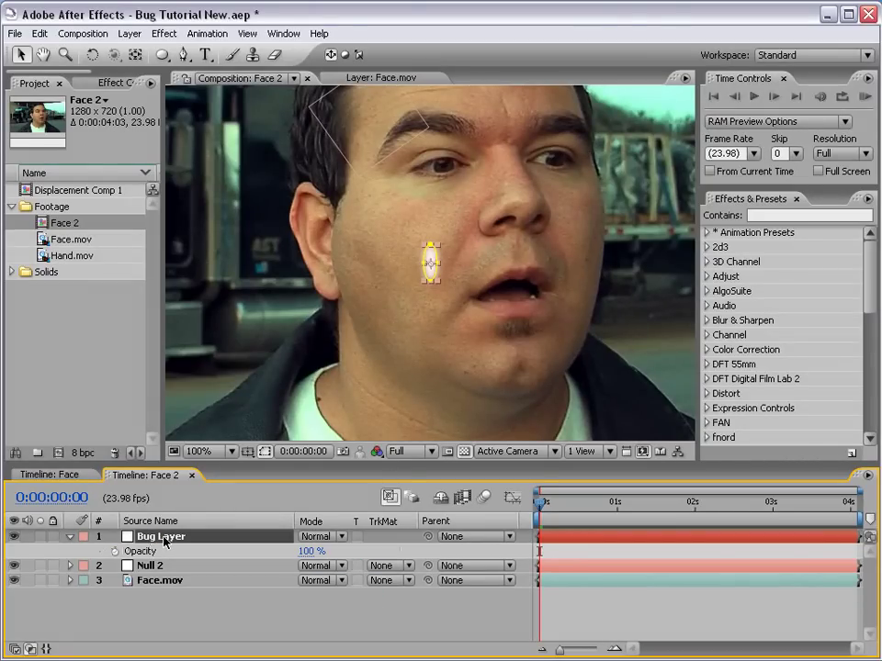
left_click(308, 551)
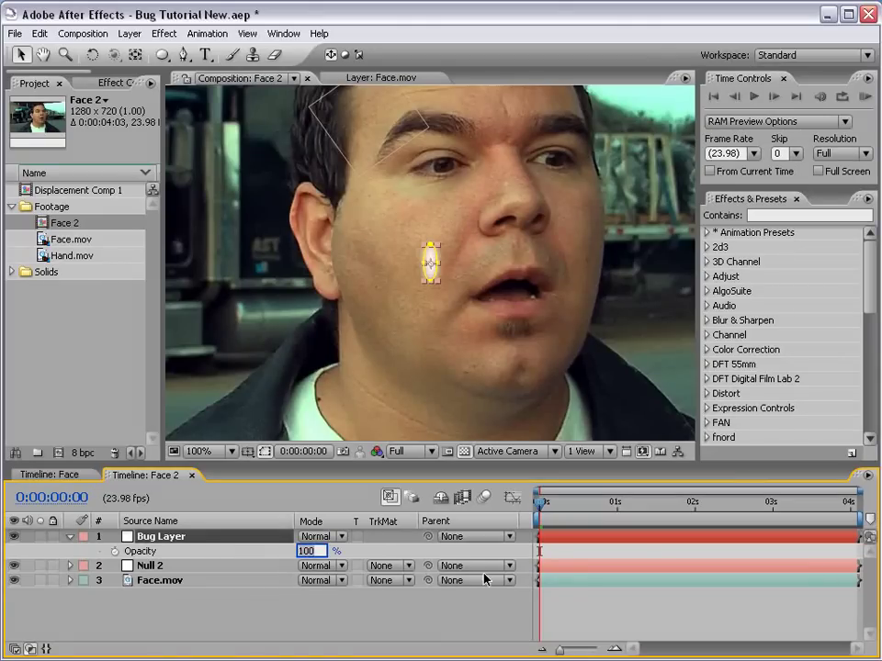
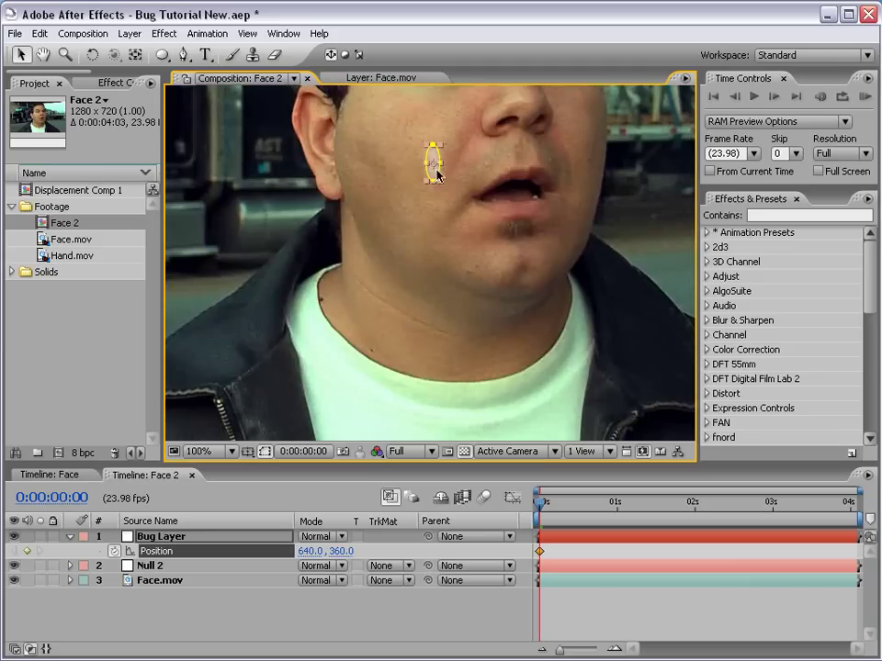
- Animate Bug Layer's position from about 610, 648 on the shirt at the first frame to about 664, 125 in the hair at 0:00:03:21
left_click_drag(435, 174, 408, 425)
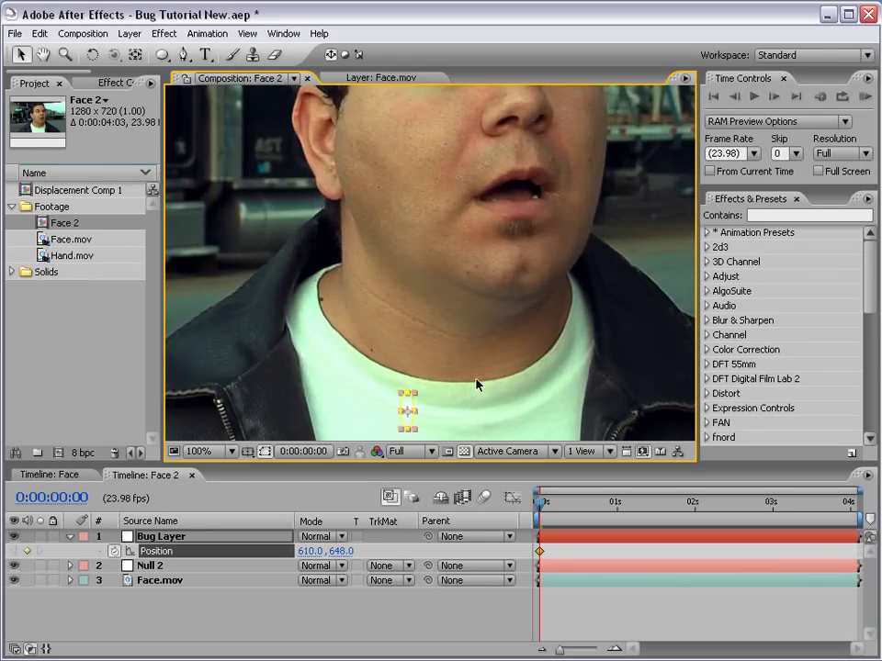
left_click_drag(548, 508, 841, 519)
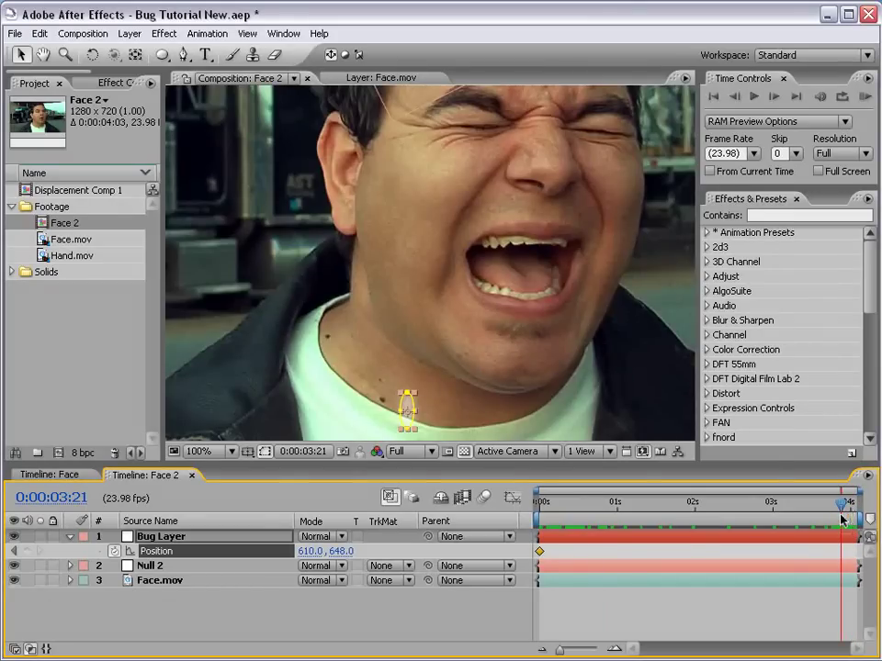
left_click_drag(437, 245, 408, 236)
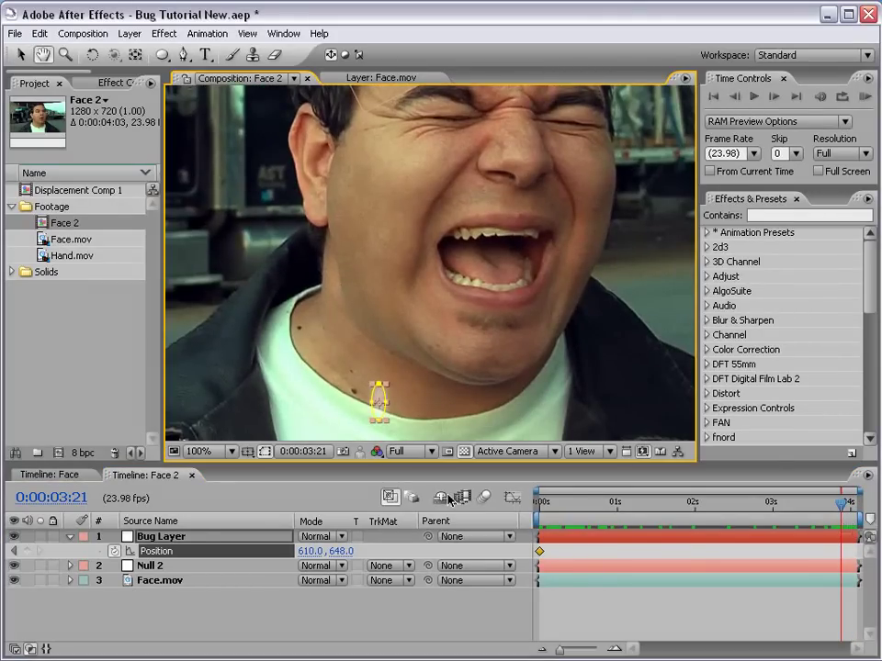
key("shift+Up")
key("shift+Up")
key("shift+Up")
left_click_drag(380, 365, 391, 209)
mouse_move(466, 165)
left_mouse_down()
mouse_move(476, 391)
mouse_move(457, 369)
mouse_move(446, 290)
left_mouse_up()
left_click_drag(389, 354, 448, 121)
scroll(501, 281, "up", 4)
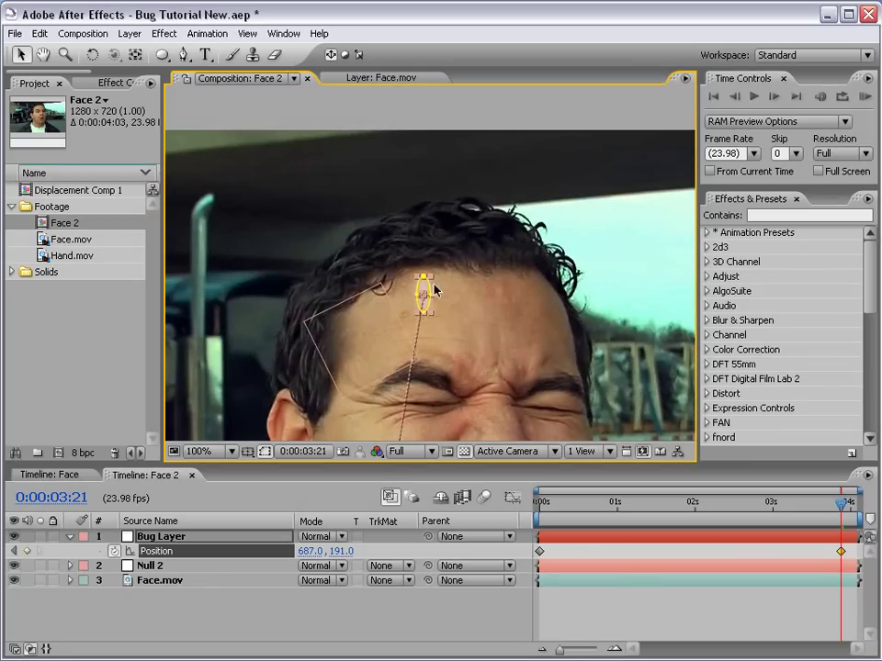
left_click_drag(425, 289, 404, 228)
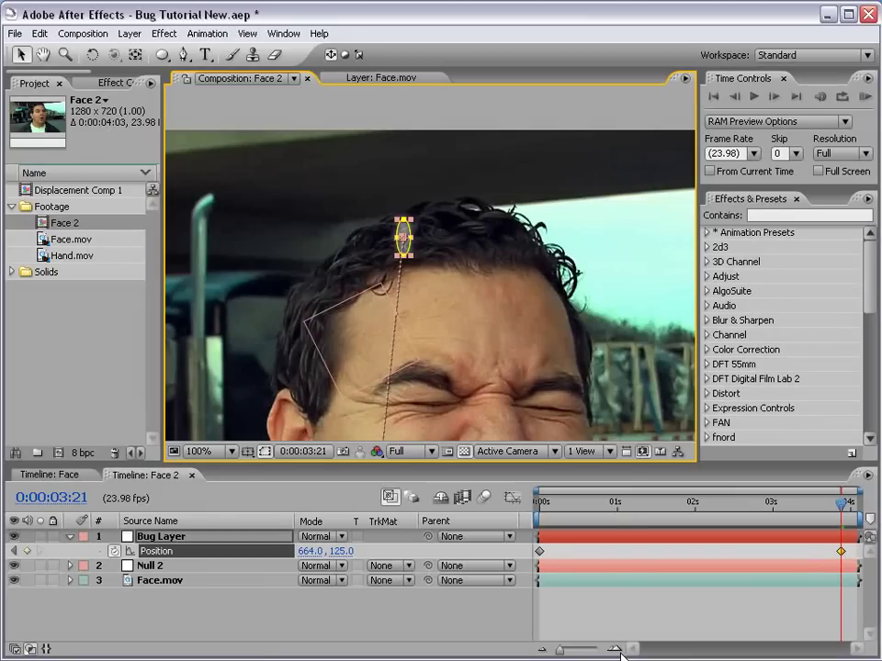
- Return to the first frame and parent Bug Layer to Null 2
left_click_drag(472, 389, 466, 247)
left_click_drag(835, 508, 665, 515)
left_click_drag(396, 355, 404, 271)
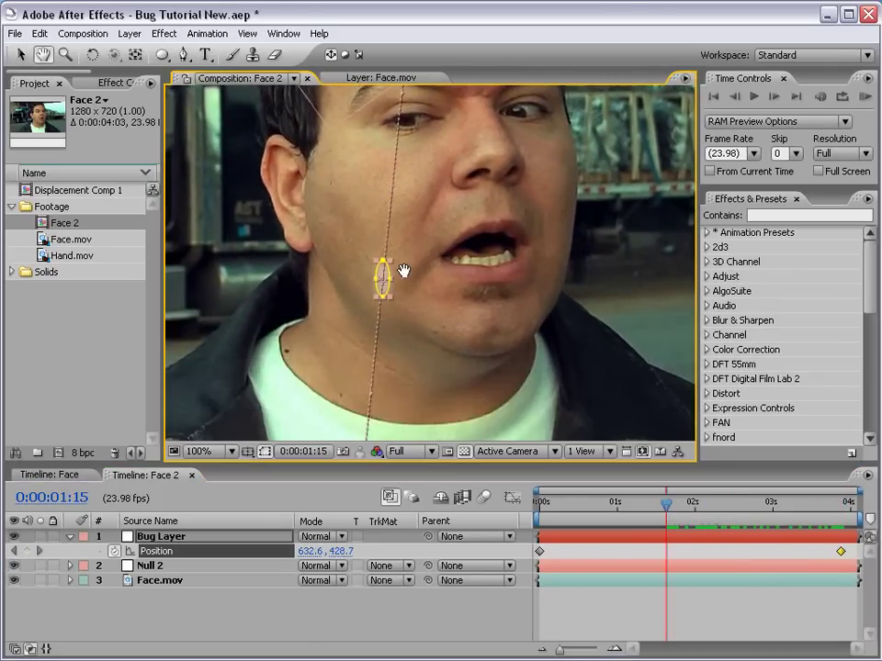
left_click_drag(666, 504, 538, 508)
key("v")
scroll(436, 299, "down", 1)
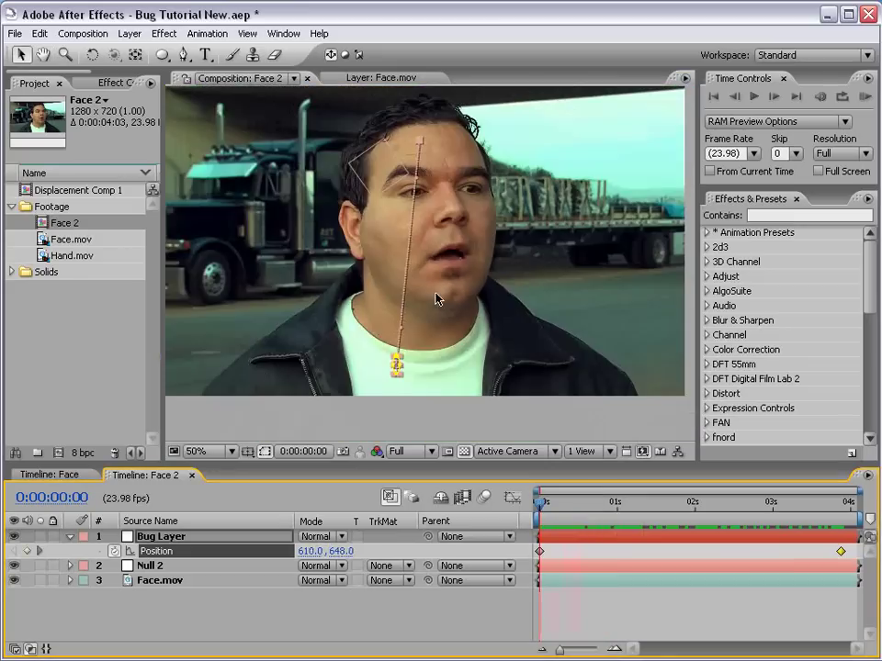
left_click(160, 536)
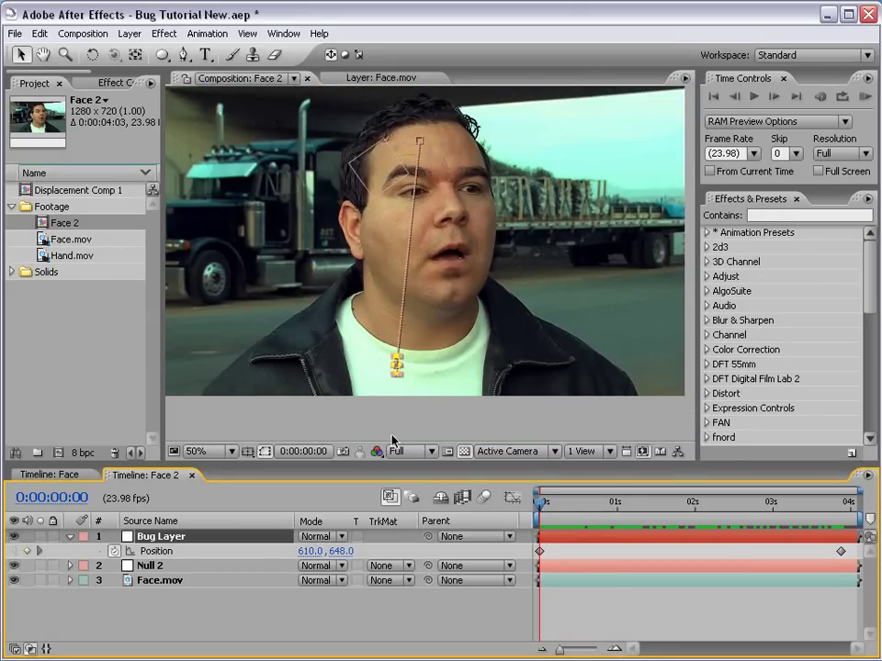
left_click_drag(427, 536, 148, 567)
- Reposition the bug near the jaw at 0:00:01:06 to add a position keyframe that bends its path
left_click_drag(549, 516, 636, 522)
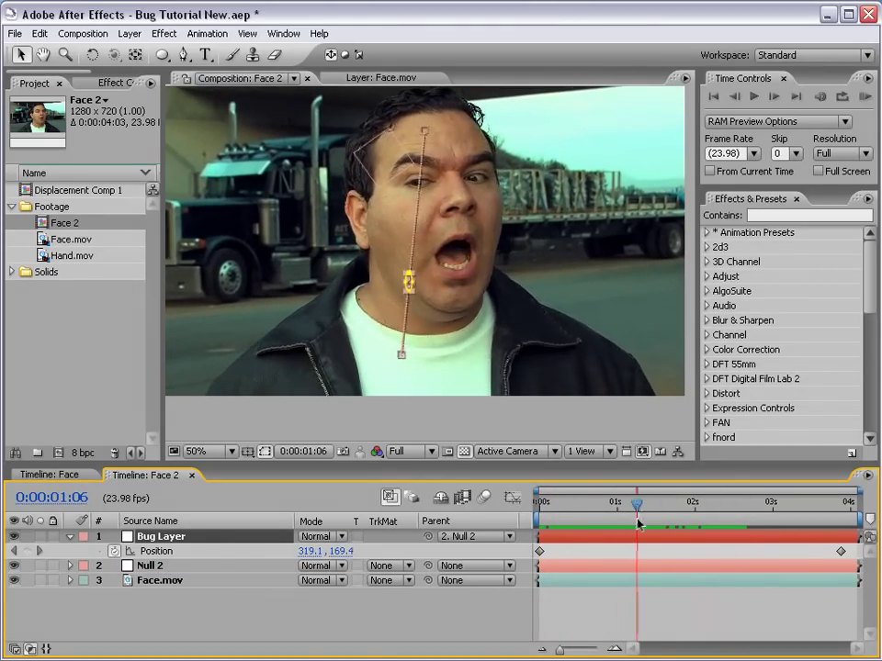
scroll(510, 352, "up", 1)
key("space")
left_click_drag(386, 312, 373, 235)
left_click_drag(366, 287, 381, 284)
- Add a position keyframe on the cheek at 0:00:02:14 and shift the path's end point towards the side of the hair
left_click_drag(637, 508, 695, 508)
key("h")
key("space")
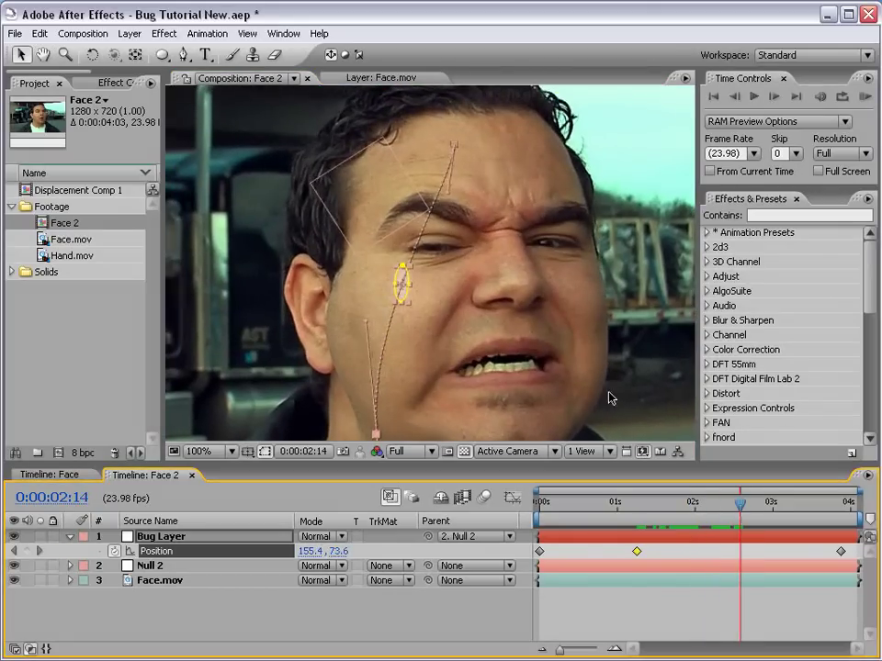
left_click_drag(404, 294, 411, 286)
left_click_drag(454, 144, 374, 122)
left_click_drag(414, 301, 383, 300)
- Move the bug higher into the hair at the 0:00:03:21 keyframe and check its movement through the clip
left_click_drag(740, 503, 540, 528)
mouse_move(842, 503)
left_mouse_down()
mouse_move(855, 504)
mouse_move(844, 504)
mouse_move(839, 520)
left_mouse_up()
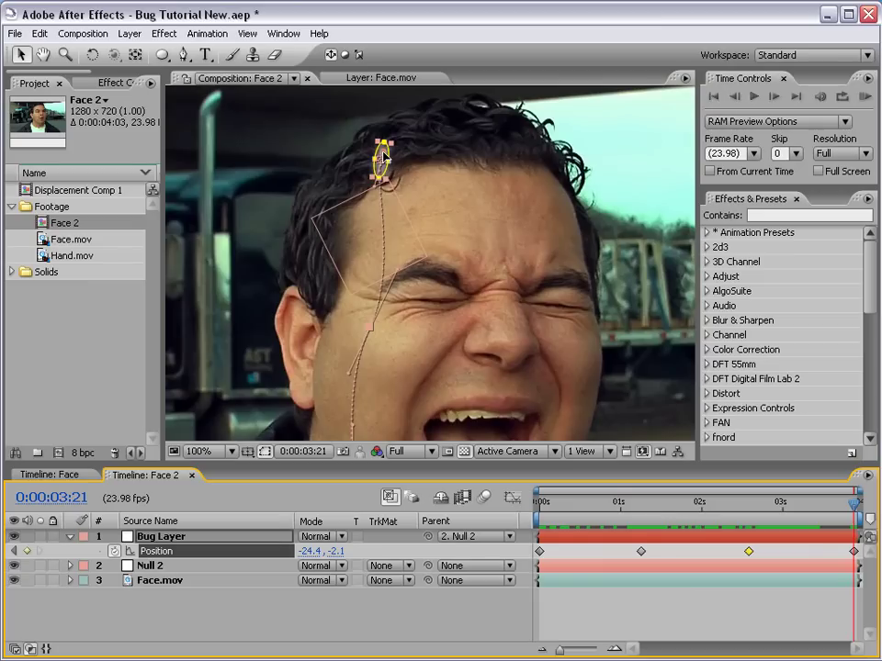
left_click_drag(383, 156, 382, 123)
left_click_drag(853, 505, 539, 514)
left_click(567, 607)
scroll(467, 358, "down", 1)
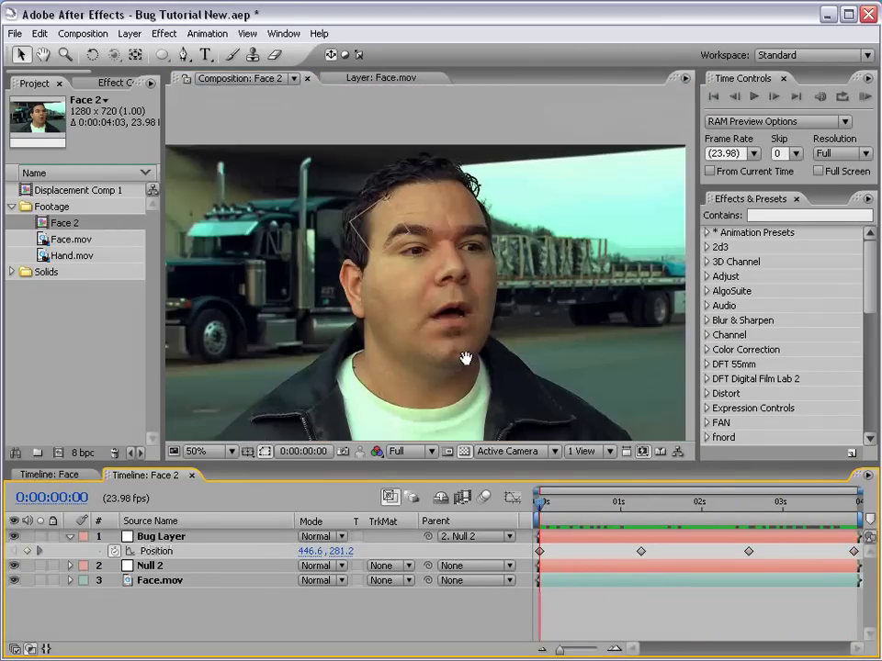
left_click_drag(466, 359, 456, 325)
left_click_drag(547, 506, 847, 516)
left_click(169, 541)
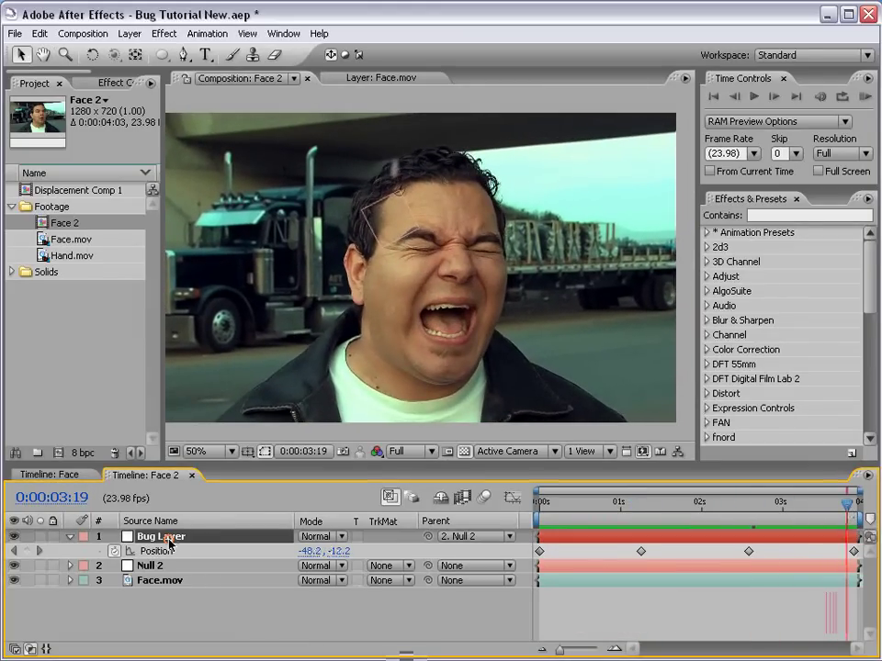
right_click(170, 543)
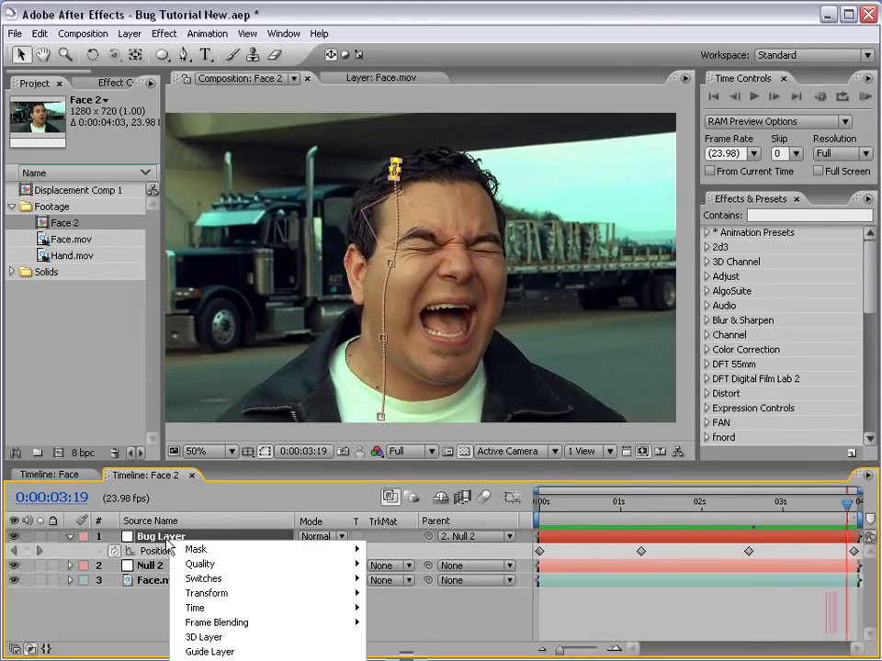
mouse_move(213, 597)
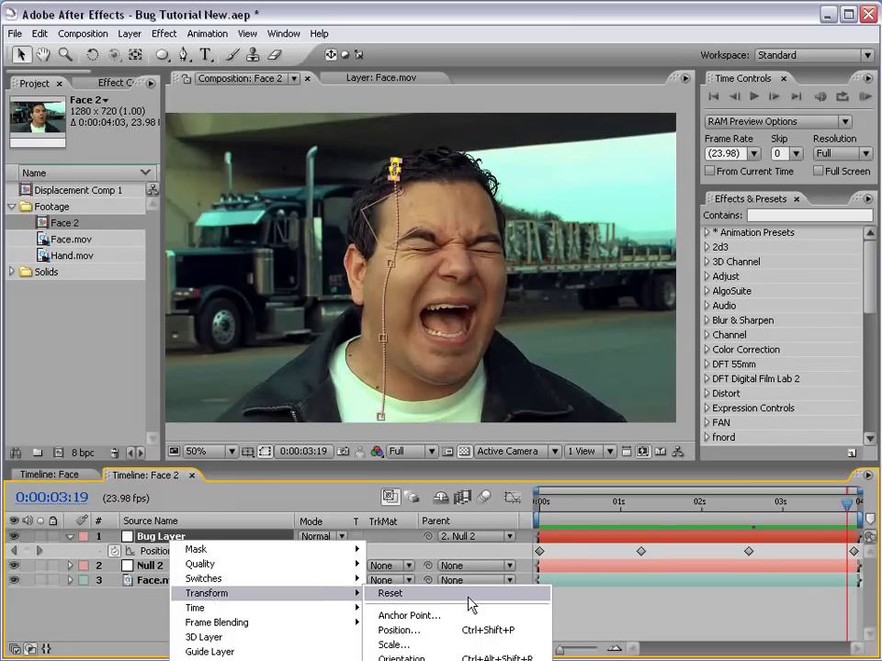
left_click(92, 601)
key("grave")
key("grave")
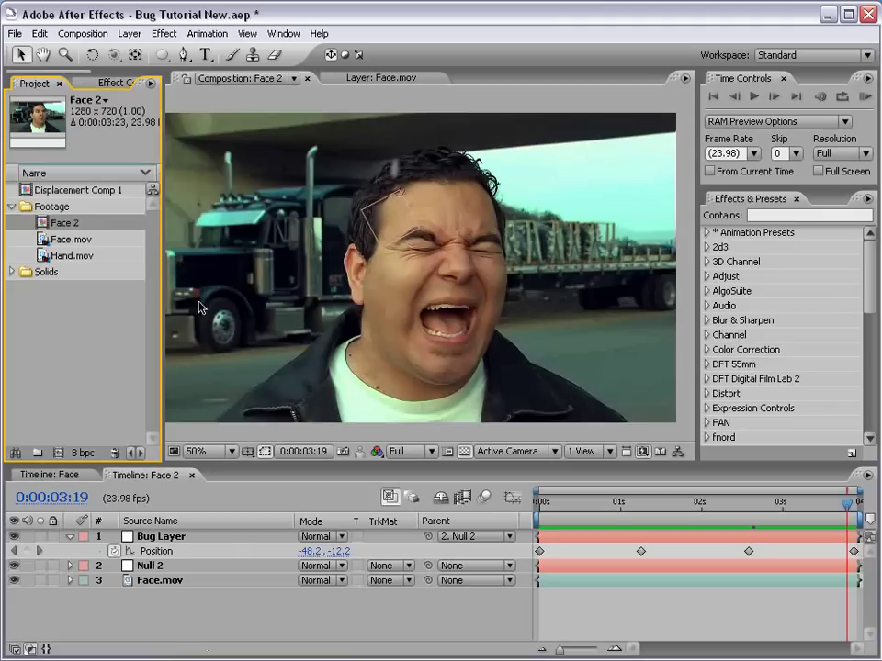
- Set Bug Layer's auto-orientation to Orient Along Path
key("grave")
left_click(164, 140)
right_click(160, 141)
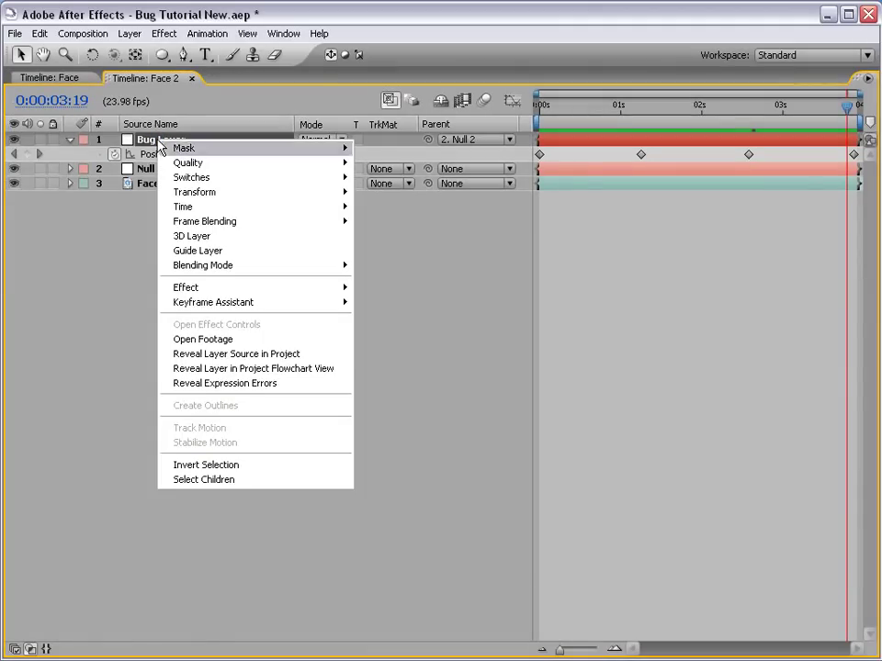
mouse_move(202, 192)
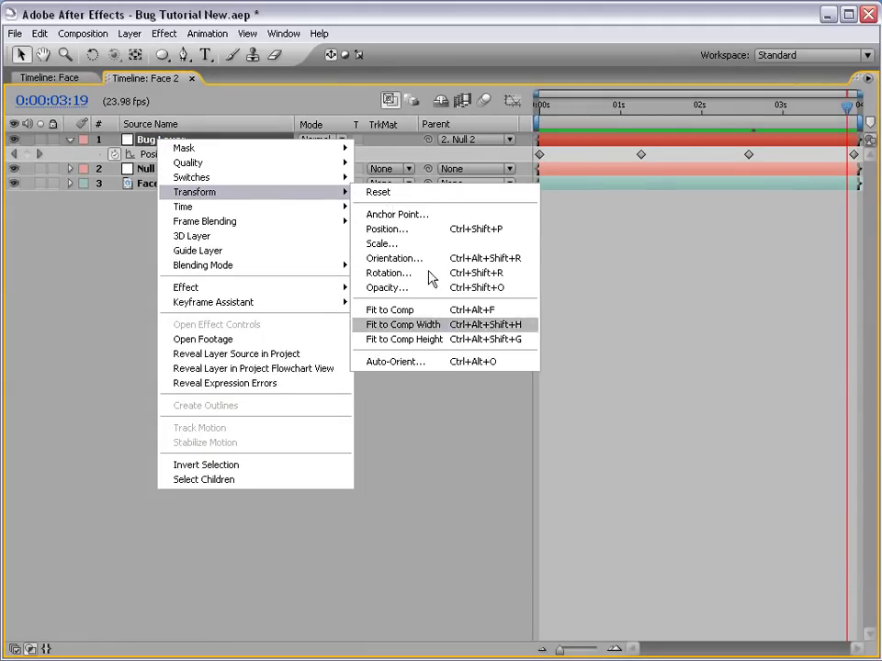
left_click(419, 364)
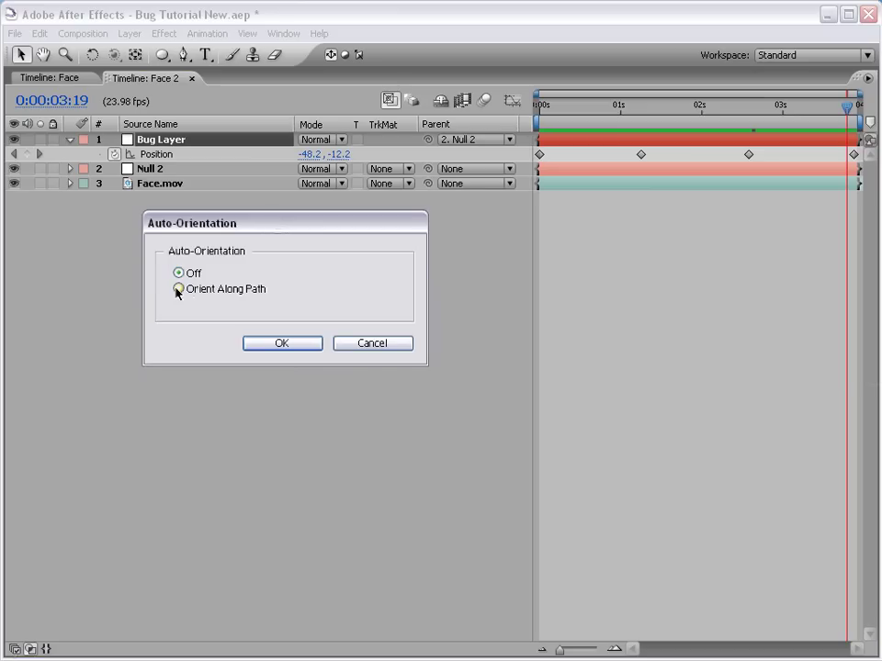
left_click(250, 294)
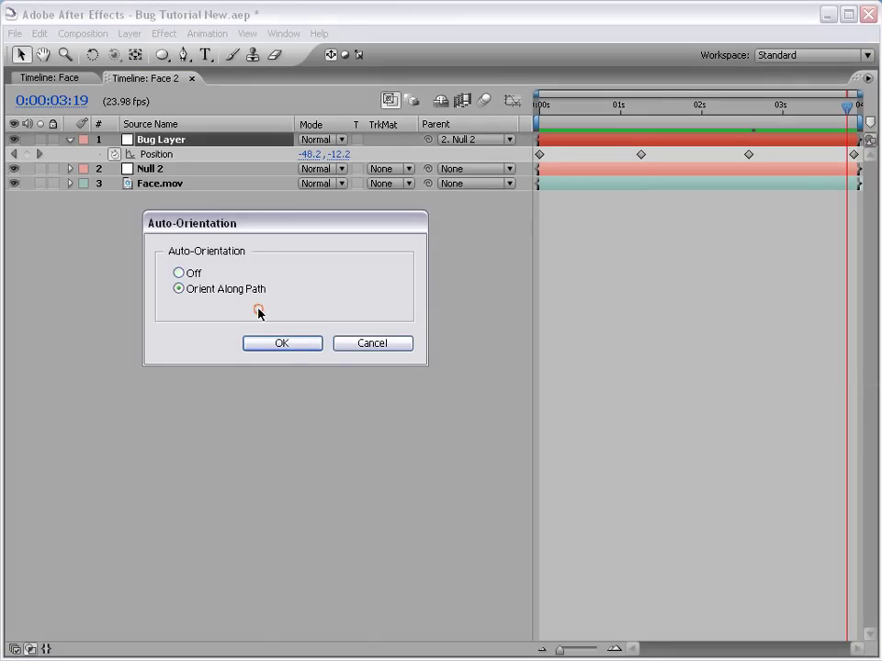
left_click(287, 345)
key("grave")
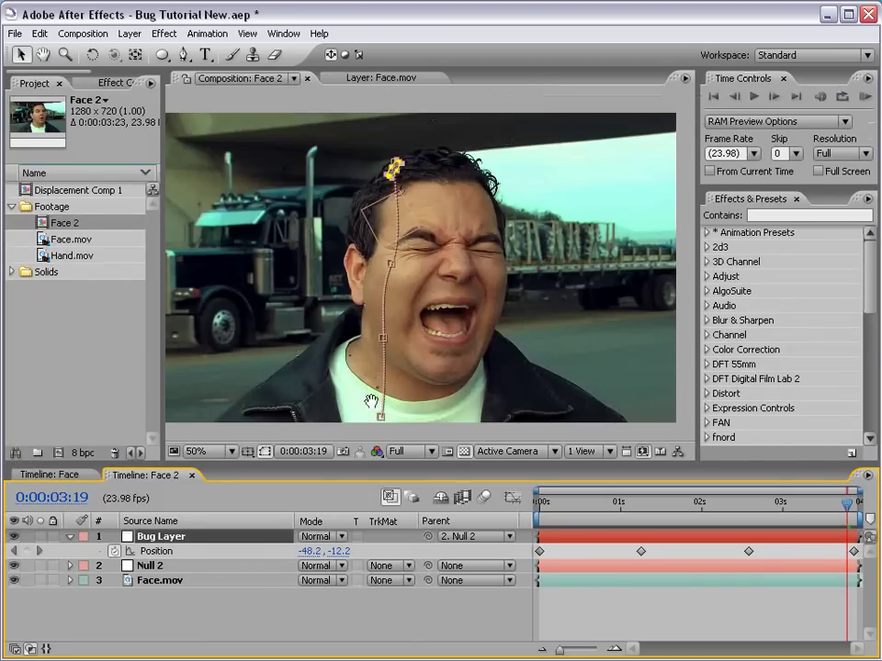
- Rotate Bug Layer to about -89.7° so the ellipse lines up lengthwise with its motion path
scroll(388, 203, "up", 1)
left_click_drag(367, 141, 372, 251)
left_click_drag(550, 504, 723, 510)
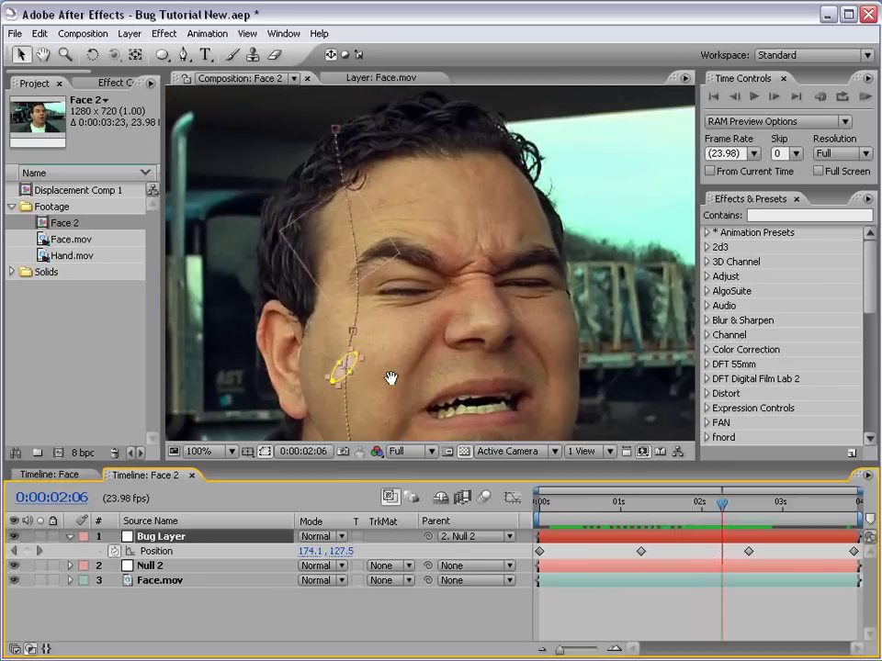
scroll(391, 377, "up", 1)
left_click_drag(430, 321, 423, 265)
mouse_move(723, 504)
left_mouse_down()
mouse_move(755, 504)
mouse_move(714, 504)
left_mouse_up()
key("v")
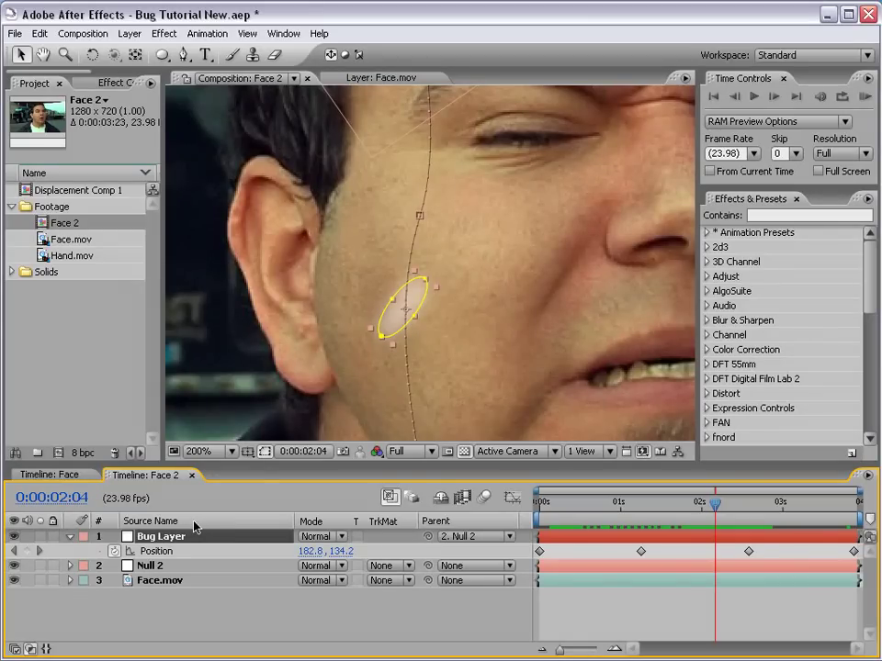
key("r")
left_click_drag(326, 550, 292, 548)
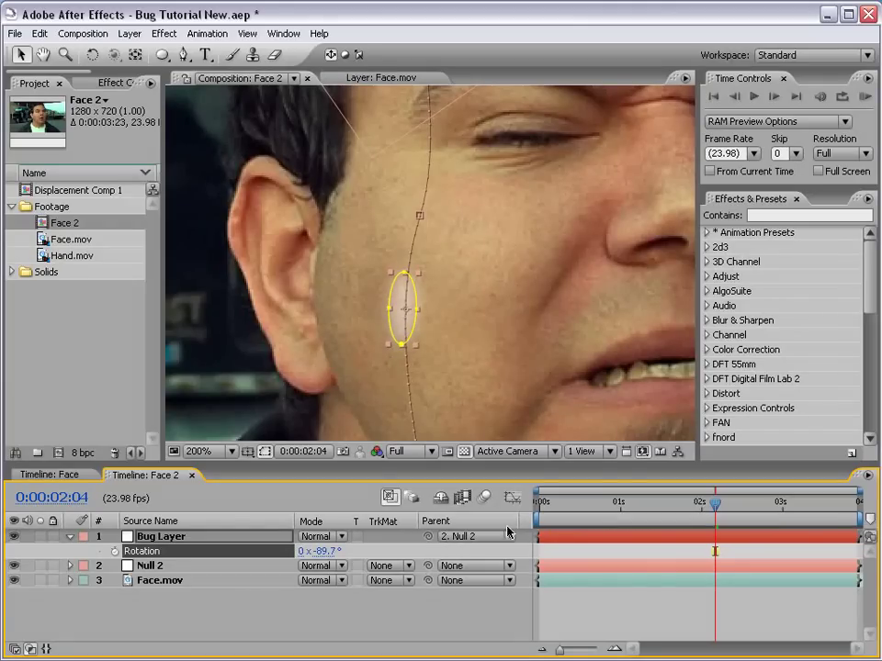
- Reshape the bug's motion path near the jaw by moving its second keyframe point and adjusting the curve, then deselect the layer
left_click_drag(715, 503, 691, 504)
scroll(417, 204, "down", 1)
key("space")
left_click_drag(529, 402, 502, 281)
left_click_drag(392, 261, 408, 281)
mouse_move(393, 213)
left_mouse_down()
mouse_move(389, 202)
mouse_move(385, 209)
left_mouse_up()
left_click(653, 604)
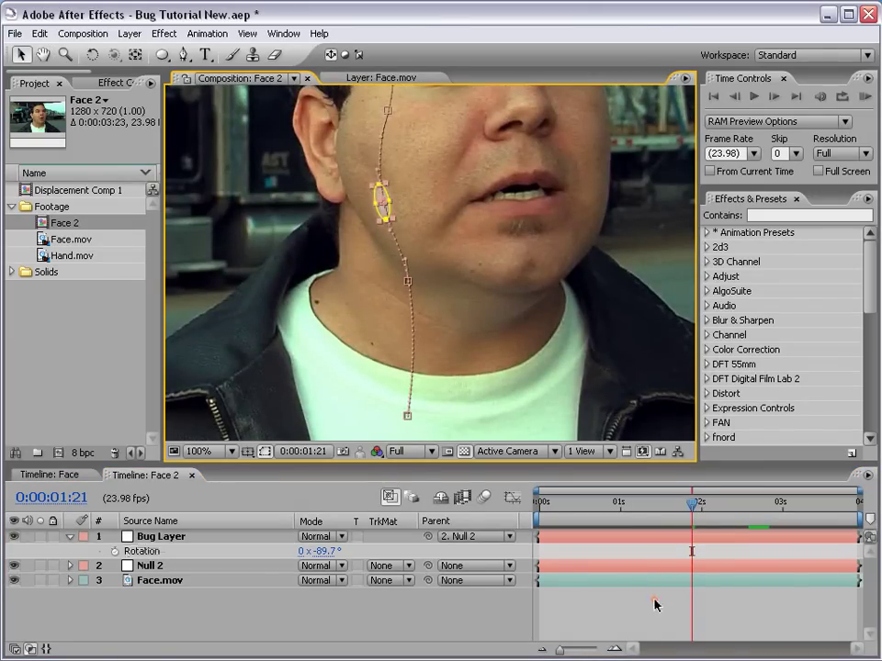
- Return to the first frame, collapse Bug Layer's properties and show the whole head in the composition view
left_click_drag(691, 505, 503, 535)
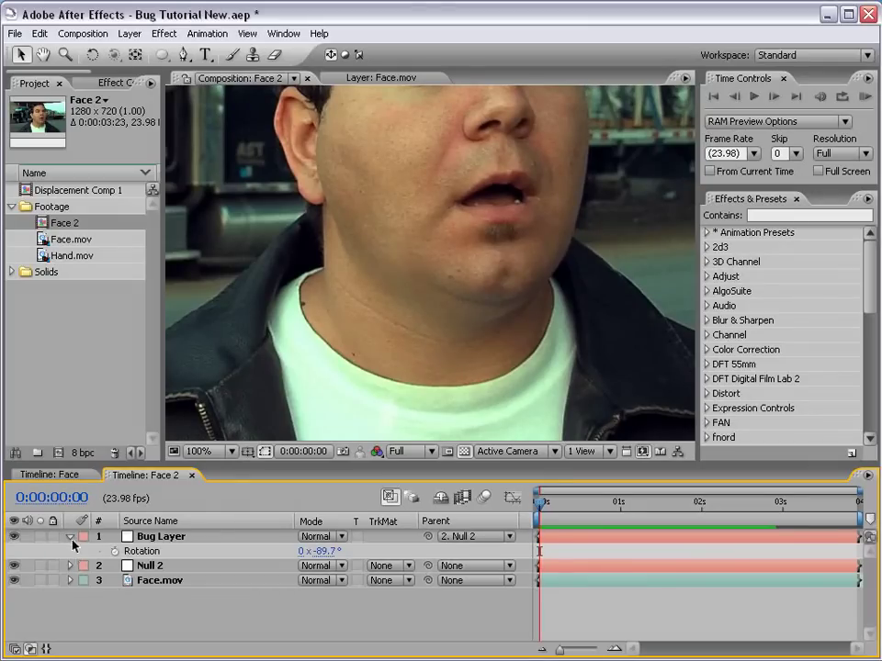
left_click(70, 536)
key("space")
left_click_drag(432, 189, 460, 276)
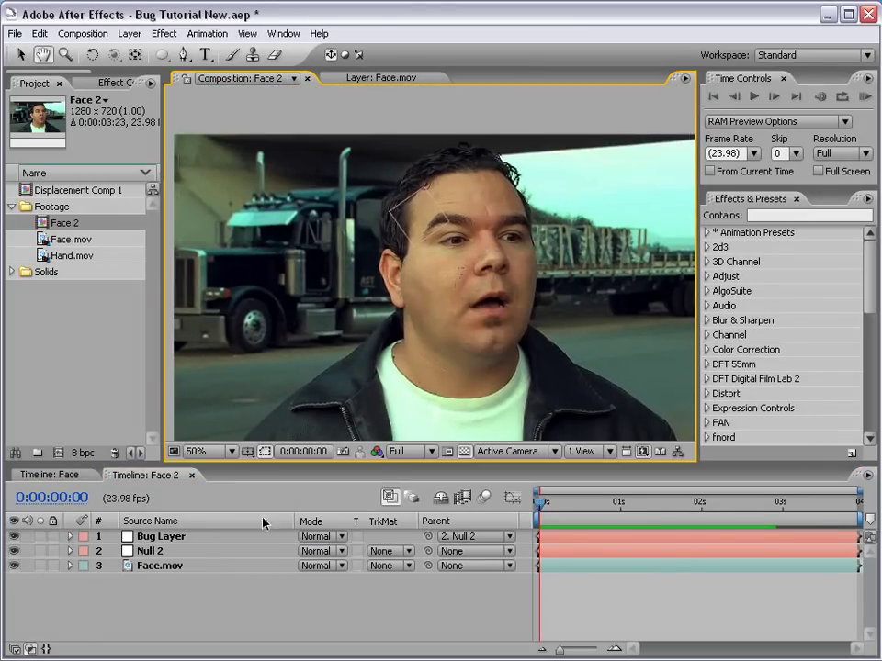
- Pre-compose Bug Layer and Null 2 together into a new composition named Bug Matte, moving all attributes into it
key("v")
left_click(147, 538)
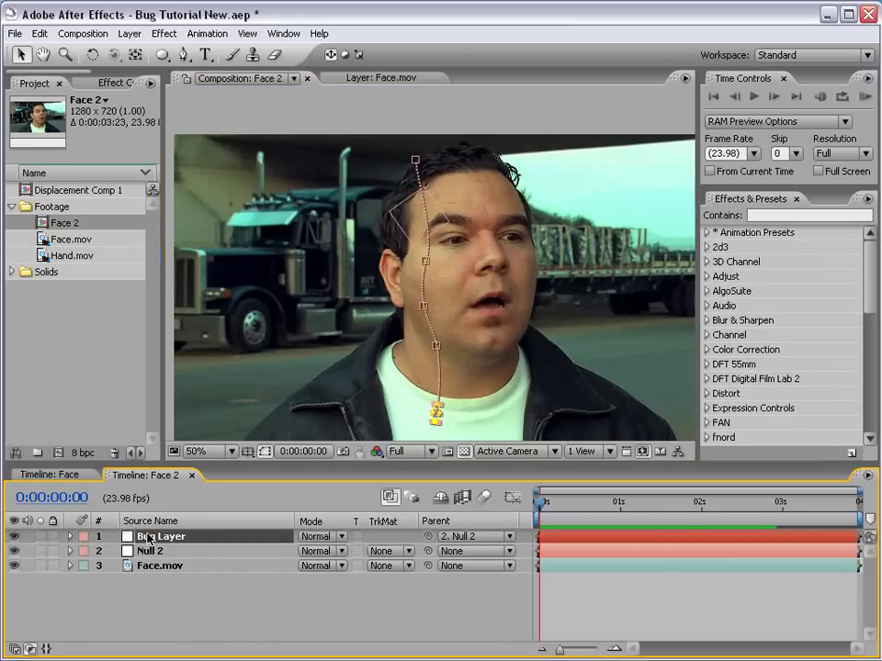
left_click(150, 552, "shift")
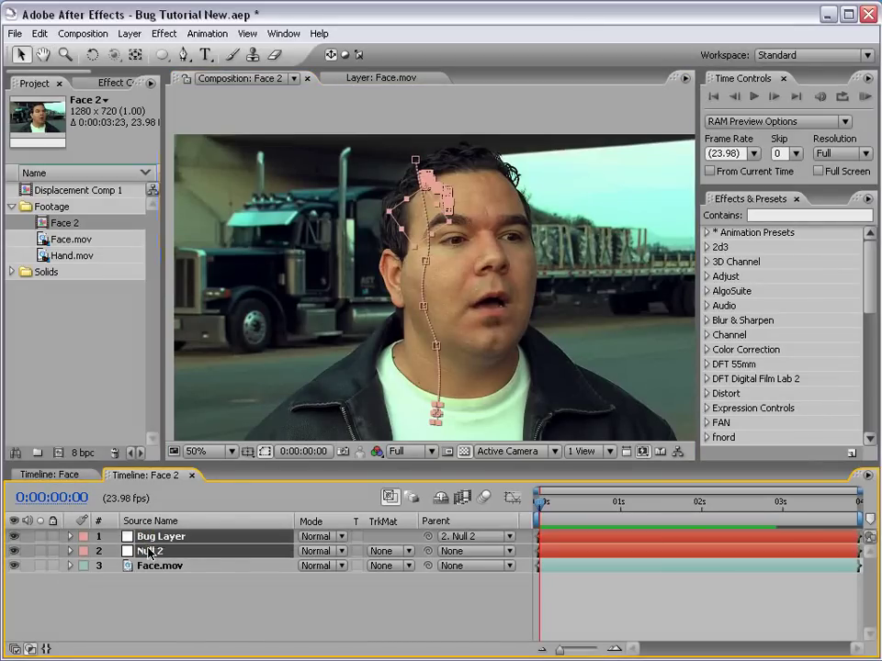
left_click(132, 34)
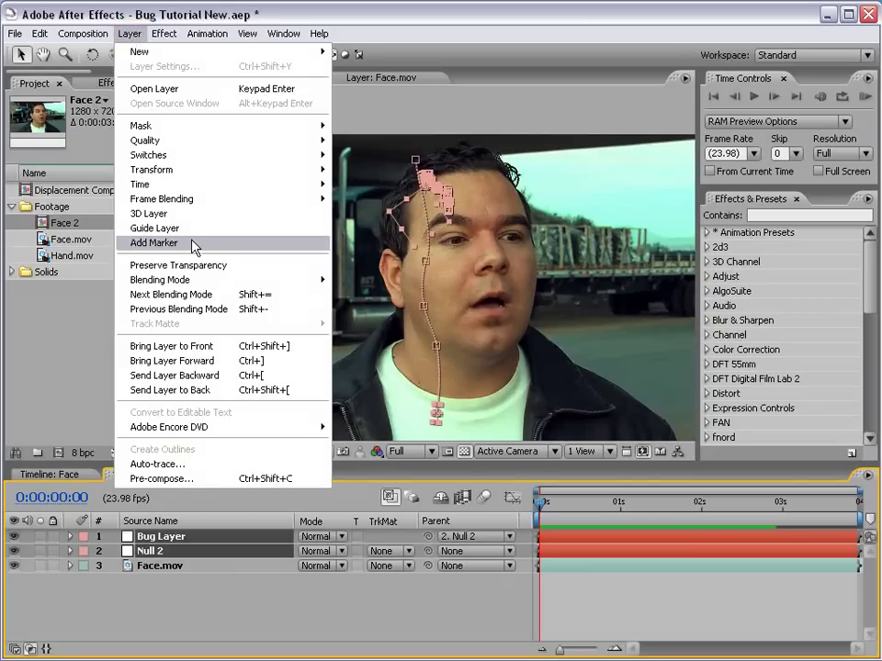
left_click(147, 478)
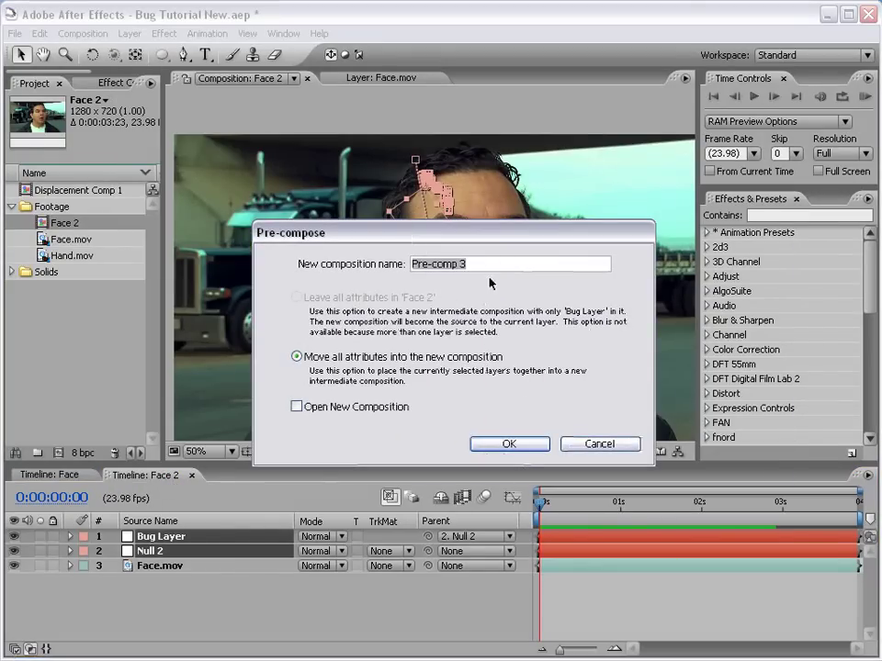
type("Bu")
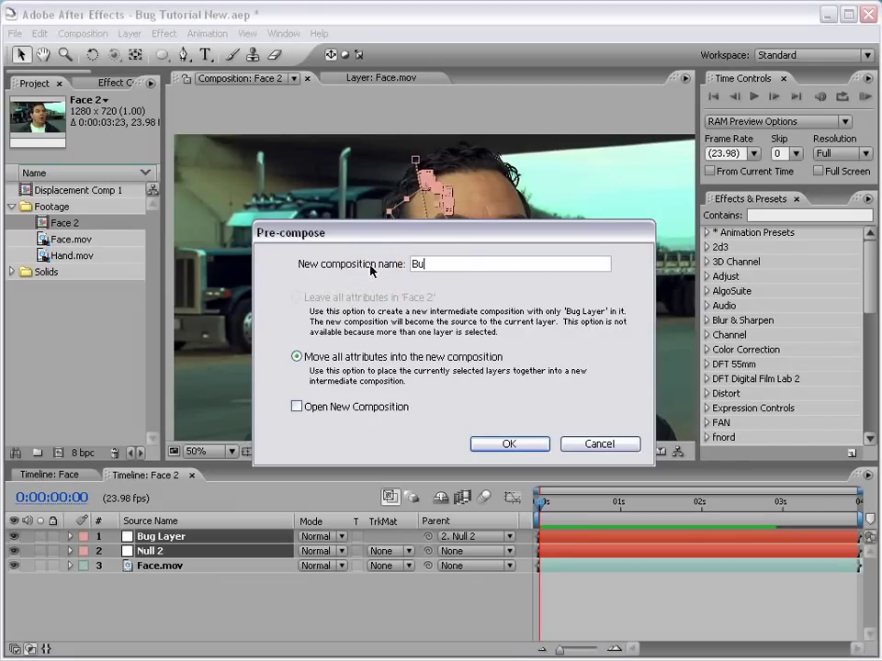
type("g Matte")
left_click(508, 445)
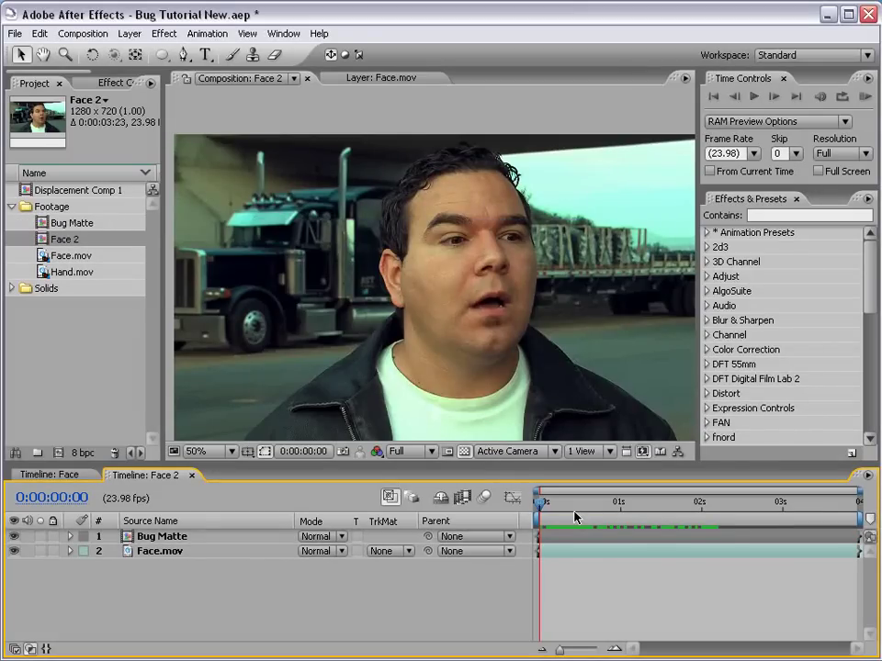
- Hide the Bug Matte layer and apply the CC Glass effect to Face.mov
left_click_drag(566, 511, 607, 516)
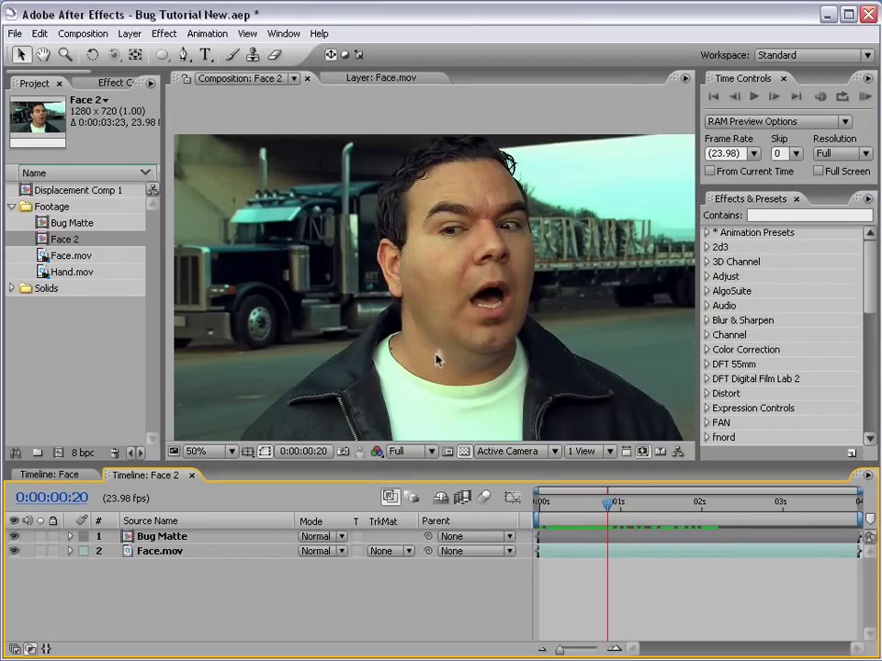
left_click(14, 538)
left_click(755, 215)
type("glass")
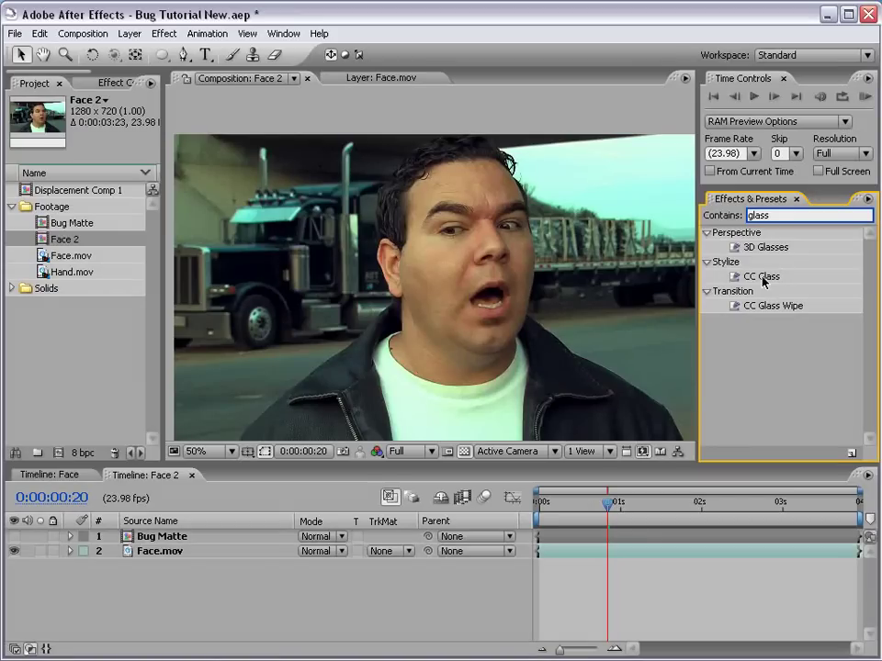
left_click_drag(763, 281, 147, 554)
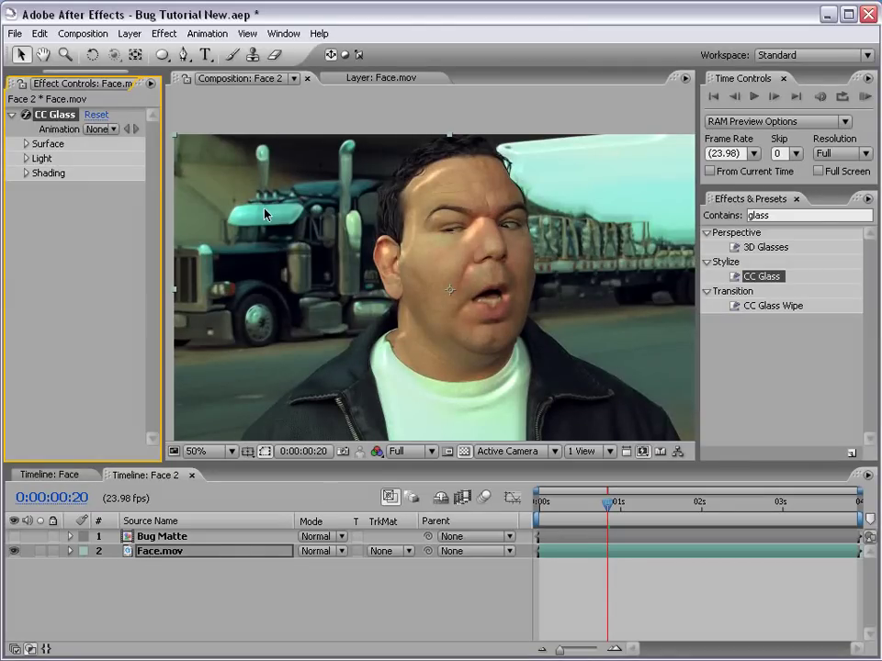
- Set CC Glass's surface bump map to the Bug Matte layer
left_click_drag(171, 209, 241, 209)
left_click_drag(599, 502, 630, 504)
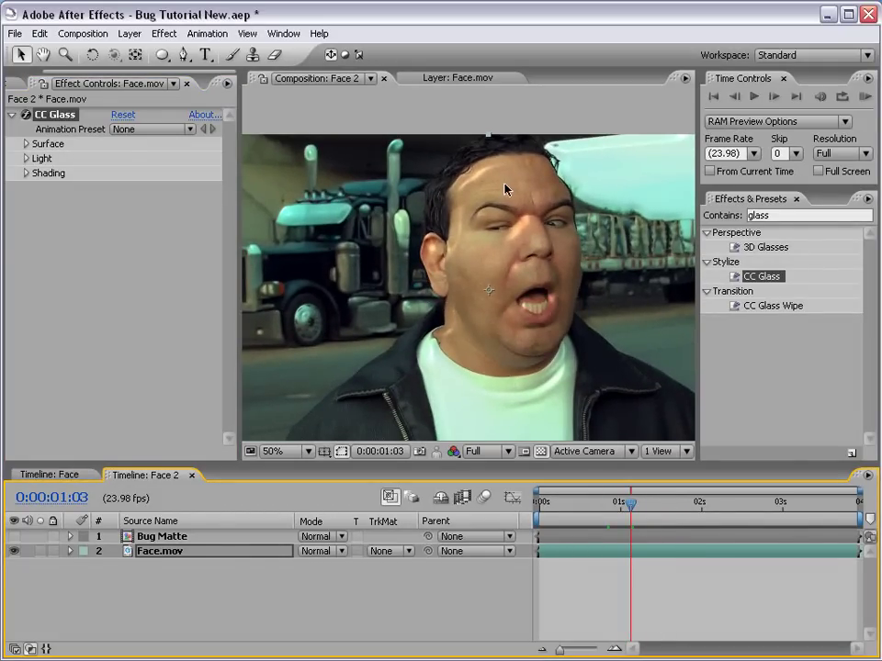
scroll(486, 287, "up", 1)
key("space")
left_click_drag(630, 289, 570, 270)
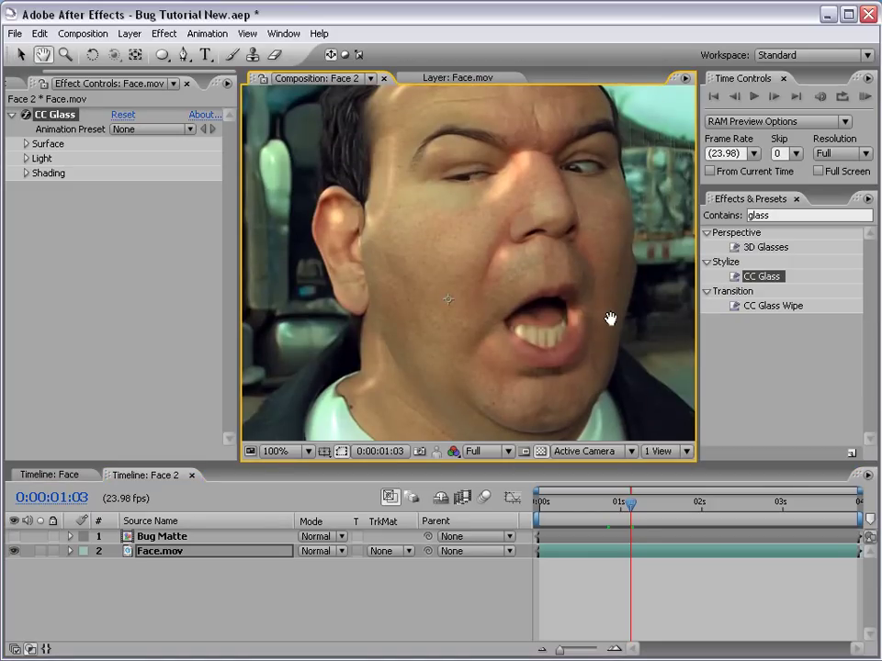
left_click_drag(610, 319, 590, 321)
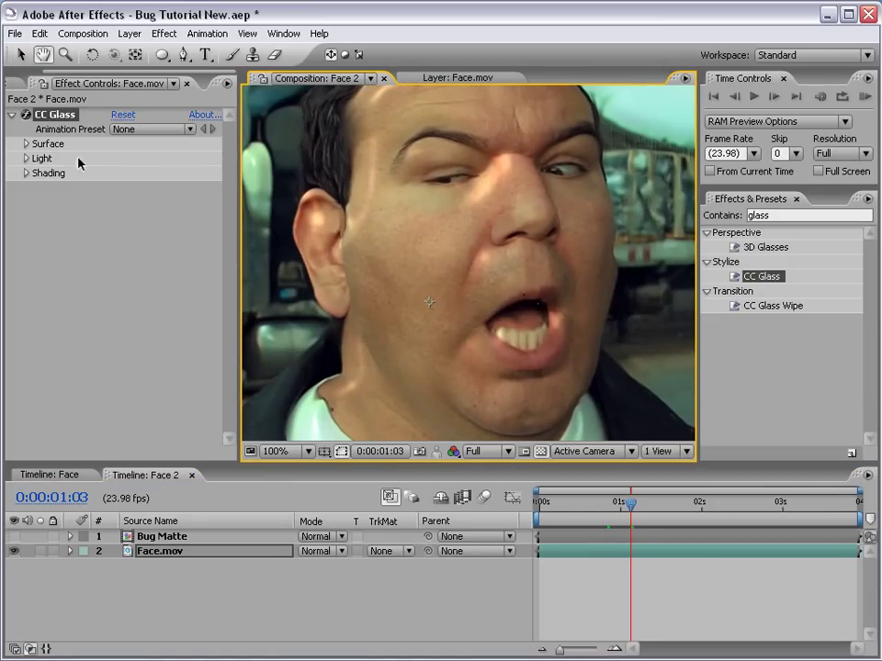
left_click(26, 144)
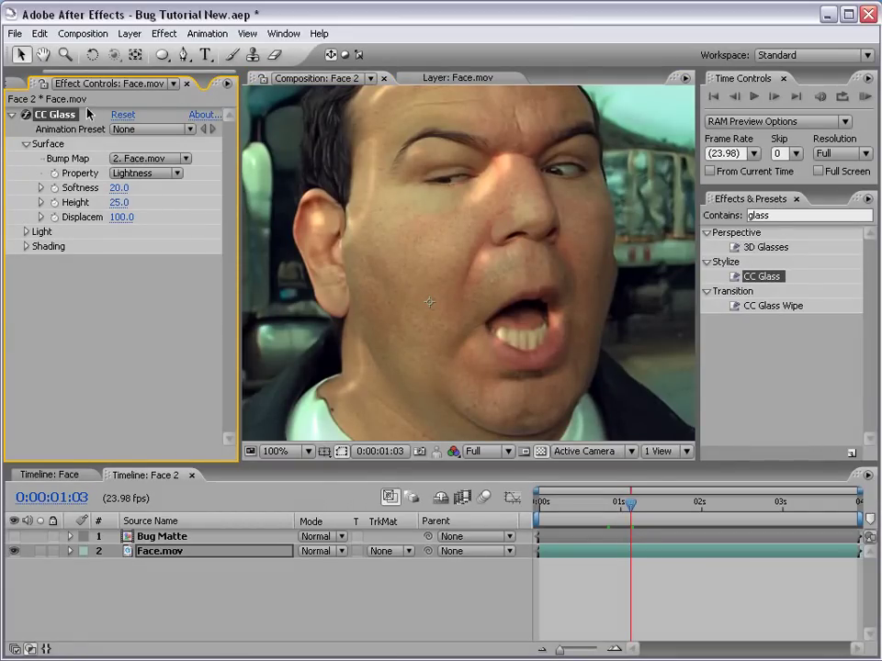
left_click(128, 159)
left_click(158, 144)
- Go to 0:00:02:16 and set the bump map's property in CC Glass to Alpha
left_click_drag(522, 369, 500, 281)
scroll(518, 274, "down", 1)
left_click_drag(632, 514, 753, 506)
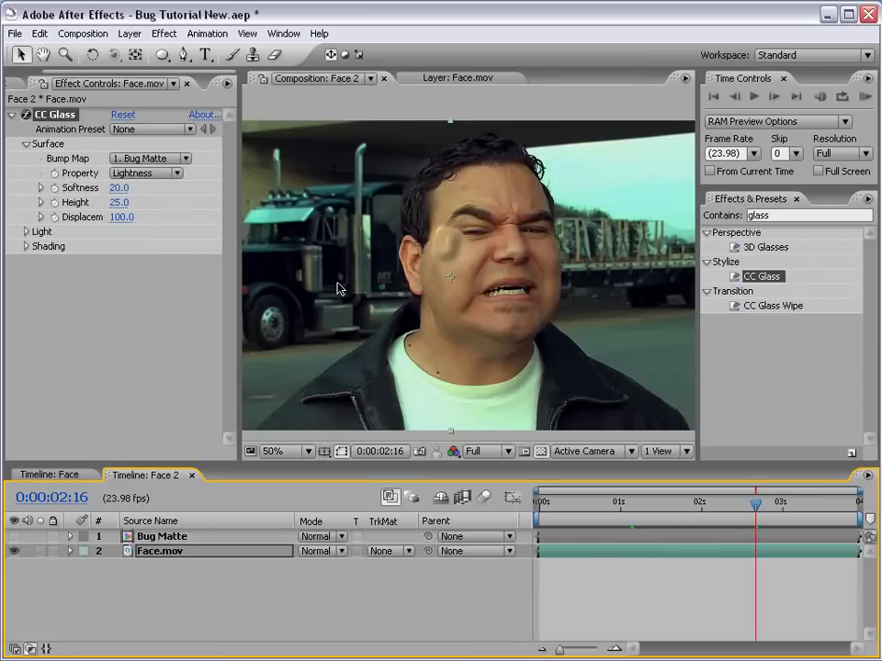
left_click(126, 183)
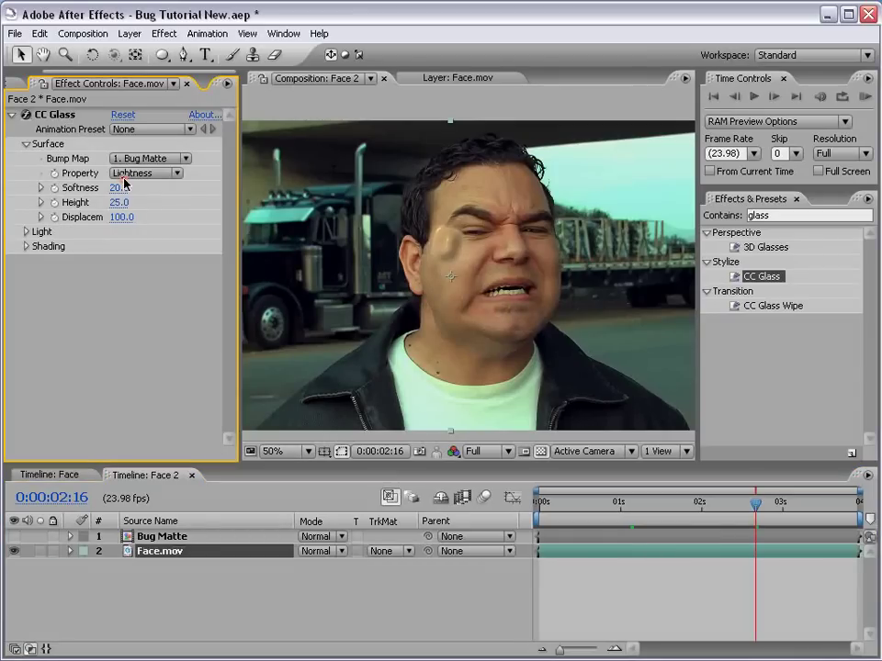
left_click(133, 174)
left_click(151, 143)
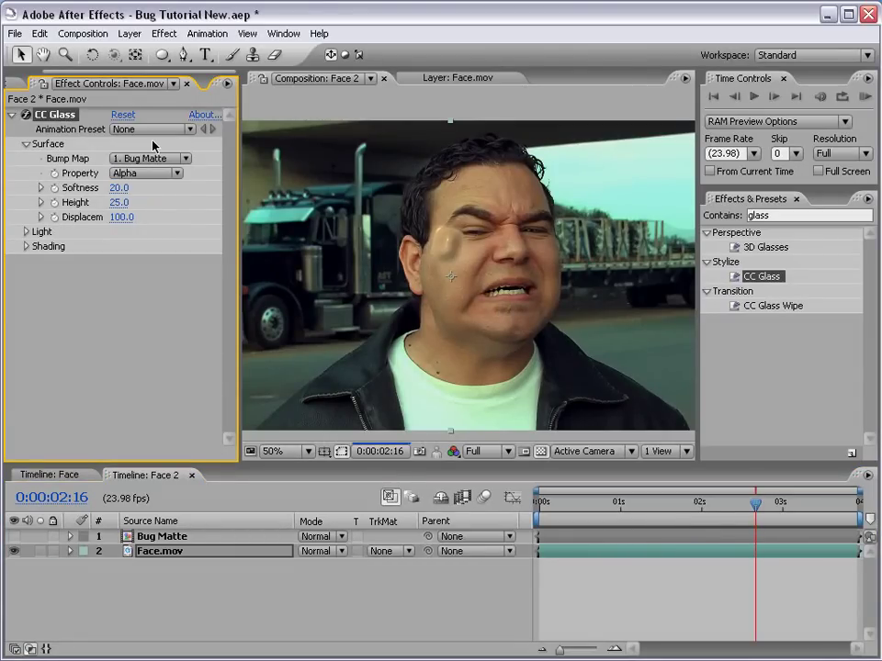
- Go to 0:00:01:18 and set the surface height of Face.mov's CC Glass effect to 21
scroll(524, 330, "up", 1)
key("space")
left_click_drag(524, 331, 526, 346)
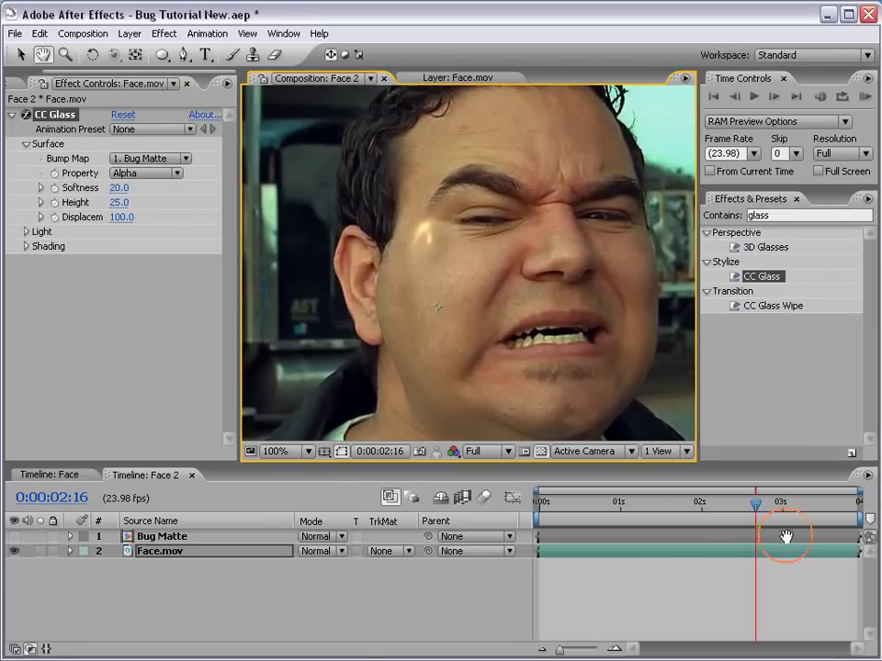
left_click_drag(724, 502, 681, 503)
left_click(194, 541)
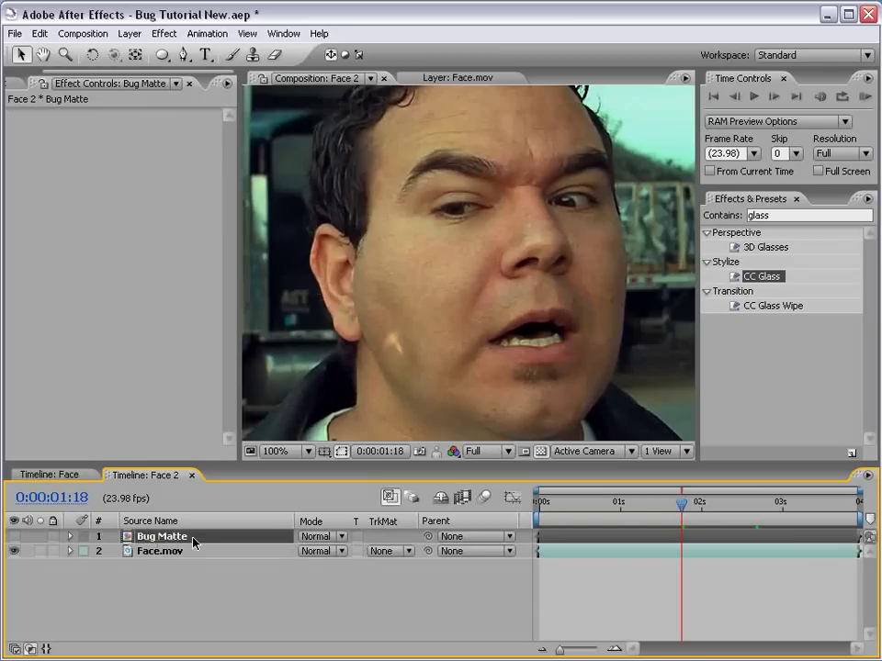
left_click(178, 591)
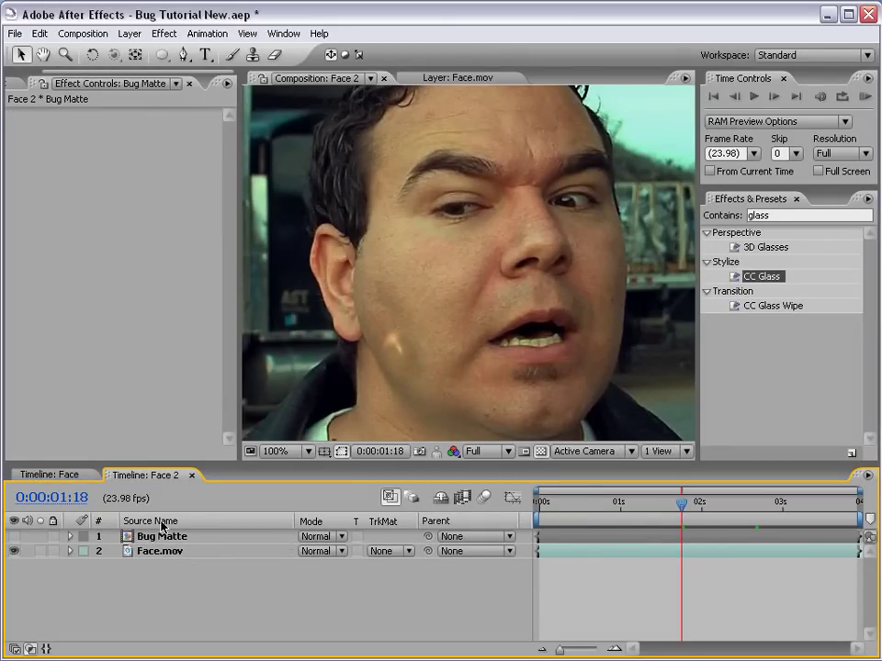
left_click(160, 551)
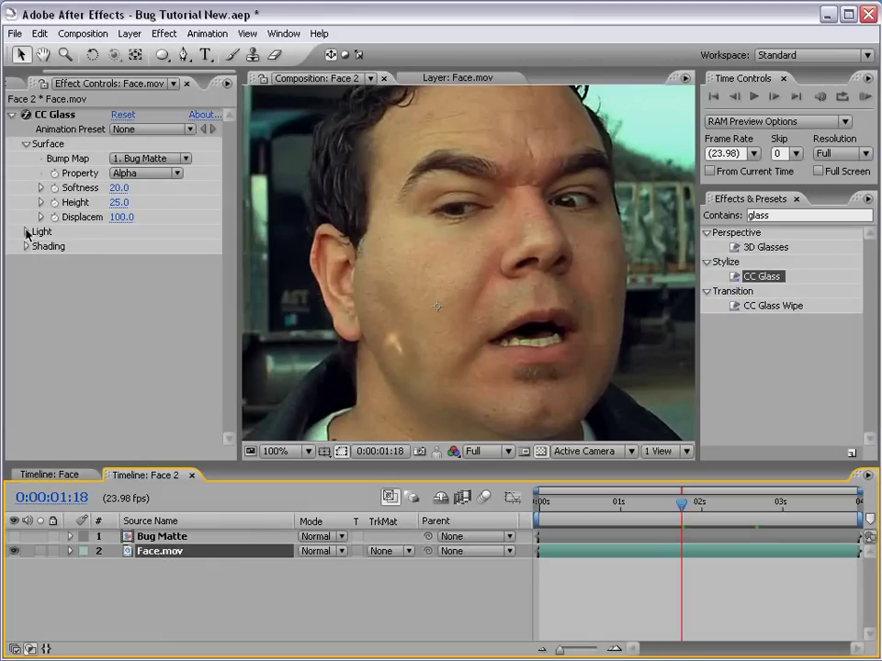
left_click(115, 202)
left_click_drag(112, 203, 115, 204)
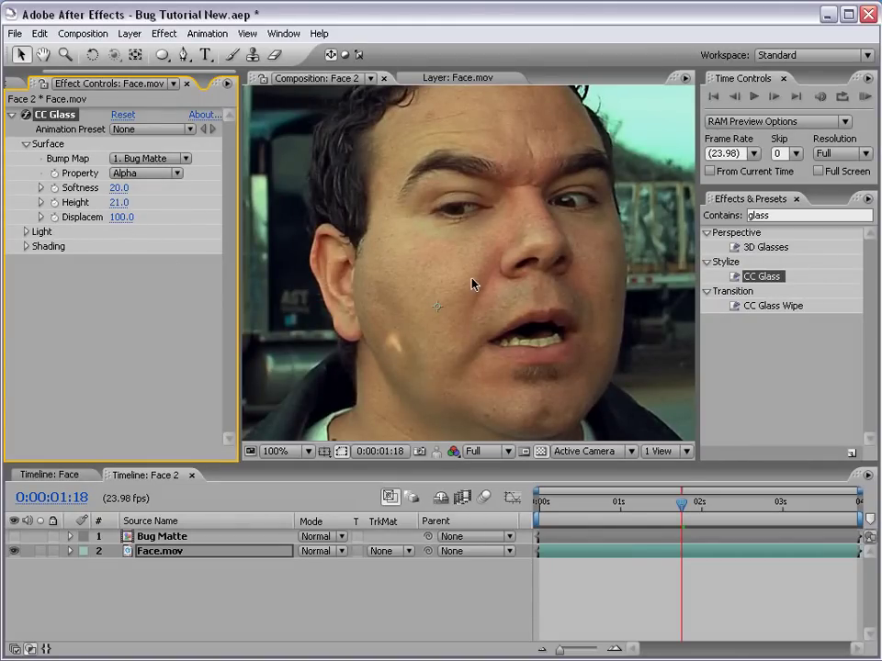
- Set CC Glass's surface softness to 5 to sharpen the bump on the cheek
scroll(472, 284, "down", 2)
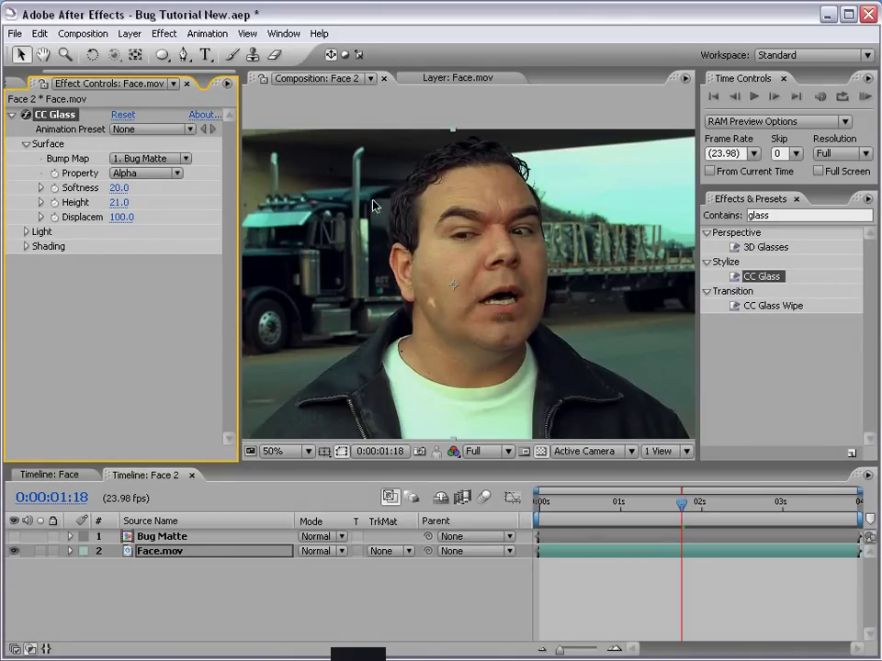
scroll(362, 257, "down", 1)
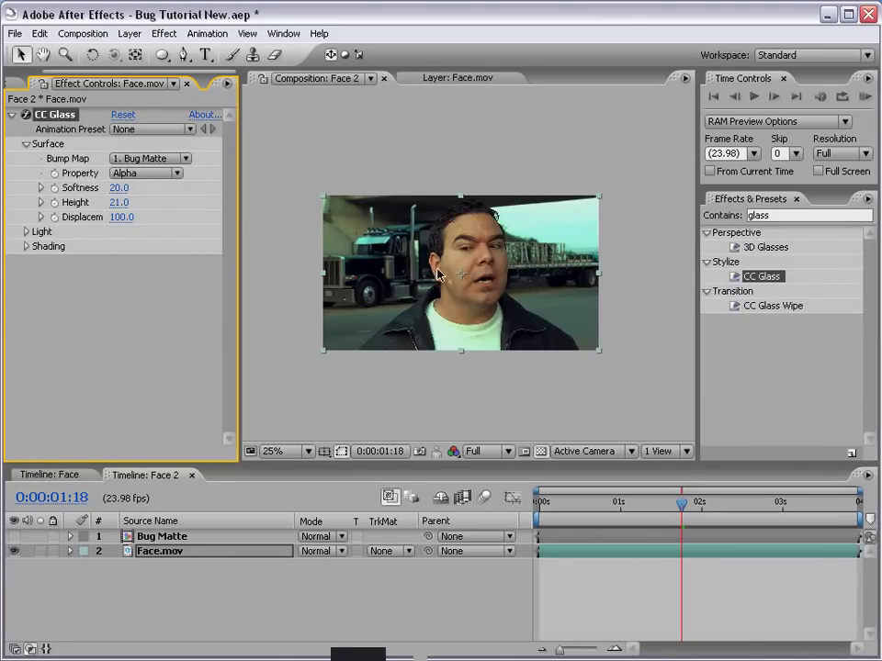
scroll(394, 272, "up", 1)
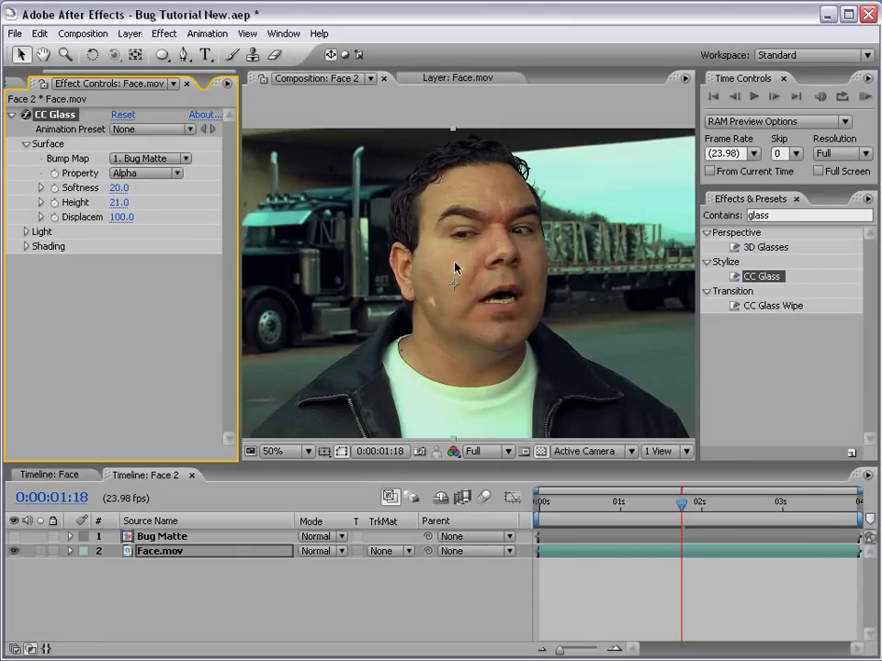
scroll(454, 267, "up", 1)
key("space")
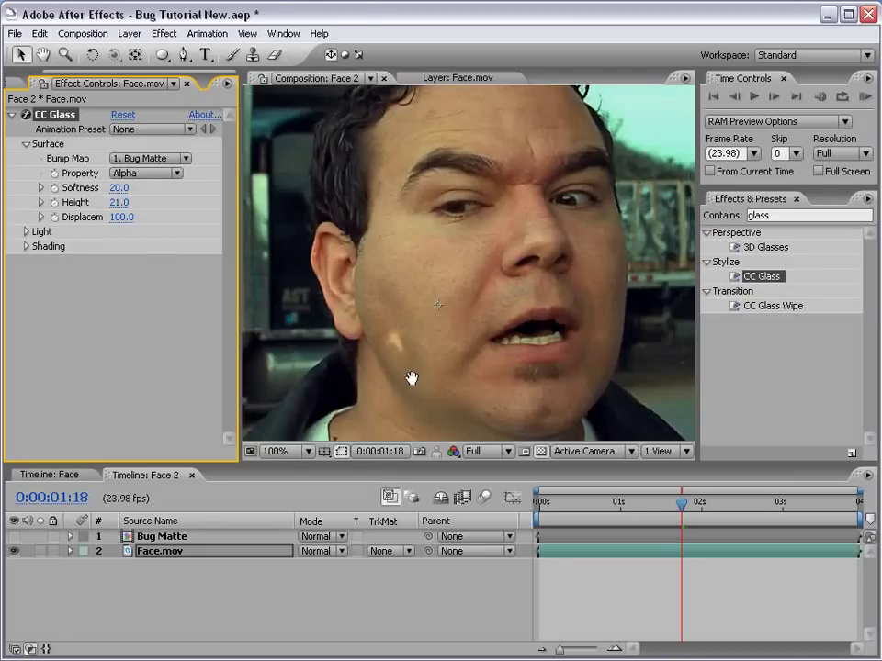
left_click_drag(412, 377, 427, 327)
left_click_drag(501, 341, 484, 349)
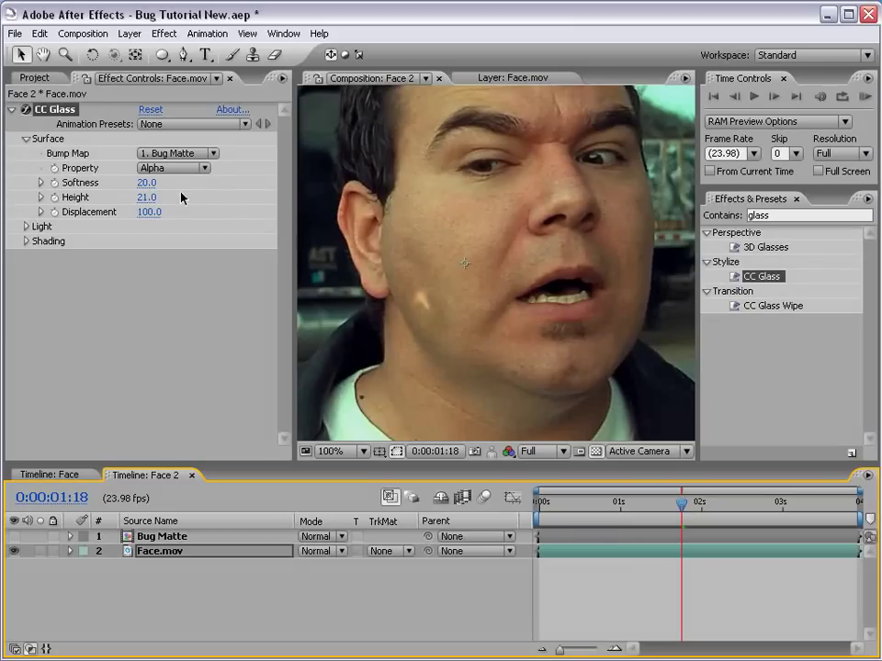
left_click(147, 183)
type("5")
key("Return")
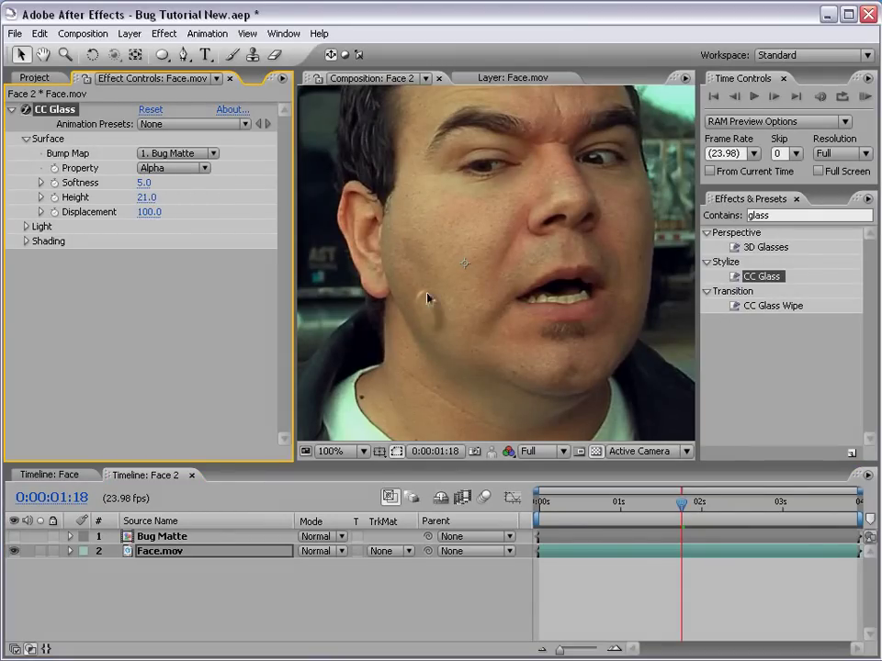
- Reduce CC Glass's displacement on Face.mov to 25 while viewing the jaw bump close up
key("space")
left_click_drag(436, 337, 459, 328)
scroll(478, 301, "up", 1)
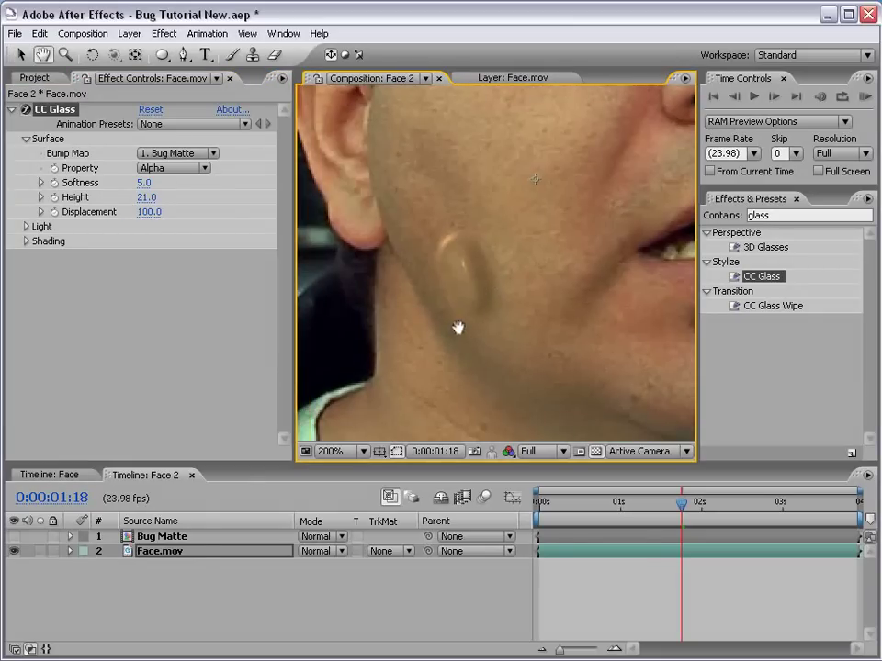
left_click(163, 537)
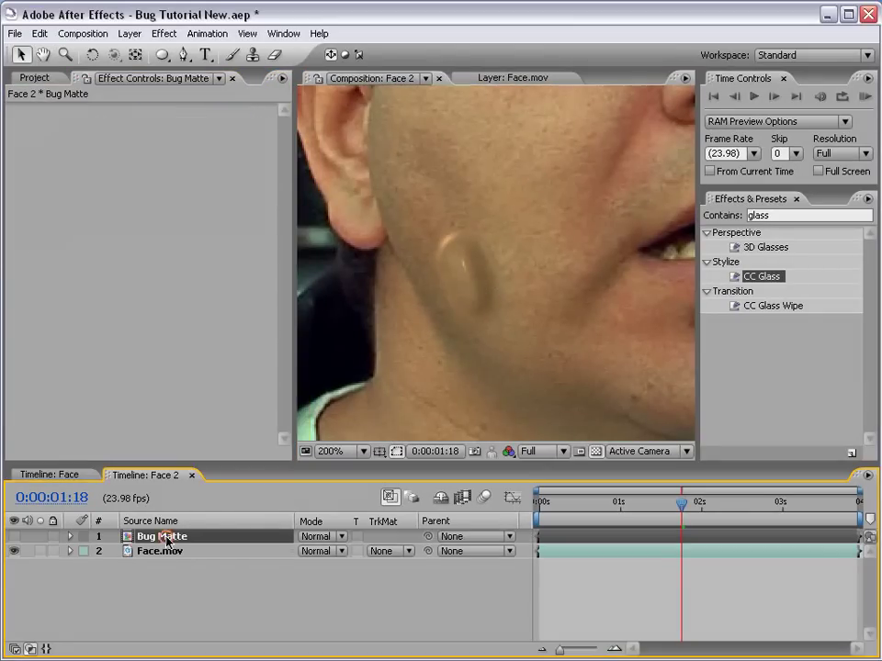
left_click(14, 536)
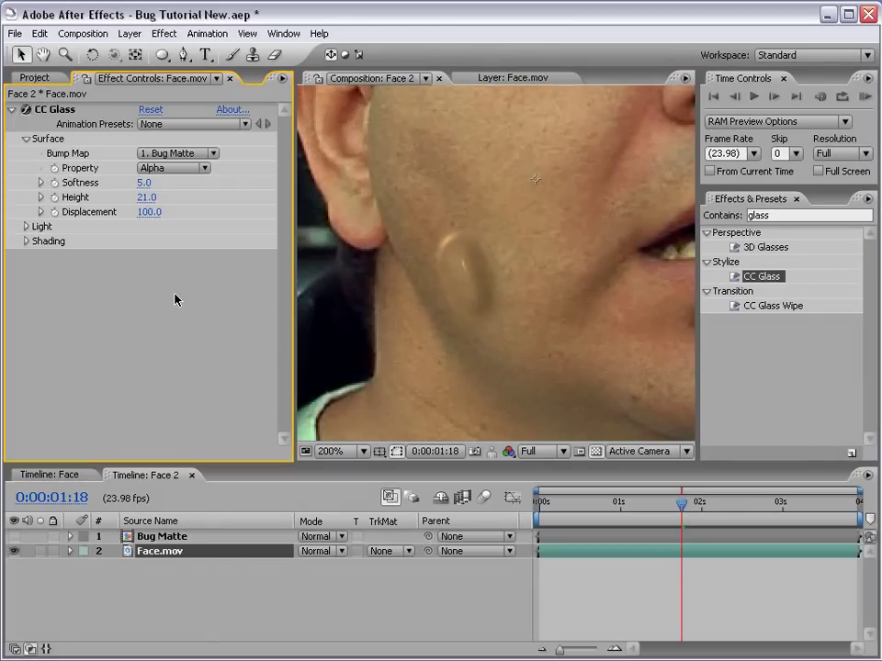
left_click(150, 213)
type("25")
key("Return")
mouse_move(149, 213)
left_mouse_down()
mouse_move(181, 212)
mouse_move(145, 213)
mouse_move(154, 223)
left_mouse_up()
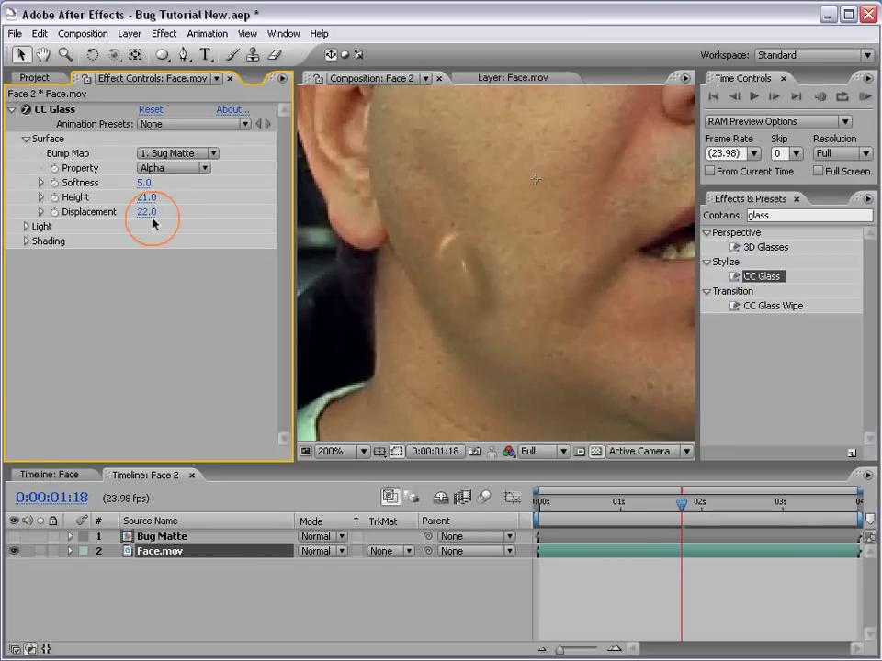
left_click(148, 214)
type("25")
key("Return")
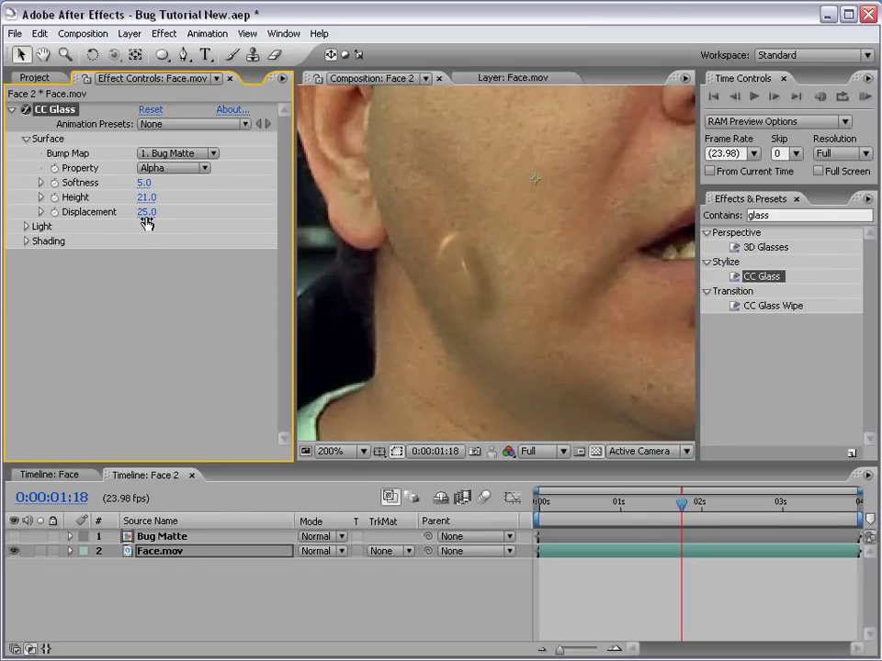
- Set the light direction of Face.mov's CC Glass effect to -39° while viewing the jaw bump
left_click(26, 227)
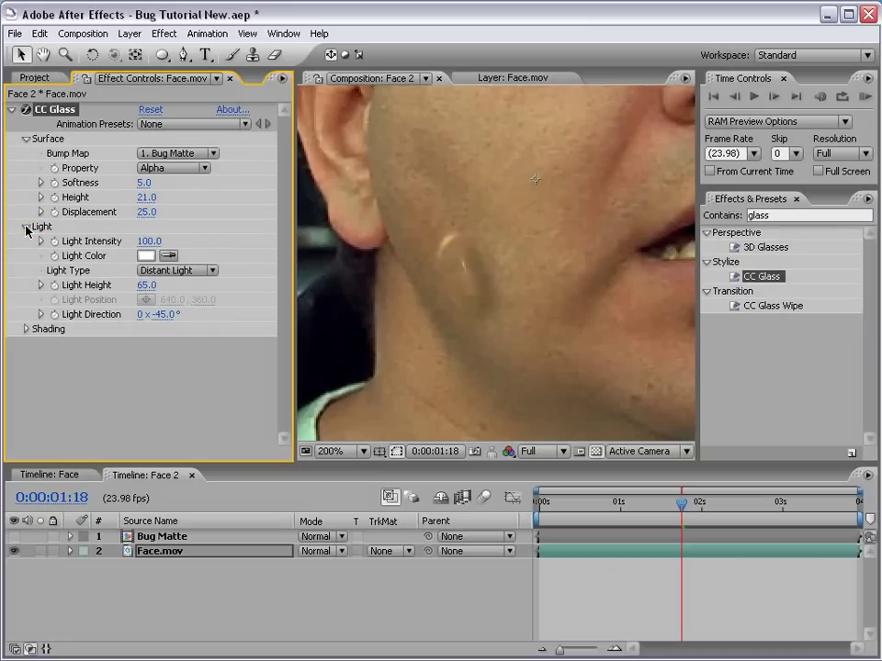
mouse_move(171, 316)
left_mouse_down()
mouse_move(151, 314)
mouse_move(188, 314)
left_mouse_up()
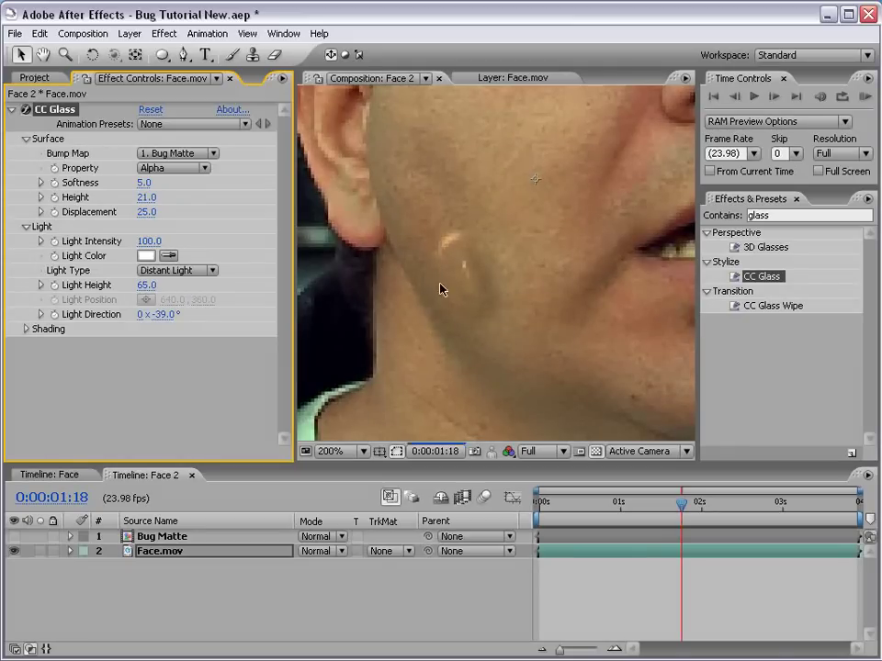
scroll(439, 289, "down", 1)
scroll(456, 276, "up", 1)
mouse_move(443, 298)
left_mouse_down()
mouse_move(447, 280)
mouse_move(448, 292)
left_mouse_up()
- Lower CC Glass's light height to 33 to strengthen the relief of the bump
left_click_drag(146, 286, 116, 276)
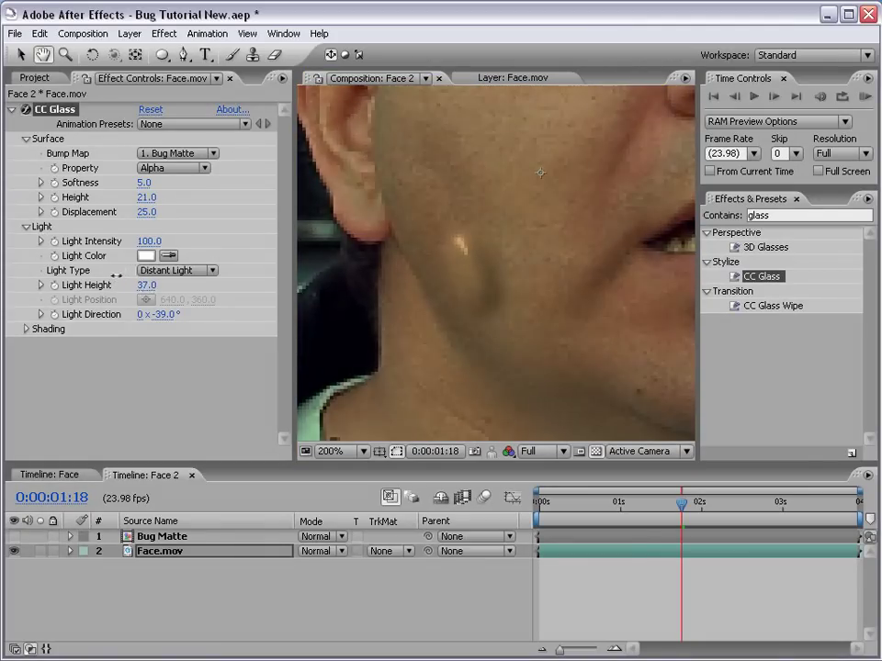
key("v")
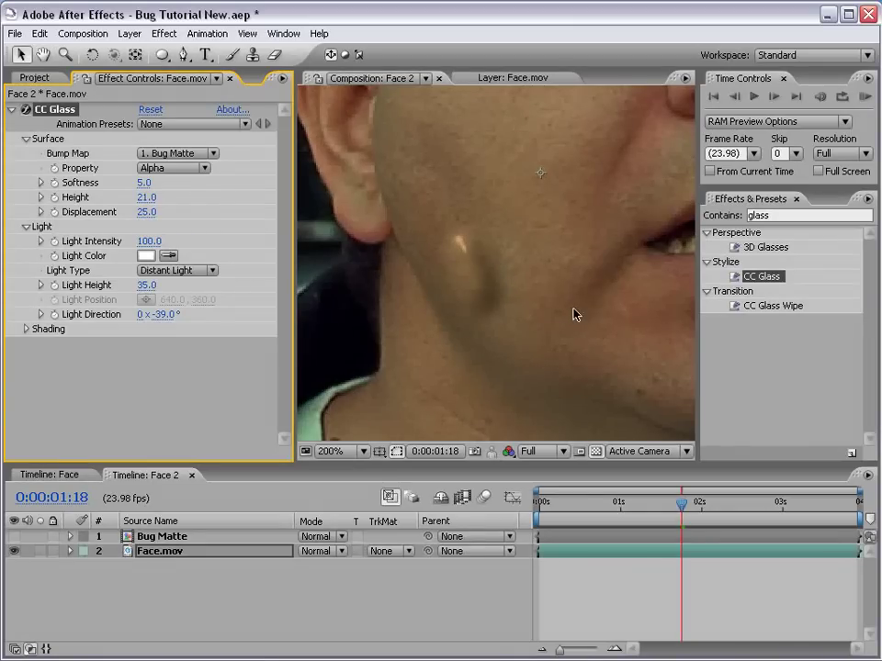
scroll(526, 253, "down", 2)
key("space")
scroll(522, 293, "up", 1)
left_click_drag(498, 245, 486, 280)
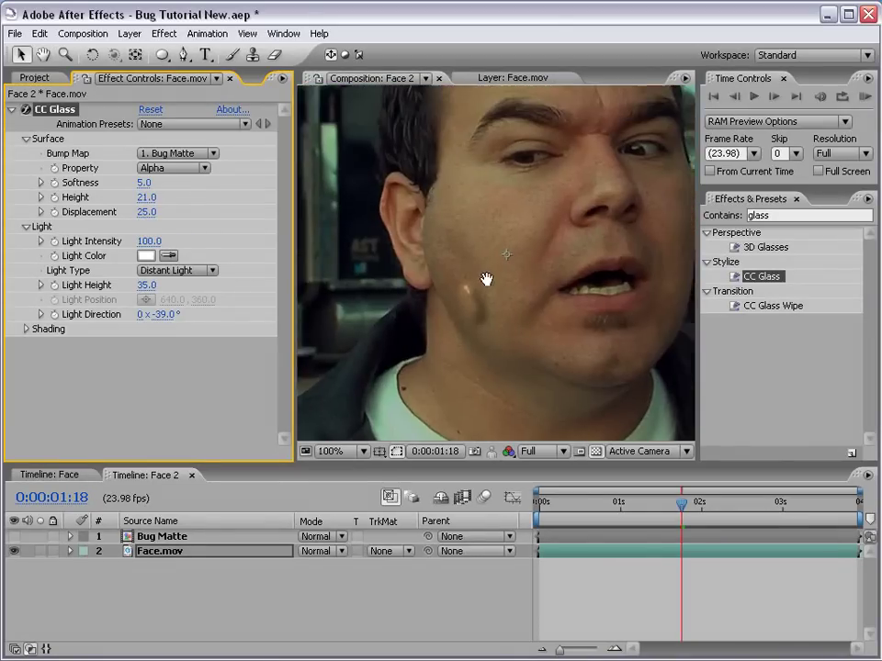
mouse_move(148, 286)
left_mouse_down()
mouse_move(115, 285)
mouse_move(156, 285)
mouse_move(144, 285)
left_mouse_up()
left_click_drag(465, 339, 452, 281)
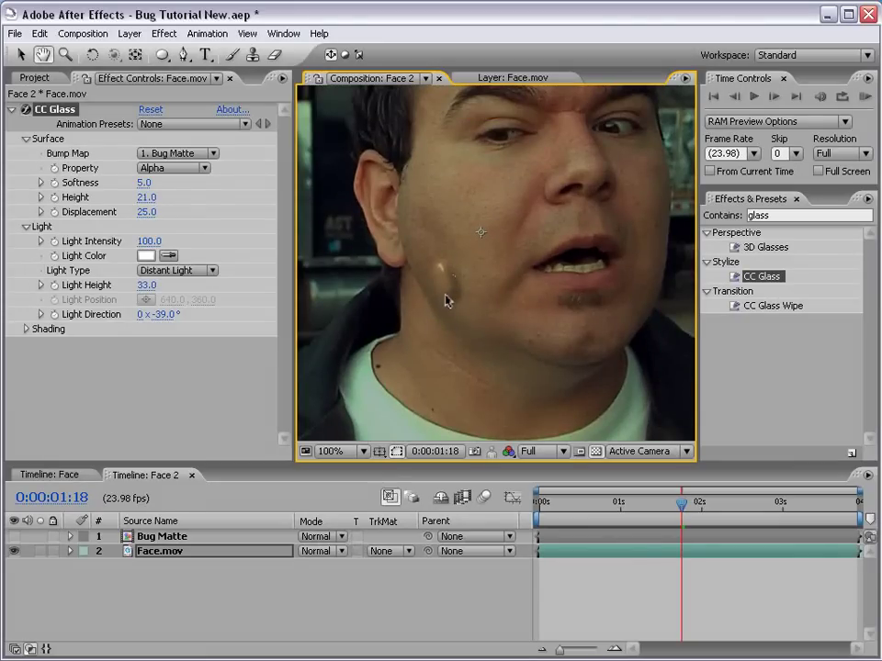
- Raise the Diffuse shading of CC Glass to 100, keeping Ambient at 50
left_click(27, 329)
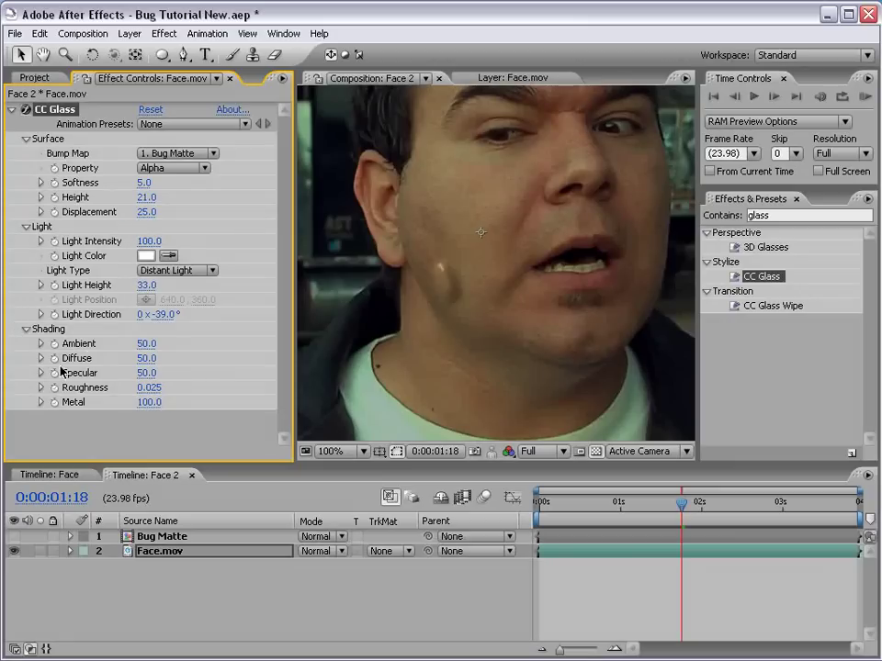
left_click_drag(145, 343, 186, 349)
key("ctrl+z")
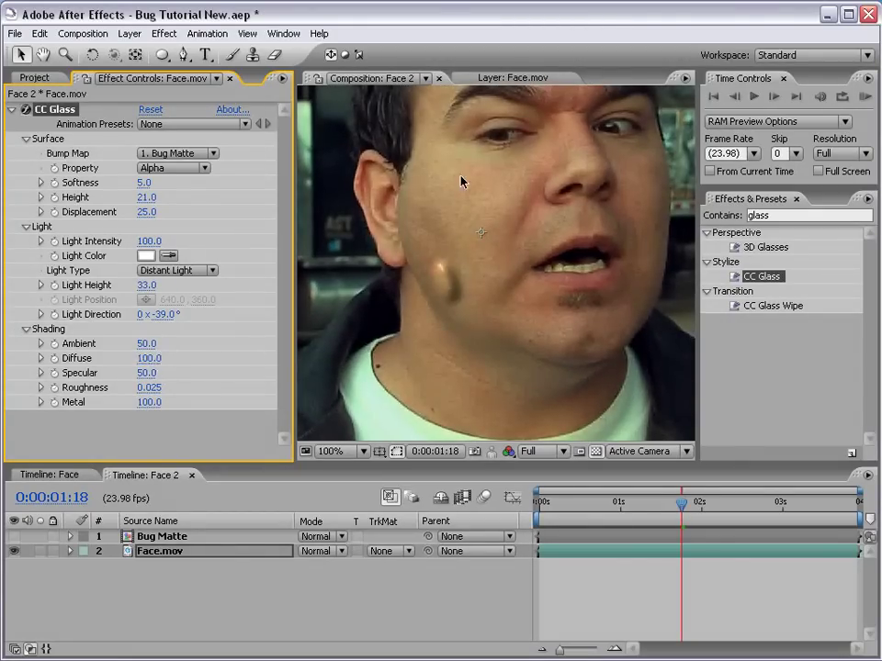
scroll(438, 335, "up", 1)
key("space")
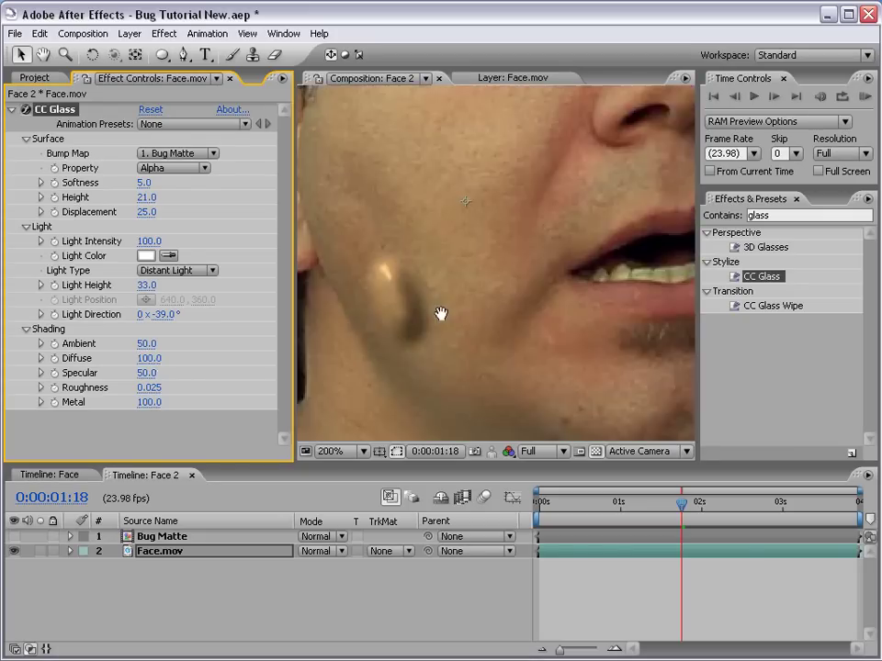
left_click_drag(403, 326, 508, 308)
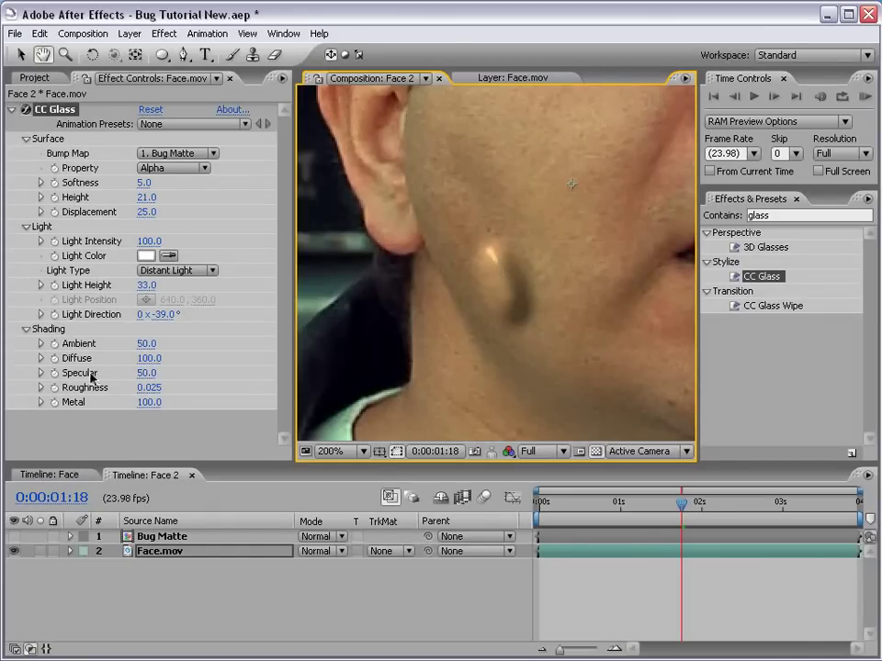
- Set CC Glass's Specular shading to 21 and its Roughness to 0.166 to soften the highlight
scroll(475, 246, "down", 2)
left_click_drag(569, 220, 539, 238)
scroll(491, 276, "up", 1)
left_click_drag(444, 354, 456, 310)
key("period")
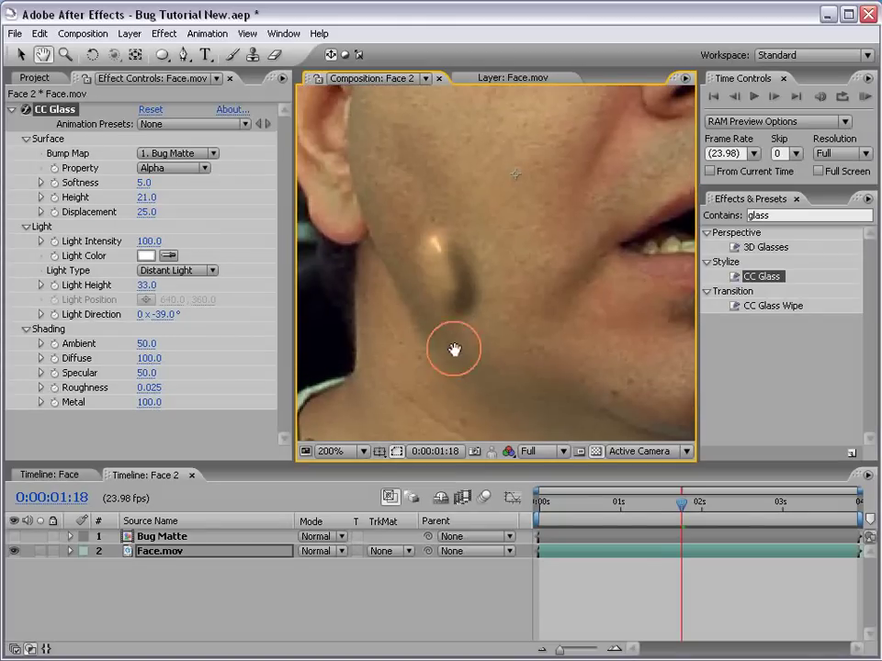
left_click_drag(147, 377, 92, 374)
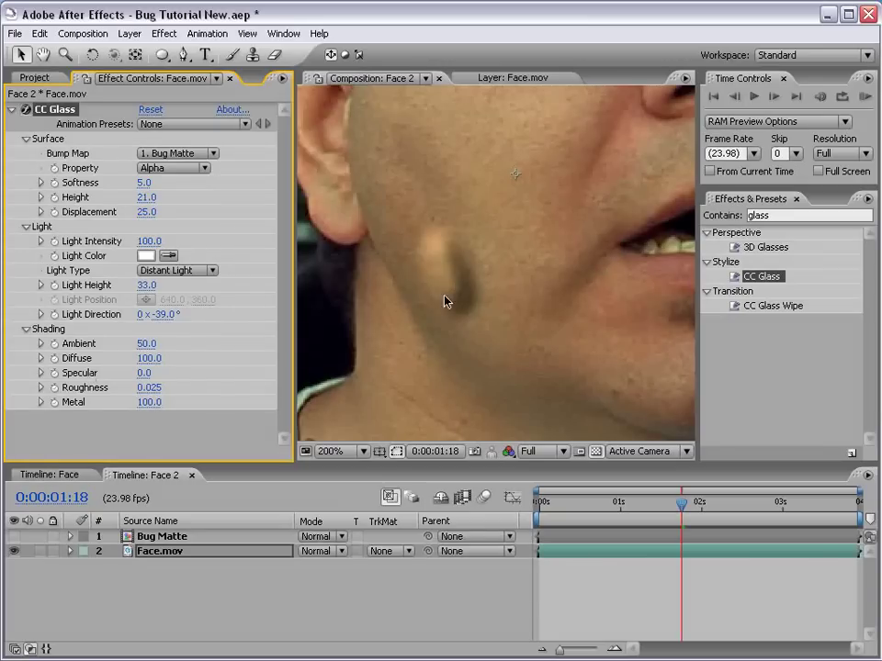
left_click_drag(148, 371, 174, 370)
left_click_drag(154, 388, 209, 382)
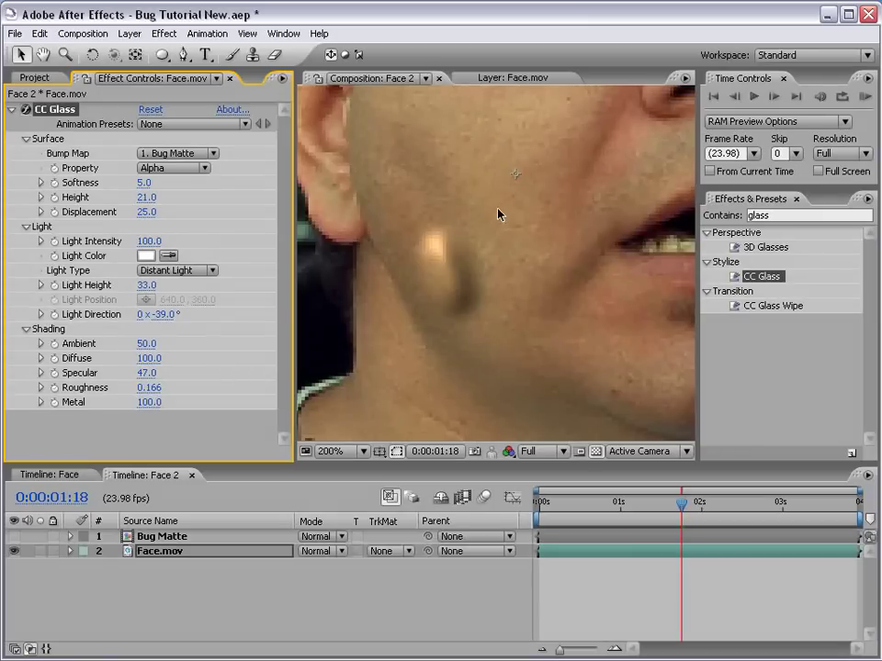
left_click_drag(148, 374, 109, 373)
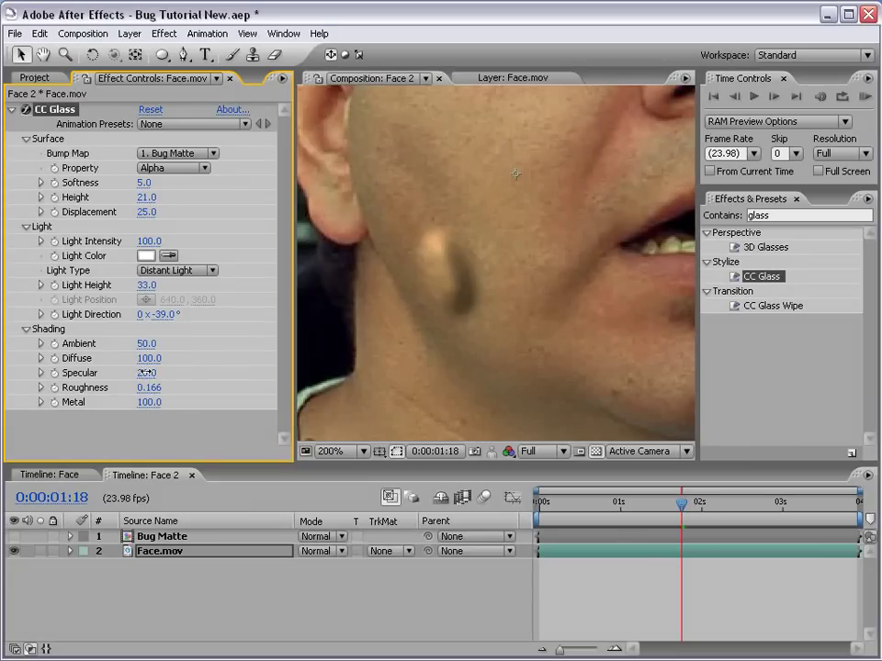
left_click_drag(146, 376, 148, 373)
- Reduce CC Glass's surface height to 16 and softness to 2.3, and deselect the layer
mouse_move(143, 197)
left_mouse_down()
mouse_move(134, 182)
mouse_move(116, 183)
left_mouse_up()
left_click(610, 596)
key("comma")
key("comma")
scroll(500, 317, "up", 3)
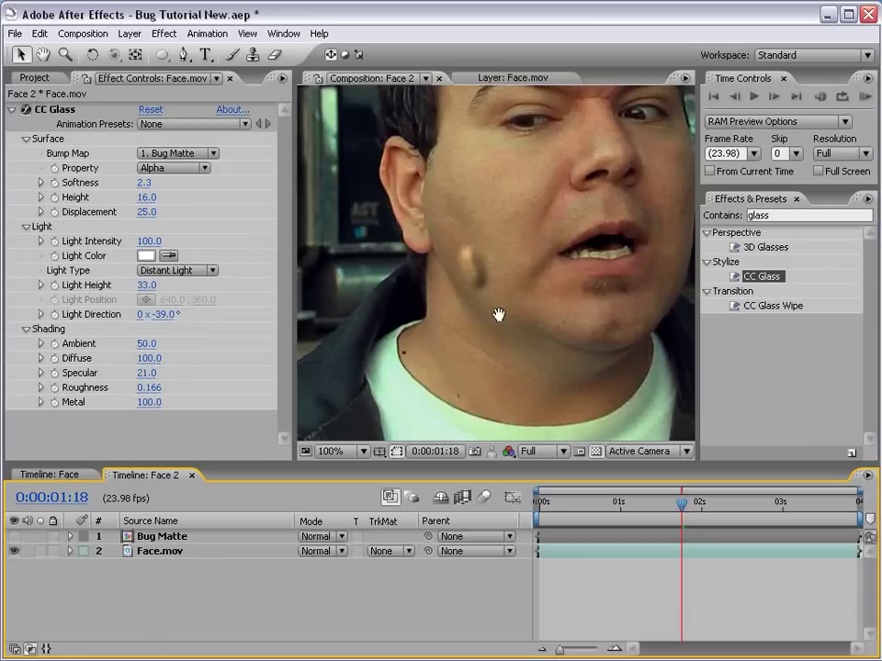
- Set CC Glass's light intensity to 80 and its Ambient shading to 58
left_click_drag(150, 248, 130, 240)
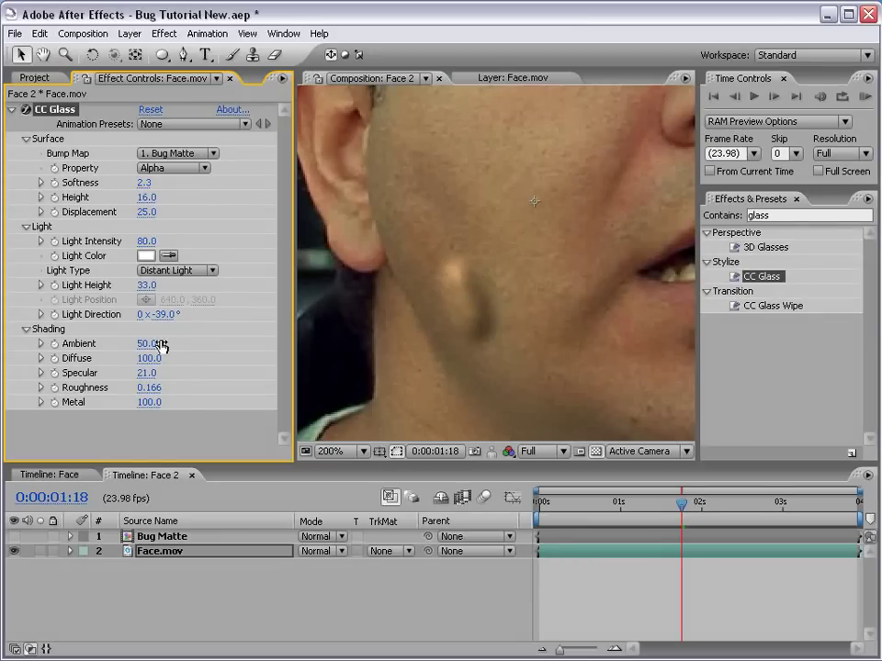
left_click_drag(144, 344, 159, 342)
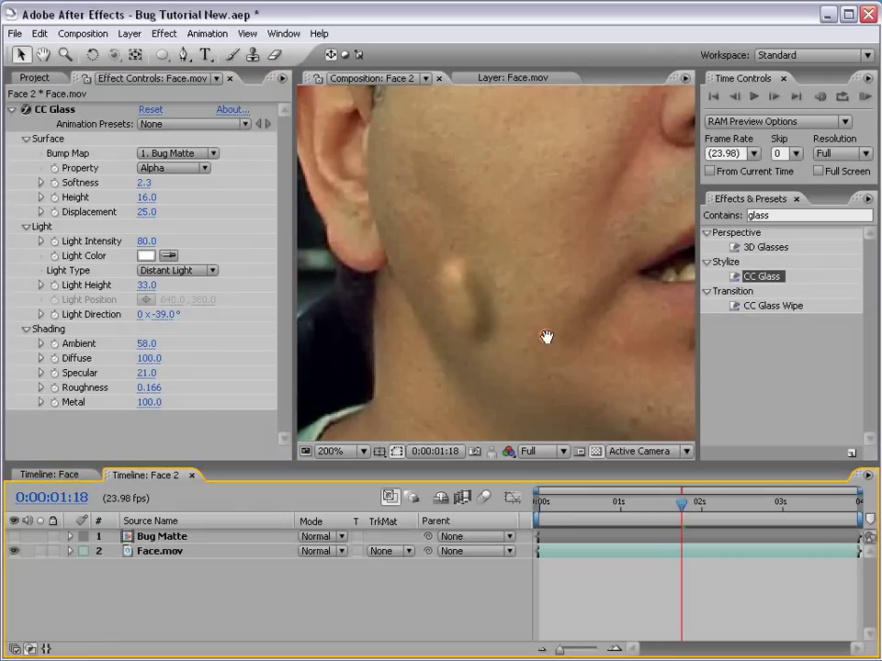
scroll(545, 334, "down", 2)
left_click_drag(560, 303, 557, 307)
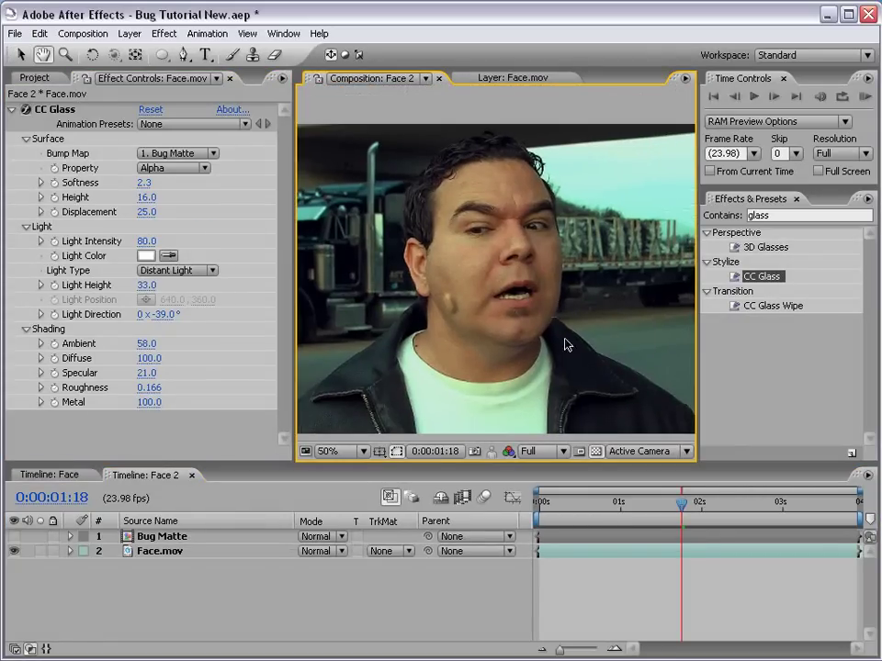
- Preview the bug animation and examine the bump over the shirt and neck from the start to 0:00:00:14
key("KP_0")
mouse_move(555, 505)
left_mouse_down()
mouse_move(563, 504)
mouse_move(540, 504)
mouse_move(582, 505)
mouse_move(539, 504)
left_mouse_up()
key("space")
left_click_drag(460, 383, 477, 331)
scroll(477, 331, "up", 2)
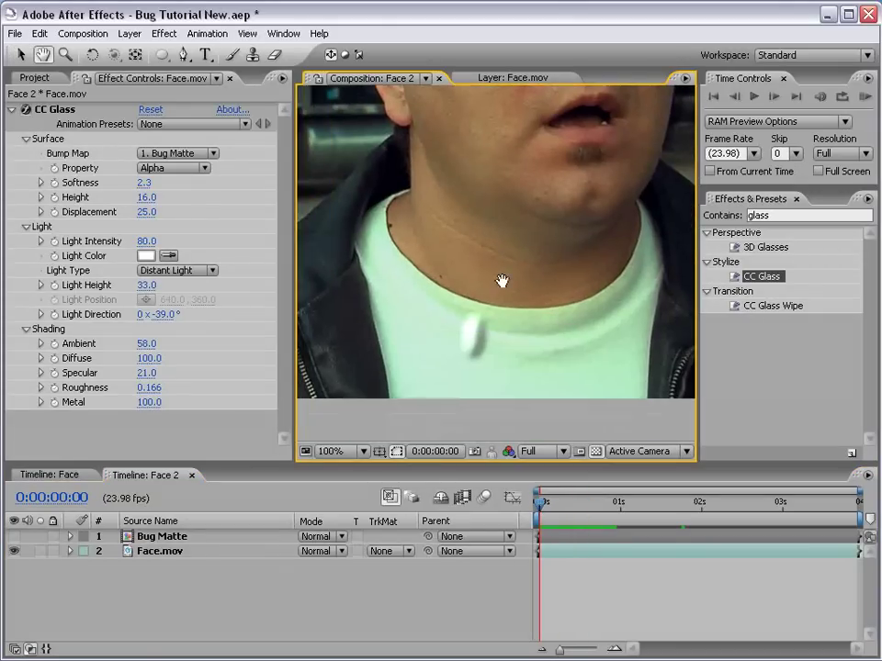
left_click_drag(558, 513, 574, 514)
left_click_drag(560, 517, 585, 513)
key("space")
left_click_drag(497, 195, 490, 285)
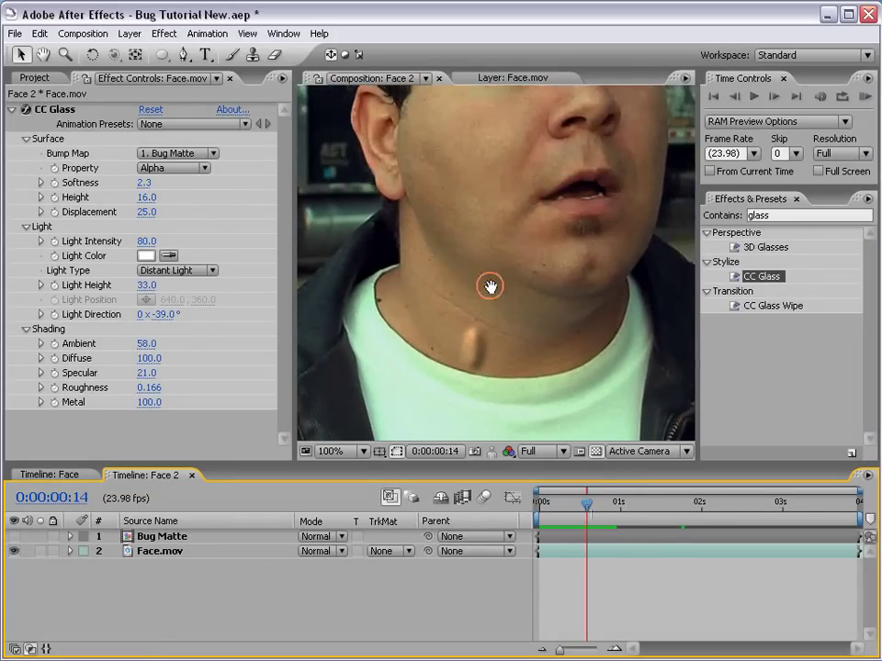
- Open the Bug Matte composition and go to 0:00:00:17
key("v")
left_click(157, 539)
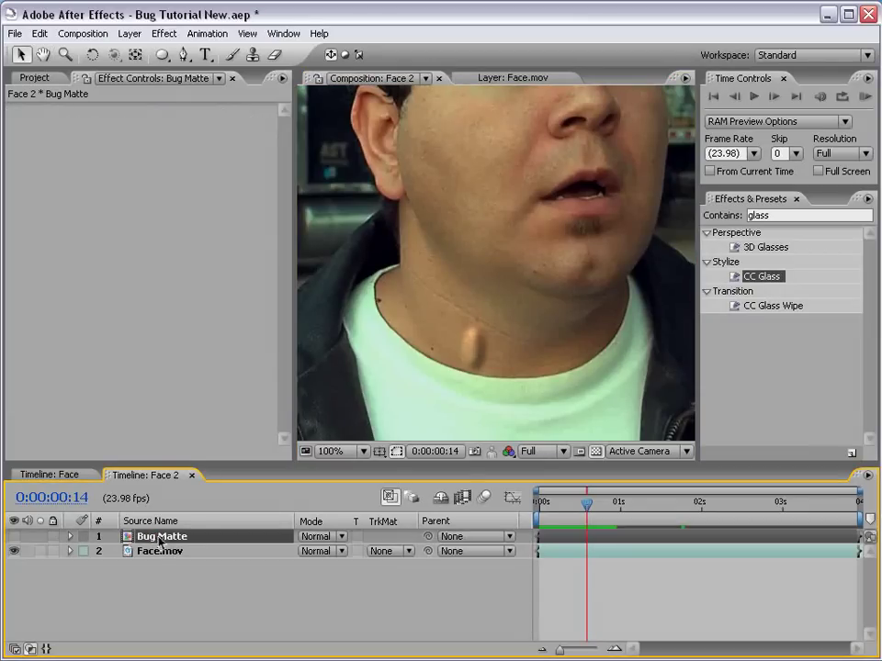
double_click(152, 541)
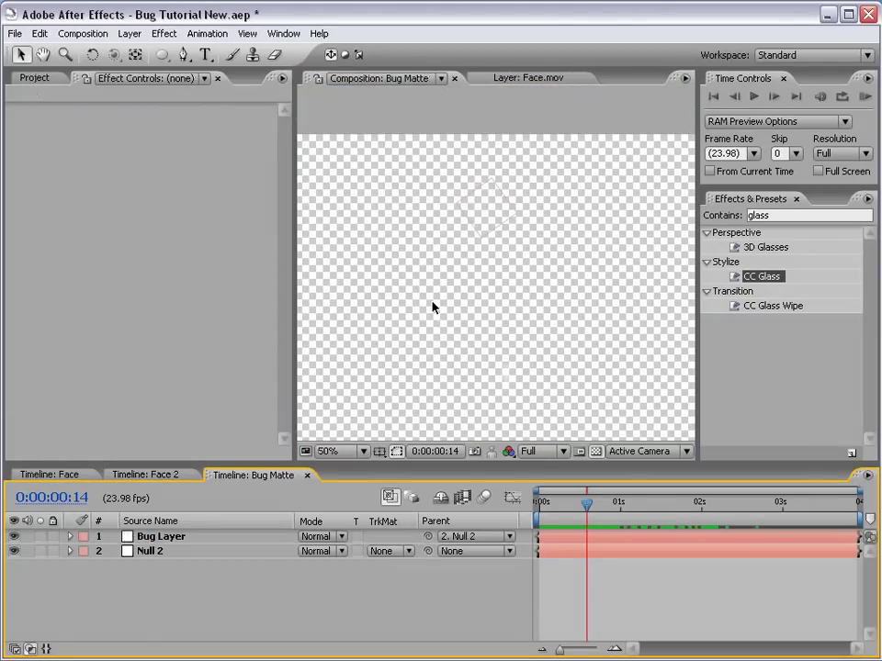
scroll(432, 308, "down", 1)
key("h")
left_click_drag(477, 288, 467, 218)
mouse_move(586, 504)
left_mouse_down()
mouse_move(705, 508)
mouse_move(596, 503)
left_mouse_up()
key("v")
- Copy Face.mov from the Face 2 composition into Bug Matte and place it below Bug Layer and Null 2
left_click(144, 477)
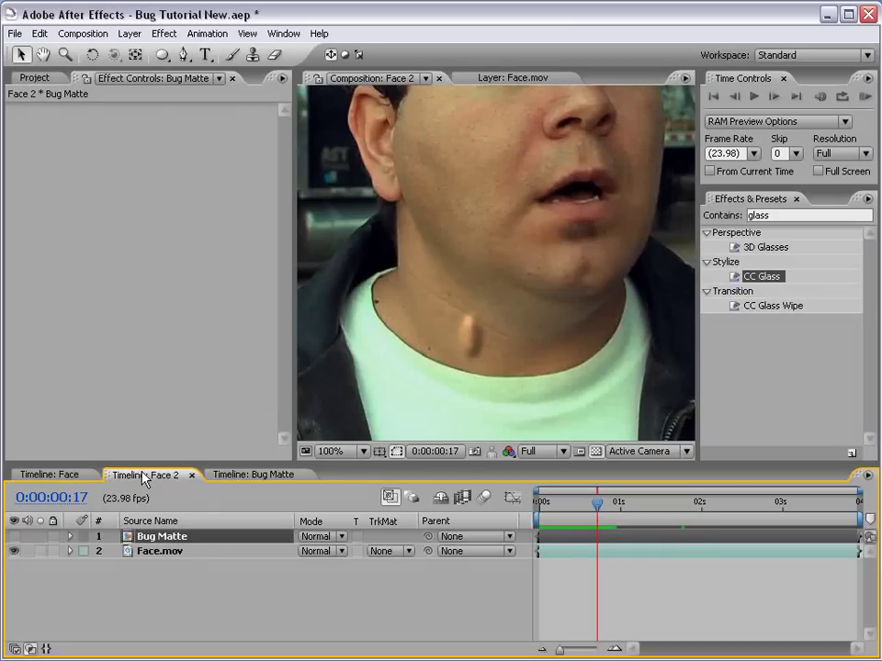
left_click(189, 553)
left_click(40, 33)
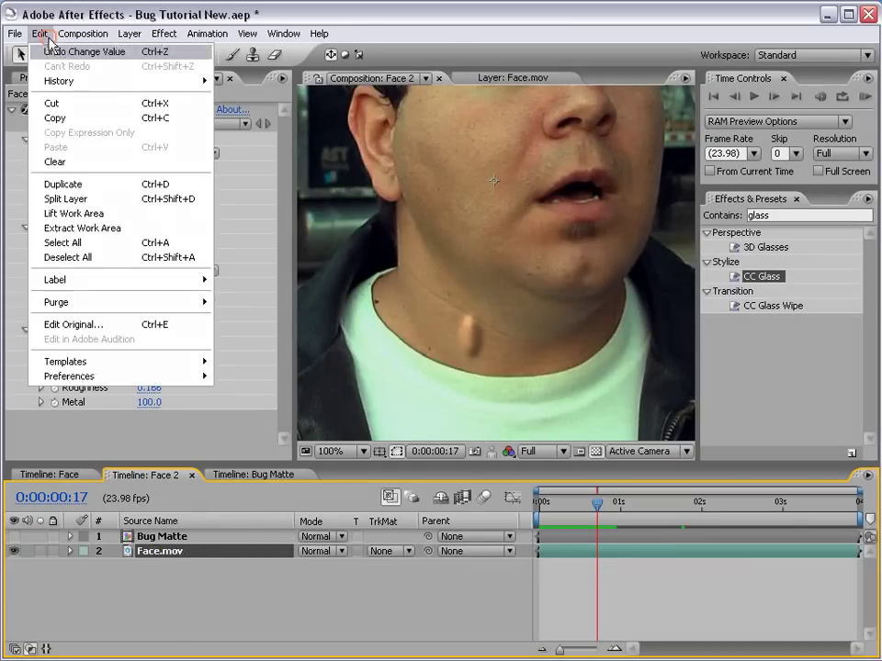
left_click(57, 117)
left_click(239, 474)
key("ctrl+v")
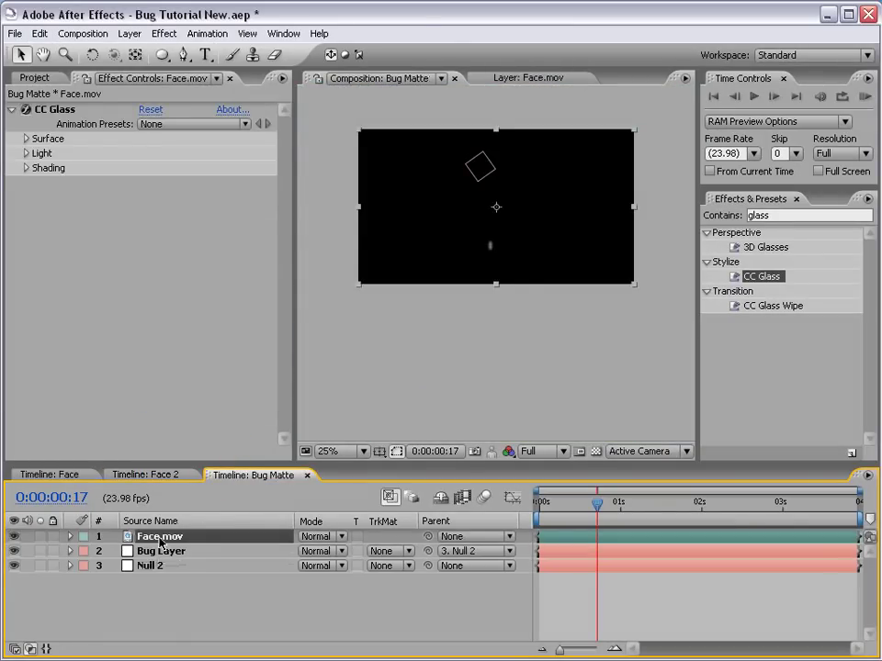
left_click_drag(156, 536, 151, 581)
left_click(537, 593)
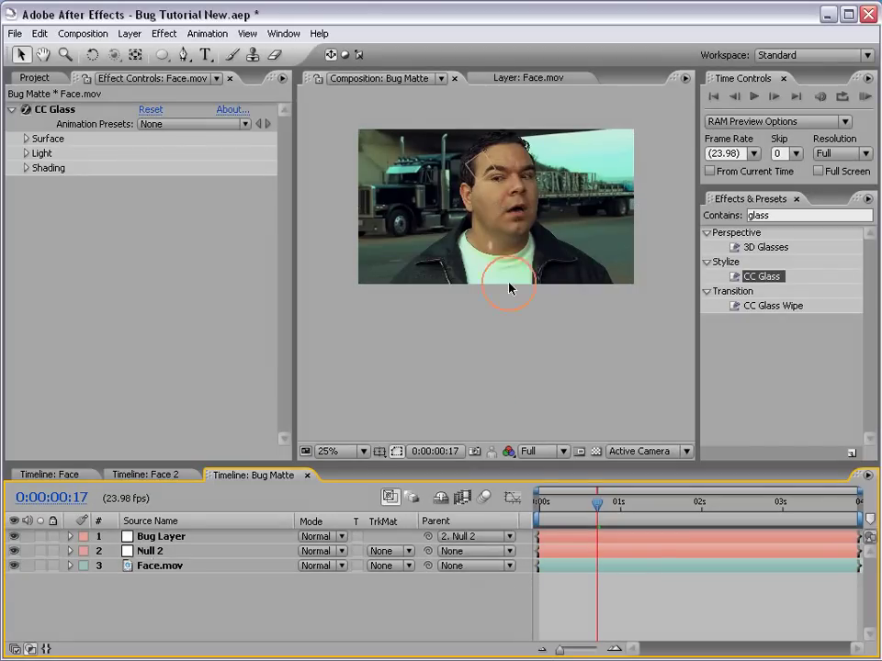
- Create a white 1280 × 720 solid named White Solid 3 in the Bug Matte composition
scroll(508, 282, "up", 1)
key("space")
left_click_drag(495, 147, 505, 249)
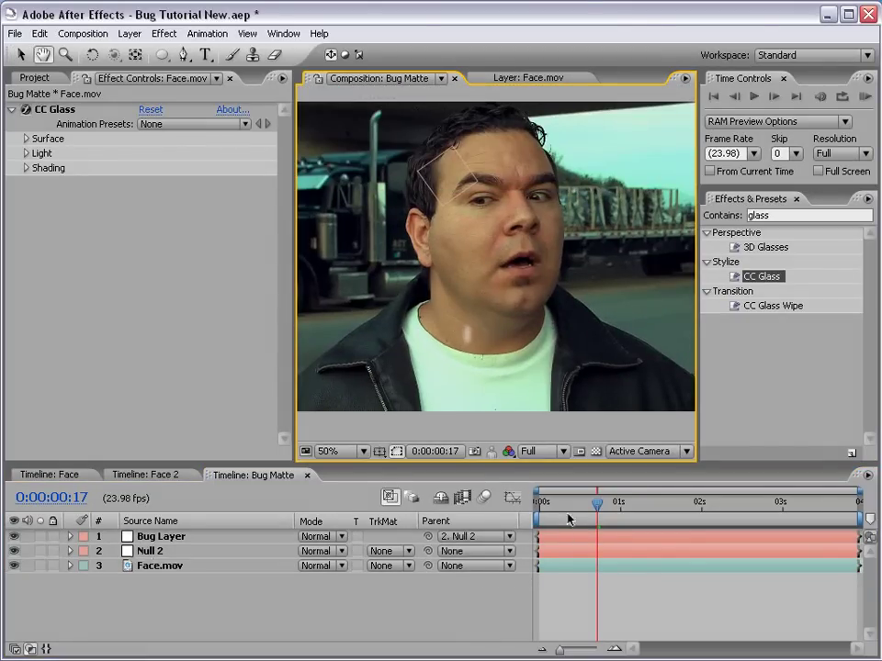
left_click(130, 33)
mouse_move(139, 52)
left_click(375, 69)
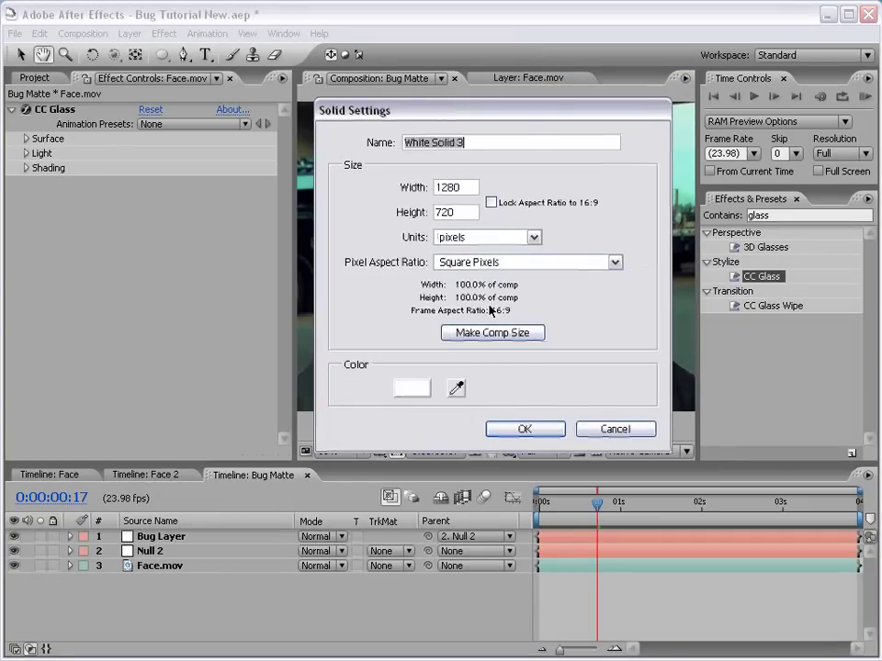
left_click(524, 429)
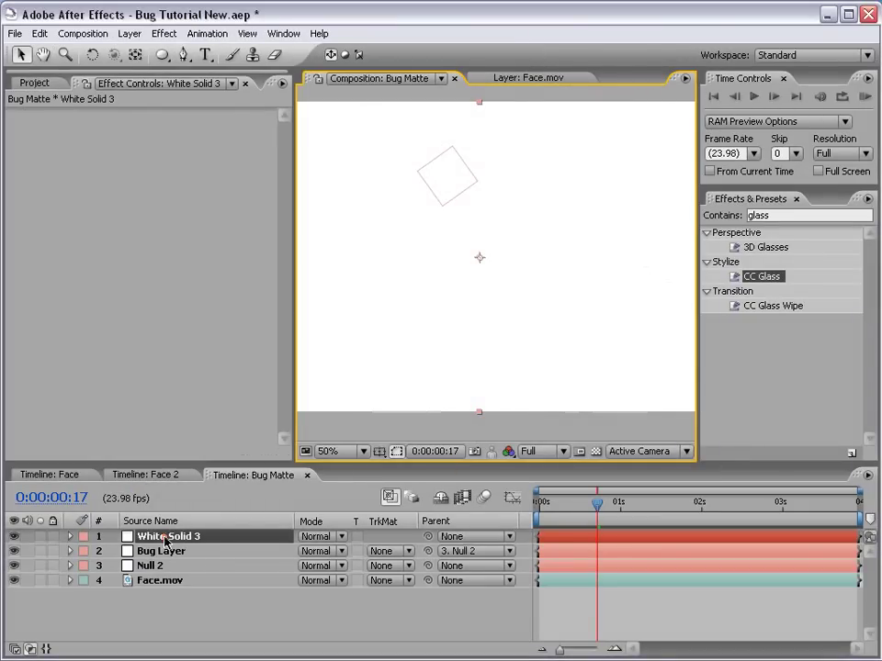
- Set the opacity of White Solid 3 to 50%
key("t")
left_click(306, 551)
type("50")
key("Return")
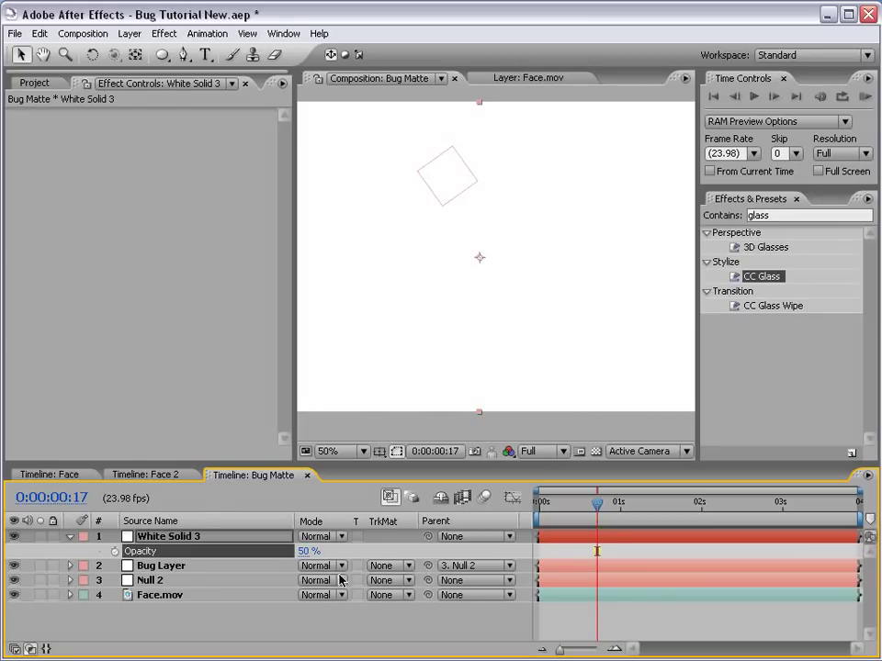
- Draw a closed Pen mask on the white solid that follows the shirt collar and encloses the shirt and jacket front
left_click(184, 55)
key("grave")
key("period")
left_click_drag(464, 414, 528, 257)
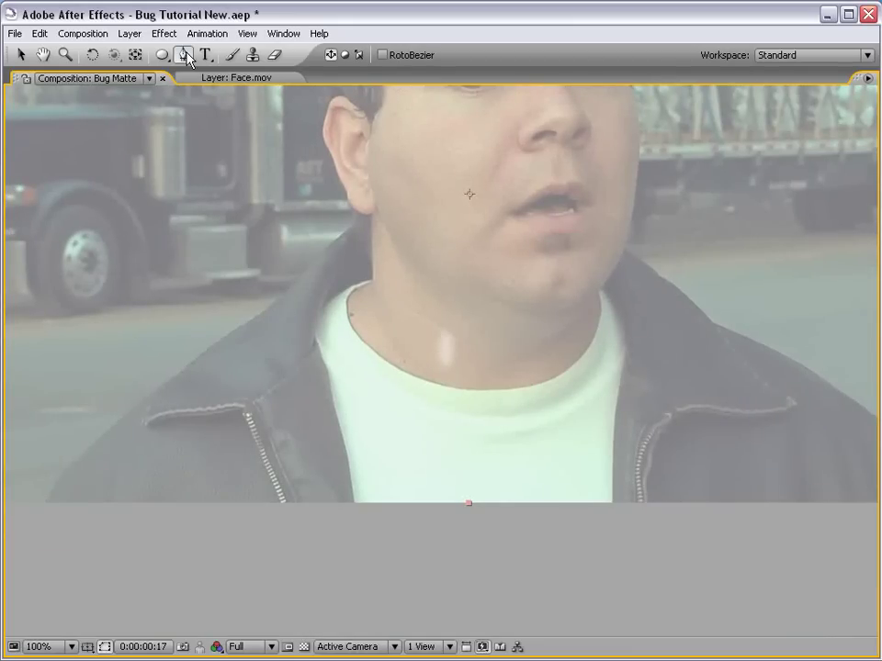
left_click_drag(443, 388, 474, 397)
left_click_drag(561, 371, 606, 346)
left_click_drag(716, 380, 728, 383)
left_click(726, 487)
left_click(630, 584)
left_click(335, 540)
left_click(233, 516)
left_click(198, 394)
left_click(349, 313)
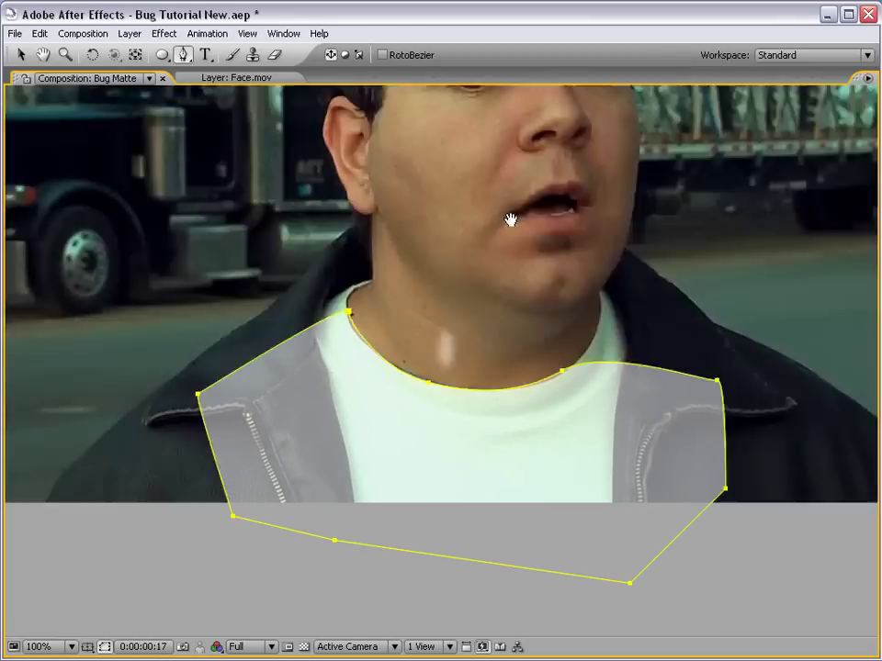
- Draw a second closed Pen mask on the white solid that follows the hairline and encloses the hair above the forehead
left_click_drag(508, 220, 494, 493)
left_click(572, 227)
left_click(473, 218)
left_click(422, 227)
left_click(395, 251)
left_click(378, 277)
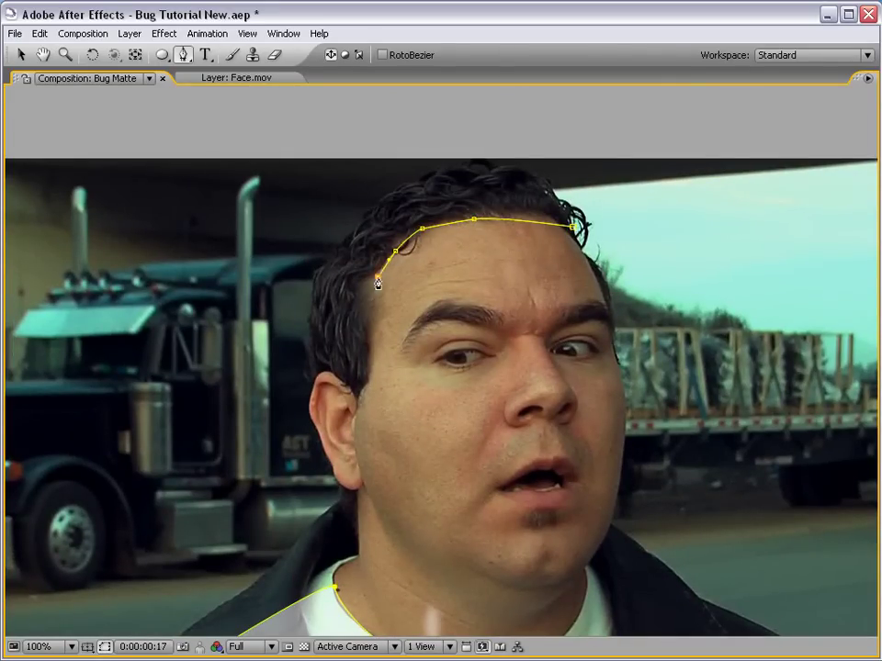
left_click(299, 366)
left_click(193, 346)
left_click(162, 216)
left_click(490, 120)
left_click(653, 144)
left_click(574, 227)
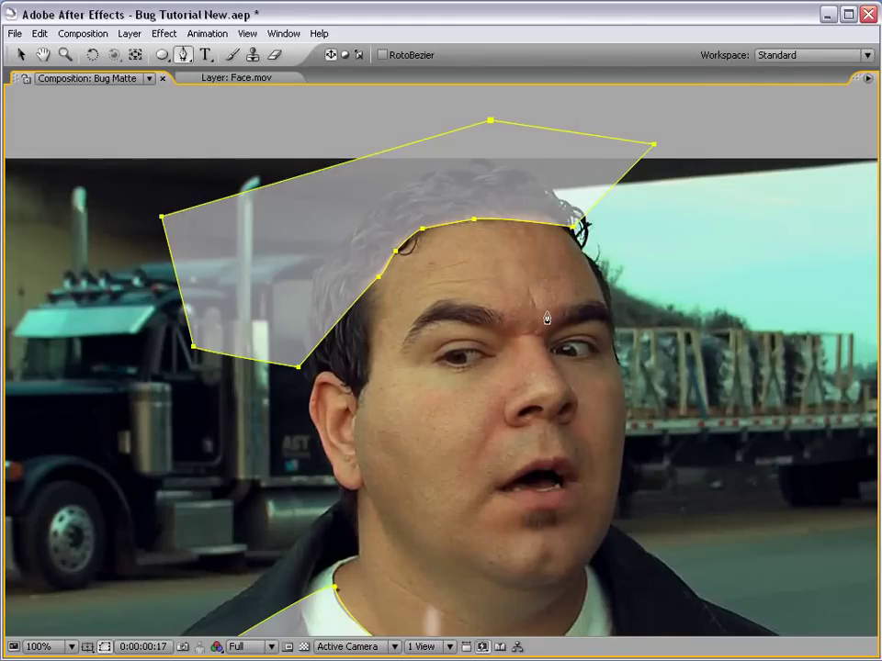
key("grave")
key("comma")
key("comma")
key("grave")
key("period")
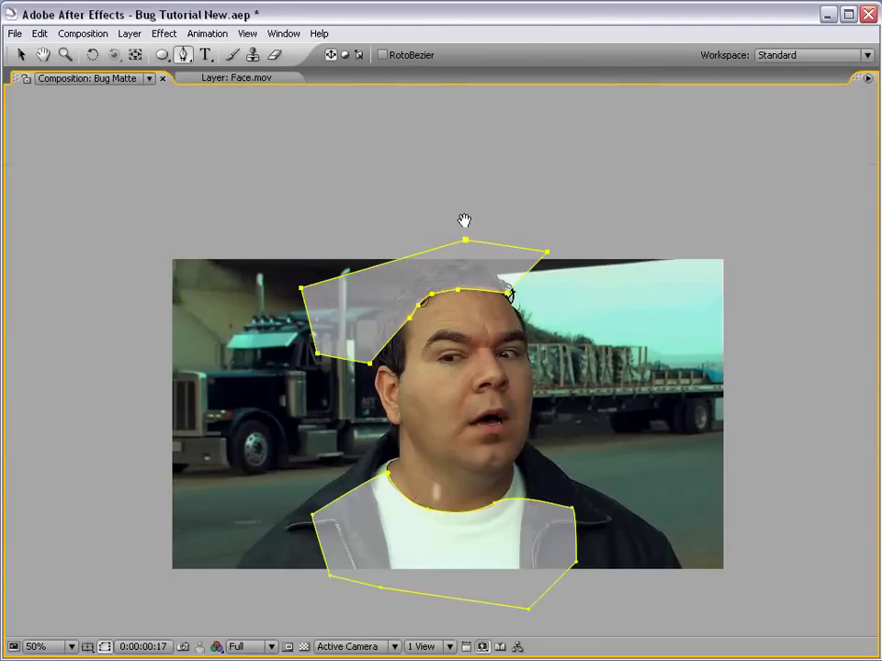
- Draw a small four-sided mask and a narrow slanted strip mask on the white solid just above the hair mask
scroll(464, 220, "up", 2)
left_click(426, 279)
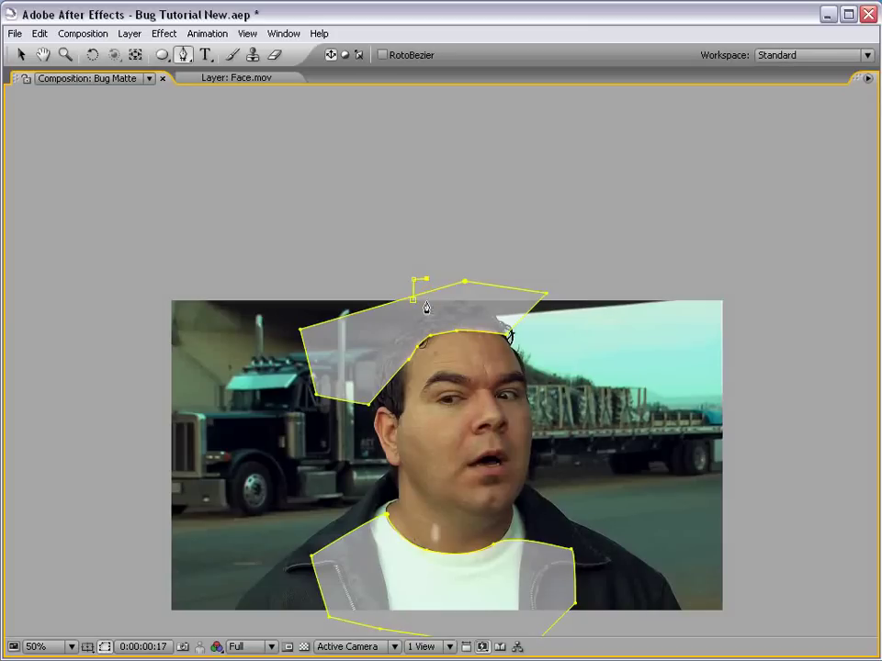
left_click_drag(418, 305, 414, 282)
left_click(420, 273)
left_click(302, 307)
left_click(311, 312)
left_click(420, 281)
left_click(420, 272)
key("grave")
key("grave")
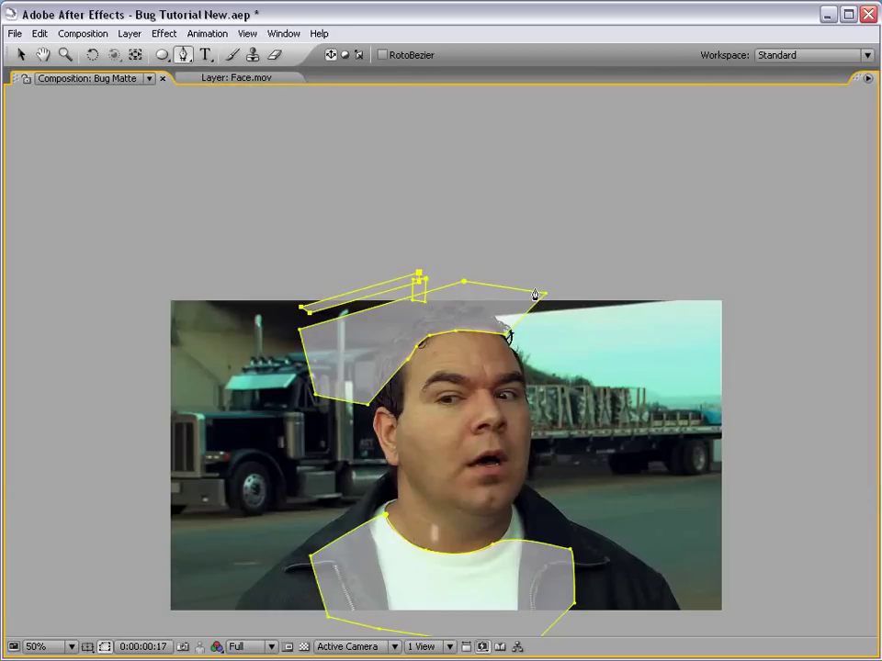
- Draw a small closed triangular mask on the white solid over the hair at the forehead's far edge
left_click(512, 341)
left_click(556, 326)
left_click(520, 360)
left_click(512, 341)
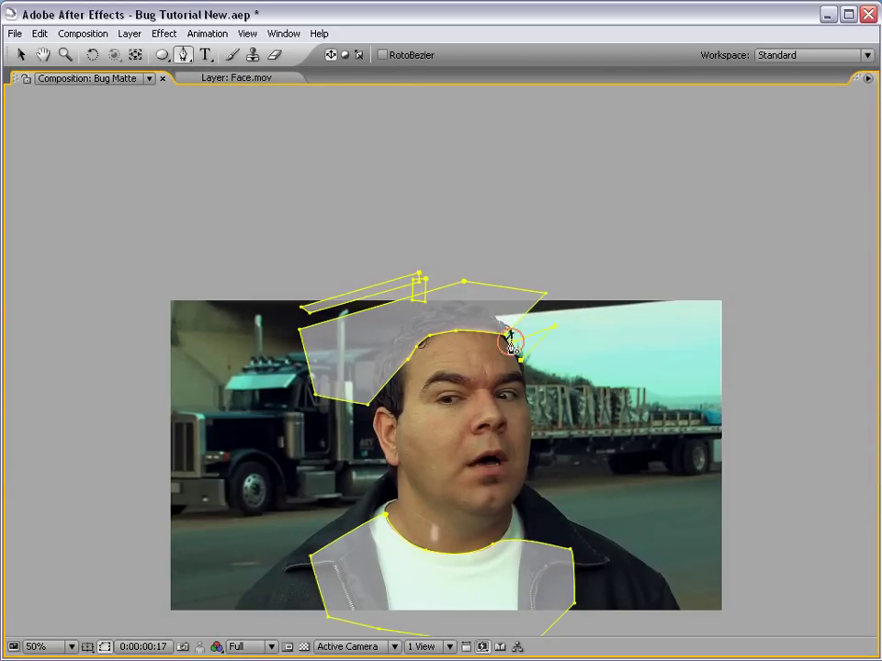
key("grave")
key("comma")
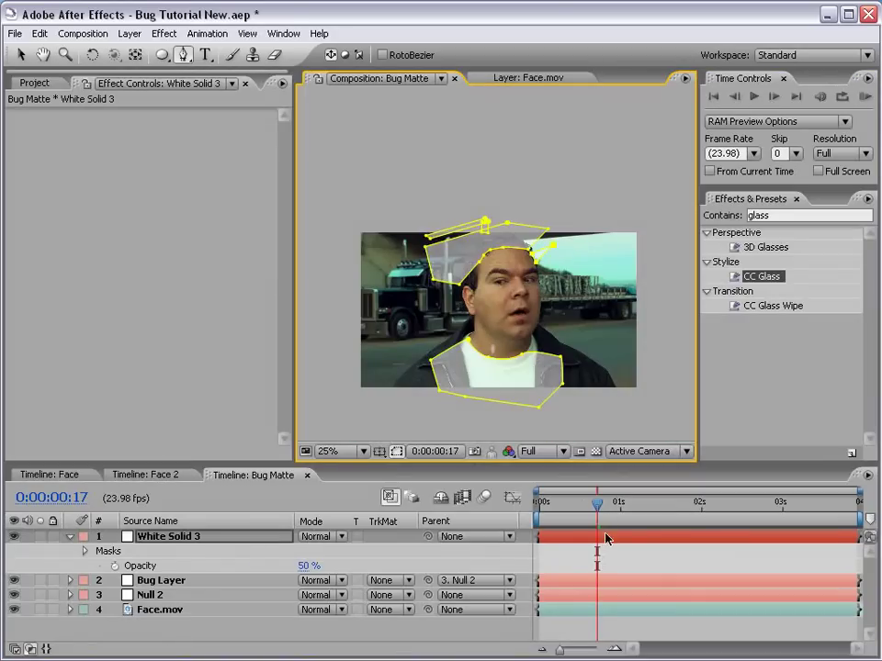
left_click(597, 553)
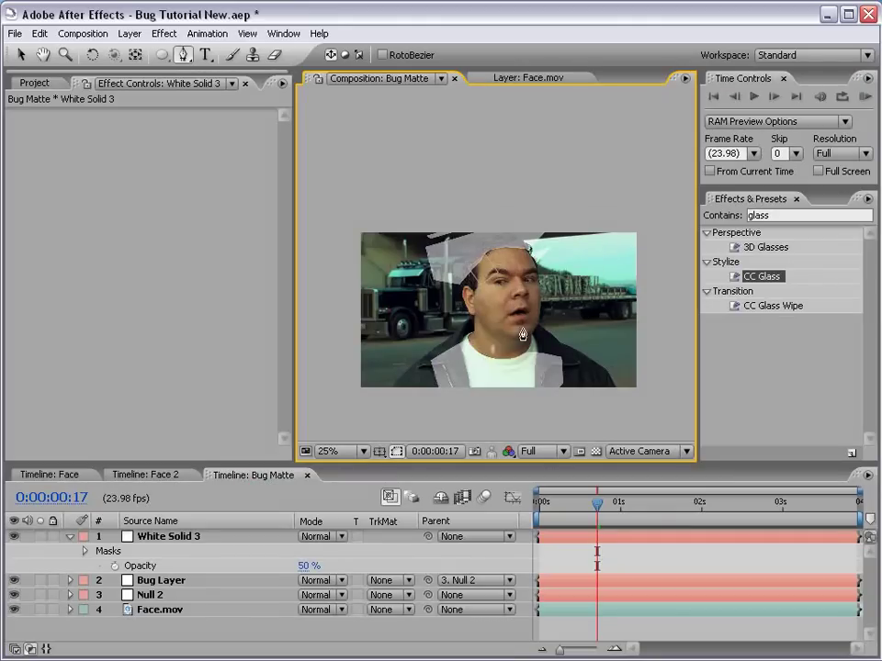
- Set the opacity of White Solid 3 to 100%
left_click(147, 536)
key("t")
key("t")
key("t")
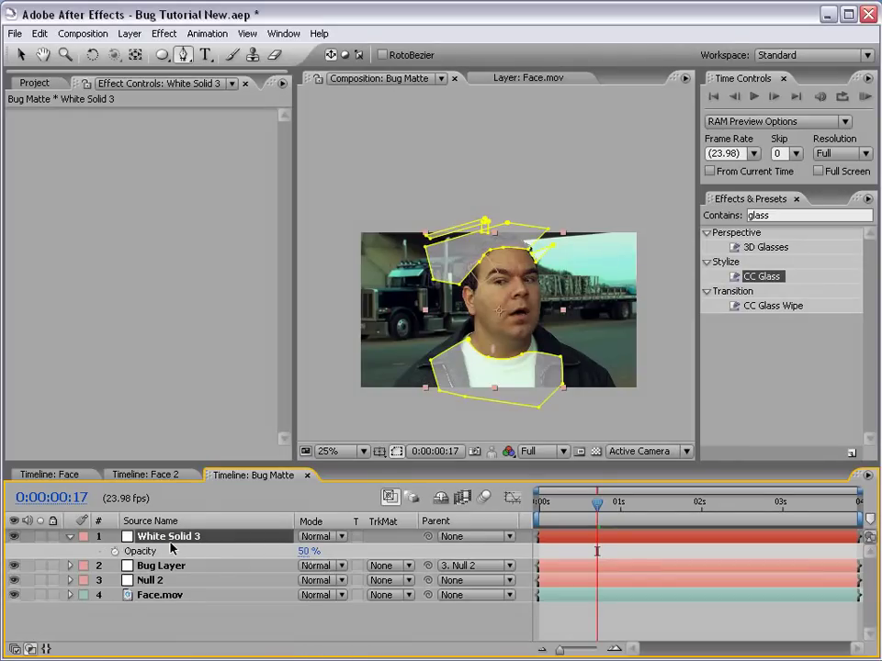
left_click_drag(303, 552, 440, 542)
left_click(401, 632)
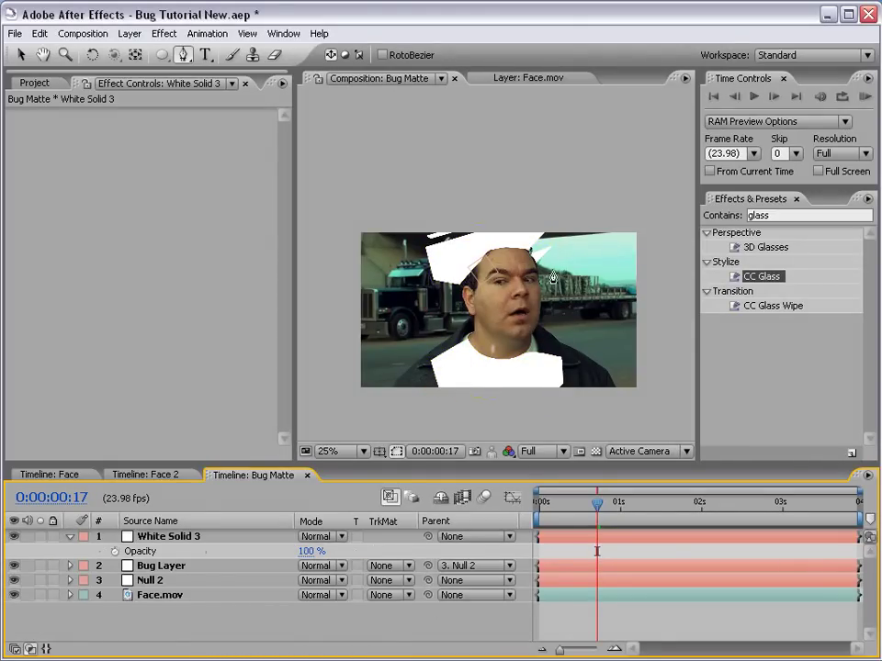
- Parent White Solid 3 to Null 2 and check the masks against the face at 0:00:02:08
scroll(511, 347, "up", 1)
key("space")
left_click_drag(547, 377, 537, 244)
left_click_drag(427, 537, 147, 580)
left_click_drag(595, 503, 729, 505)
- Set the blending mode of White Solid 3 to Silhouette Alpha
left_click(321, 536)
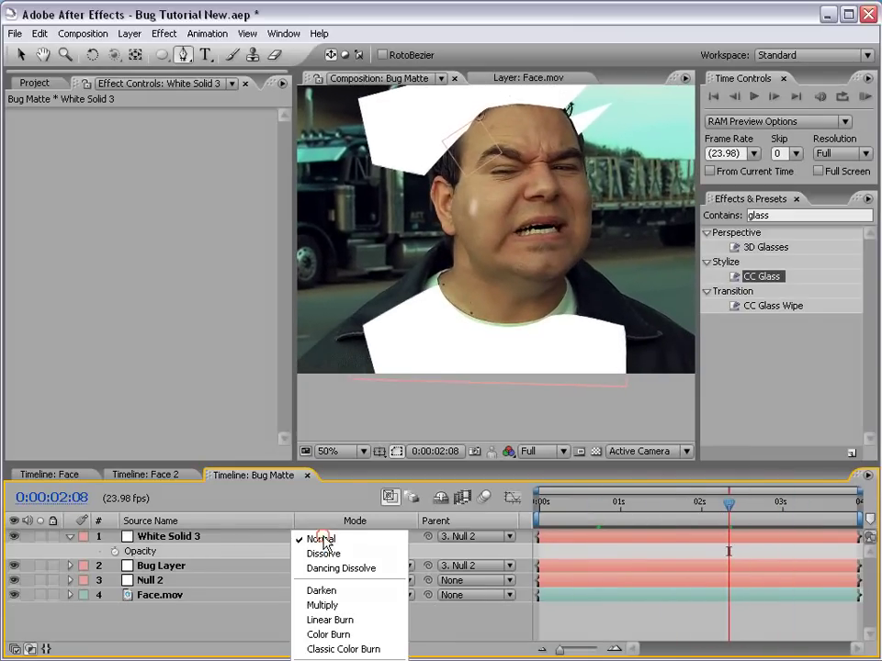
left_click(323, 539)
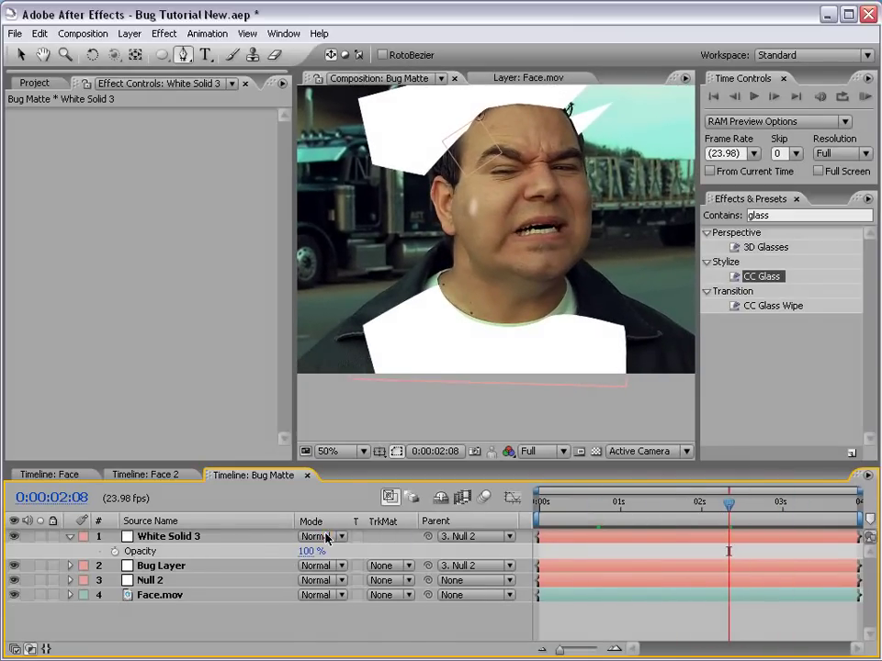
key("grave")
left_click(326, 145)
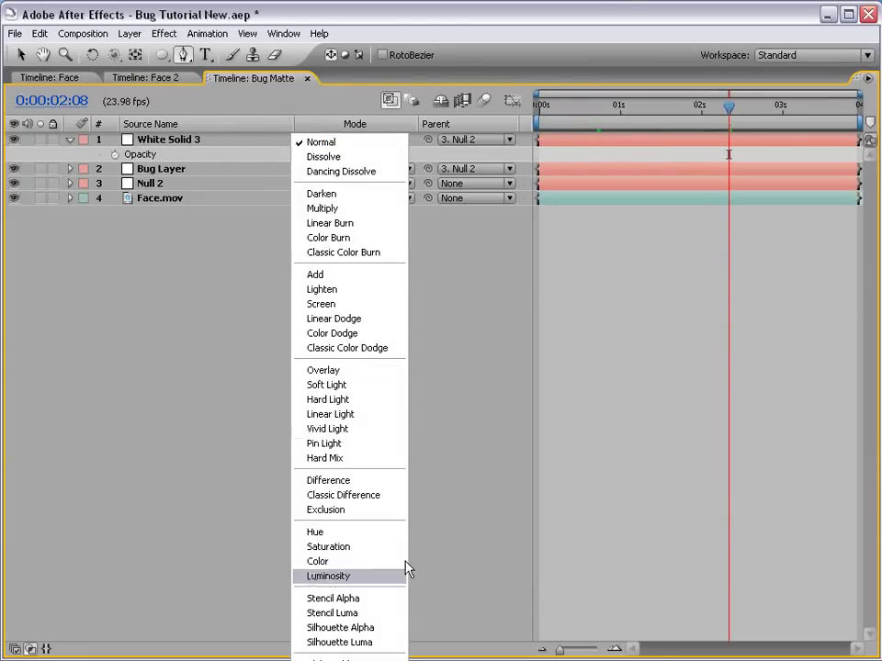
left_click(357, 628)
key("grave")
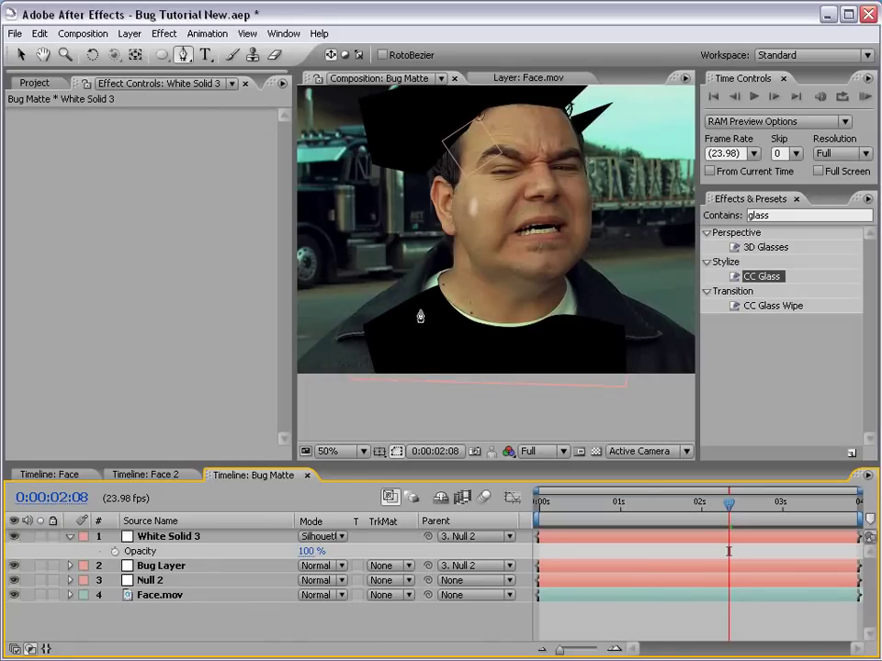
- Hide the Face.mov layer and examine the bug at the collar mask at 0:00:00:10
left_click(183, 536)
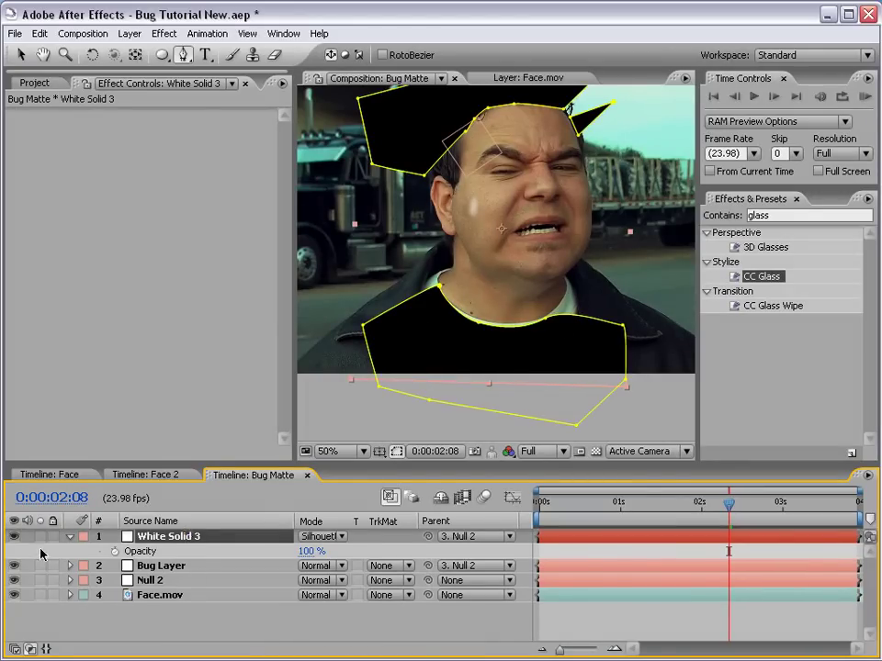
left_click(14, 596)
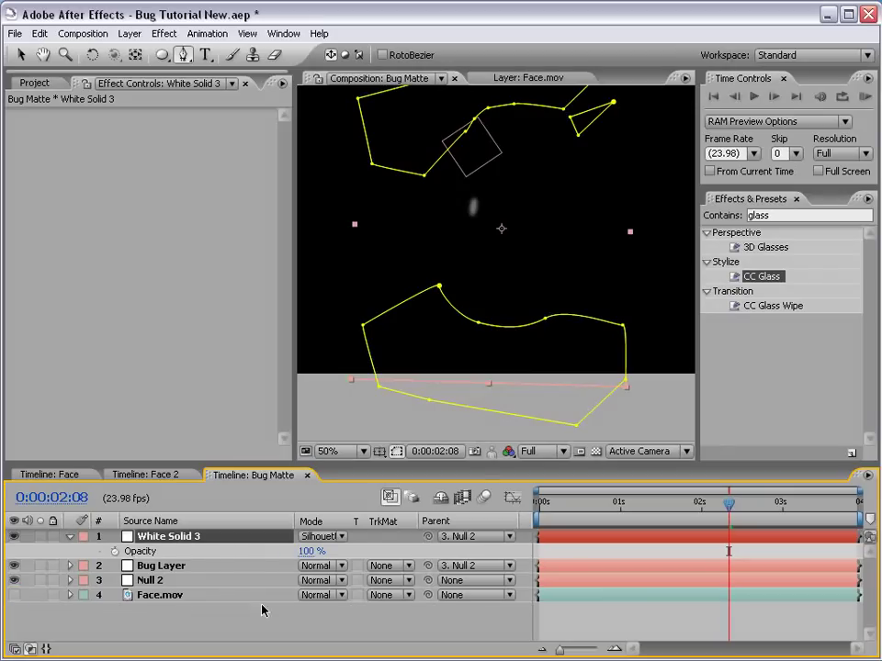
left_click(595, 451)
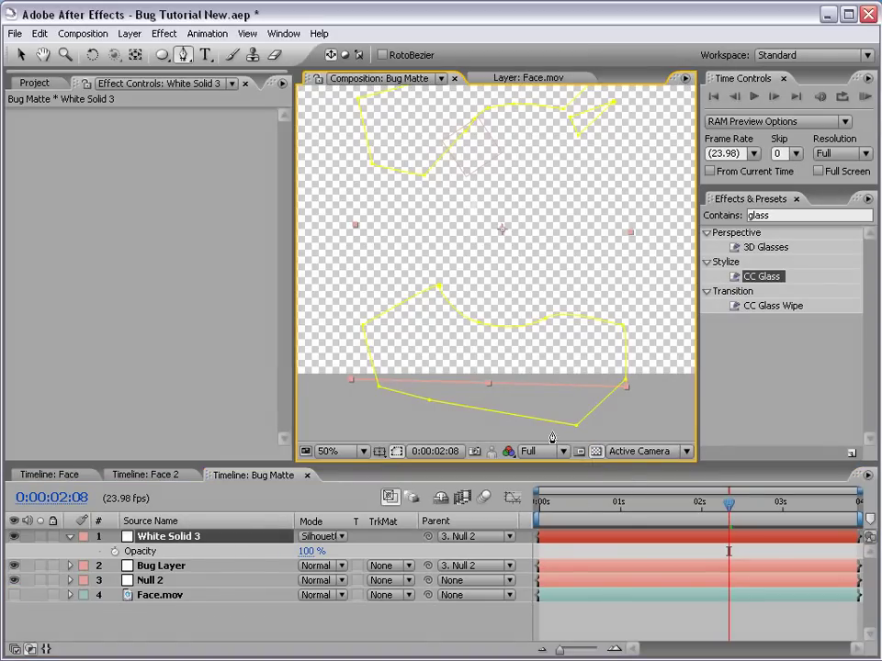
left_click(595, 451)
key(".")
left_click_drag(474, 343, 482, 263)
left_click_drag(629, 509, 572, 508)
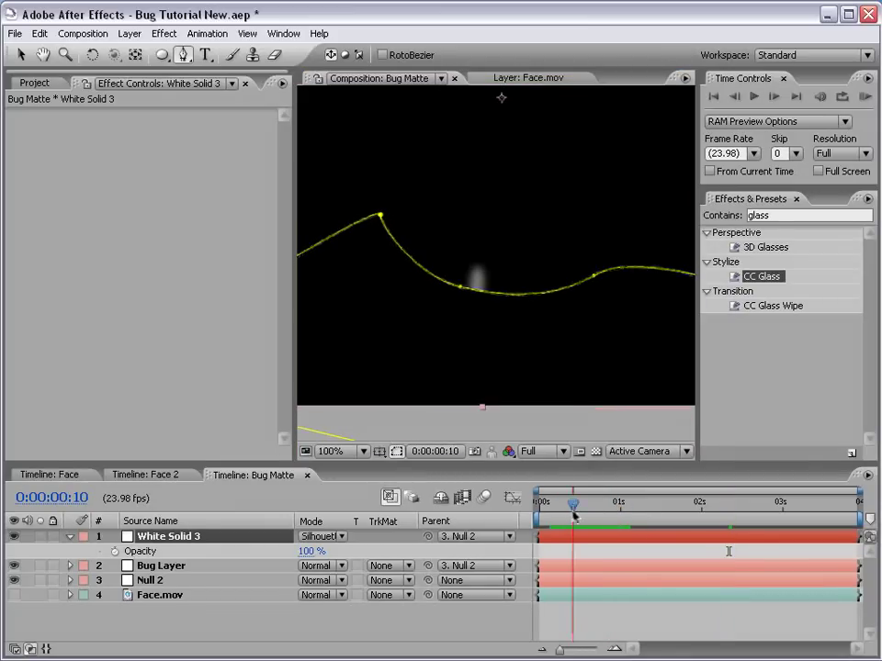
- Review the Mask Feather settings of the masks on White Solid 3, then collapse its properties
key("f")
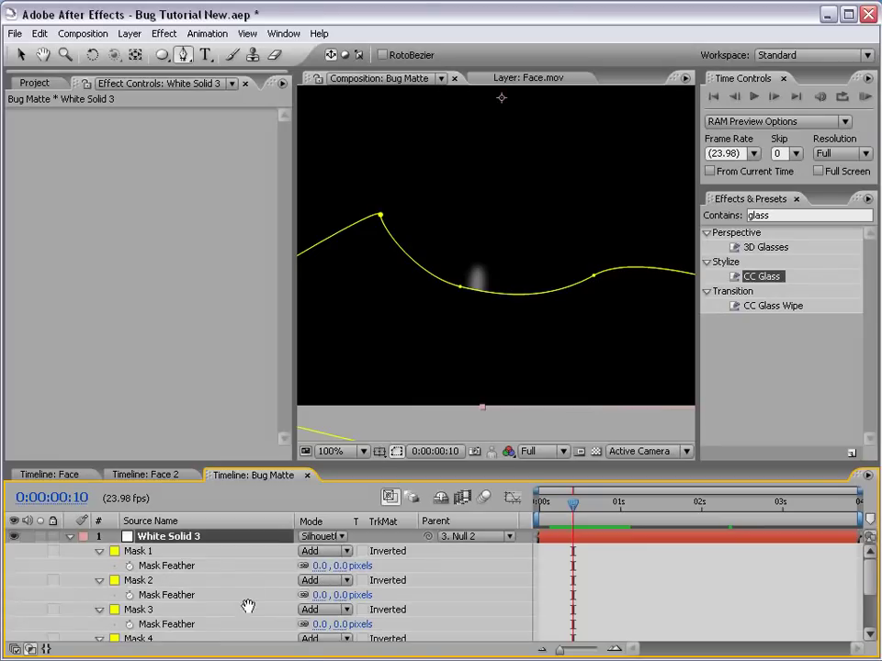
scroll(244, 597, "down", 1)
scroll(240, 592, "up", 1)
key("comma")
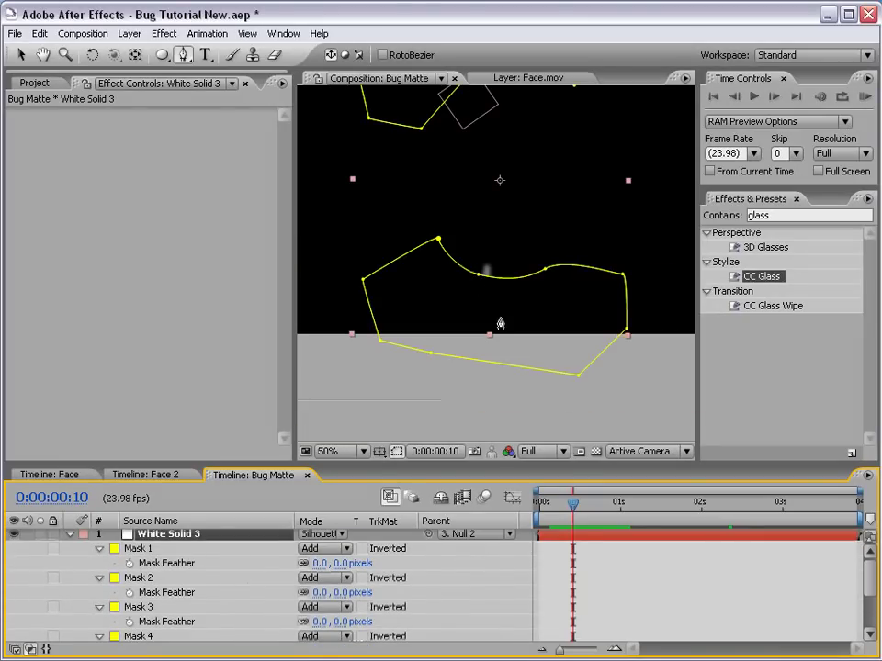
left_click(71, 534)
left_click(147, 595)
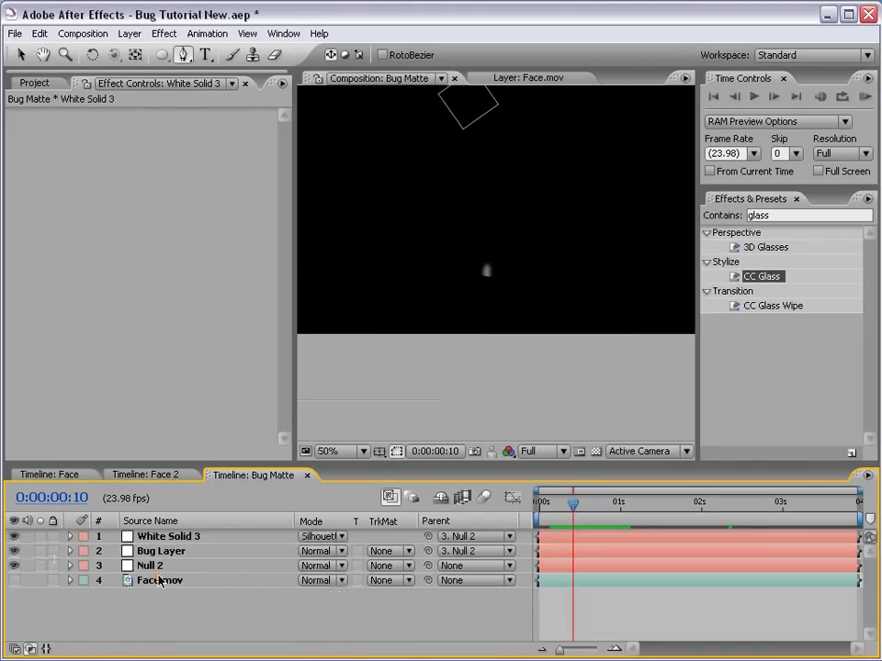
- Select Null 2 and scrub the Bug Matte composition to 0:00:01:05 to check the whole frame
left_click(153, 567)
key("comma")
key("space")
left_click_drag(467, 195, 469, 256)
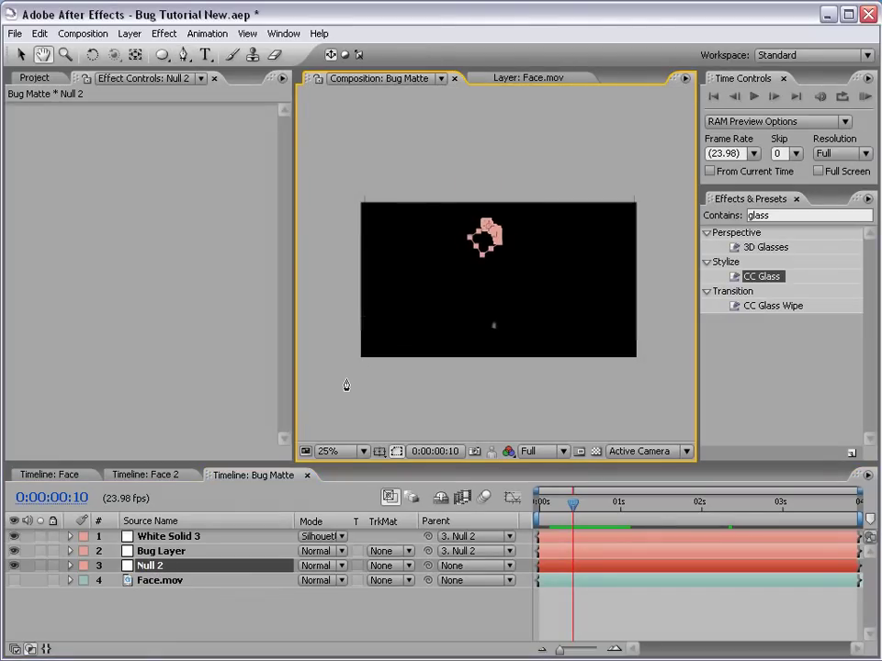
left_click_drag(572, 503, 639, 505)
key("g")
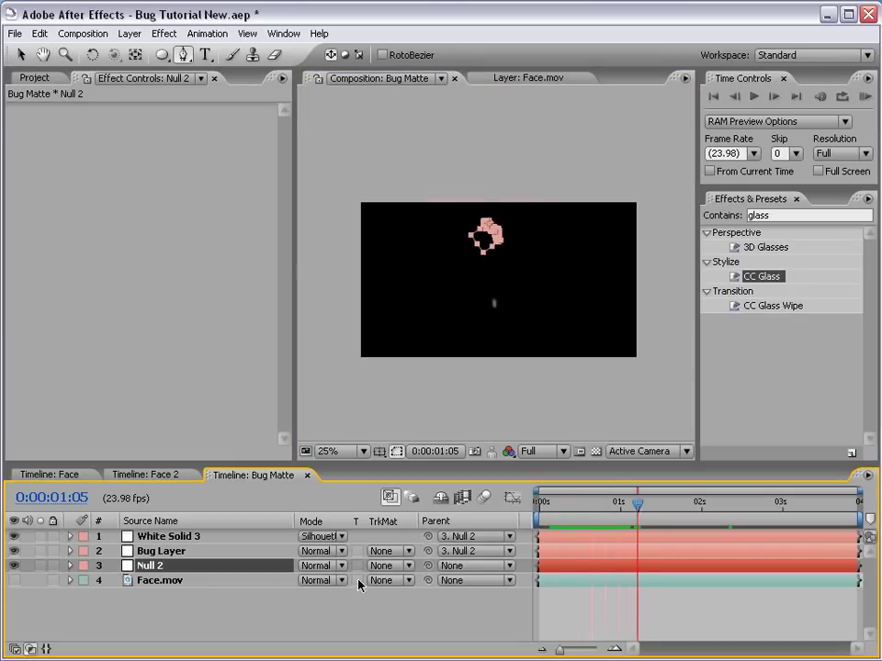
- Review the blending mode choices for White Solid 3, keeping Silhouette Alpha, and examine the outlines of its masks
left_click(382, 567)
left_click(385, 568)
left_click(322, 536)
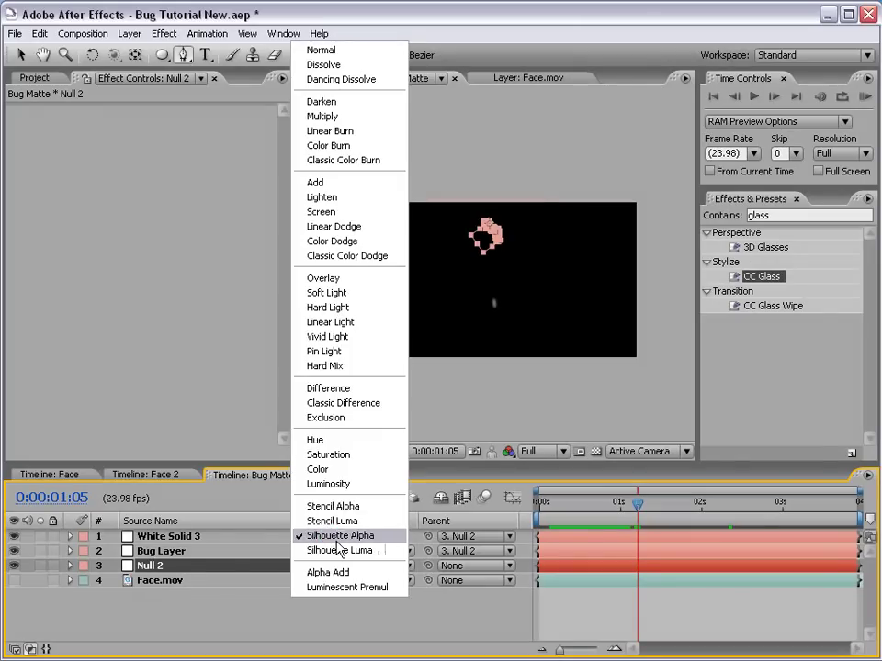
left_click(335, 534)
left_click(155, 539)
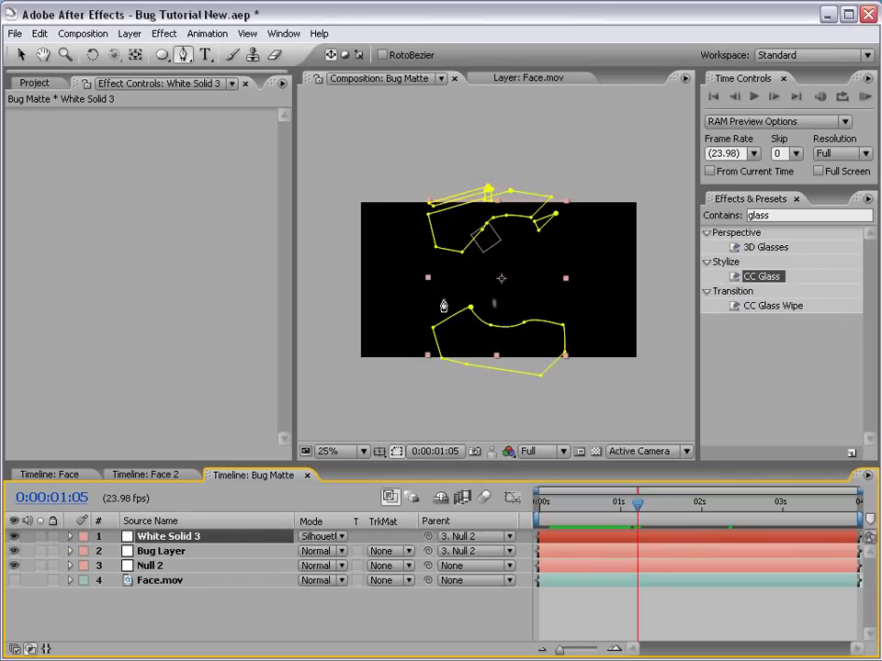
left_click(243, 623)
- Rename the White Solid 3 layer as Matte
left_click(145, 538)
key("Return")
type("Matte")
key("Return")
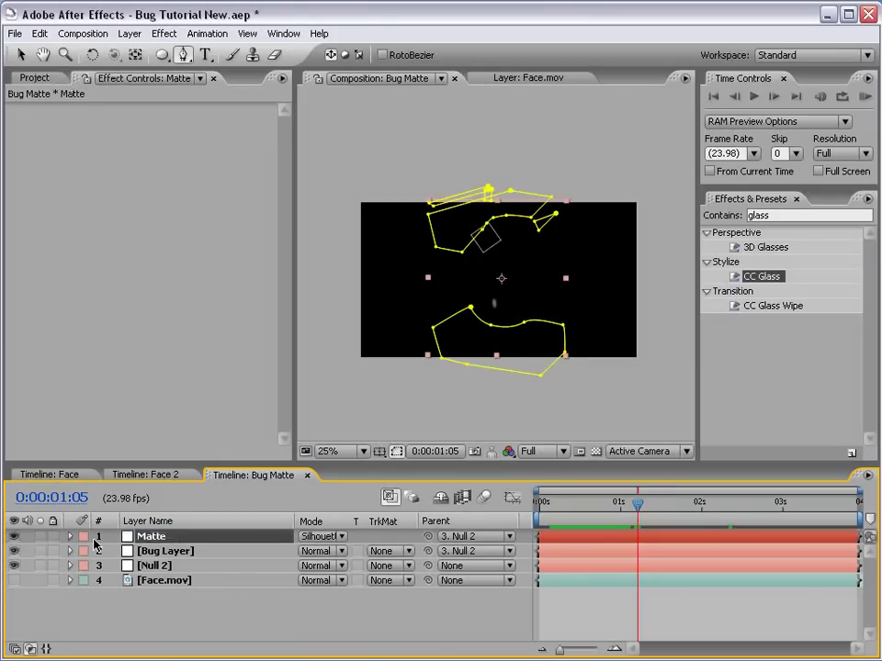
- Inspect the bug at the collar edge around 0:00:00:11 to 0:00:00:15 in Bug Matte, and at 0:00:00:07 in Face 2
left_click_drag(594, 510, 577, 510)
key("period")
left_click_drag(501, 348, 532, 254)
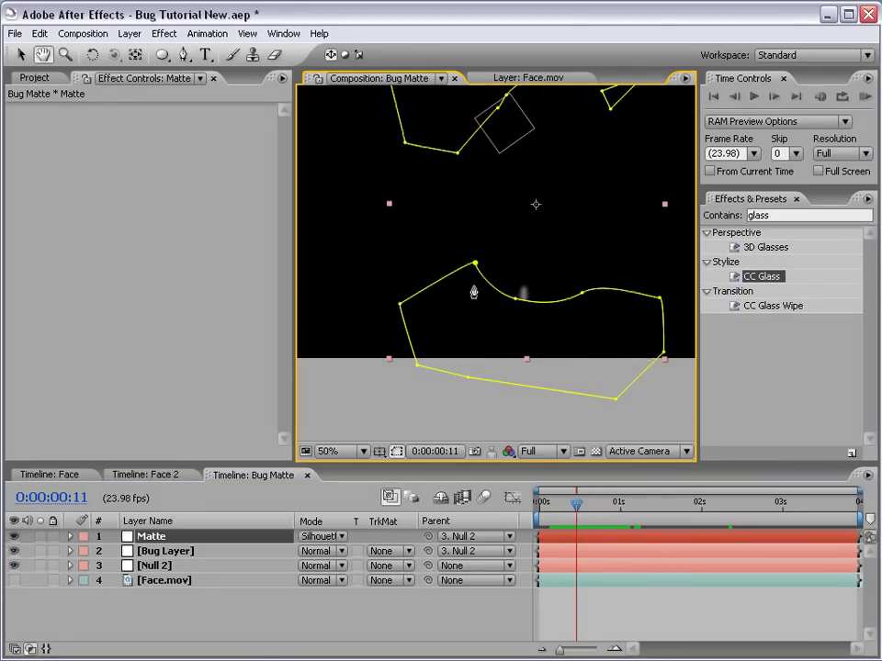
key("g")
left_click_drag(577, 505, 588, 635)
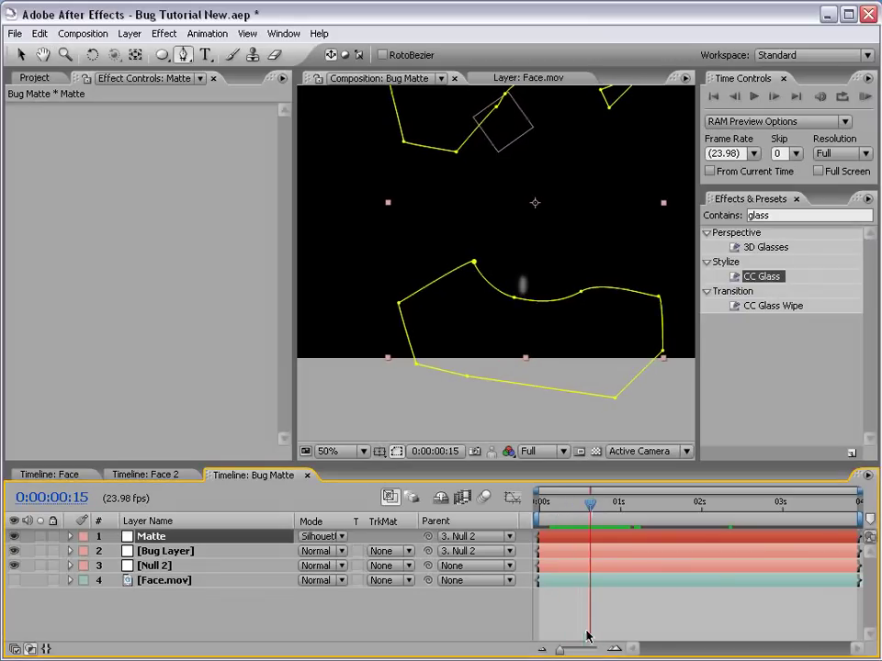
left_click(587, 636)
left_click(172, 474)
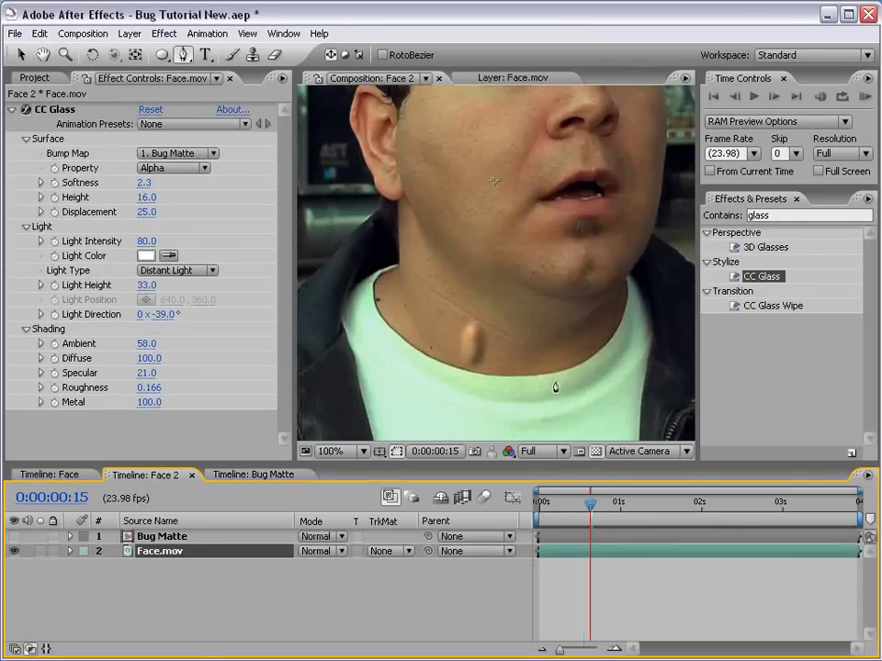
left_click_drag(610, 504, 564, 502)
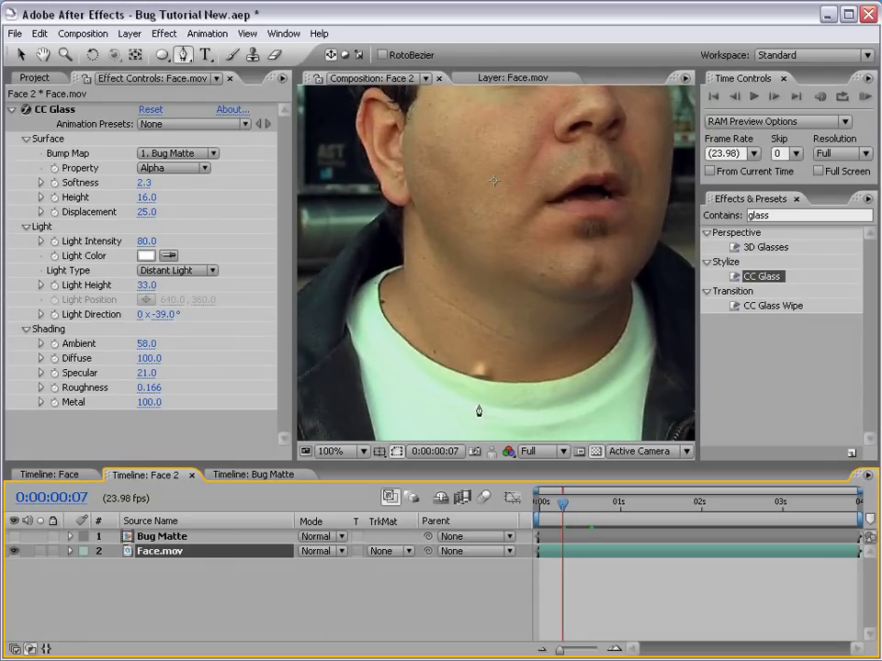
- Set the feather of Mask 1, the shirt collar mask on the Matte layer, to 5 pixels
left_click(259, 475)
left_click(152, 536)
key("f")
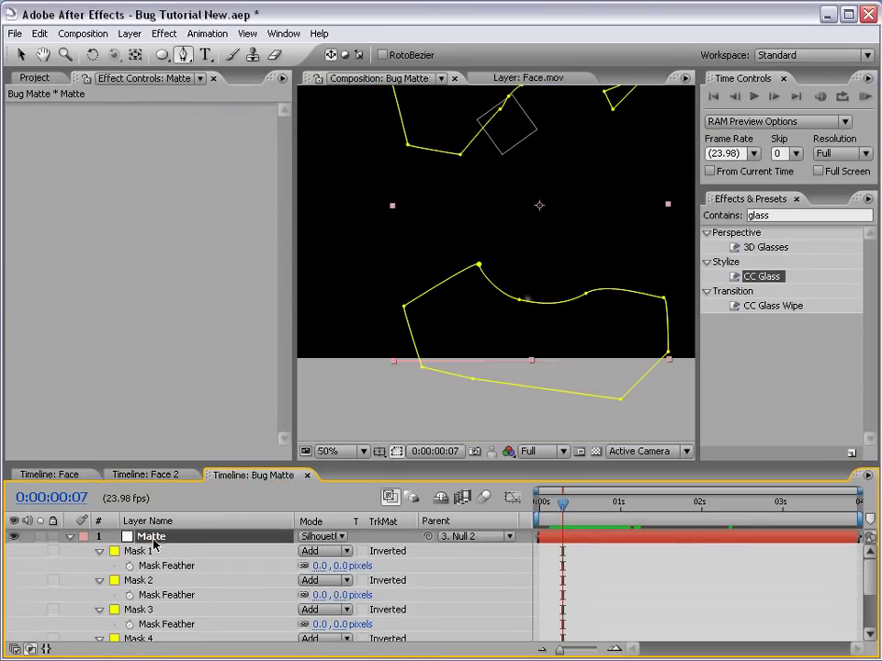
scroll(218, 612, "down", 2)
key("v")
left_click(478, 264)
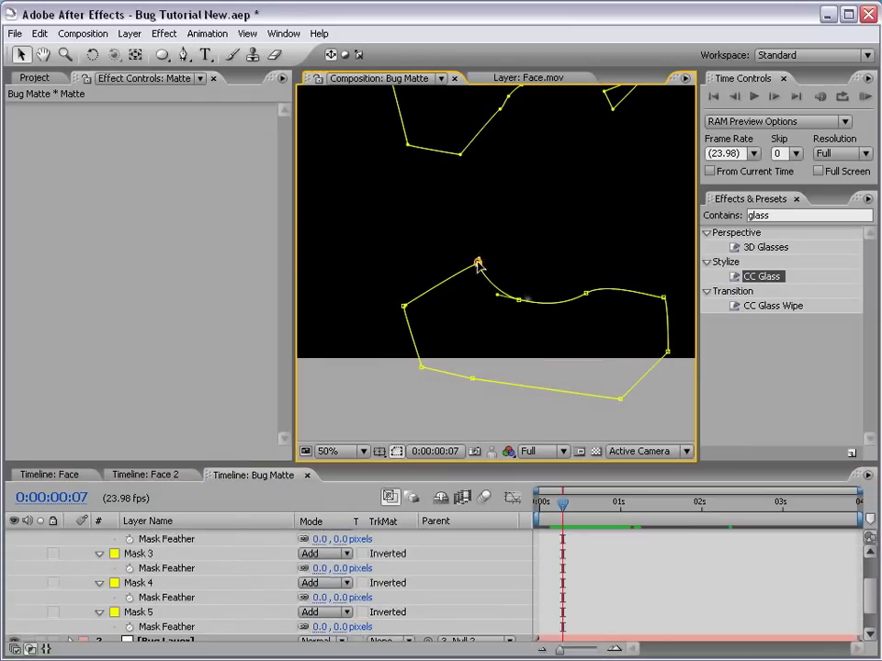
left_click(146, 553)
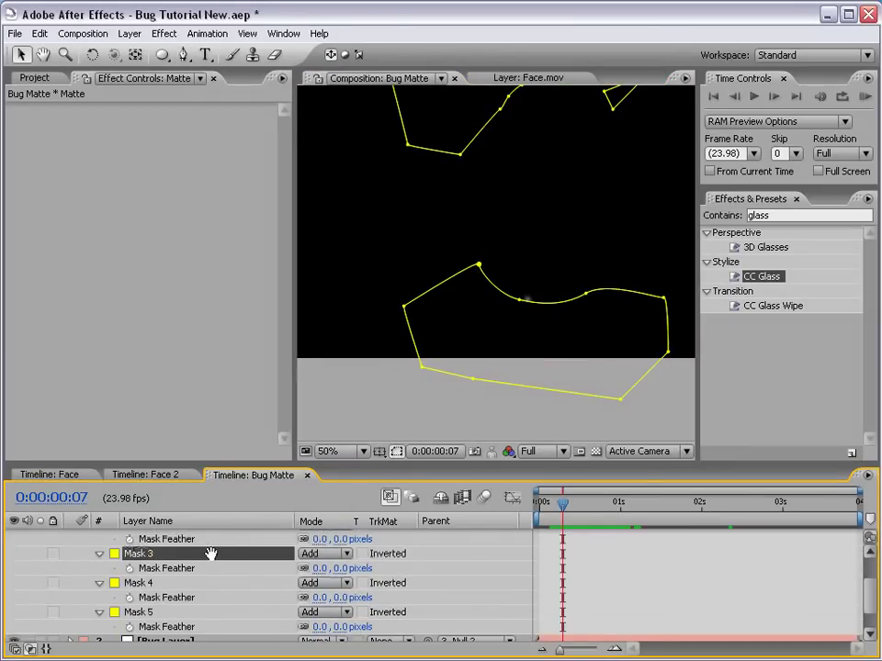
scroll(149, 560, "up", 2)
left_click(145, 550)
mouse_move(339, 564)
left_mouse_down()
mouse_move(351, 563)
mouse_move(343, 564)
left_mouse_up()
- Scrub the Face 2 composition to 0:00:02:09 and examine the bump on the cheek
left_click(192, 475)
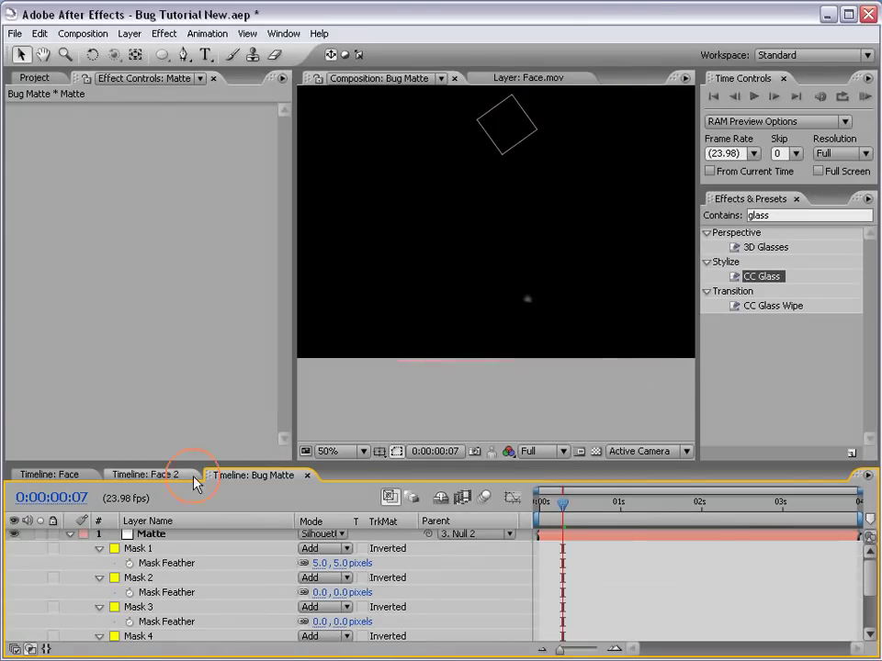
left_click_drag(565, 510, 732, 517)
key("h")
left_click_drag(540, 184, 541, 299)
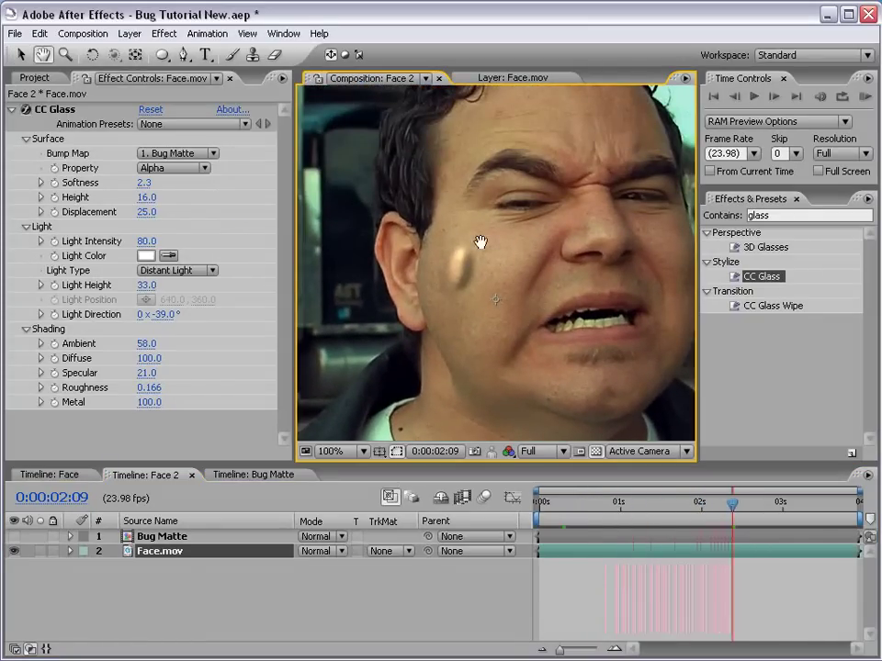
key("comma")
key("v")
left_click(641, 601)
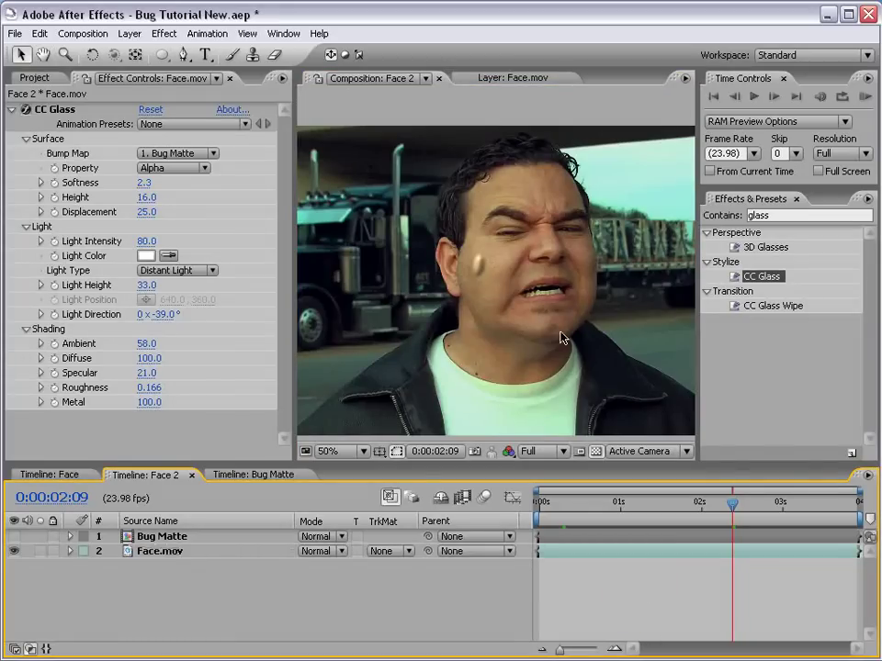
- Widen the composition viewer and examine the cheek bump up close at 200% magnification
left_click_drag(287, 261, 272, 255)
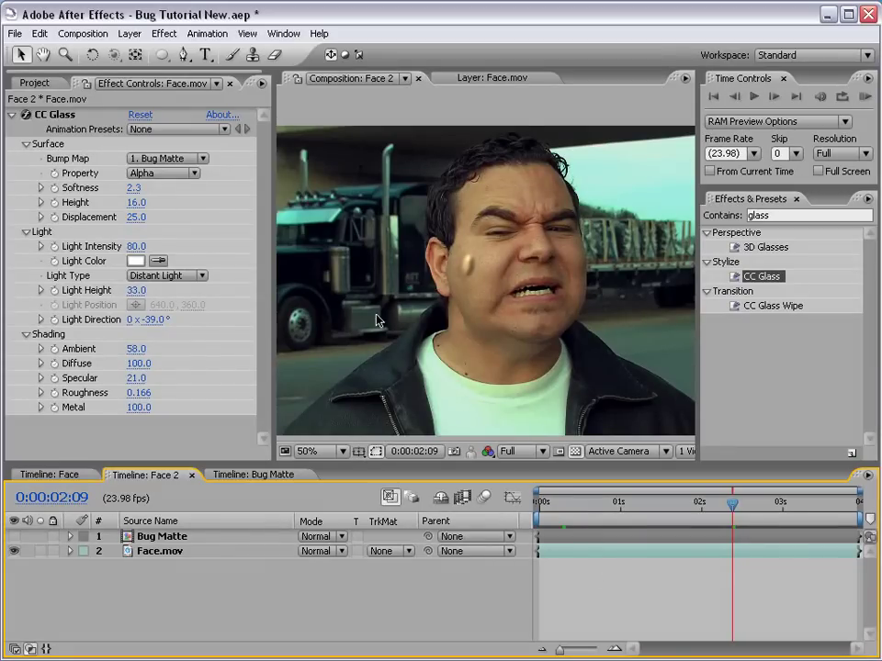
key("period")
left_click_drag(429, 322, 401, 300)
key("period")
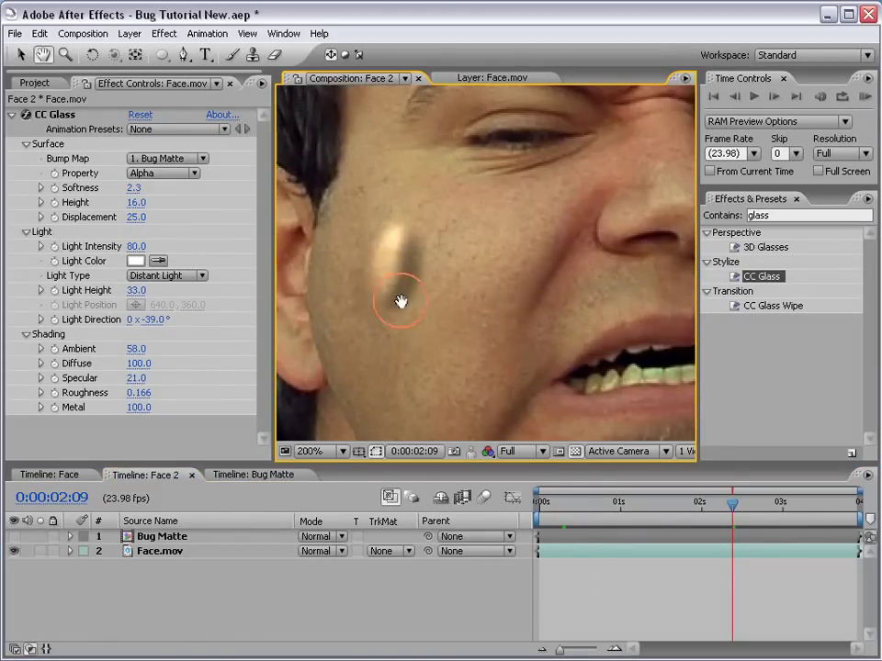
- Add a new adjustment layer to the Face 2 composition
left_click_drag(581, 340, 495, 311)
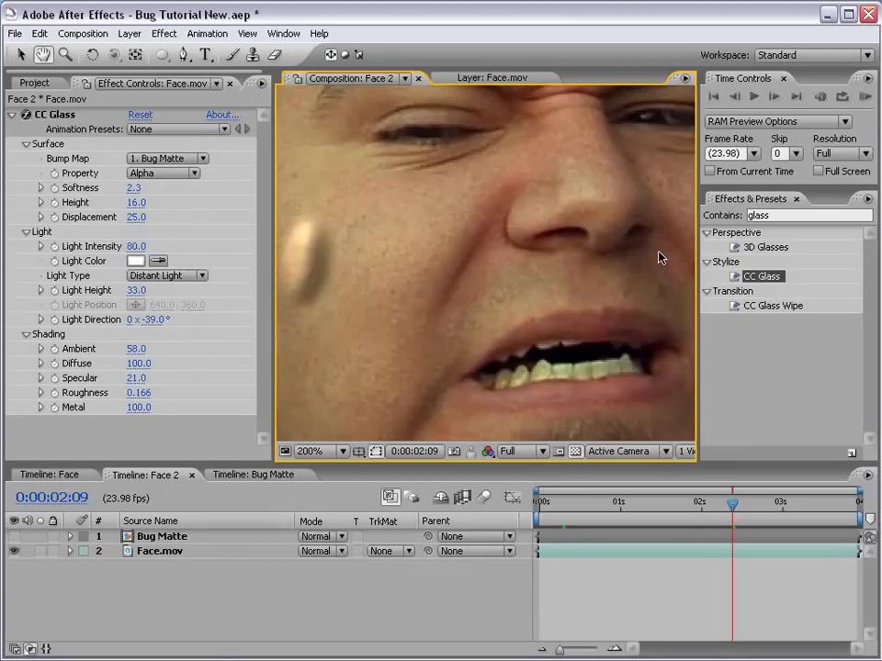
left_click(129, 33)
mouse_move(140, 52)
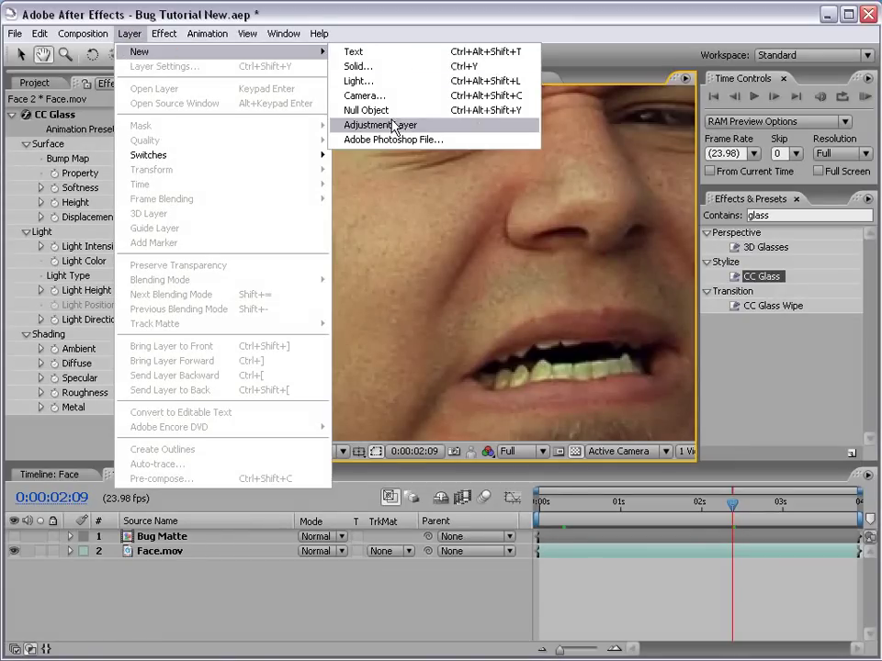
left_click(393, 126)
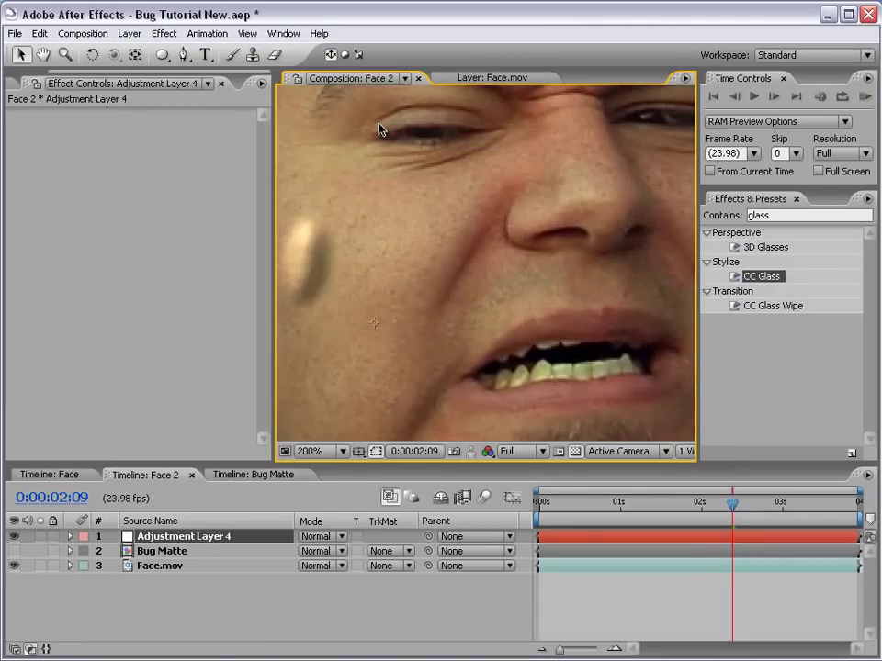
- Duplicate the Bug Matte layer and place the adjustment layer between the two Bug Matte copies
left_click(160, 553)
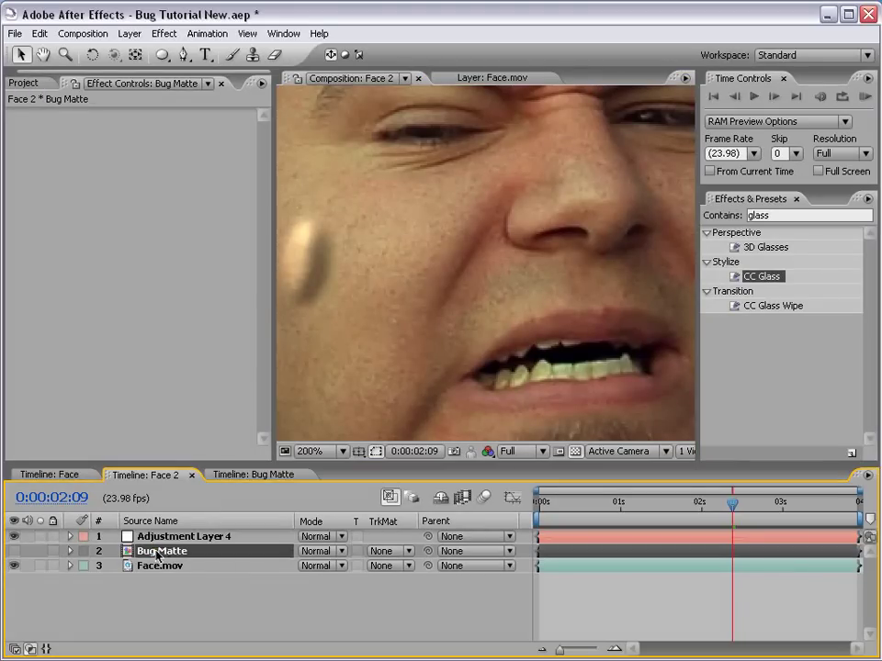
key("ctrl+d")
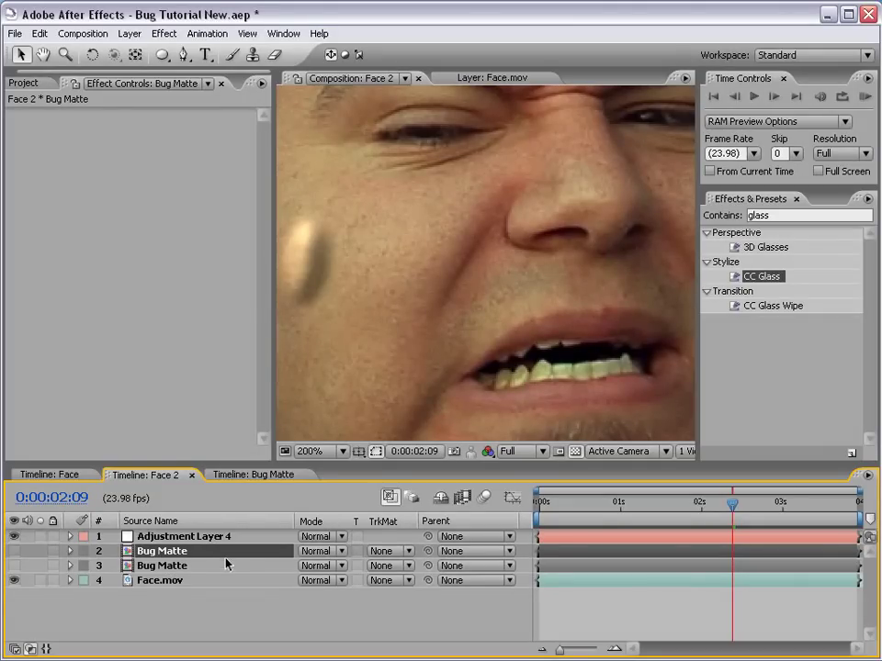
left_click(163, 537)
mouse_move(170, 543)
left_mouse_down()
mouse_move(178, 557)
mouse_move(168, 560)
left_mouse_up()
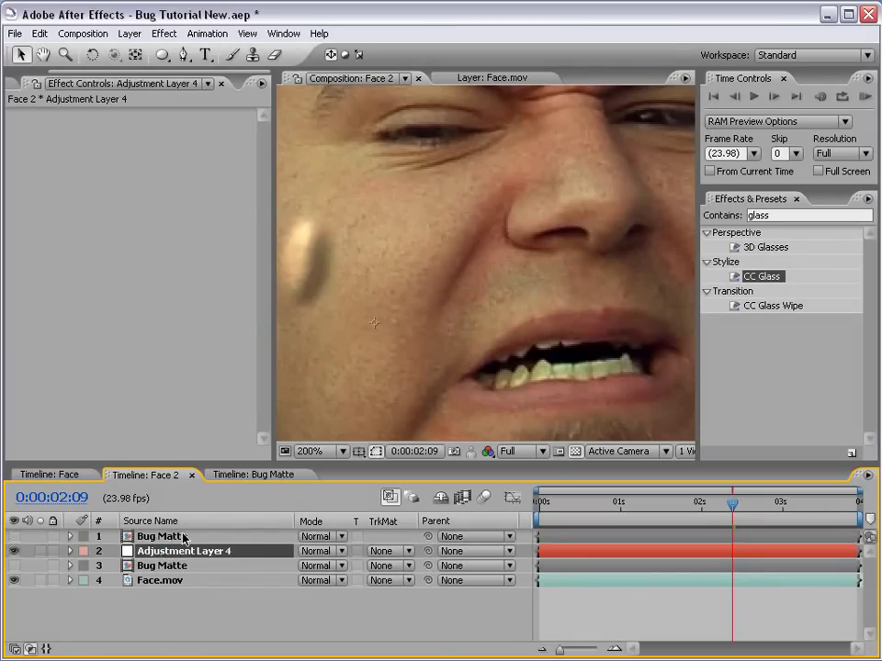
left_click(171, 33)
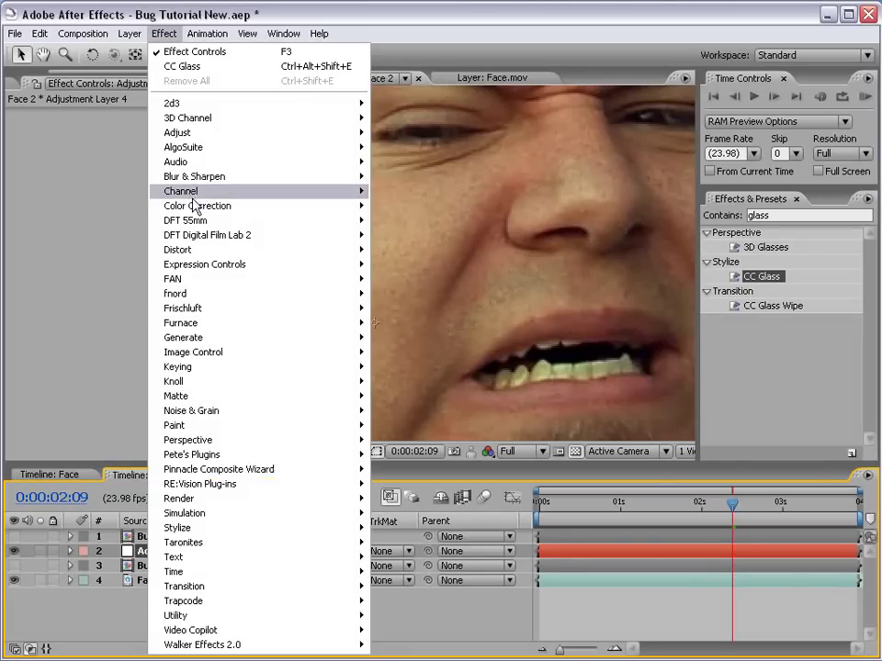
mouse_move(196, 206)
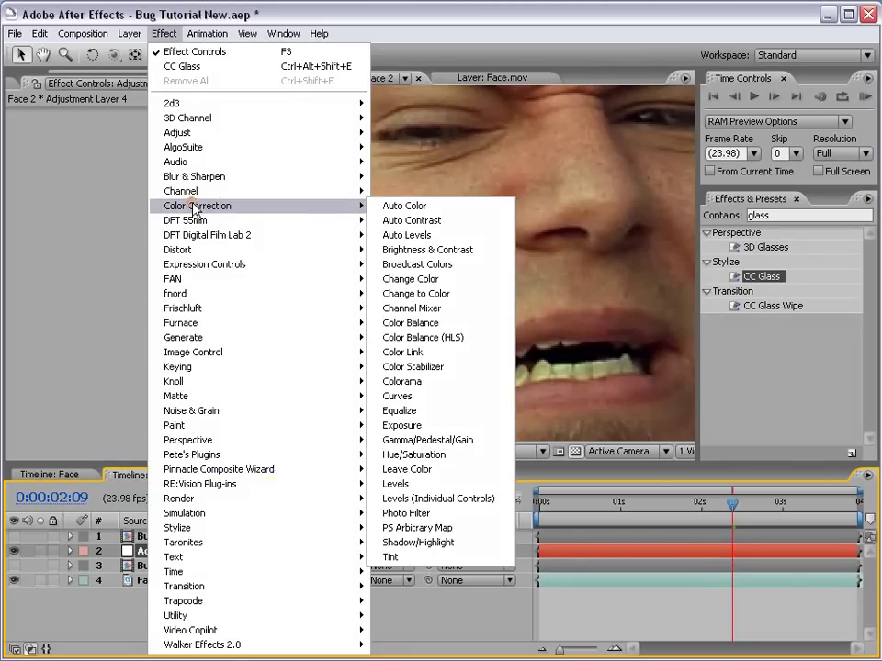
left_click(413, 402)
key("ctrl+z")
- Apply Color Balance to the adjustment layer with Shadow Blue Balance at -100, and compare the image with the layer off and on
left_click(167, 34)
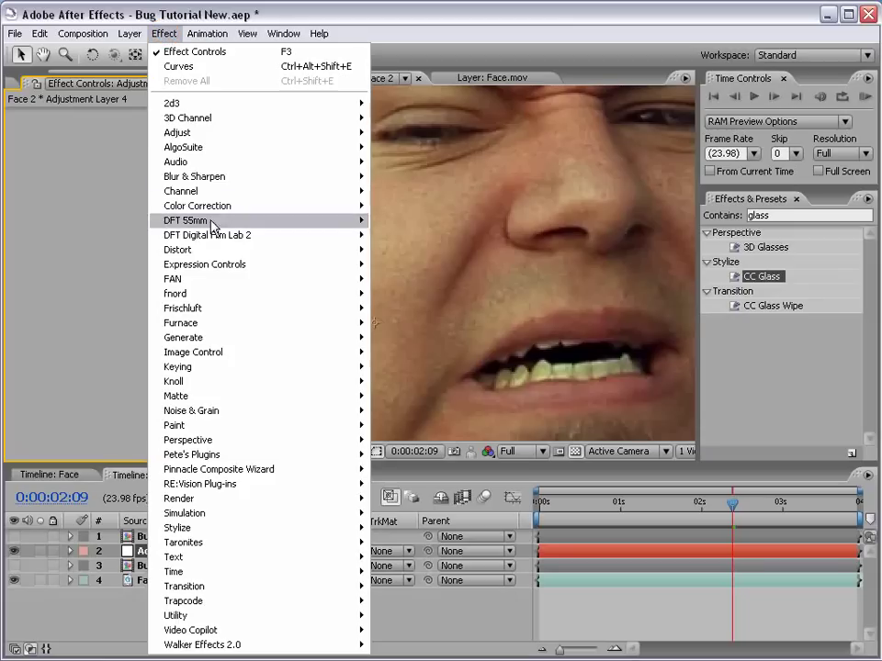
mouse_move(211, 208)
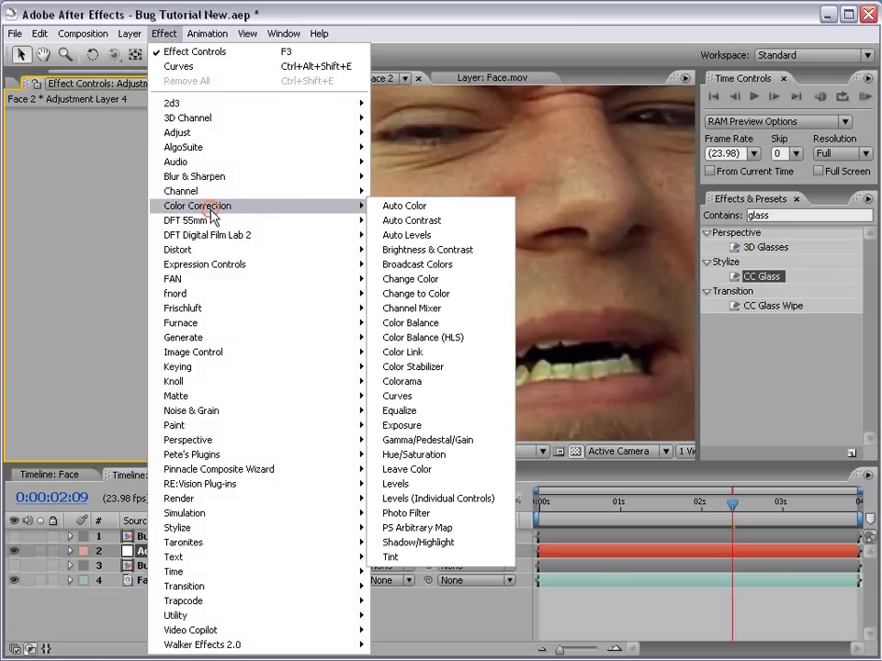
left_click(433, 323)
left_click_drag(133, 173, 20, 175)
scroll(493, 240, "down", 1)
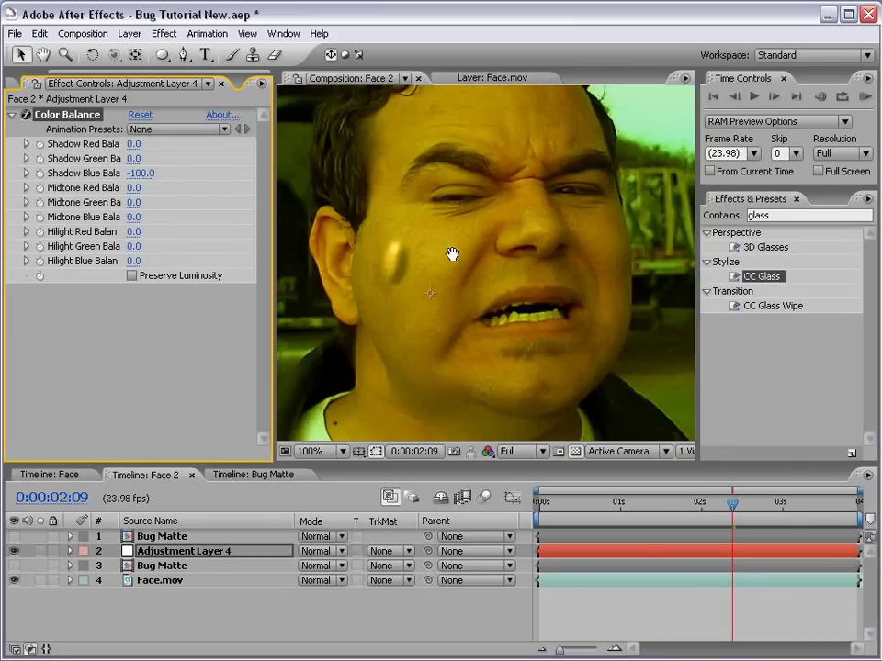
left_click(14, 551)
left_click(14, 551)
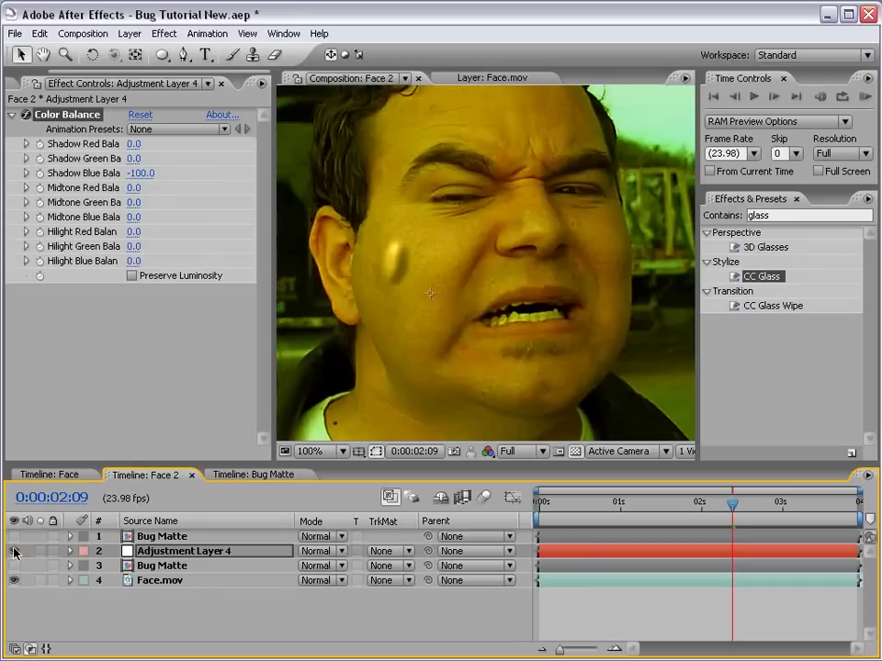
- Set the adjustment layer's track matte to Alpha Matte "Bug Matte" and check the tinted cheek bump at 200%
left_click(392, 552)
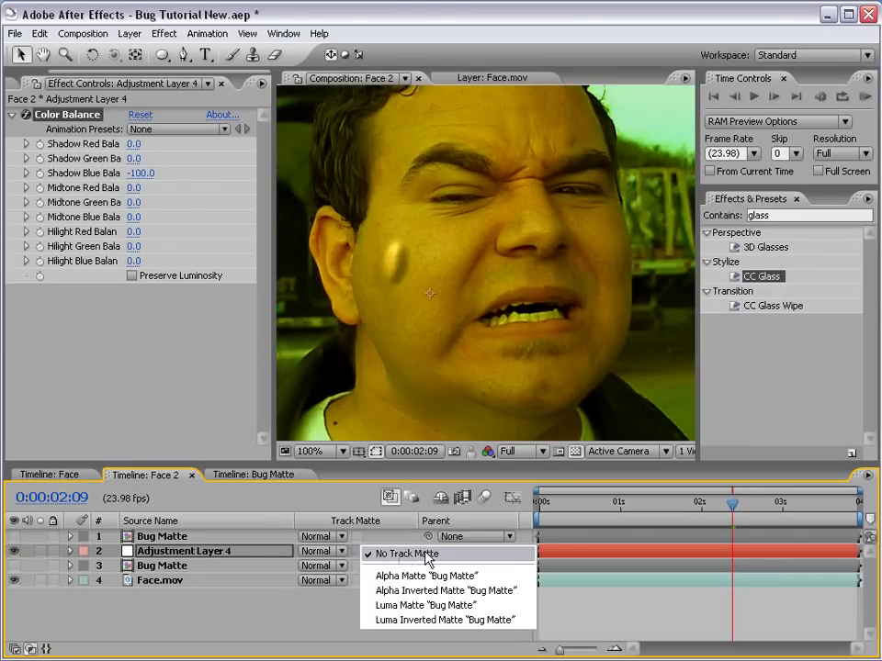
left_click(425, 576)
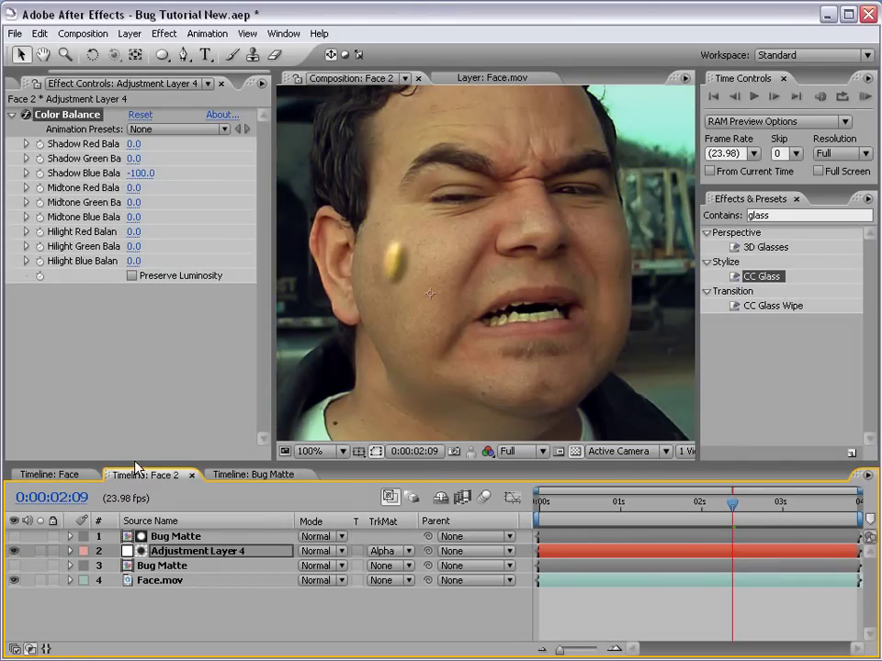
left_click(174, 540)
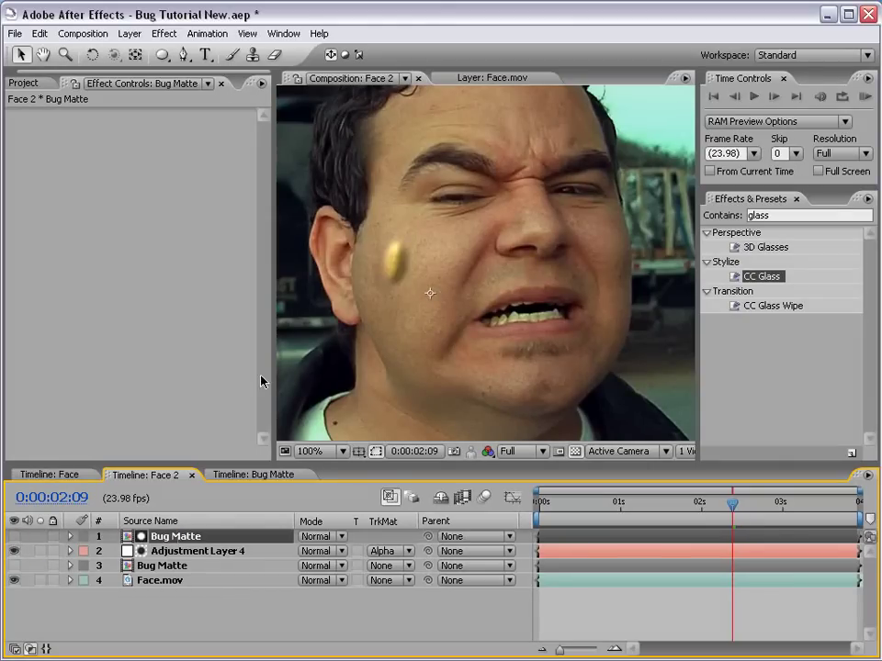
scroll(533, 309, "up", 1)
left_click_drag(378, 328, 360, 343)
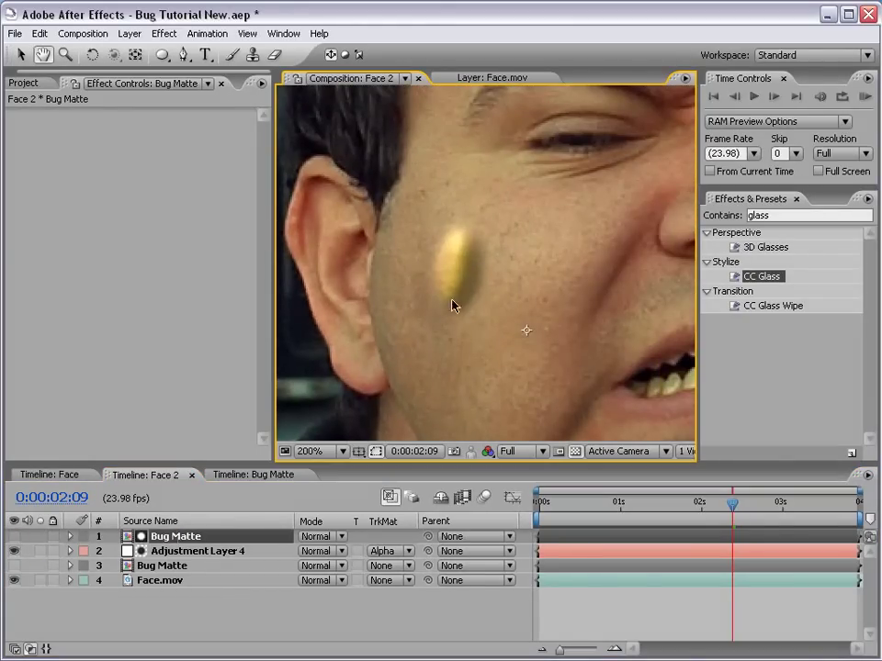
- Make the Bug Matte copy above the adjustment layer visible and apply the Curves effect to it
left_click(181, 551)
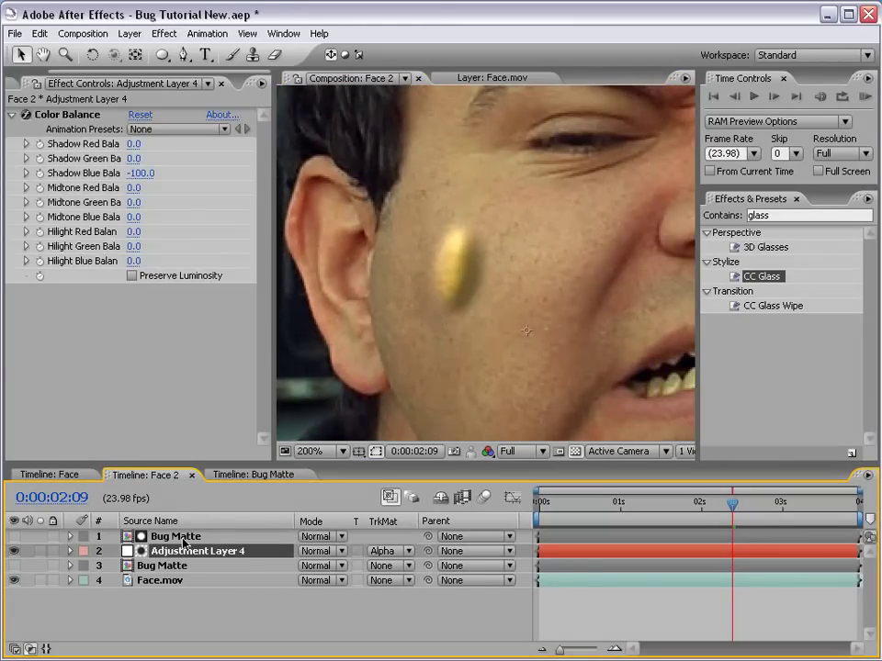
left_click(177, 537)
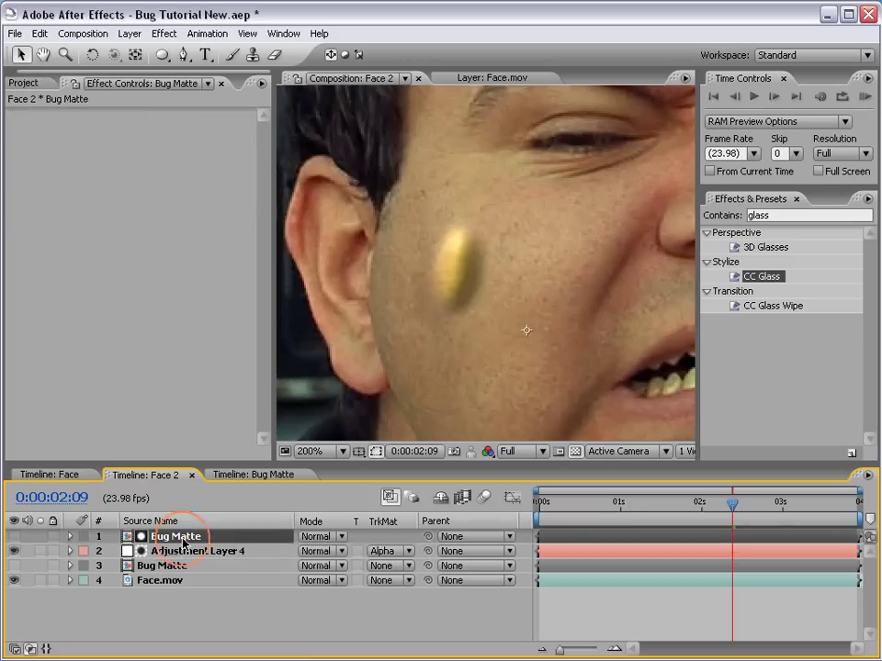
left_click(12, 538)
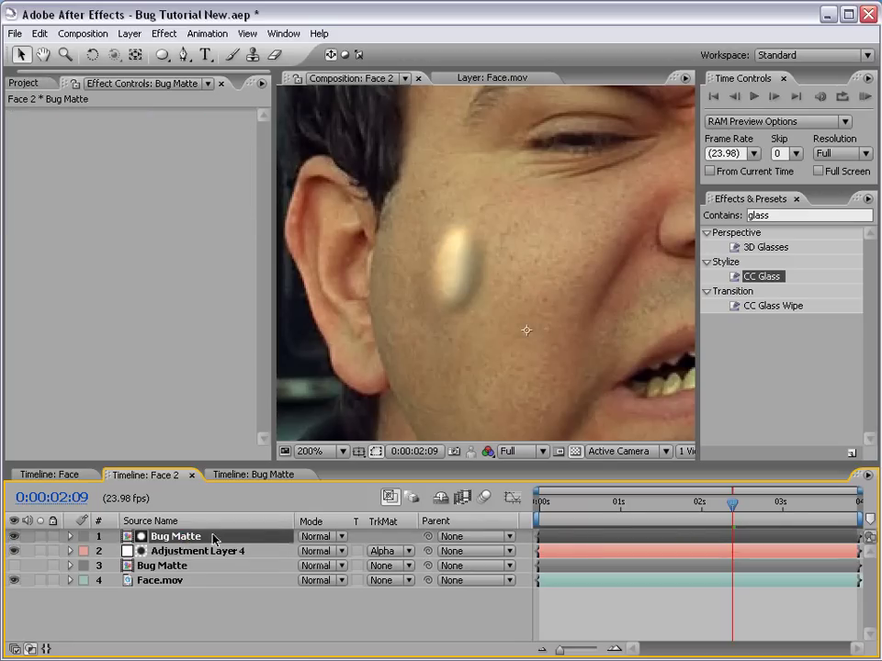
left_click(40, 537)
left_click(39, 537)
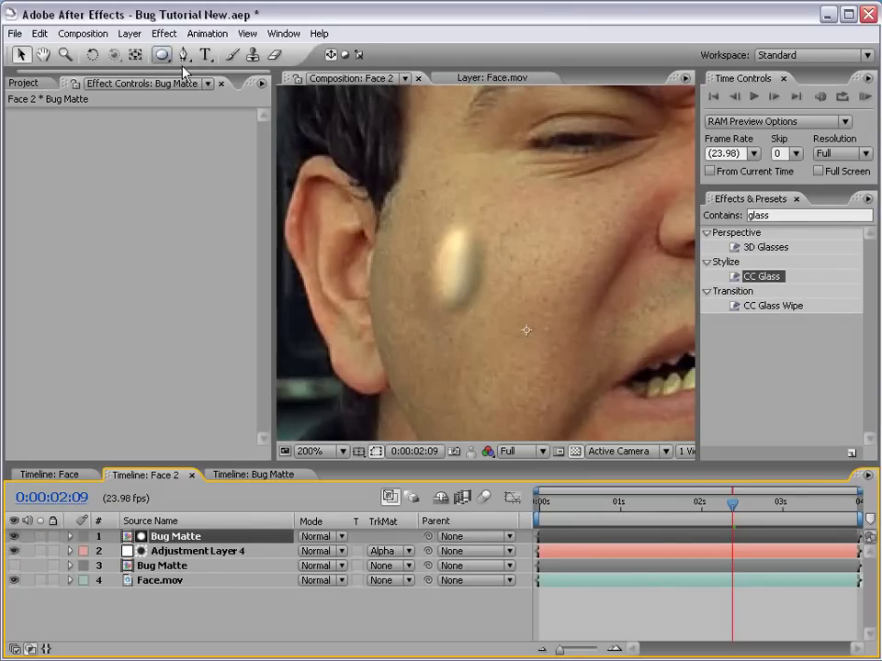
left_click(162, 35)
mouse_move(226, 203)
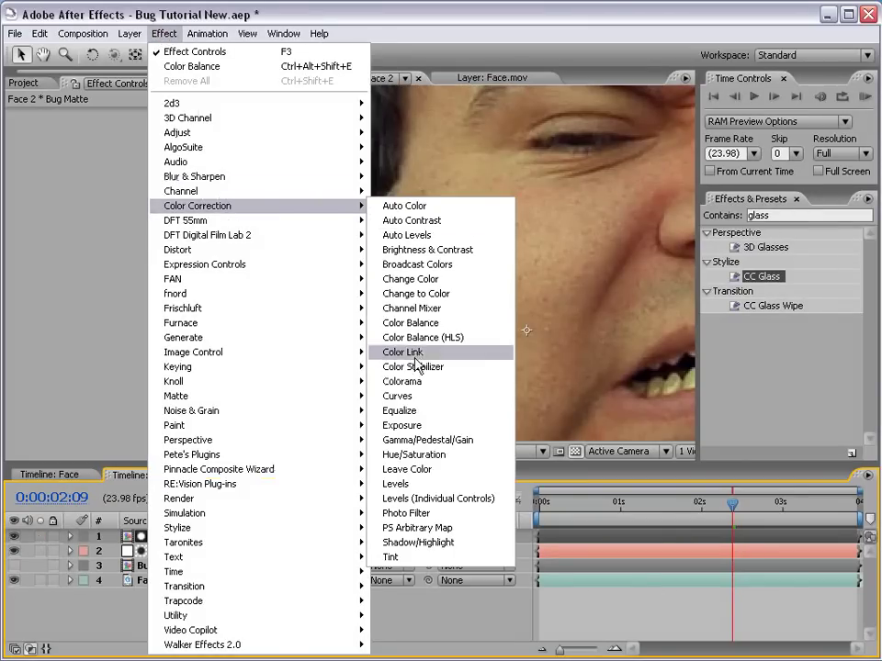
left_click(407, 397)
- Raise the Alpha channel curve steeply on the upper Bug Matte layer to strengthen the matte, and hide that layer again
left_click(138, 143)
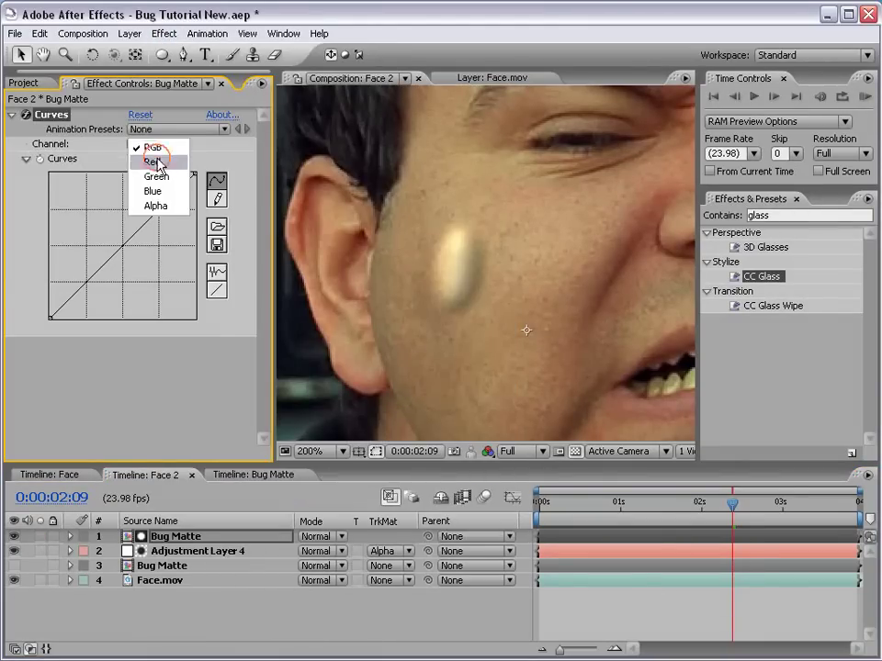
left_click(182, 205)
left_click_drag(146, 222, 93, 199)
left_click(14, 536)
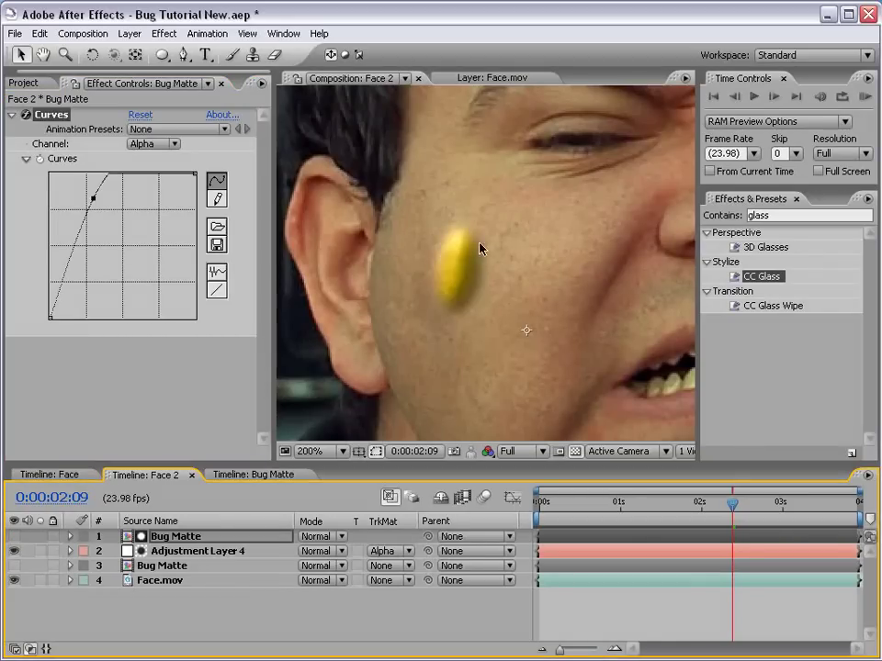
- Reset the adjustment layer's Color Balance and set Shadow Red 77, Shadow Green 15, Midtone Red 26, Midtone Blue -2 and Hilight Blue -2
left_click(188, 551)
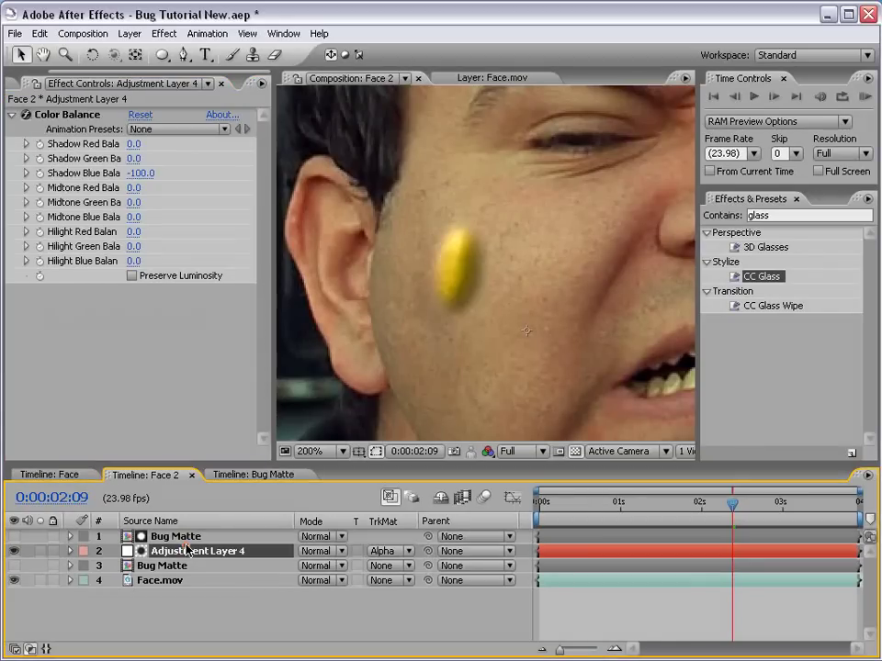
left_click(140, 116)
left_click_drag(551, 299, 481, 305)
key("h")
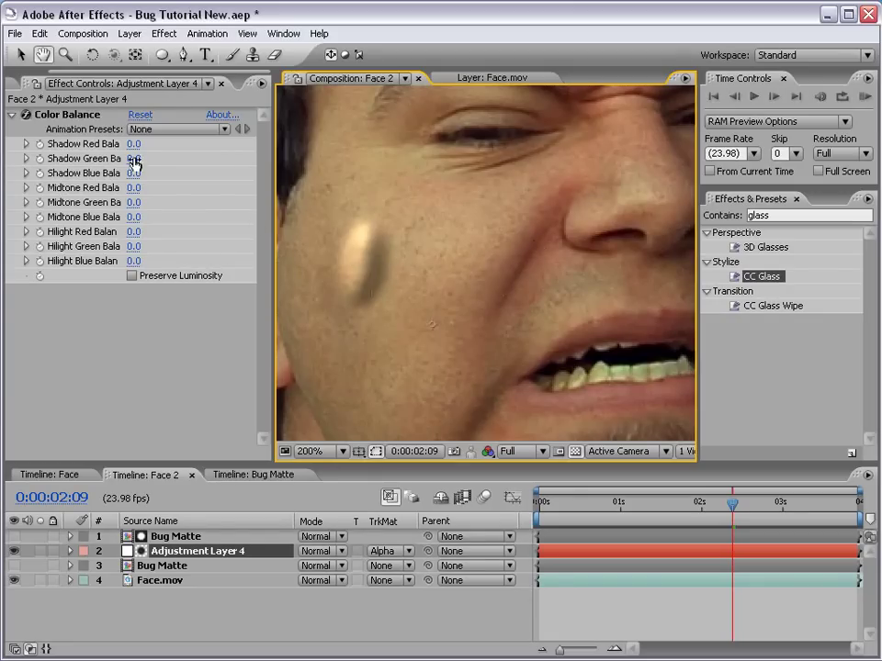
left_click_drag(139, 145, 197, 145)
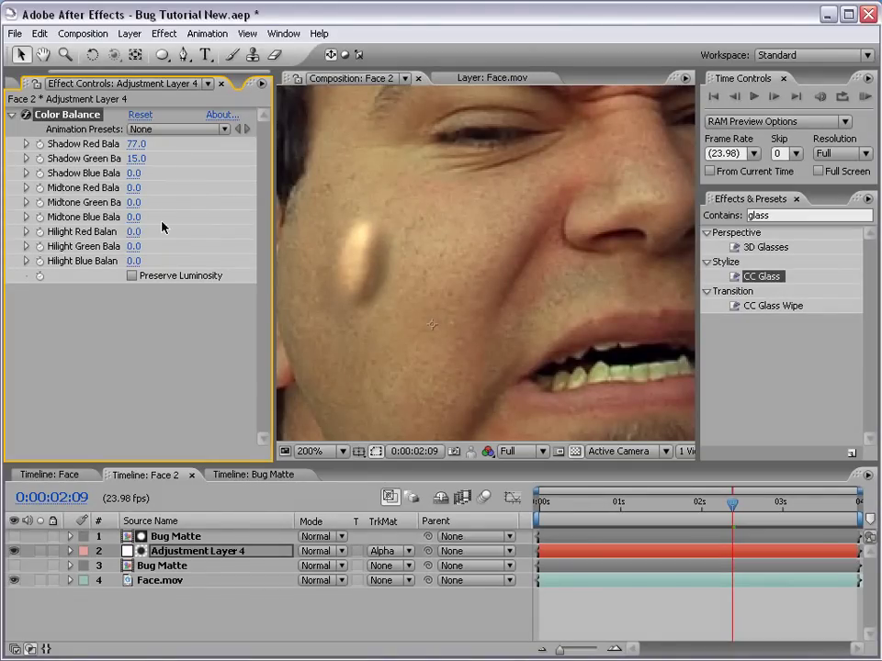
left_click_drag(133, 188, 147, 187)
left_click_drag(131, 261, 147, 261)
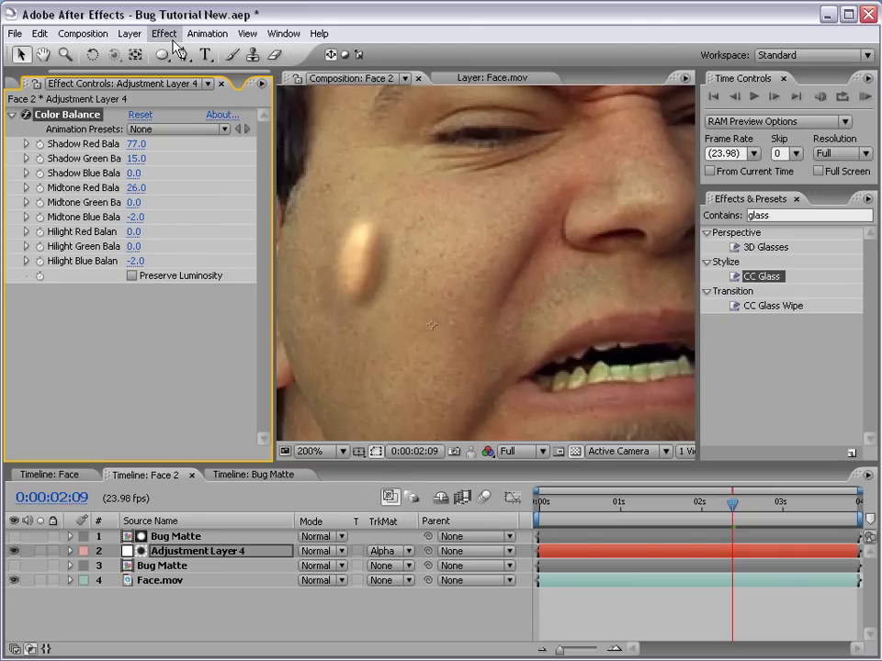
- Set the Specular value of CC Glass on the Face.mov layer to 15
left_click(152, 580)
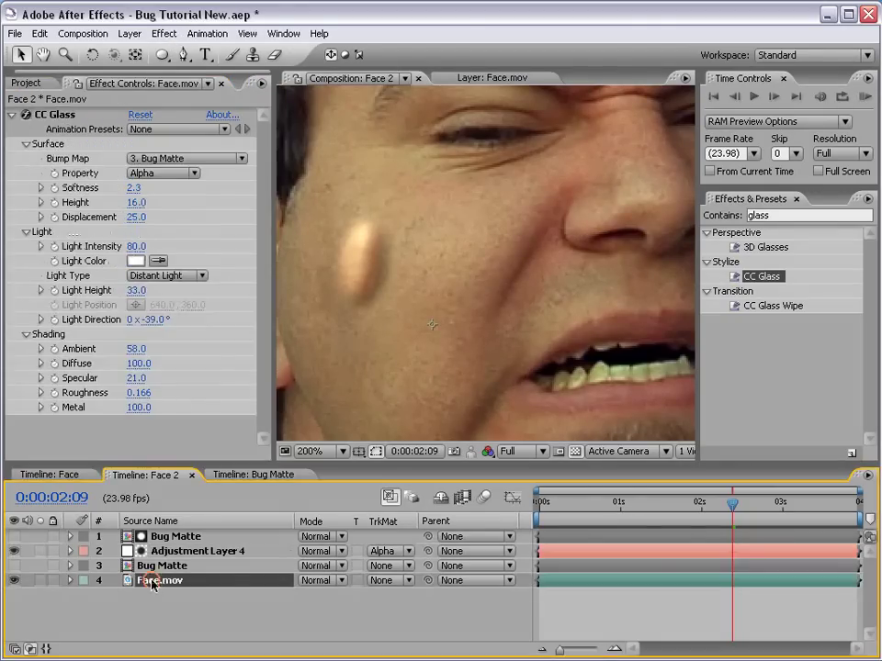
left_click(136, 378)
type("15")
key("Return")
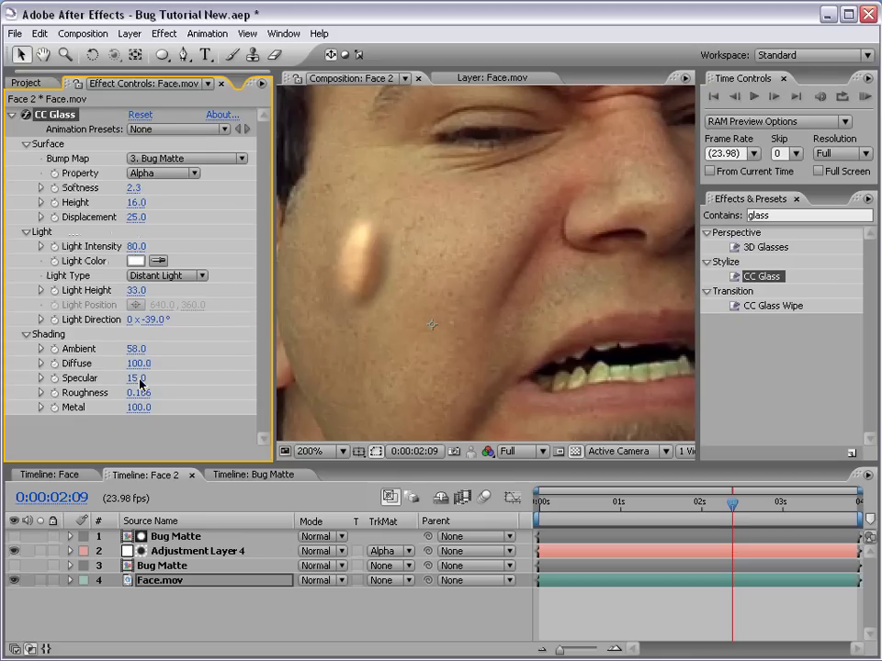
- Apply Curves to the adjustment layer and pull the middle of the RGB curve slightly down to darken the bump
left_click(129, 551)
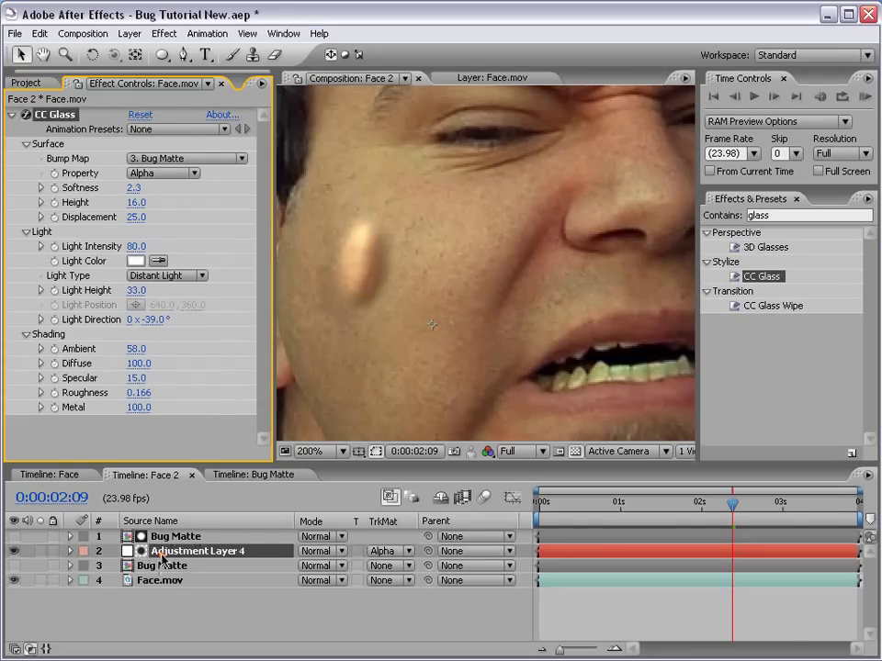
left_click(164, 33)
mouse_move(221, 205)
left_click(412, 395)
left_click_drag(148, 370, 131, 368)
left_click(390, 582)
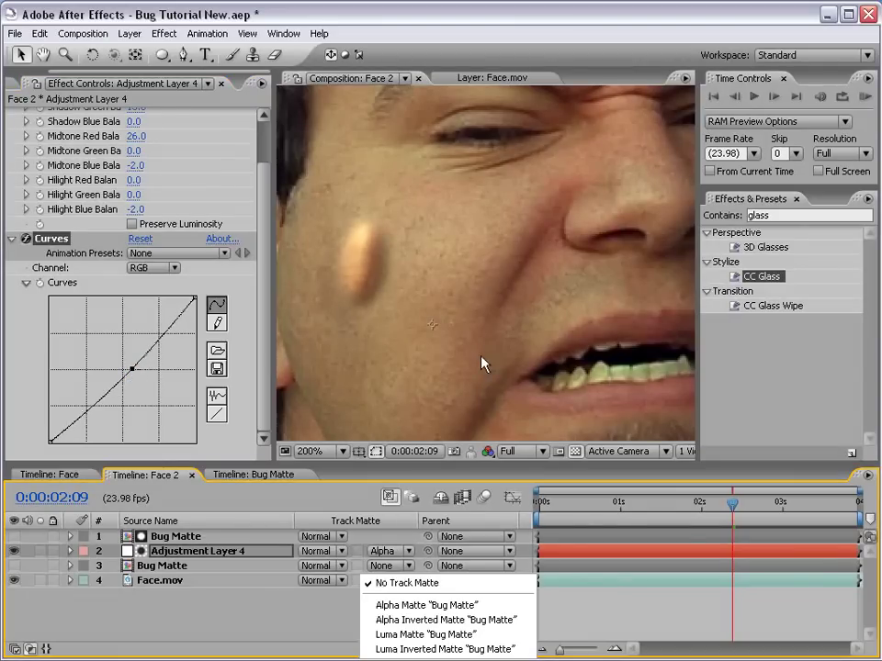
left_click(618, 619)
- Set the adjustment layer's Shadow Red Balance to 44 at 0:00:01:12 and check the bump's color at 0:00:02:16
scroll(551, 263, "down", 1)
left_click_drag(550, 263, 531, 268)
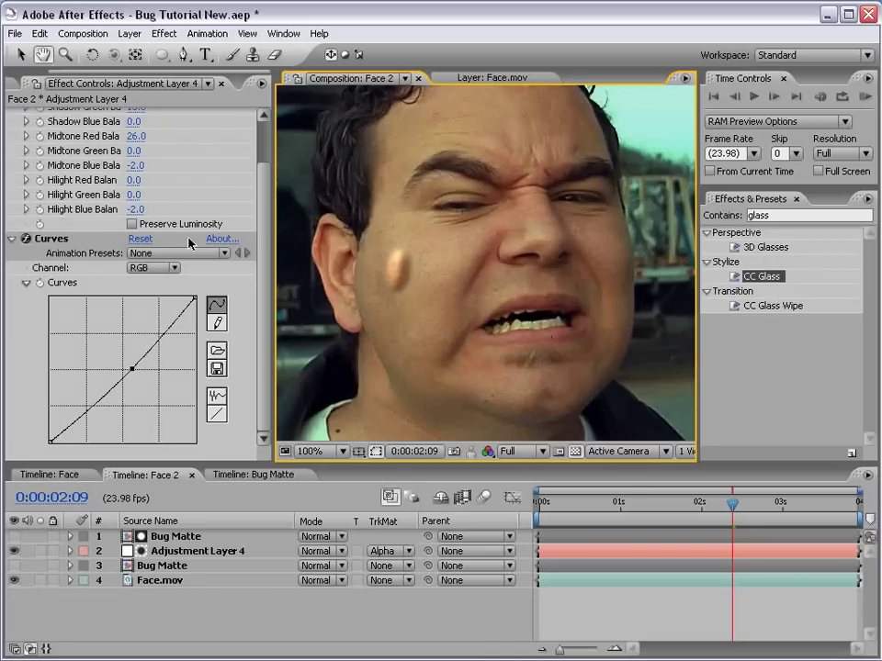
left_click(593, 501)
left_click(660, 506)
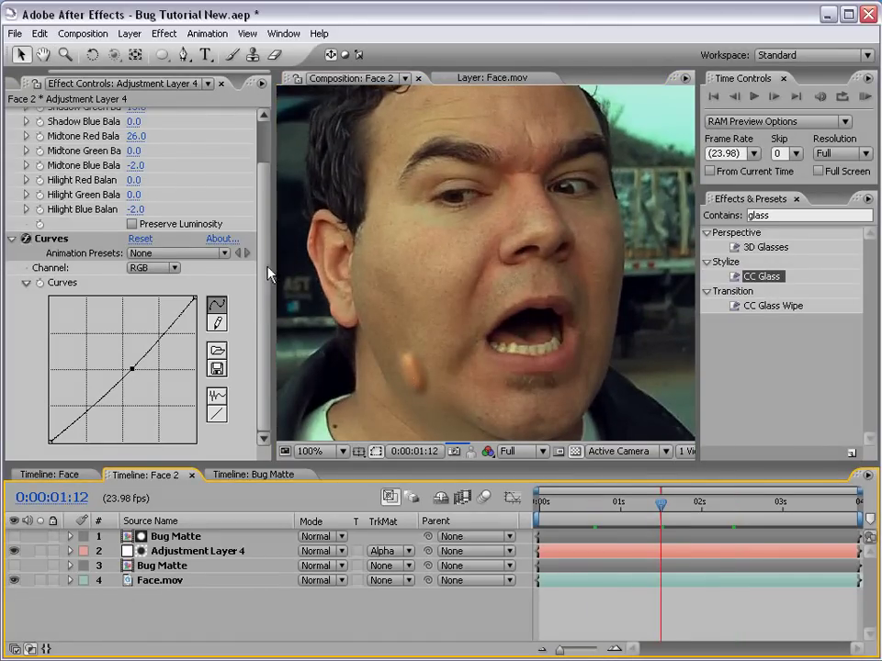
left_click_drag(264, 266, 262, 216)
left_click_drag(135, 143, 115, 142)
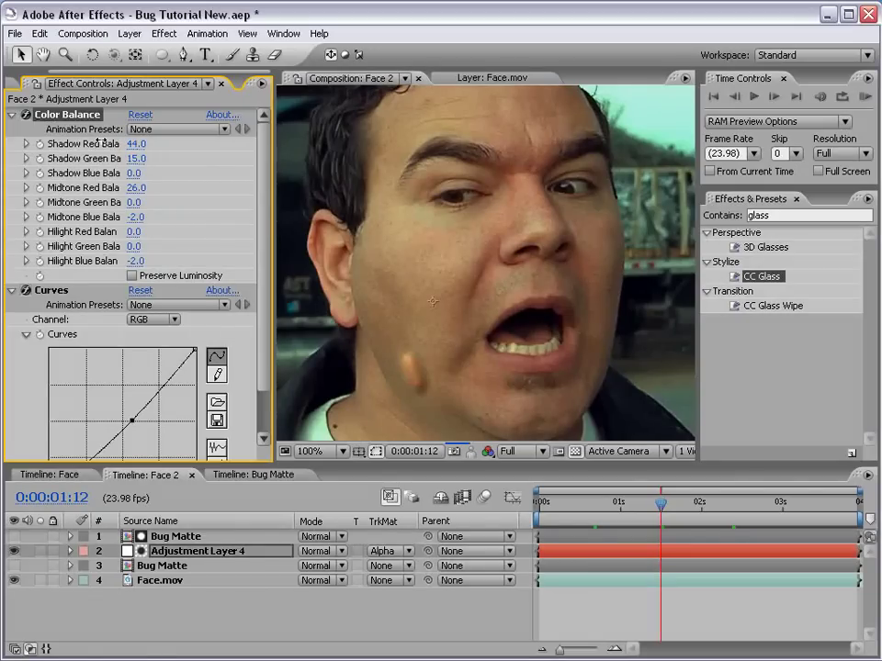
left_click(699, 503)
left_click(755, 503)
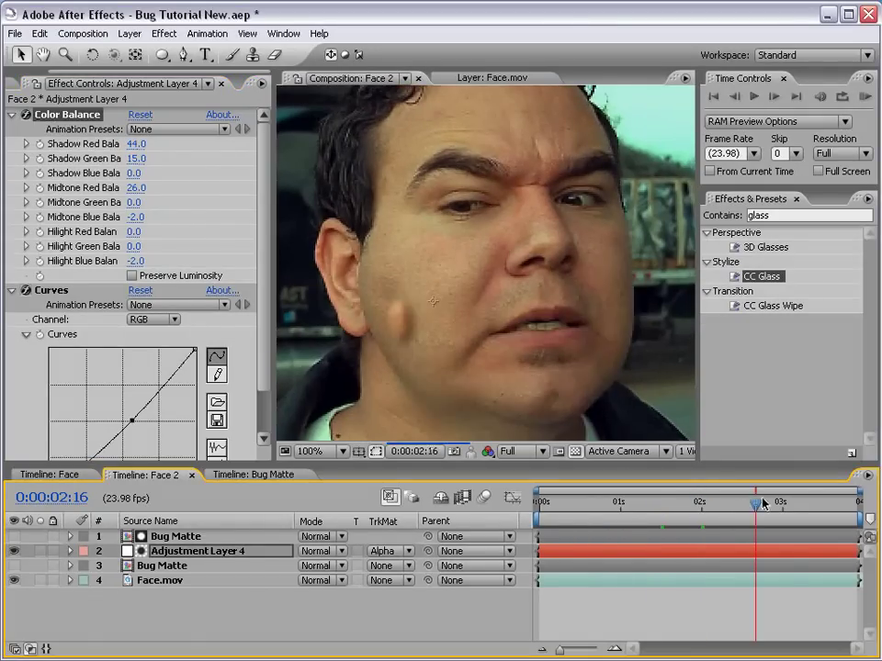
- Set the CC Glass Specular value on the Face.mov layer to 5 while viewing the bump at 0:00:02:10
left_click(791, 505)
left_click(764, 505)
left_click(735, 505)
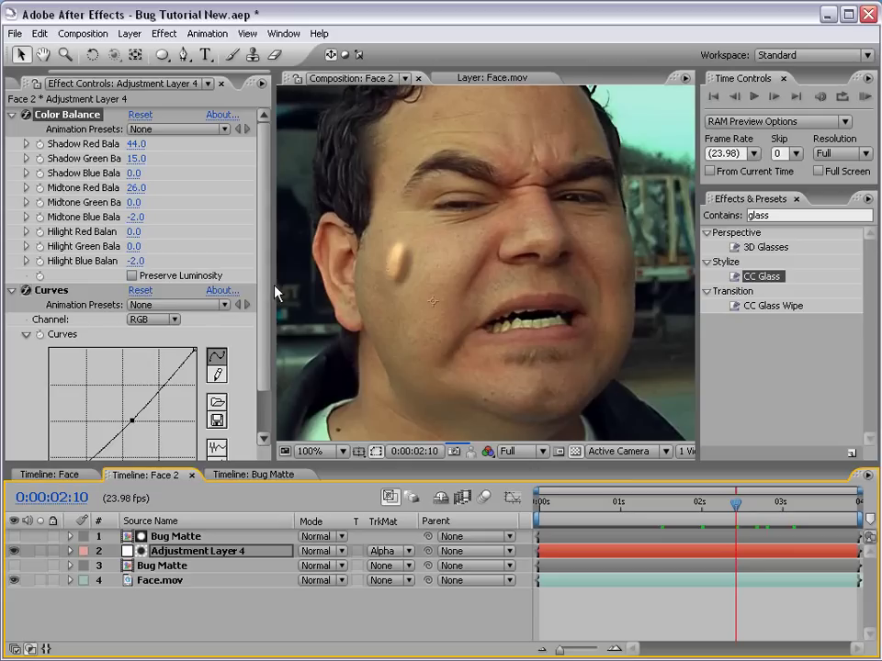
scroll(196, 274, "down", 2)
left_click(168, 581)
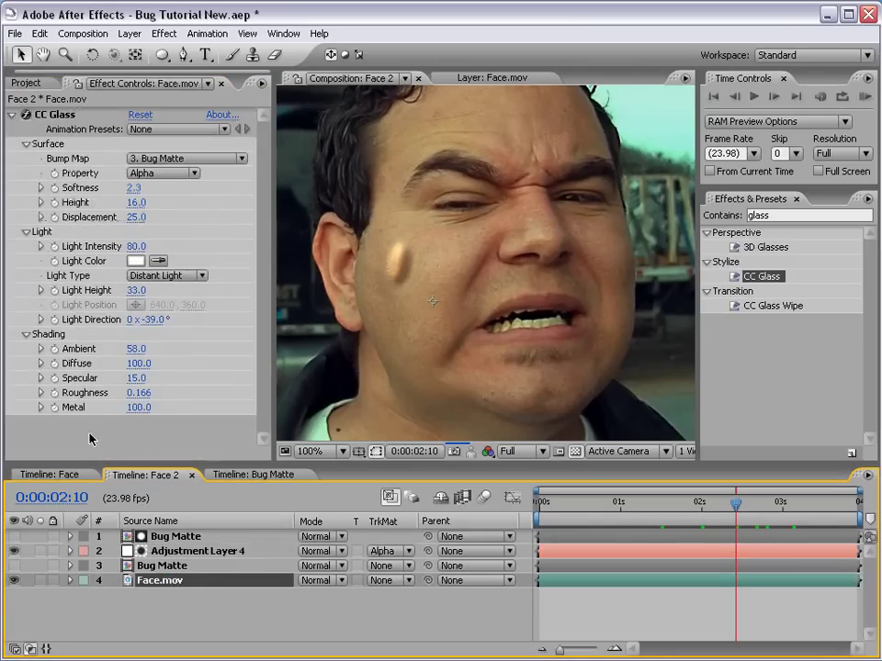
left_click(136, 378)
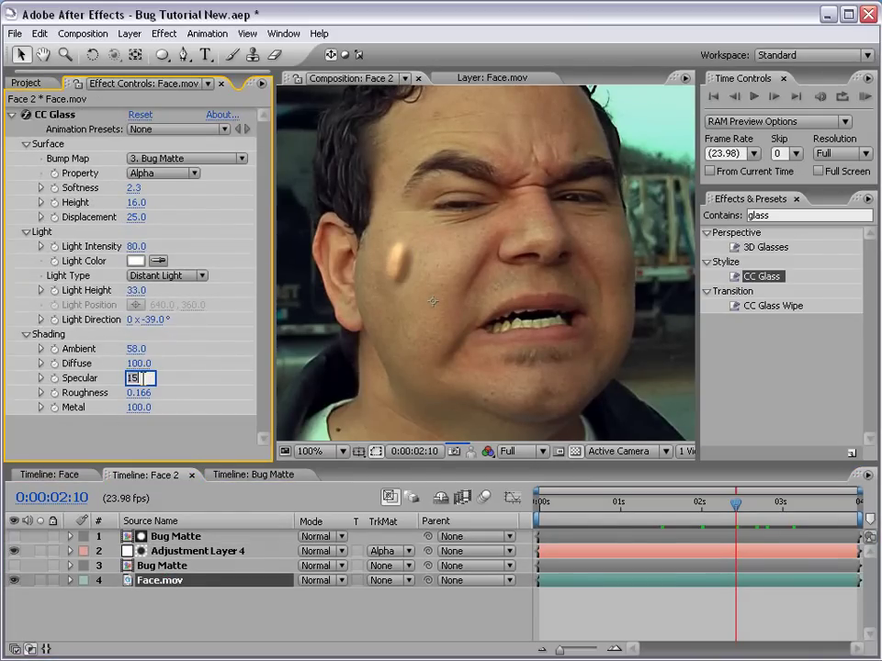
key("BackSpace")
key("BackSpace")
type("5")
key("Return")
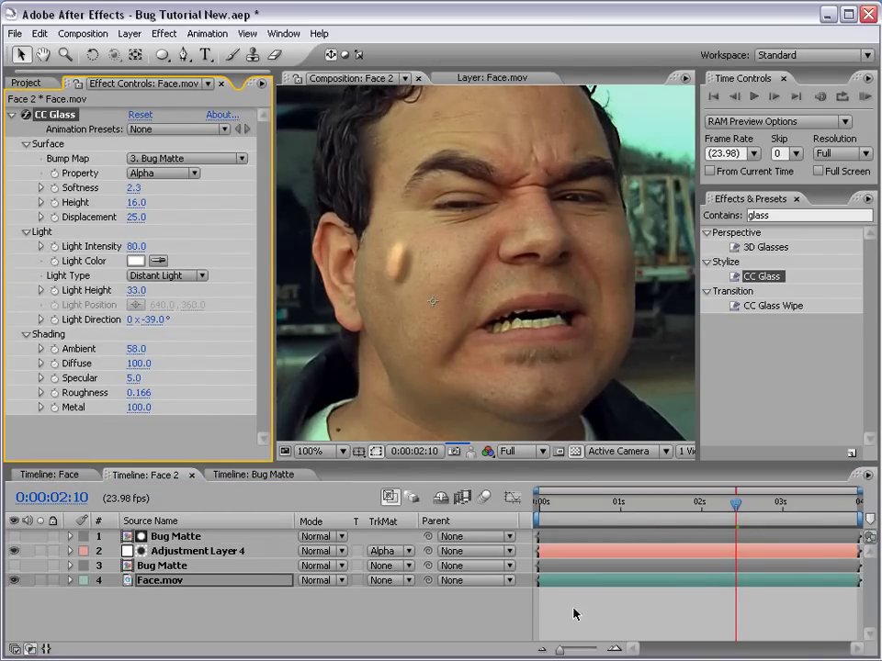
- Check the bump's shading at 0:00:02:08 and save the project
key("grave")
key("grave")
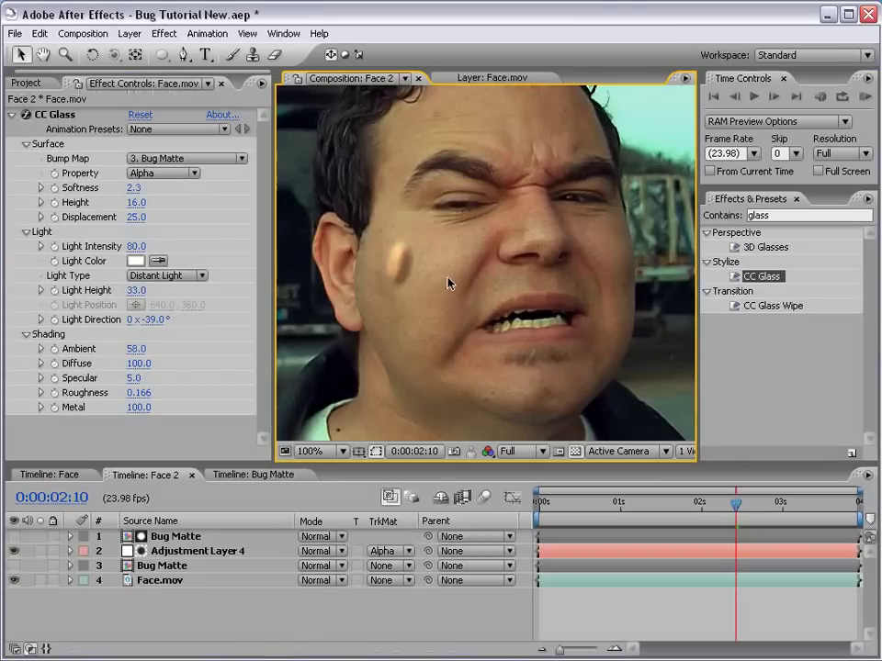
mouse_move(735, 510)
left_mouse_down()
mouse_move(648, 521)
mouse_move(744, 518)
mouse_move(729, 519)
left_mouse_up()
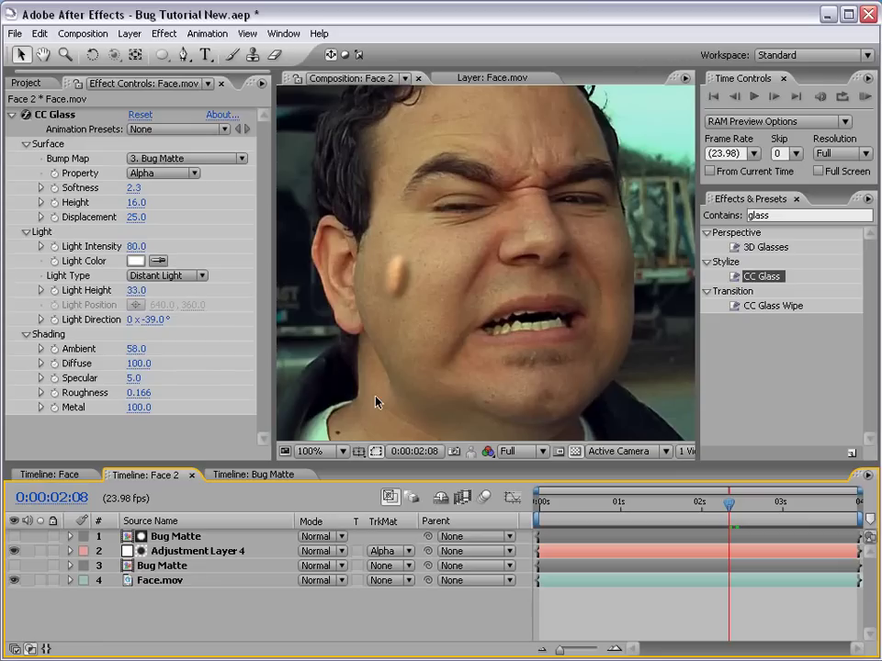
key("ctrl+s")
- Duplicate the topmost Bug Matte layer, make the copy visible and apply a Fill effect with black
left_click(184, 537)
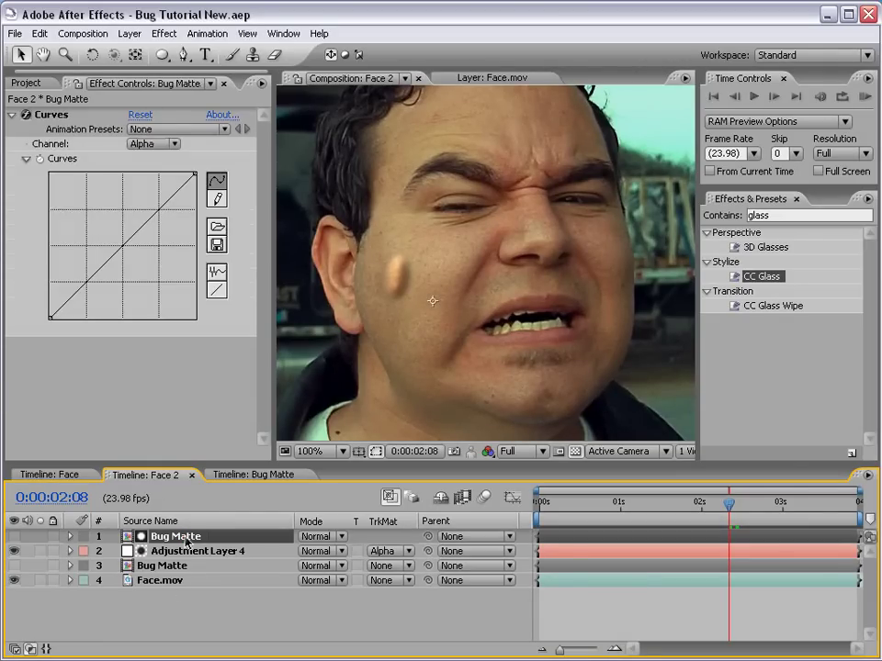
key("ctrl+d")
left_click(14, 537)
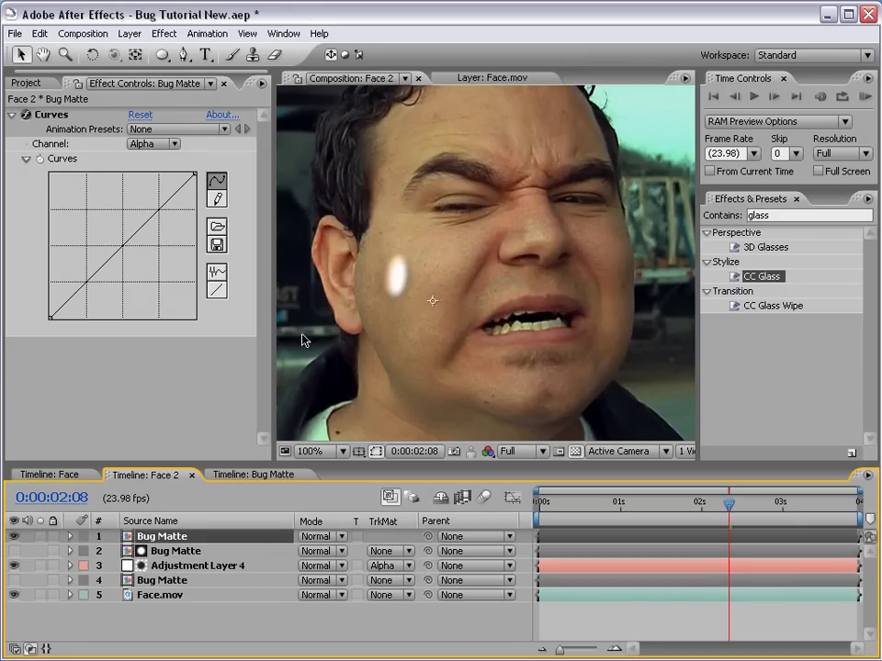
left_click(166, 34)
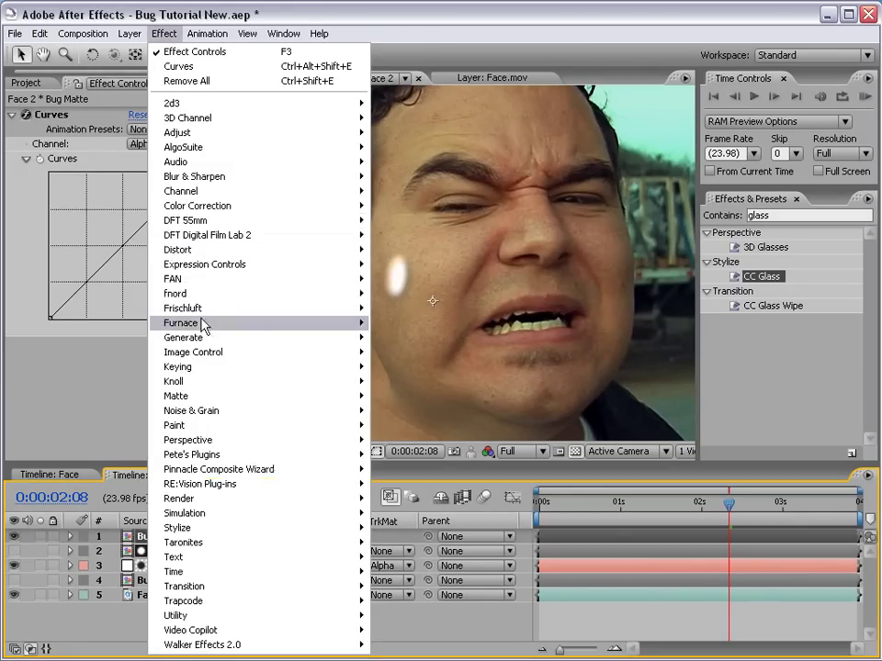
mouse_move(193, 337)
left_click(395, 480)
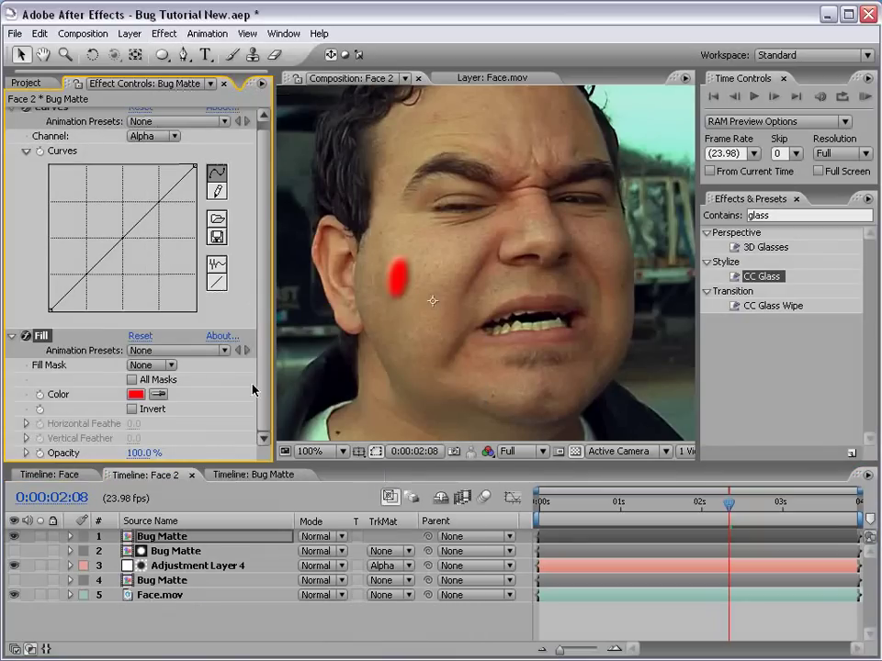
left_click(136, 395)
left_click_drag(456, 362, 613, 525)
left_click(689, 261)
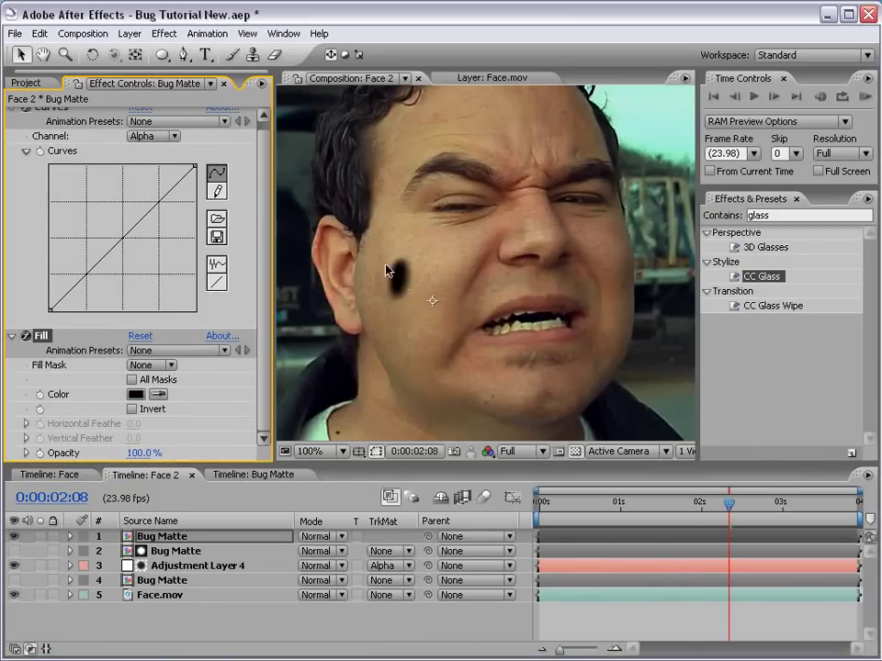
- Apply Fast Blur to the black Bug Matte copy and collapse its Curves and Fill effects
left_click(164, 33)
left_click(205, 180)
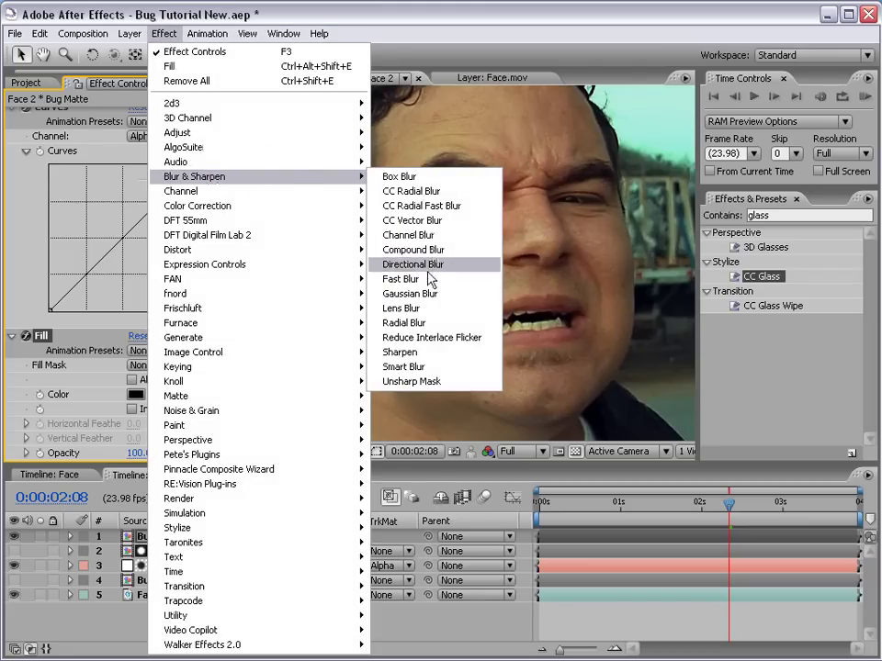
left_click(427, 279)
left_click(258, 171)
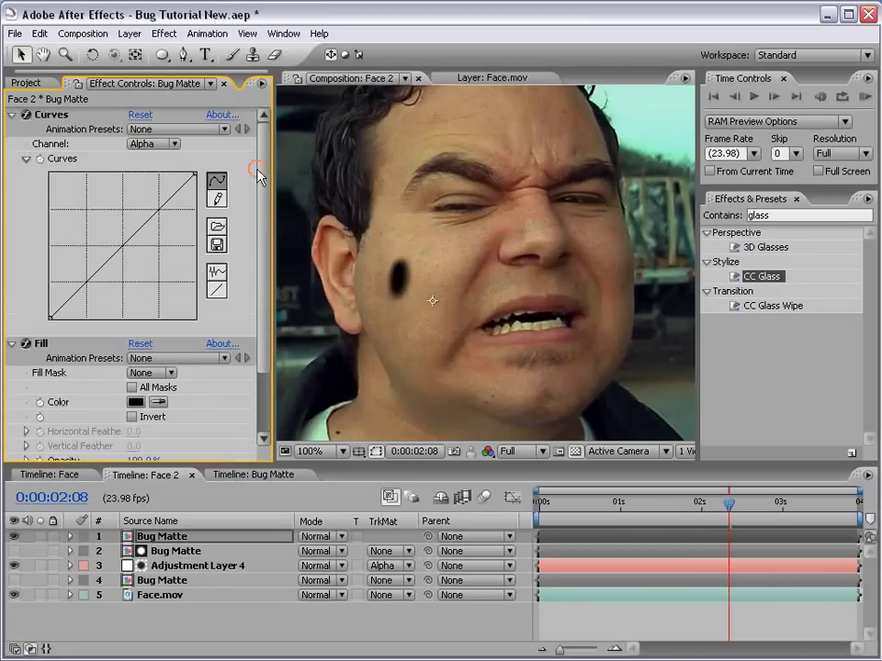
left_click(11, 115)
left_click(12, 129)
- Duplicate the black Bug Matte layer and give the lower copy an Alpha Inverted track matte from the upper one
left_click(160, 540)
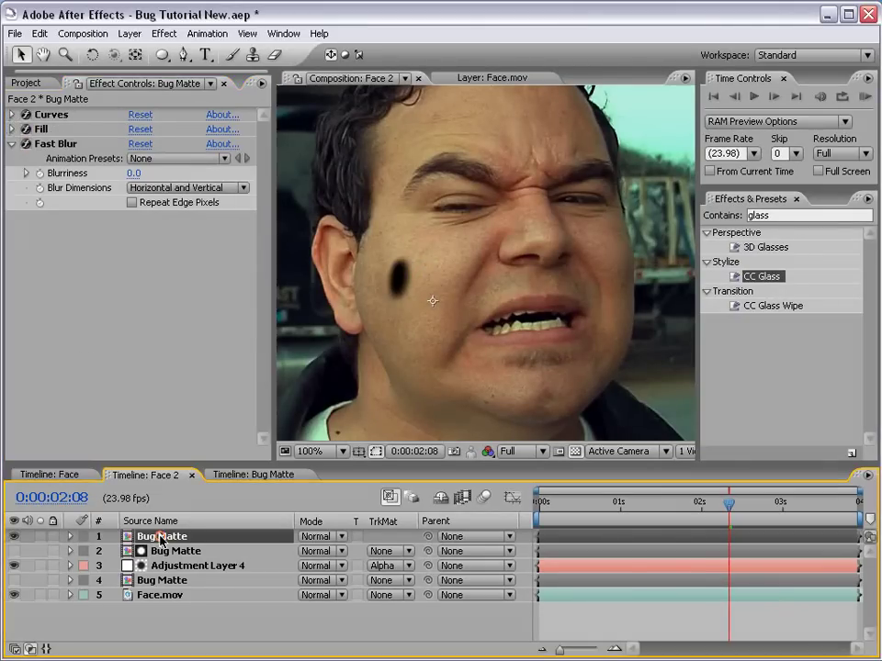
left_click(40, 536)
left_click(40, 537)
key("ctrl+d")
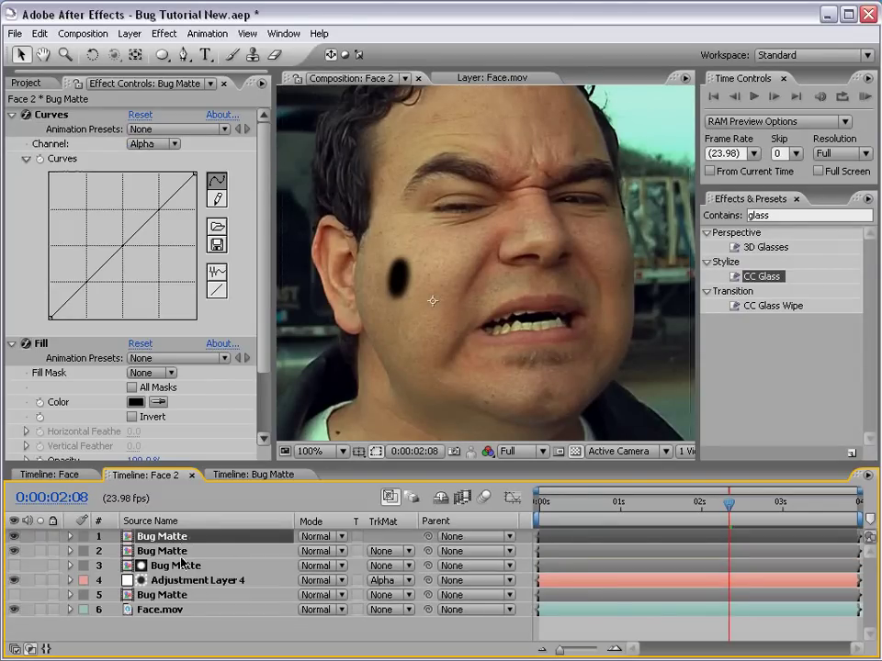
left_click(167, 551)
left_click(384, 551)
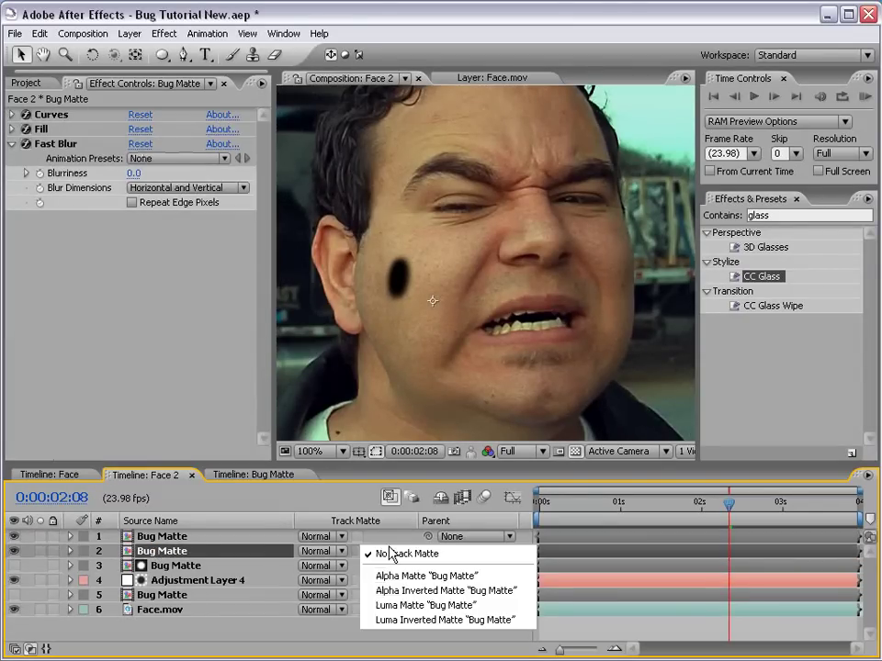
left_click(440, 591)
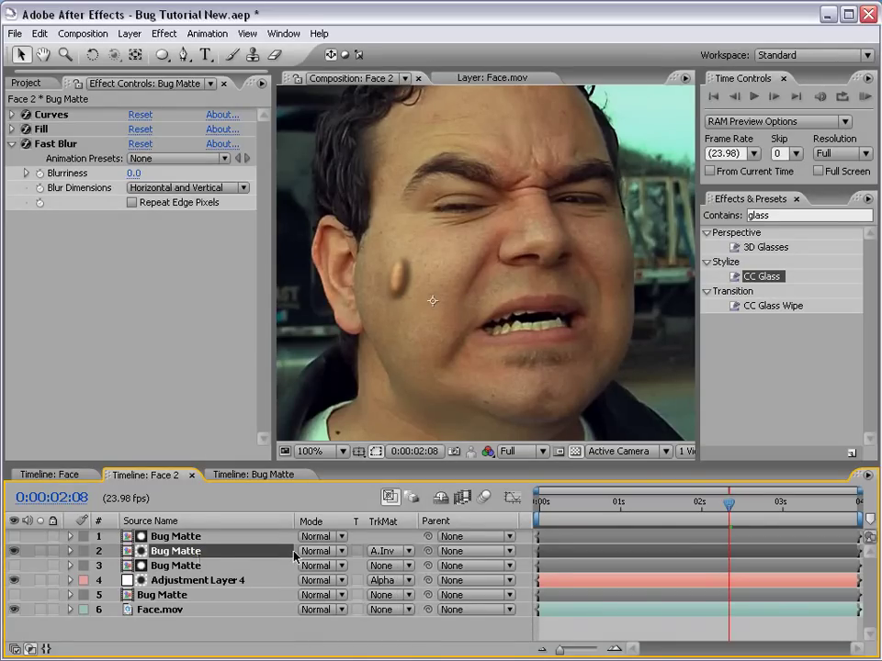
- Compare the black Bug Matte layer with an Alpha track matte, then return it to Alpha Inverted
left_click(391, 552)
left_click(395, 532)
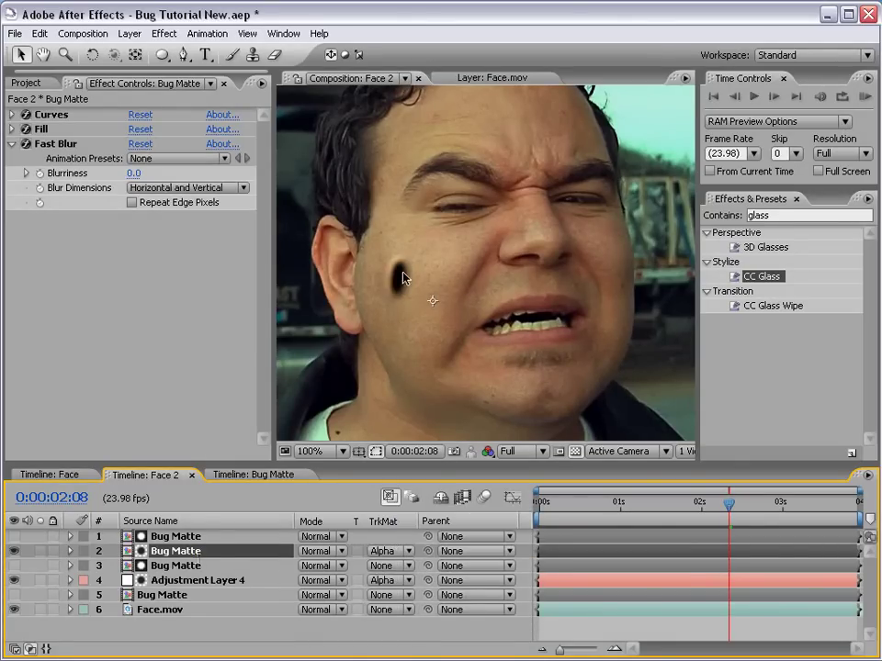
left_click(392, 553)
left_click(393, 565)
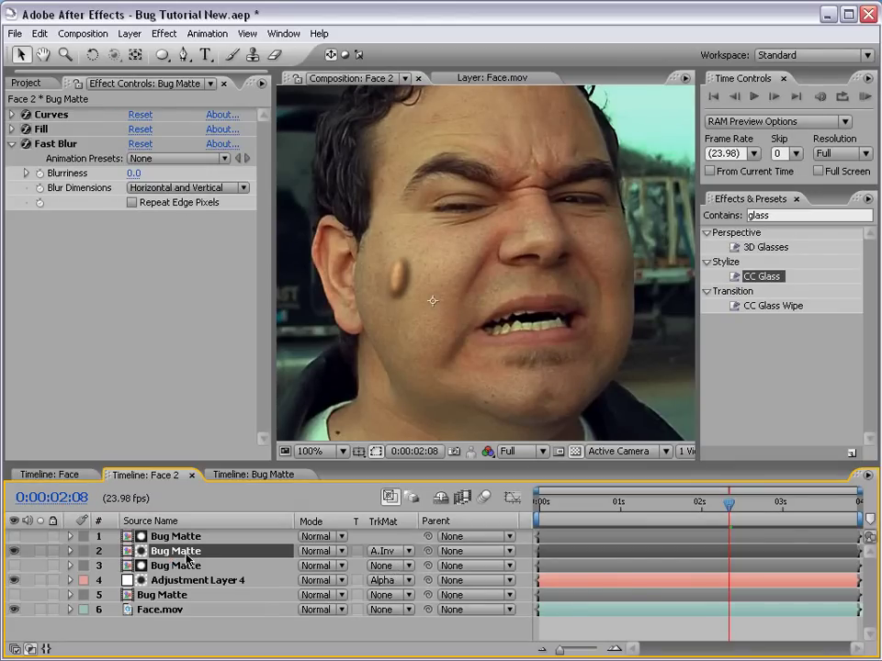
- Nudge the black Bug Matte layer slightly to the right as a shadow and set its Fast Blur Blurriness to 15
key("shift+Right")
mouse_move(409, 287)
left_mouse_down()
mouse_move(398, 284)
mouse_move(406, 289)
left_mouse_up()
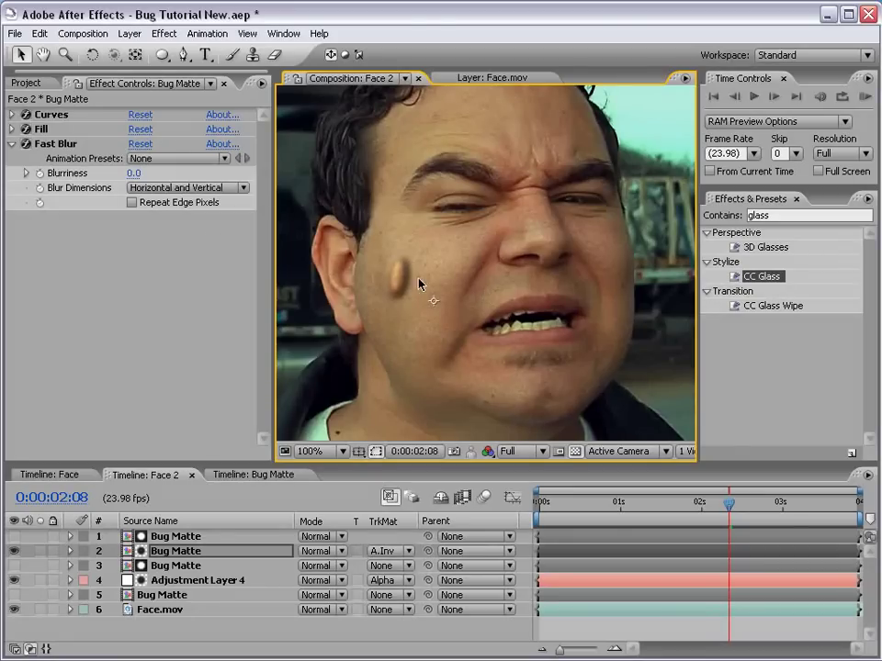
left_click_drag(133, 173, 142, 172)
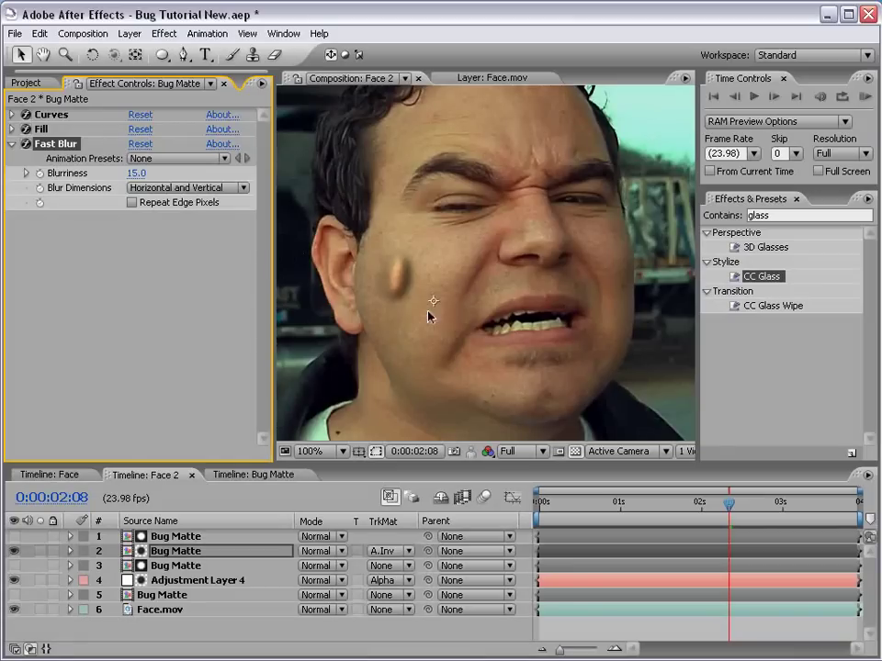
left_click(195, 553)
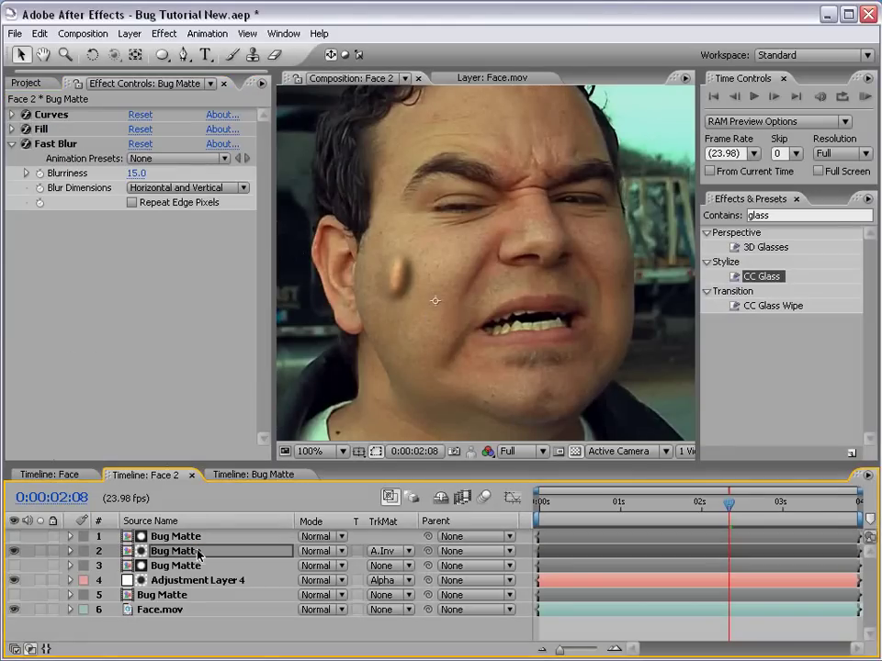
- Set the shadow Bug Matte layer's blending mode to Overlay and its Opacity to 37%
left_click(313, 552)
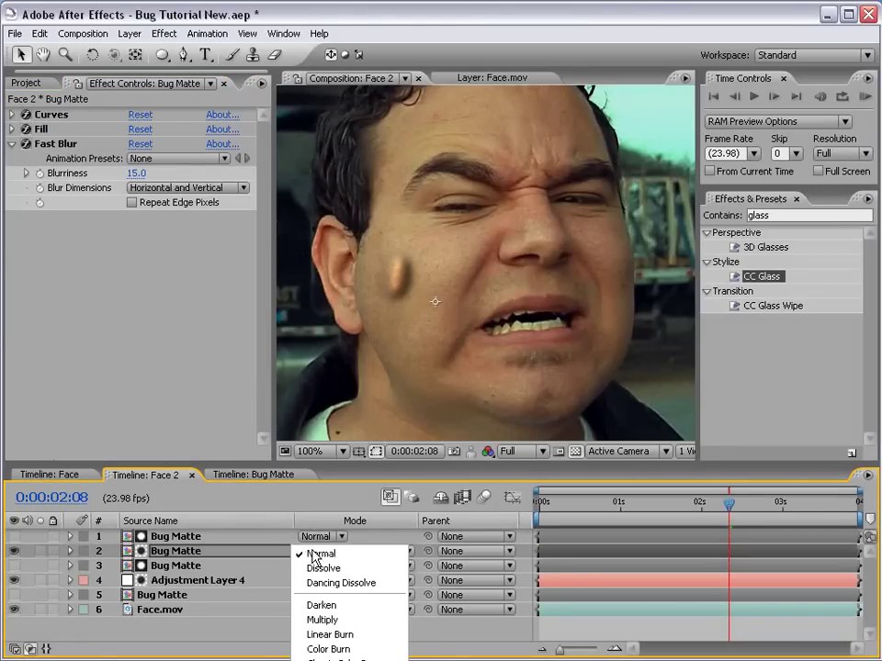
left_click(322, 660)
left_click(325, 553)
left_click(330, 552)
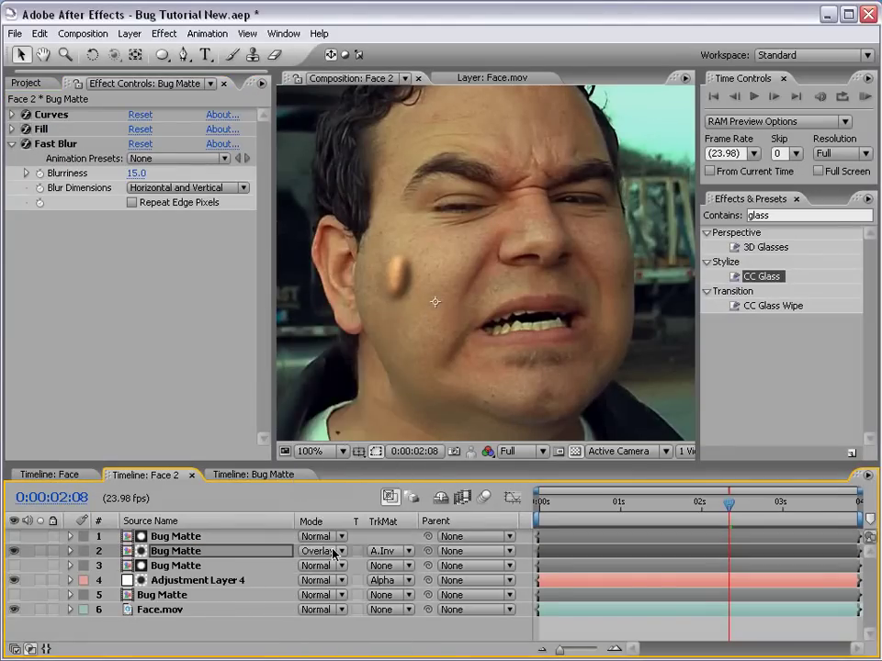
key("t")
left_click_drag(308, 566, 166, 573)
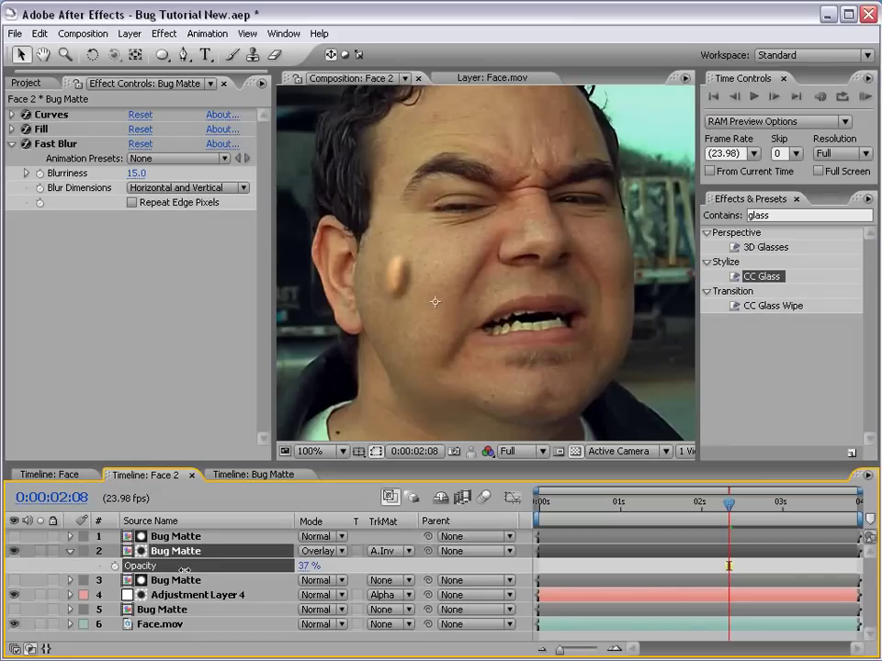
- Set the shadow Bug Matte layer's Fast Blur Blurriness to 20 and inspect the bump up close
left_click(183, 552)
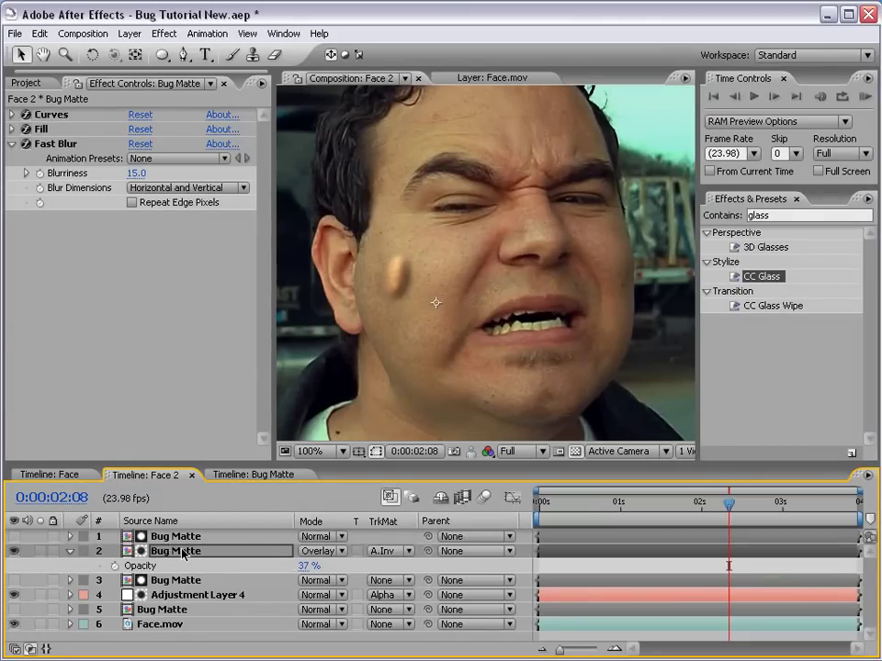
left_click_drag(132, 173, 102, 190)
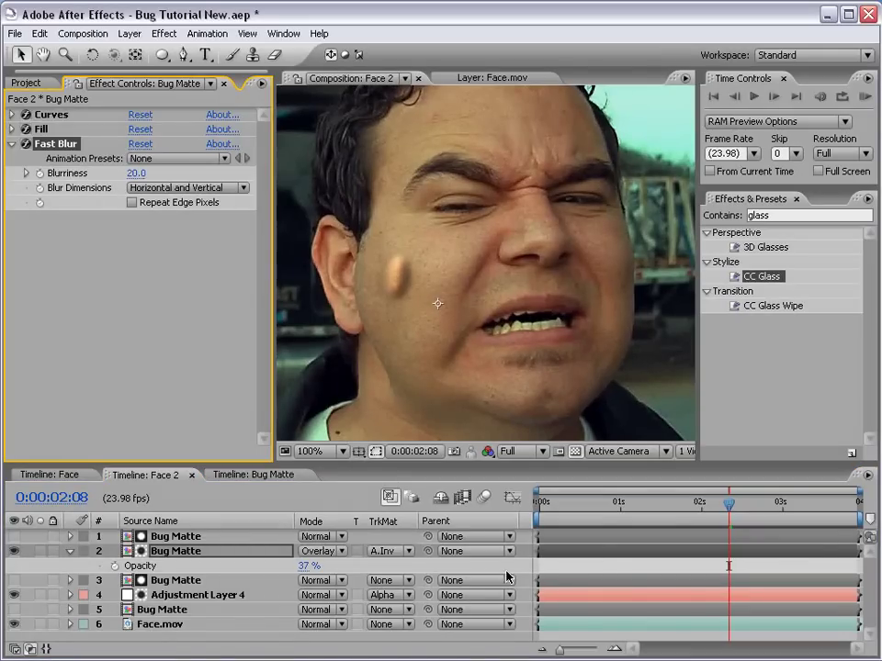
mouse_move(506, 307)
left_mouse_down()
mouse_move(552, 299)
mouse_move(517, 321)
left_mouse_up()
scroll(539, 272, "up", 1)
- Move Adjustment Layer 4 together with its Bug Matte to the top of the layer stack, above the shadow layers
left_click(158, 595)
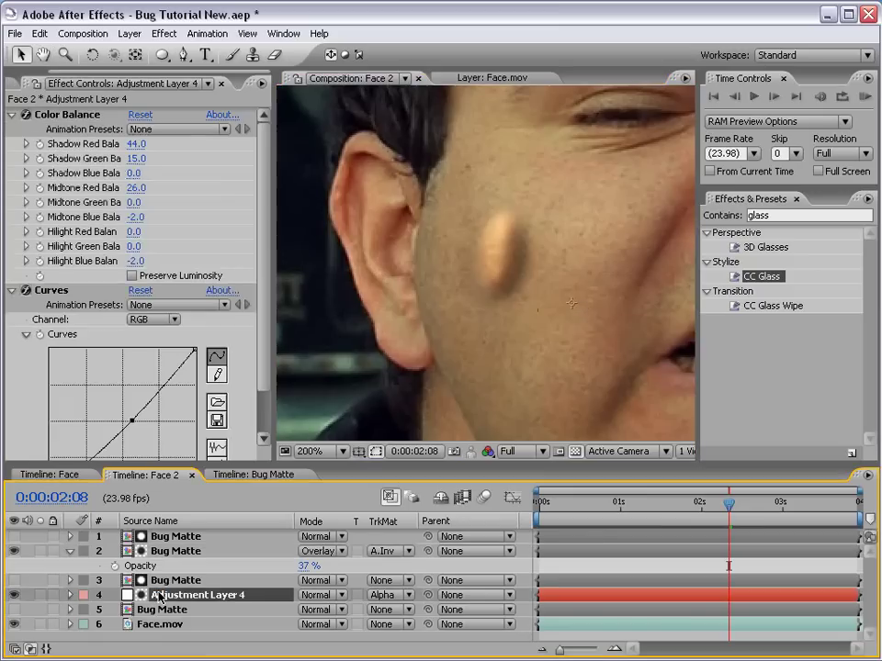
left_click(172, 580, "shift")
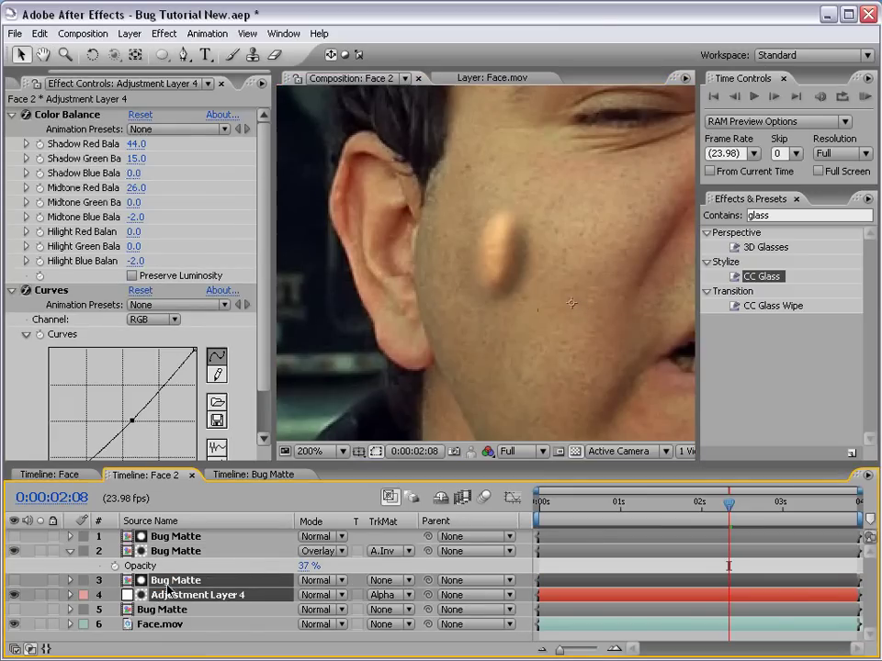
left_click_drag(173, 590, 166, 538)
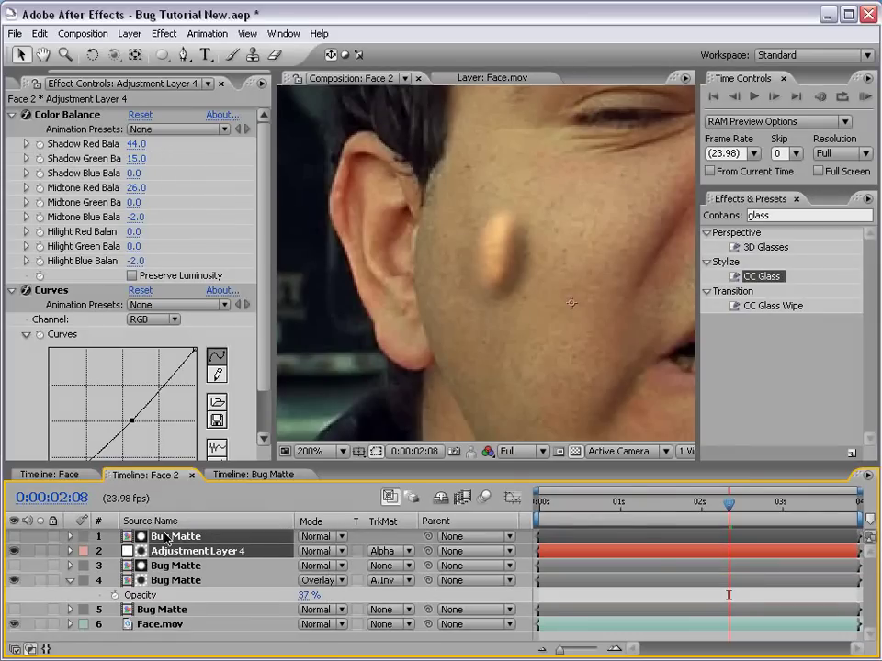
left_click(165, 566)
left_click(169, 551)
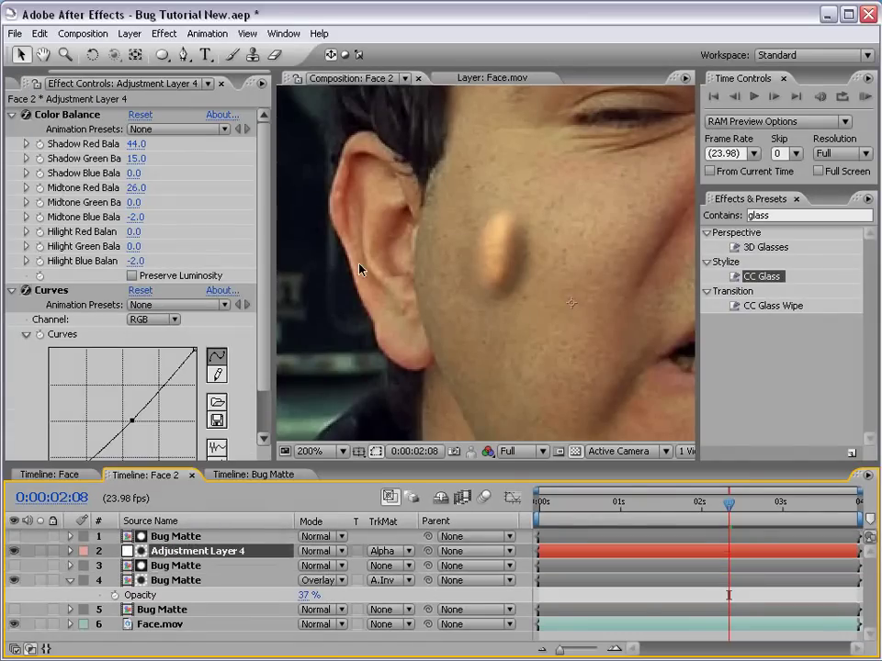
- Duplicate the unmatted Bug Matte layer directly above Face.mov and move the copy to the top of the layer stack
scroll(441, 298, "down", 1)
key("h")
left_click_drag(633, 295, 507, 261)
scroll(532, 299, "down", 1)
scroll(472, 287, "up", 1)
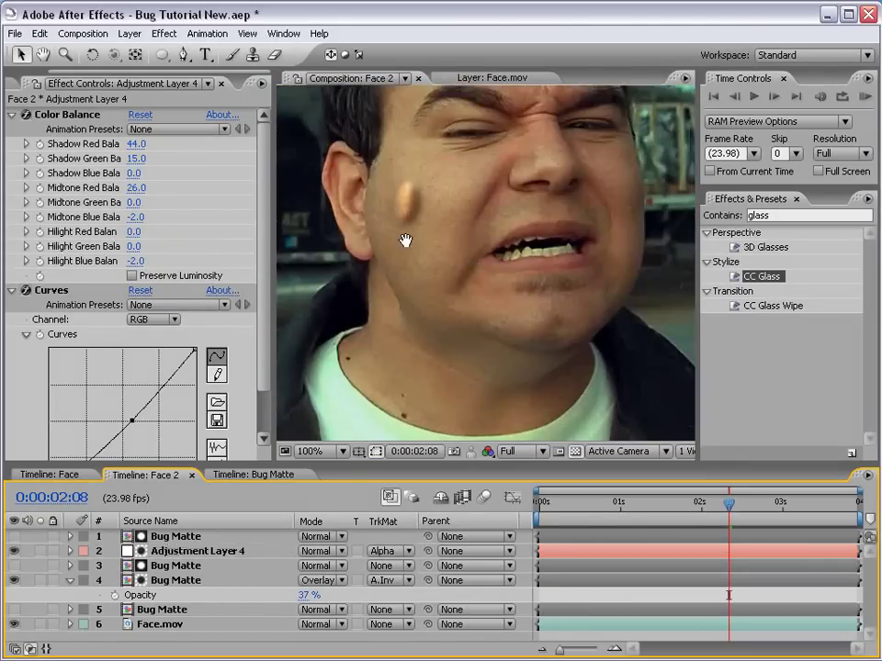
left_click_drag(405, 240, 466, 341)
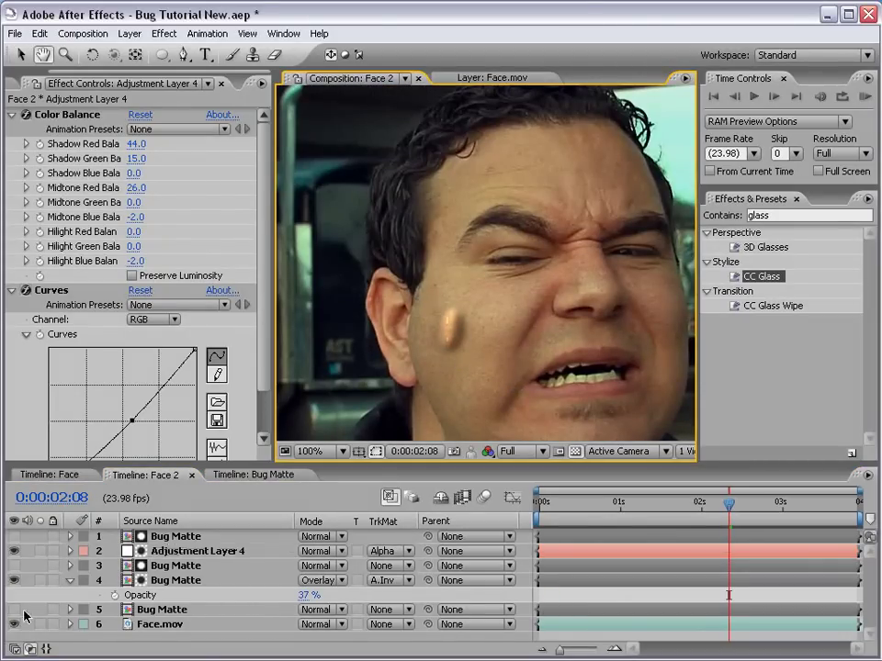
left_click(70, 580)
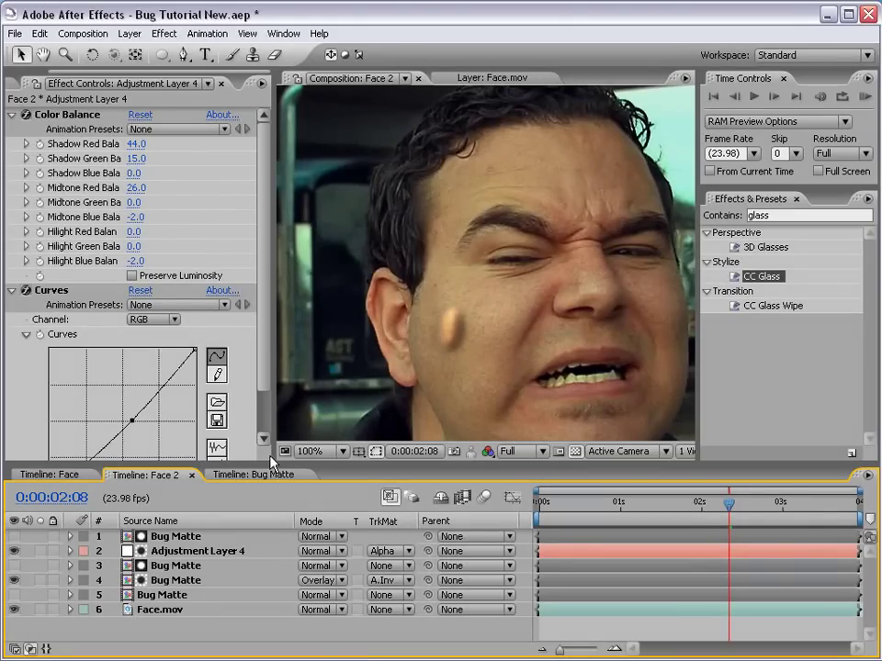
left_click(174, 599)
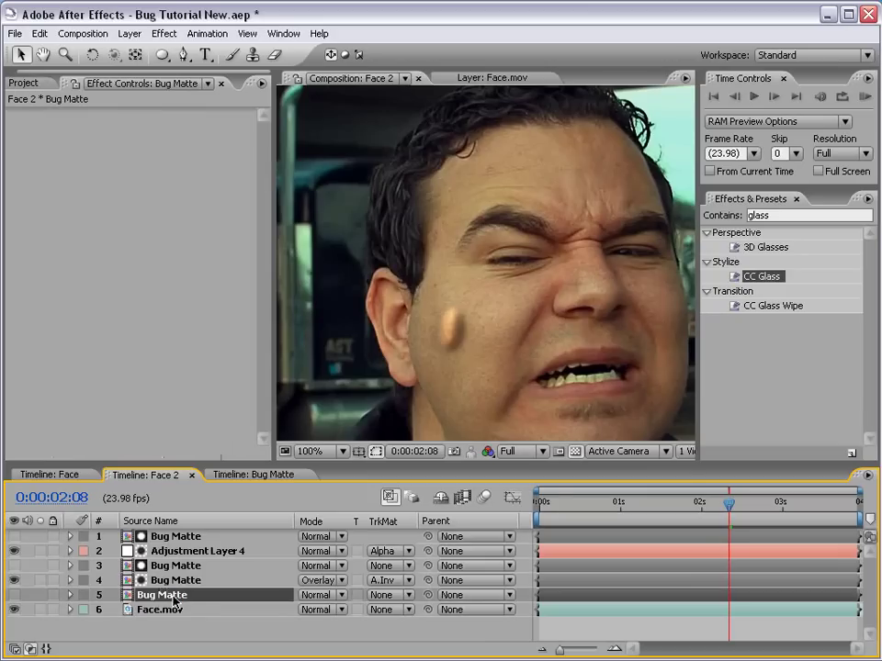
key("ctrl+d")
left_click_drag(174, 598, 163, 536)
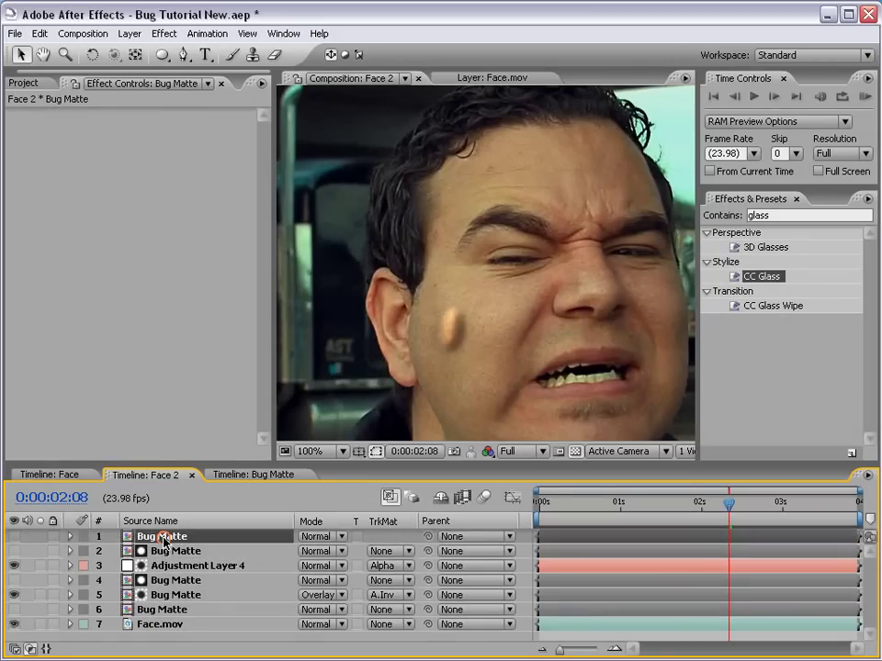
- Rename the Bug Matte layer directly above Adjustment Layer 4 as Color Correction Matte
left_click(164, 551)
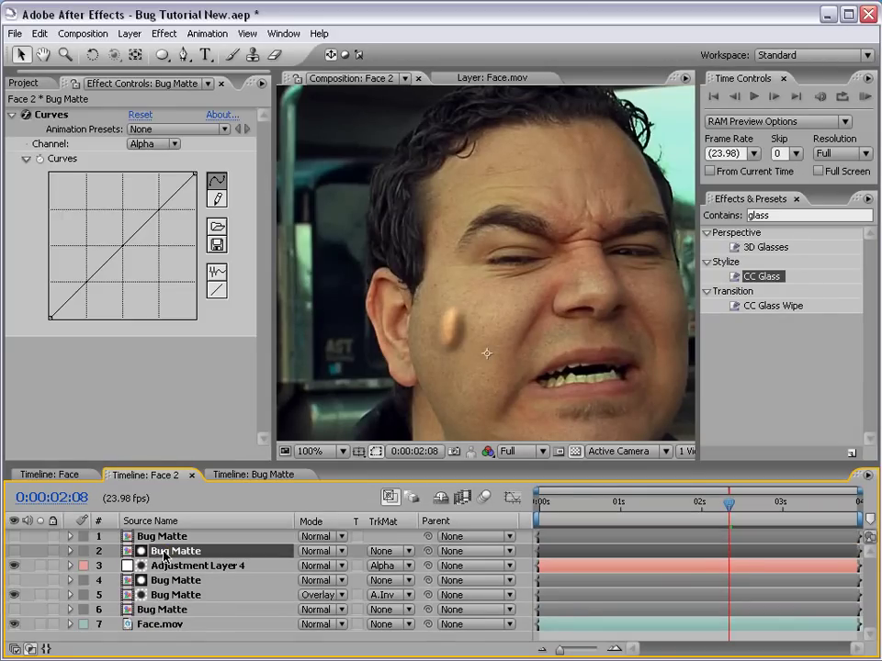
key("Return")
type("Color")
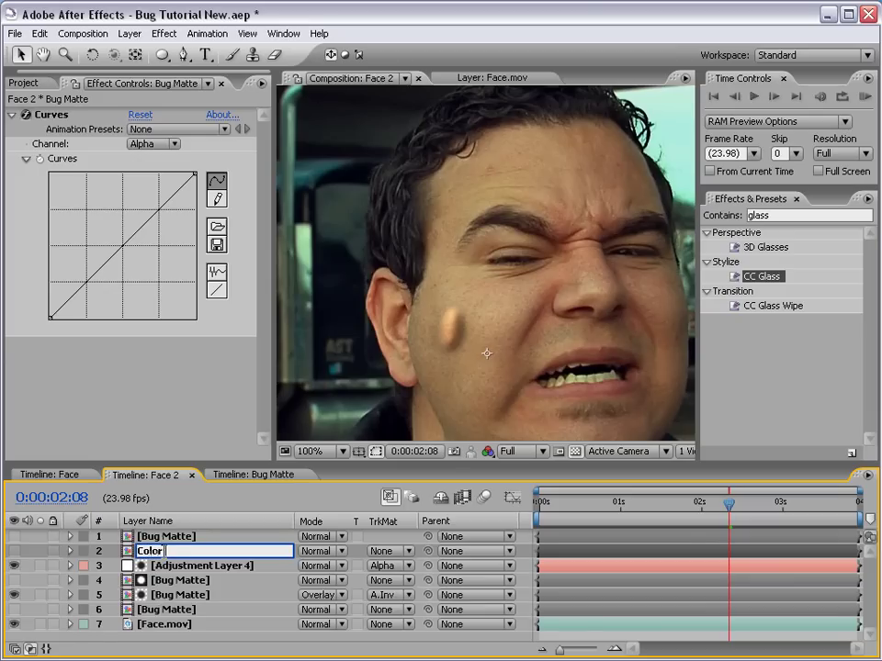
type(" Correction Matte")
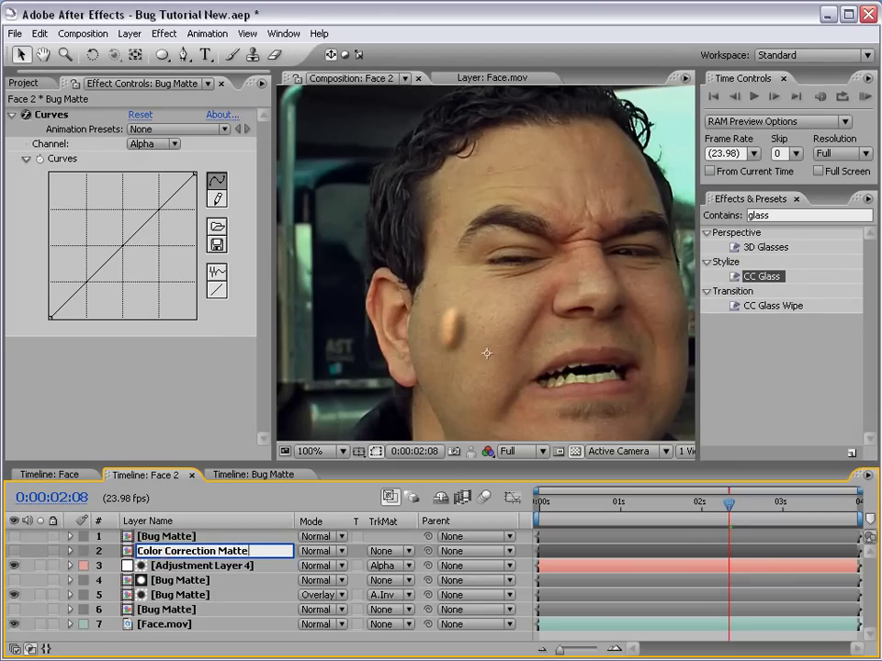
key("Return")
- Rename the Bug Matte layer directly below Adjustment Layer 4 as Shadow Matte
left_click(180, 581)
key("Return")
type("Shadow Matt")
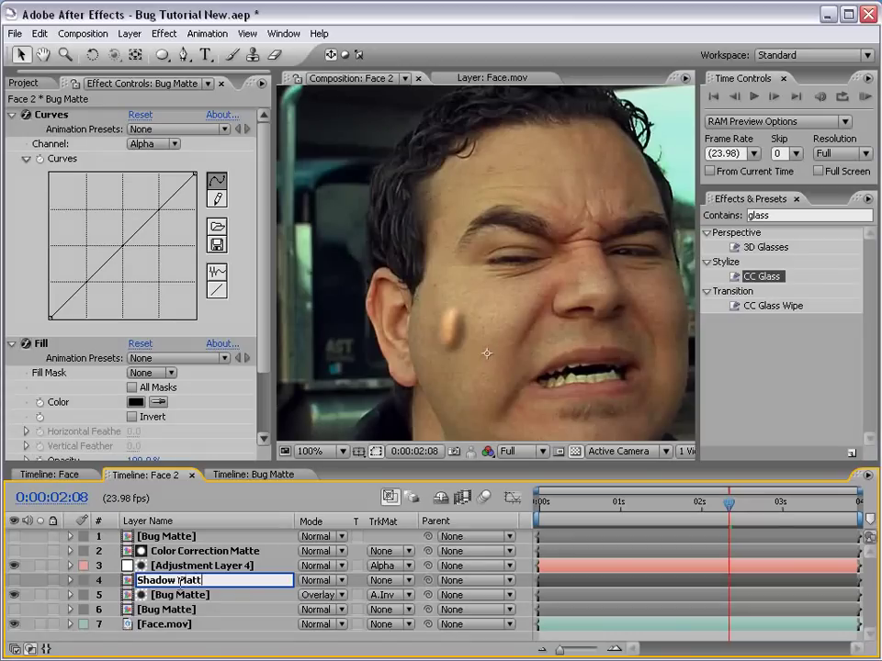
type("e")
key("Return")
- Rename the topmost Bug Matte layer as Displacement Map and turn on its visibility
left_click(168, 538)
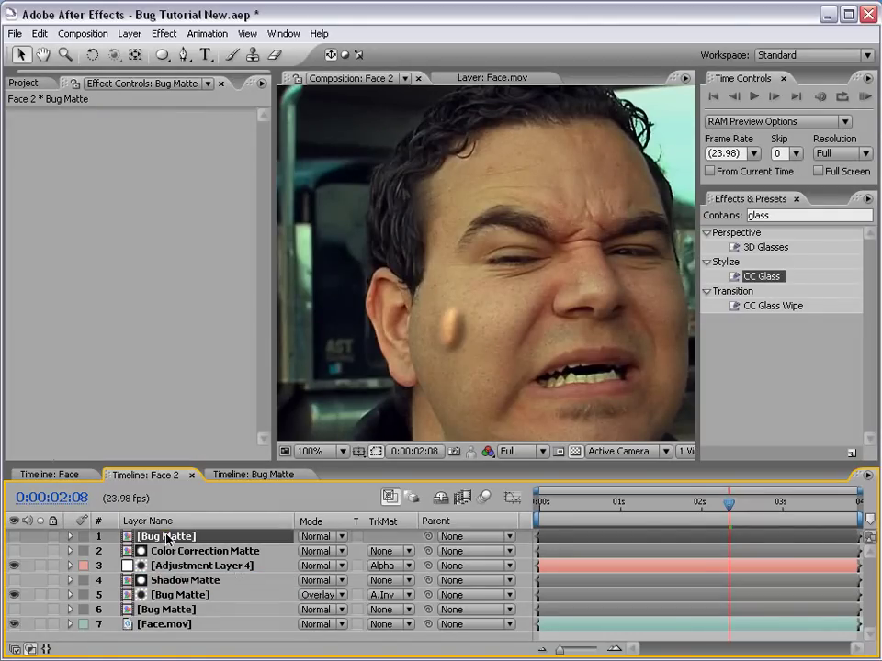
key("Return")
type("Displacement Map")
key("Return")
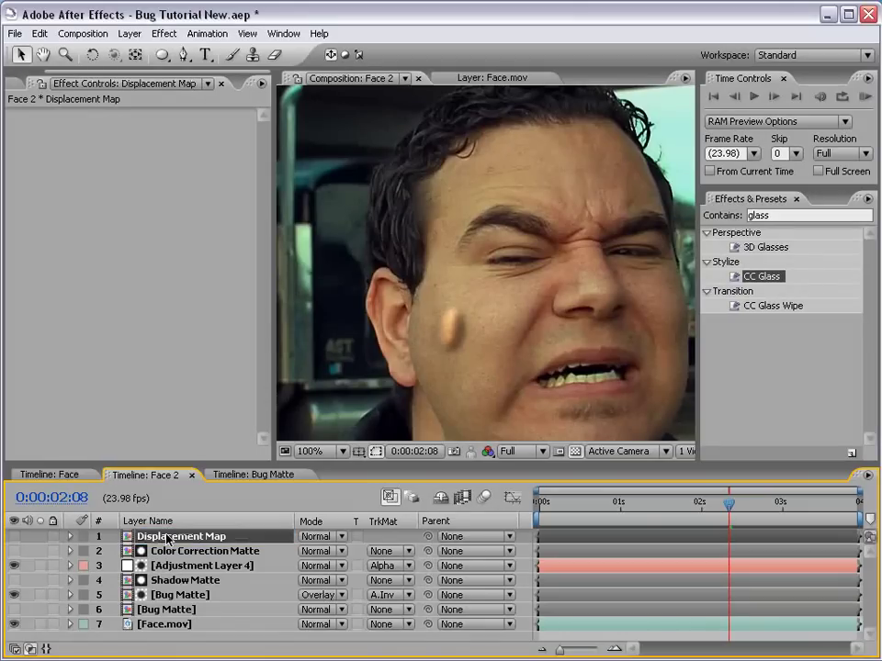
left_click(14, 536)
left_click(131, 475)
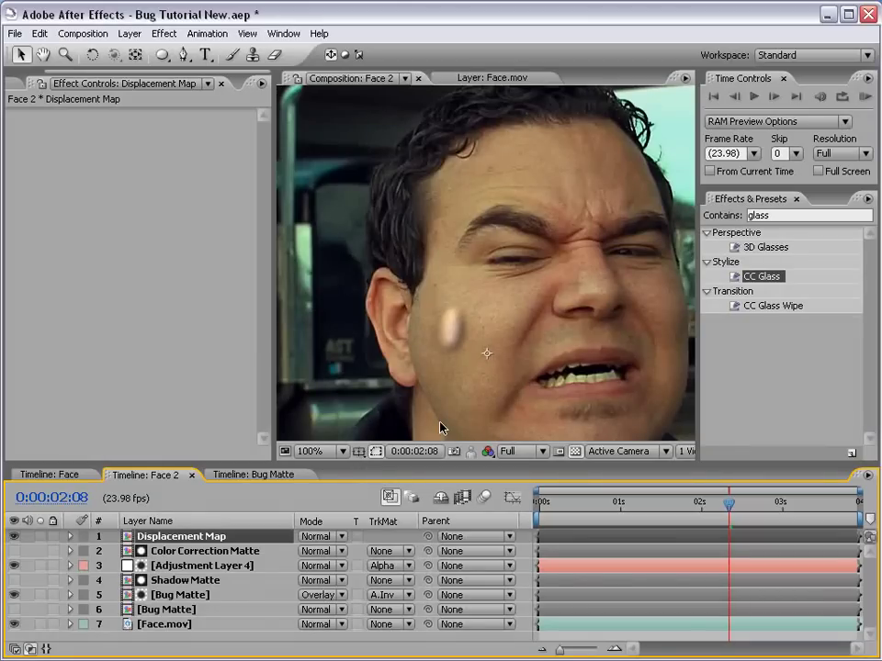
- Pre-compose the Displacement Map layer as Displacement Map Comp 1, moving all attributes into the new composition
left_click(129, 33)
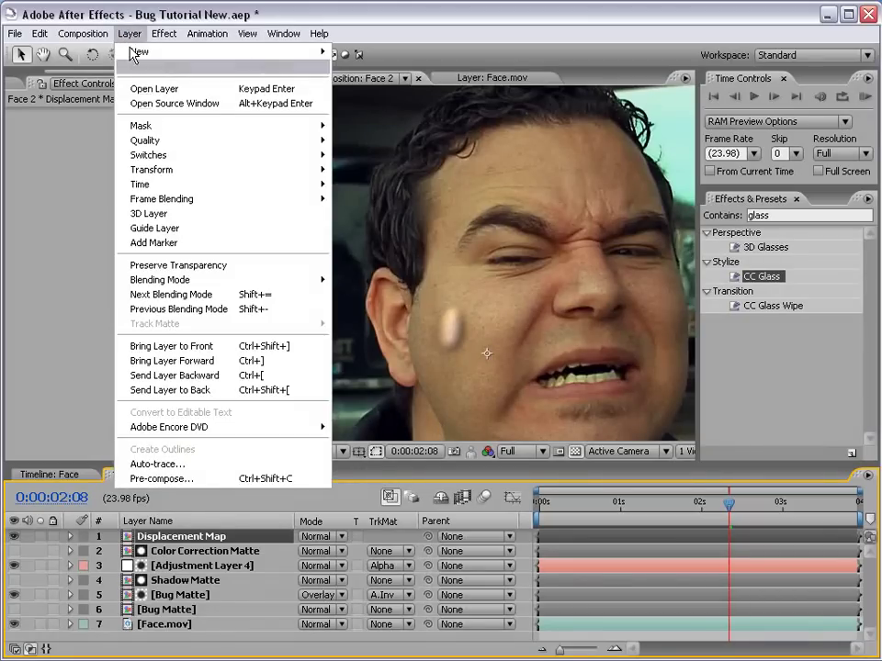
left_click(178, 479)
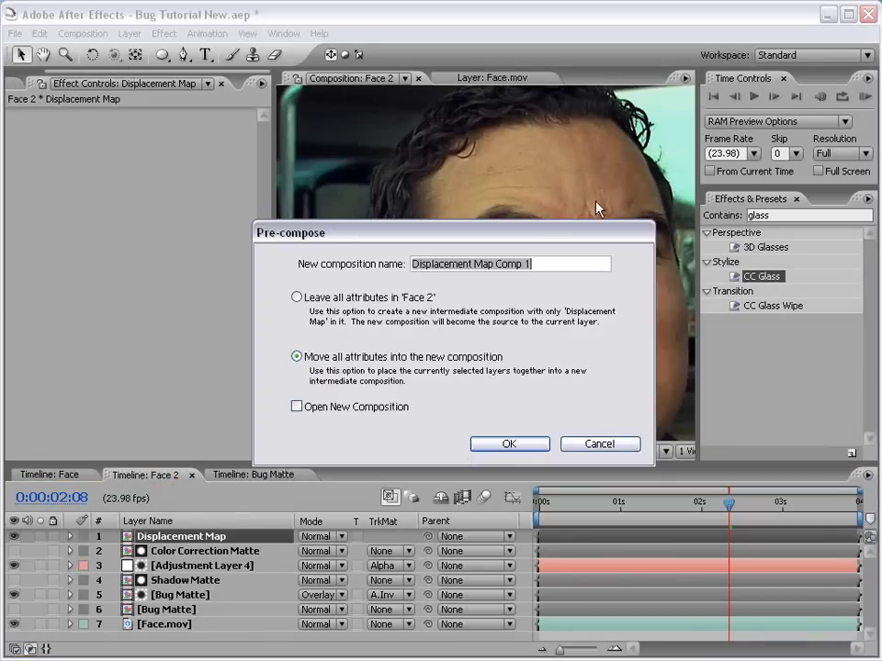
left_click(506, 444)
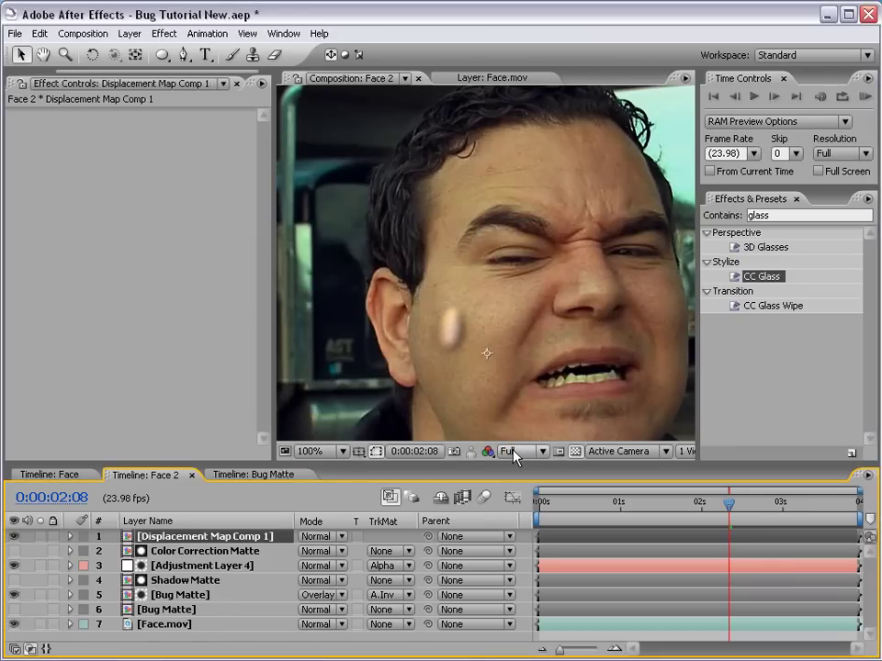
- Open Displacement Map Comp 1 and turn off its transparency grid to show the bug matte against black
double_click(163, 537)
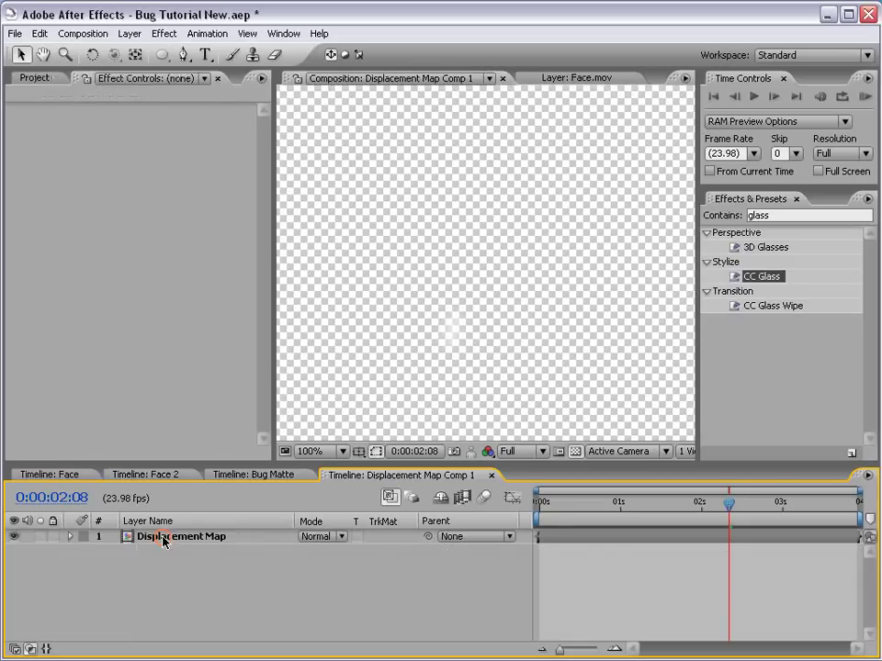
left_click(574, 453)
key("comma")
left_click_drag(484, 365, 494, 318)
left_click(213, 537)
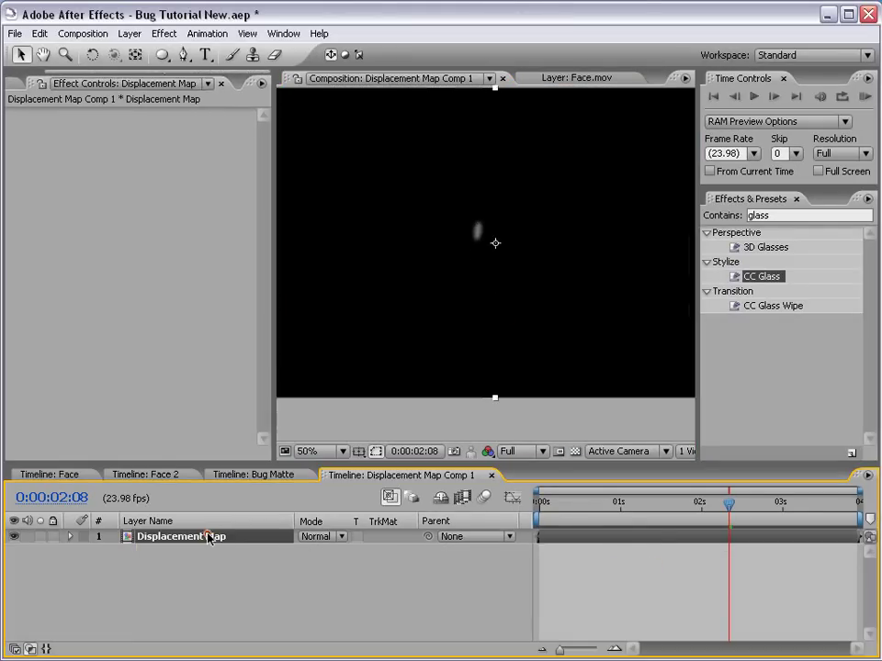
left_click(247, 580)
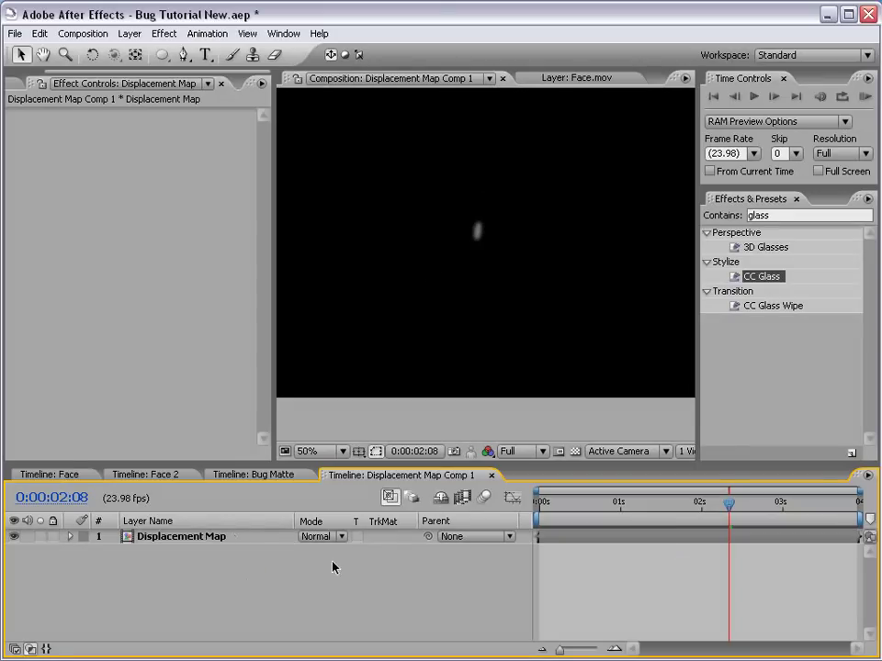
- Create a comp-size 1280 x 720 solid with a mid-gray color of RGB 126, 126, 126
left_click(130, 33)
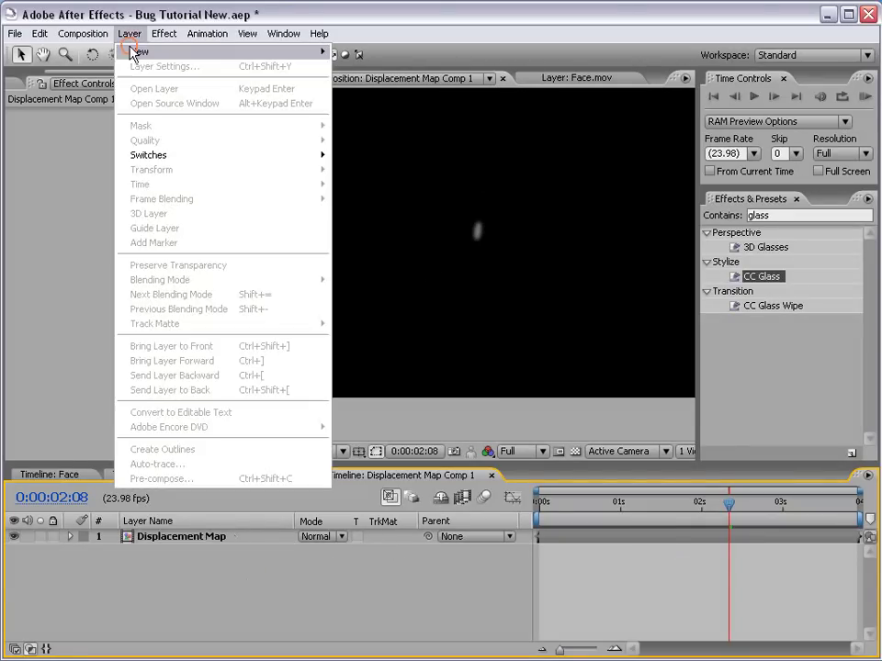
mouse_move(133, 55)
left_click(357, 66)
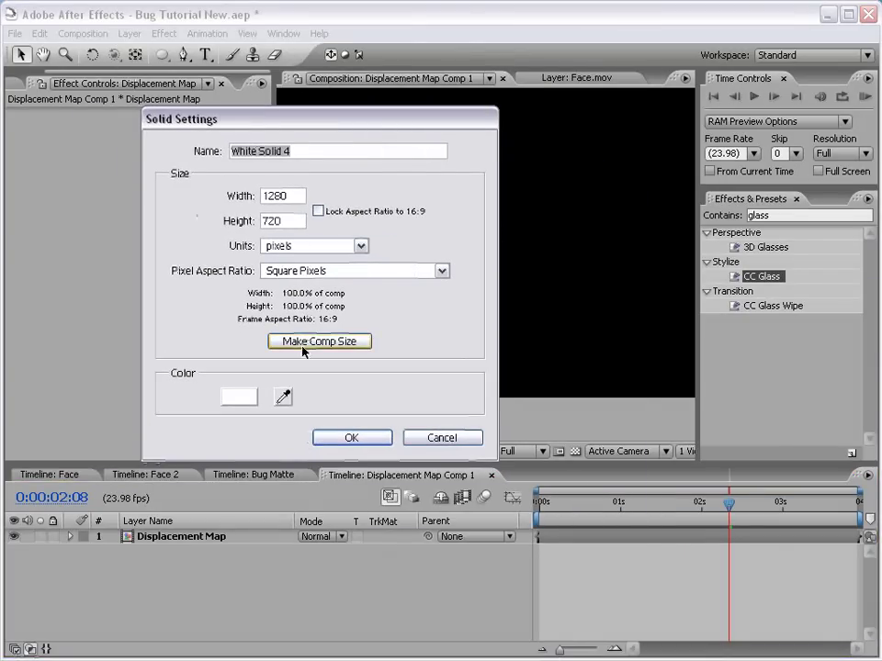
left_click(317, 342)
left_click(241, 396)
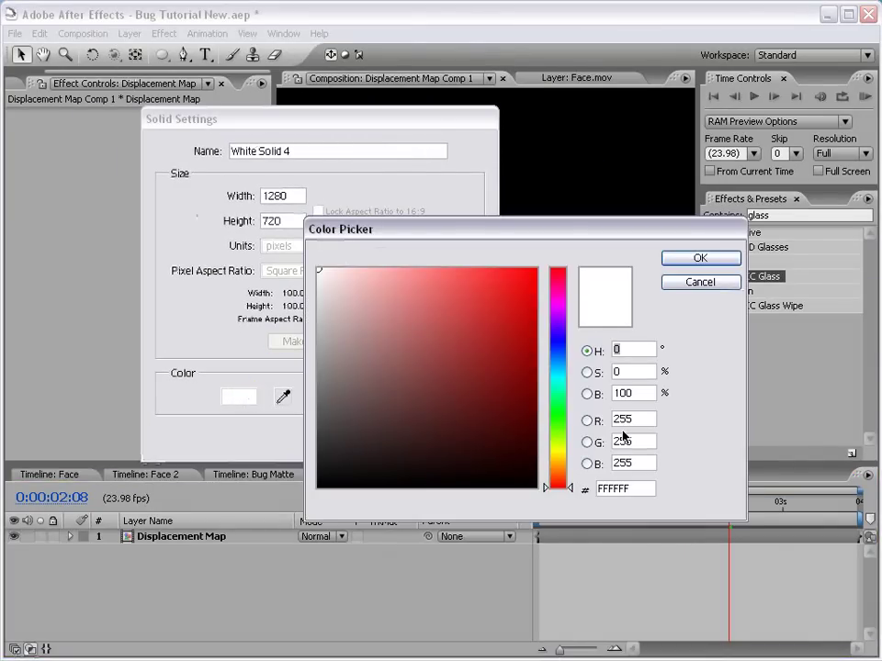
left_click(634, 419)
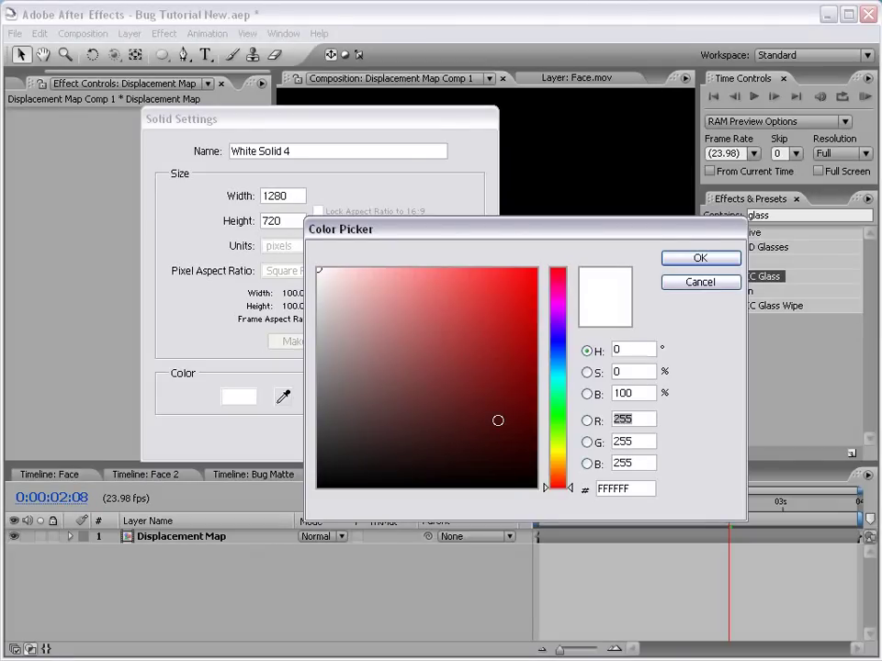
type("126")
key("Tab")
type("126")
key("Tab")
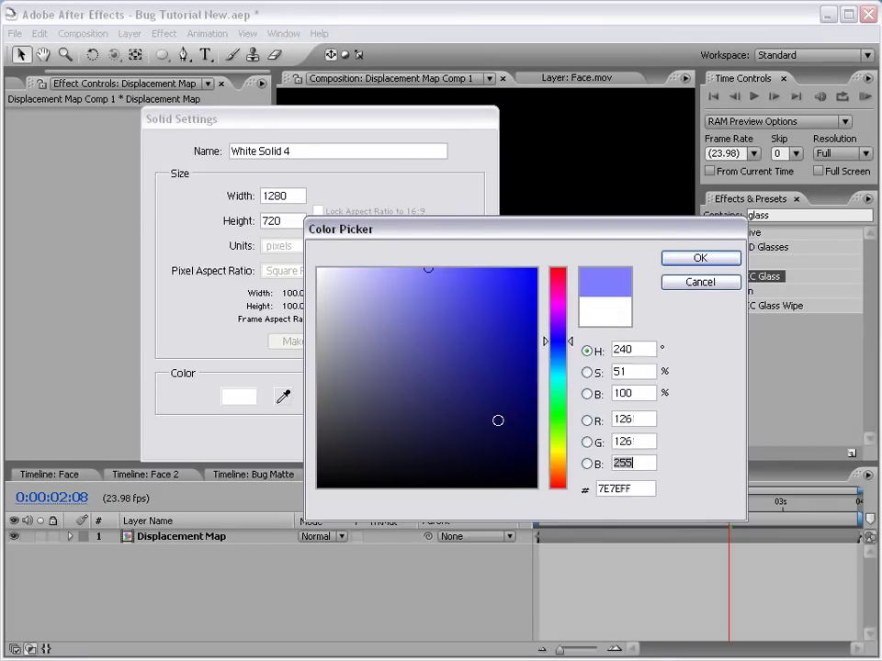
type("126")
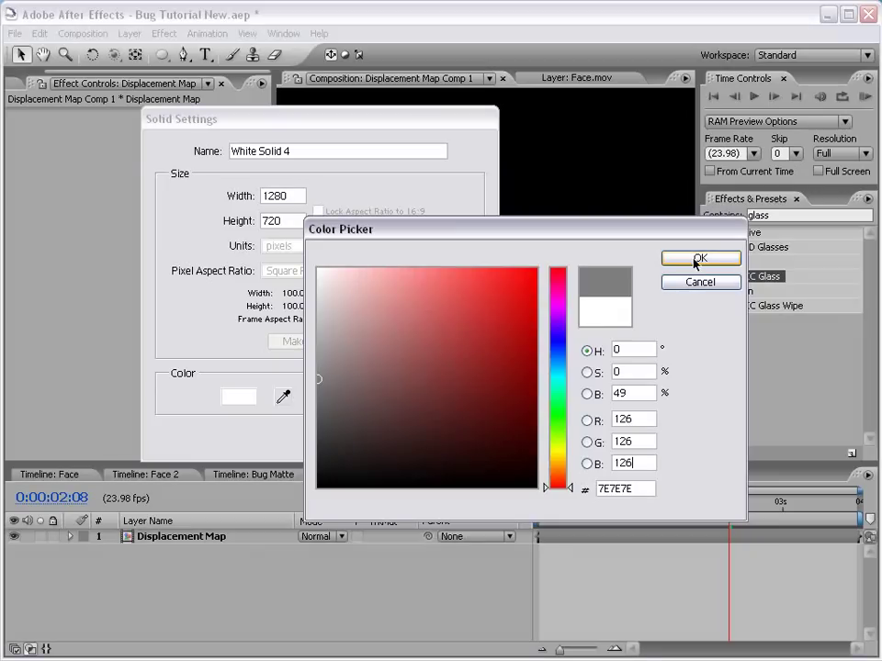
left_click(698, 259)
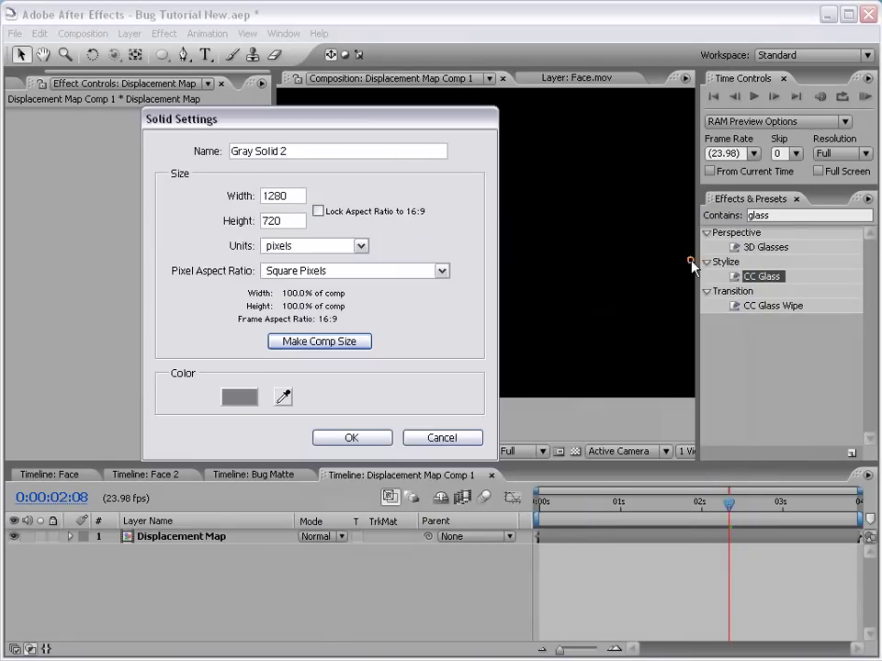
left_click(347, 437)
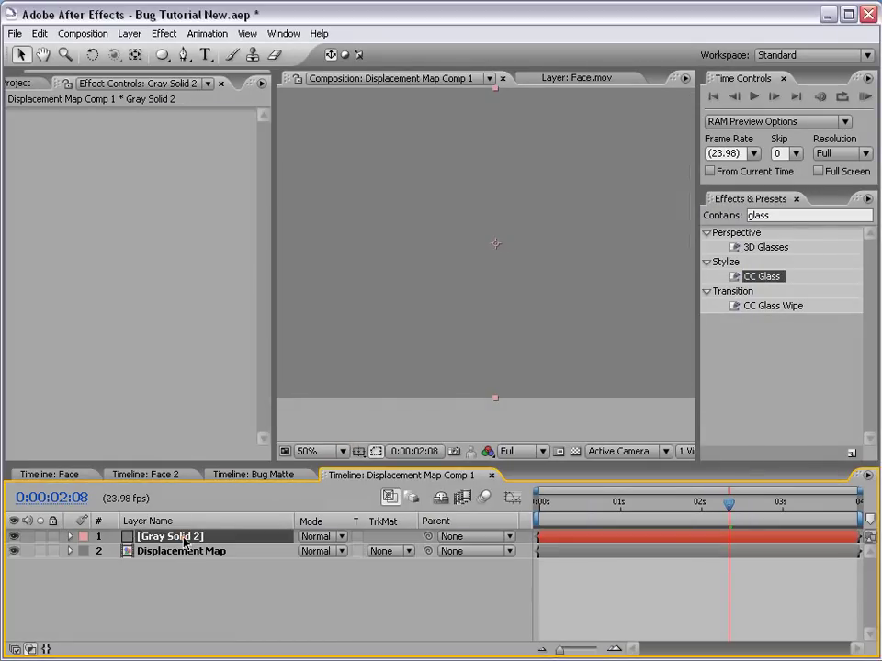
- Place the gray solid beneath the Displacement Map layer as a neutral background for the bug matte
left_click_drag(189, 536, 168, 574)
left_click(174, 537)
scroll(492, 250, "up", 1)
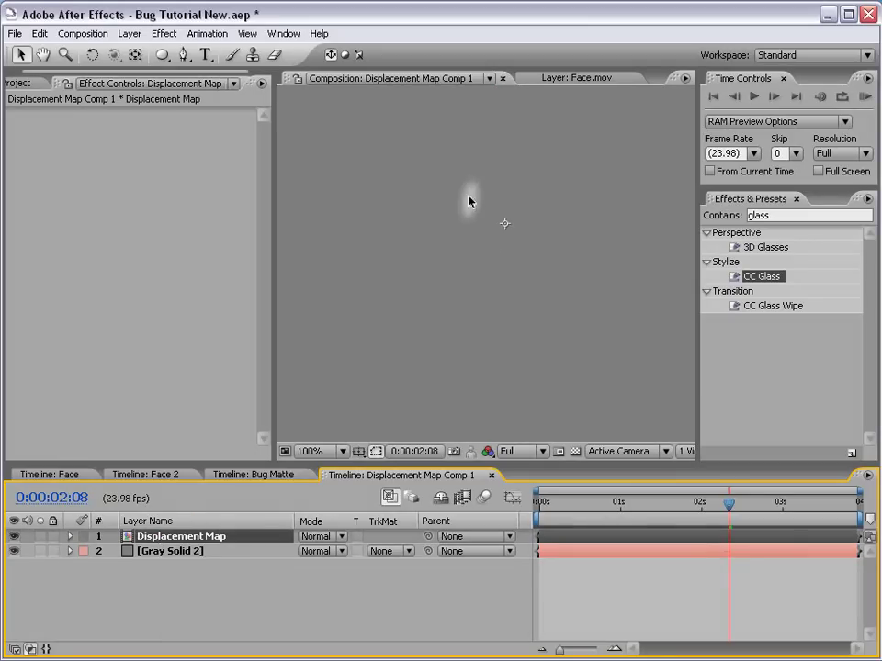
- Apply Curves to the Displacement Map layer and bend its Alpha channel curve strongly upward to make the bug matte more opaque
key("t")
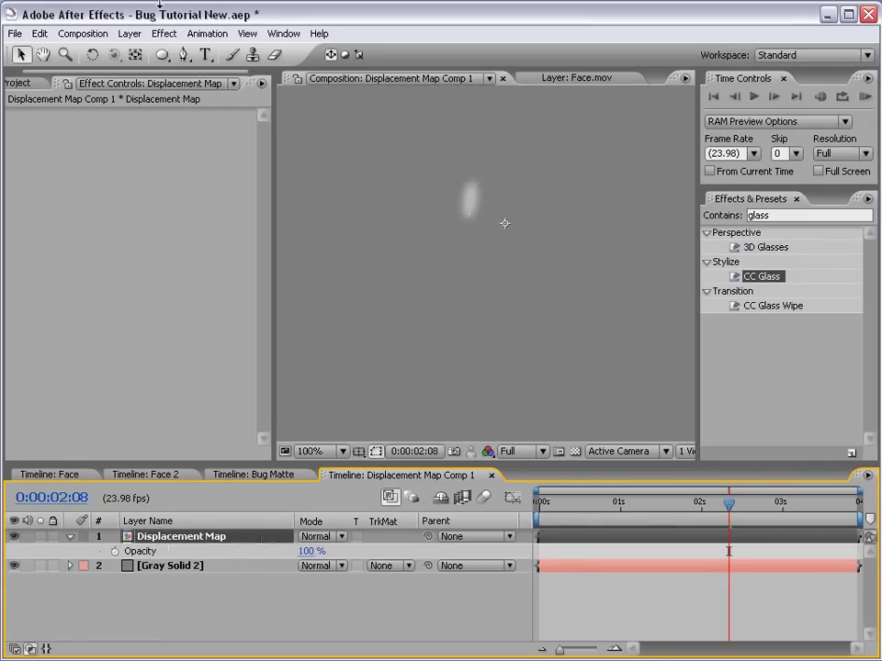
left_click(165, 34)
mouse_move(219, 205)
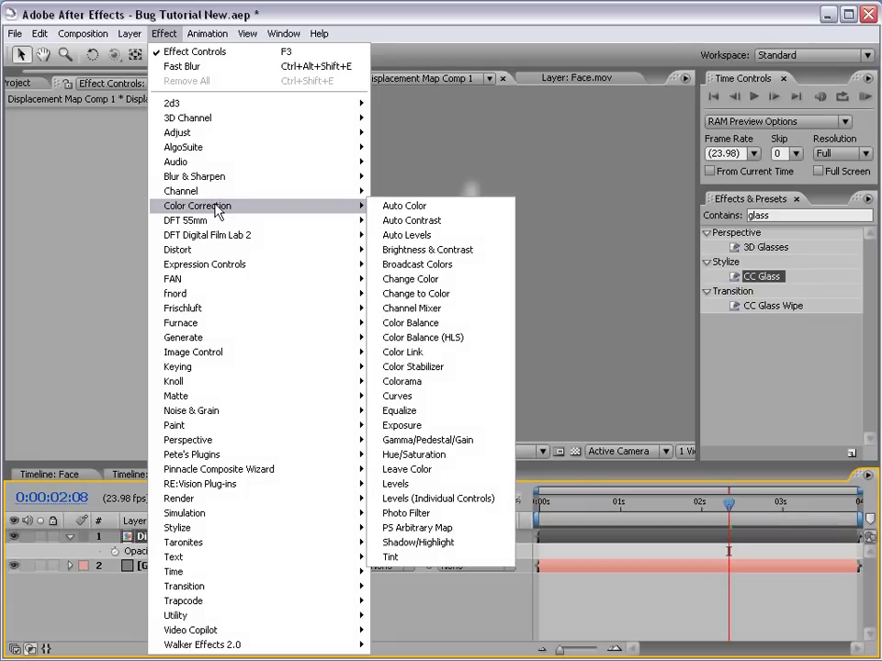
left_click(404, 396)
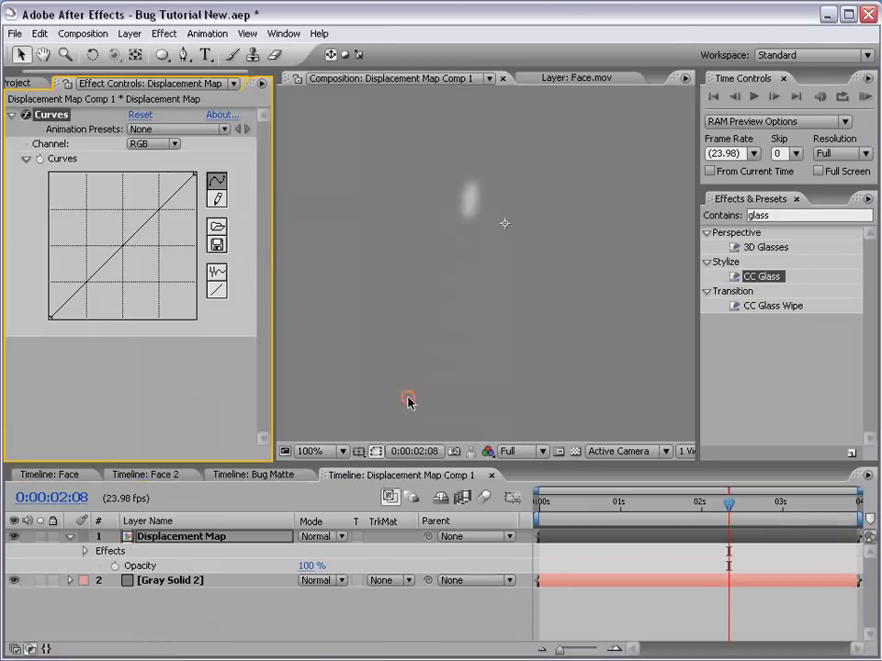
left_click(153, 145)
left_click(155, 205)
left_click_drag(128, 240, 96, 214)
left_click(100, 215)
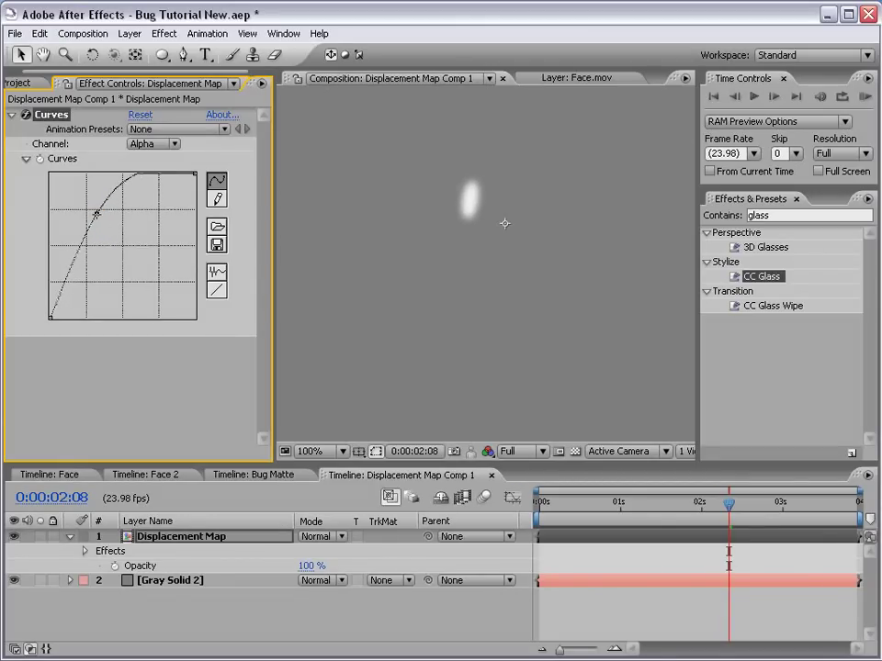
- Close Displacement Map Comp 1's timeline and check the nested map in Face 2, switching its visibility off and on
left_click(492, 475)
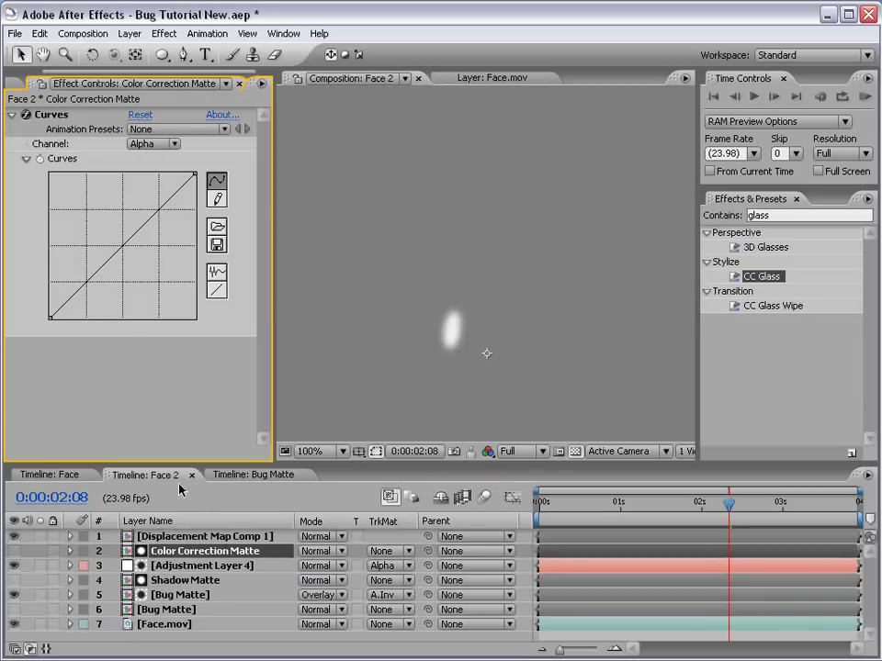
left_click(314, 476)
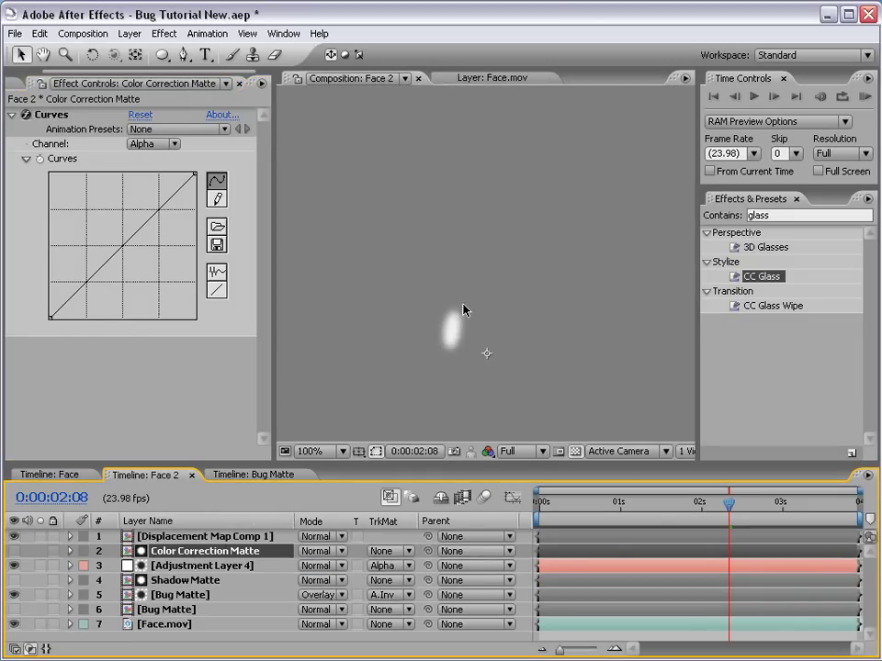
scroll(464, 310, "down", 2)
key("space")
left_click_drag(435, 357, 446, 303)
left_click(16, 537)
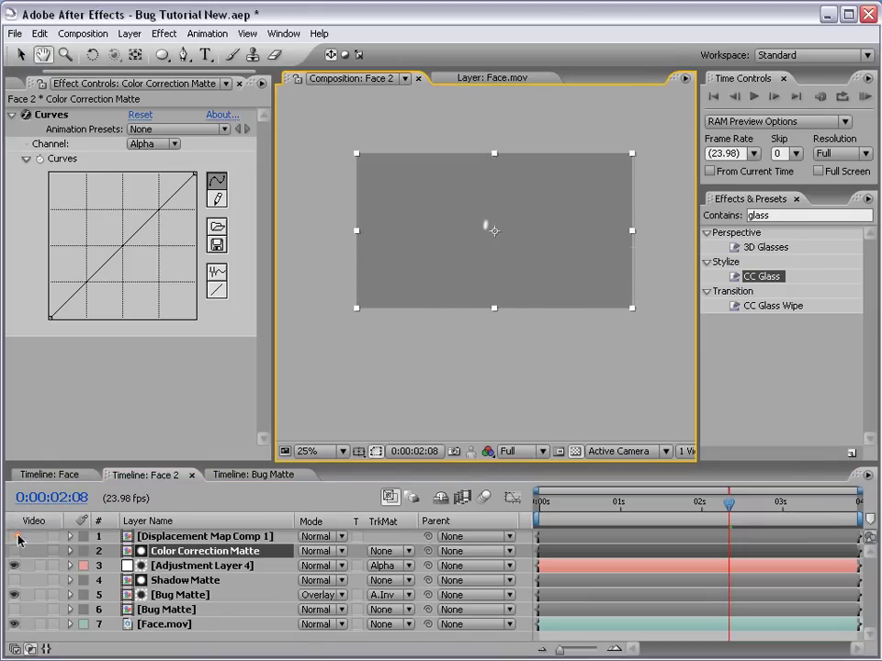
left_click(14, 537)
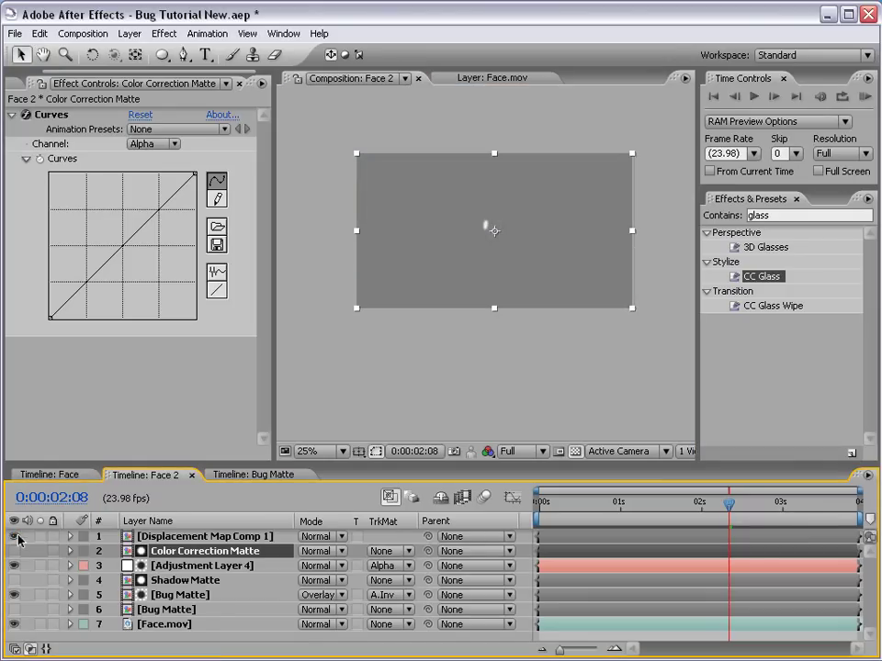
- Hide the nested Displacement Map Comp 1 layer and add a new adjustment layer above everything in Face 2
left_click(15, 537)
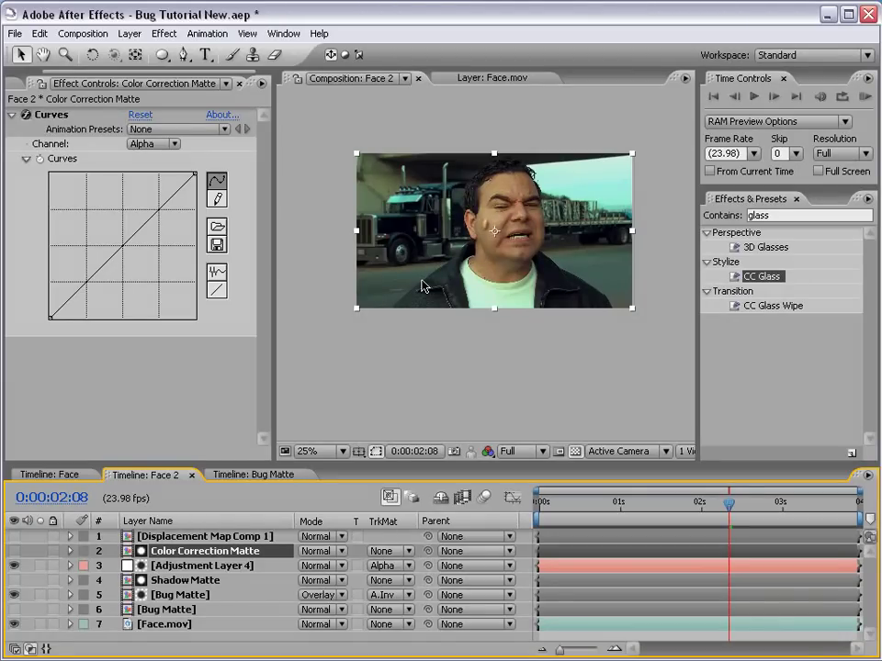
key("period")
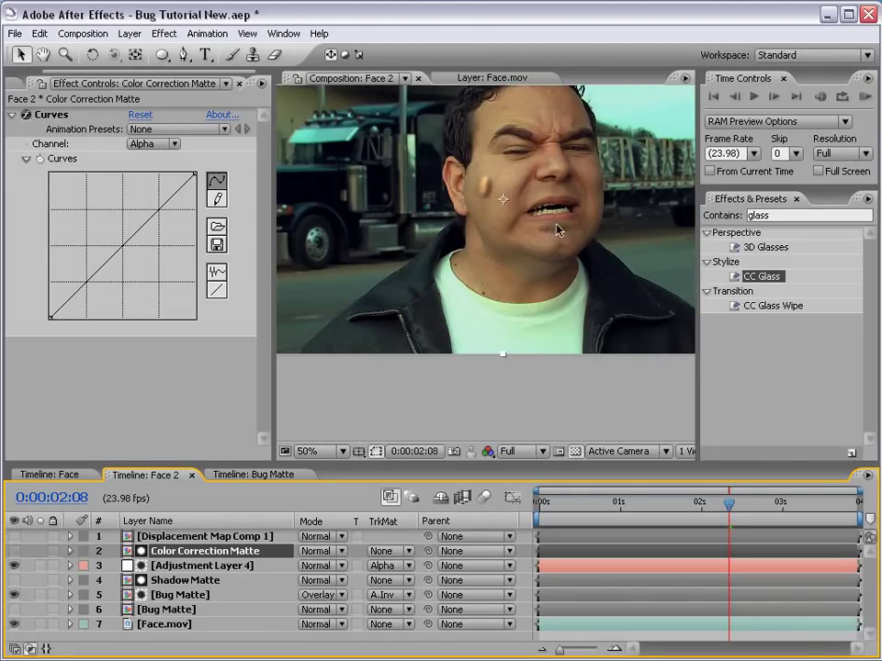
left_click(129, 33)
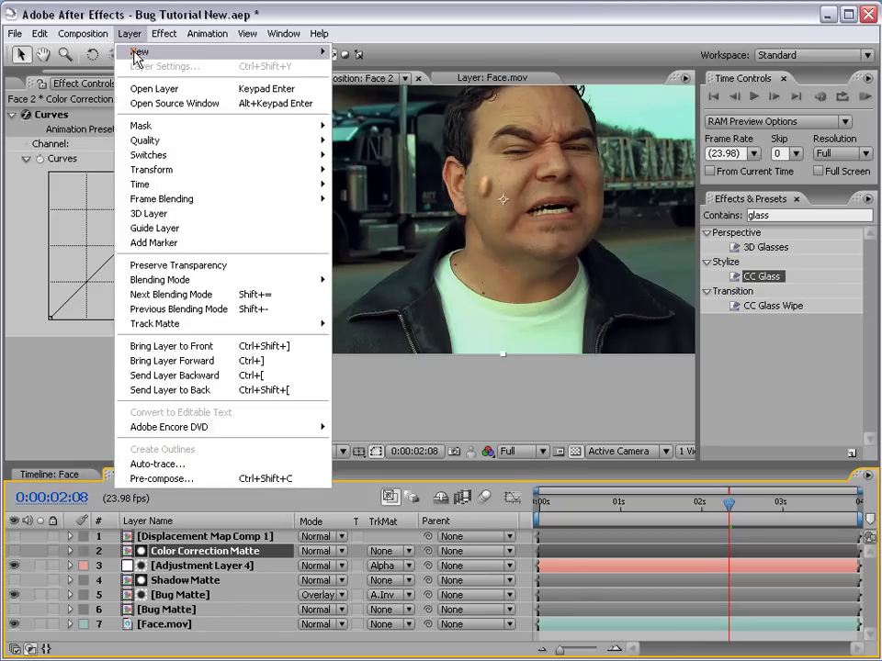
mouse_move(156, 52)
left_click(382, 125)
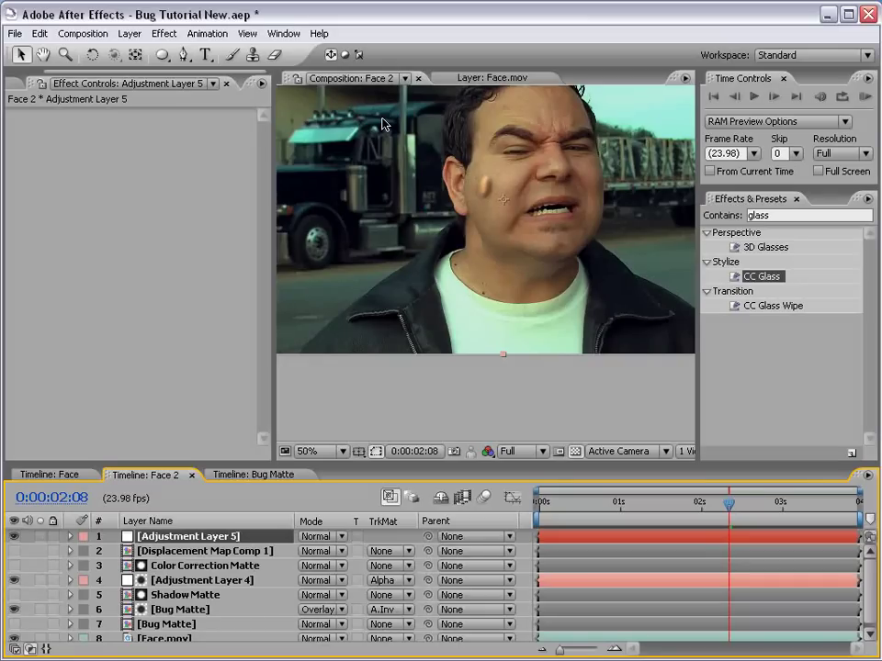
- Apply the Displacement Map effect to the new adjustment layer and choose Displacement Map Comp 1 as its map layer
left_click(166, 33)
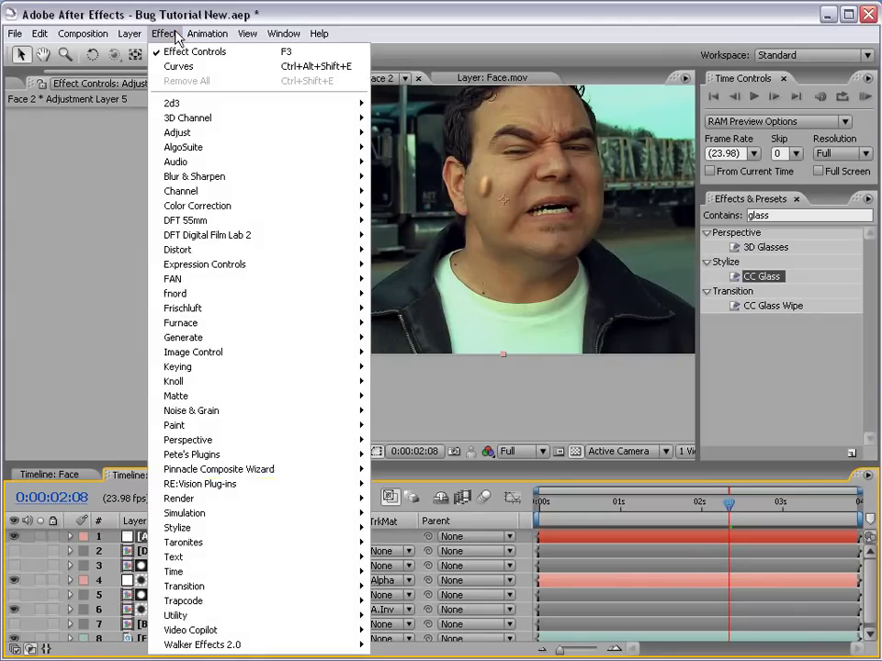
mouse_move(179, 250)
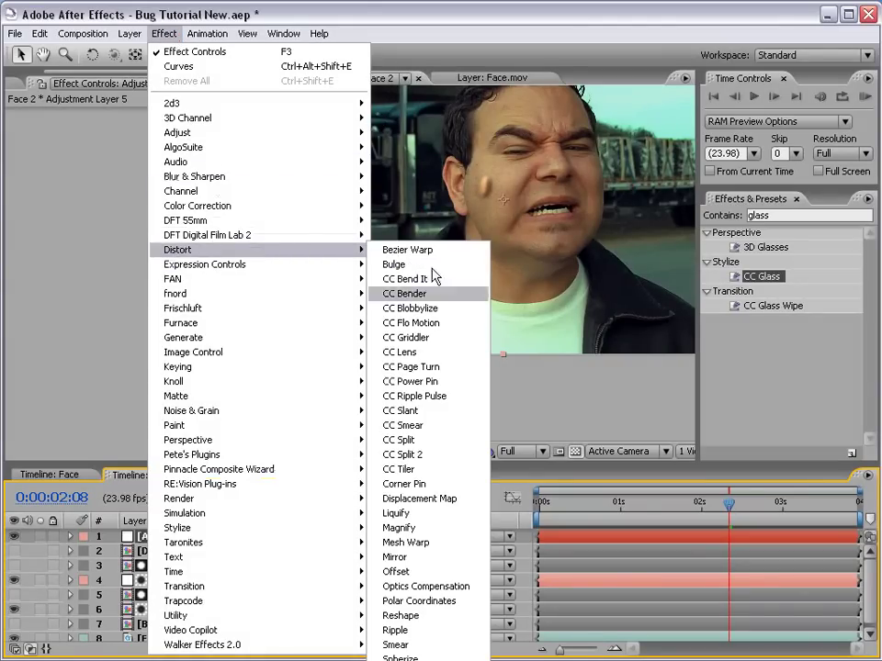
left_click(434, 501)
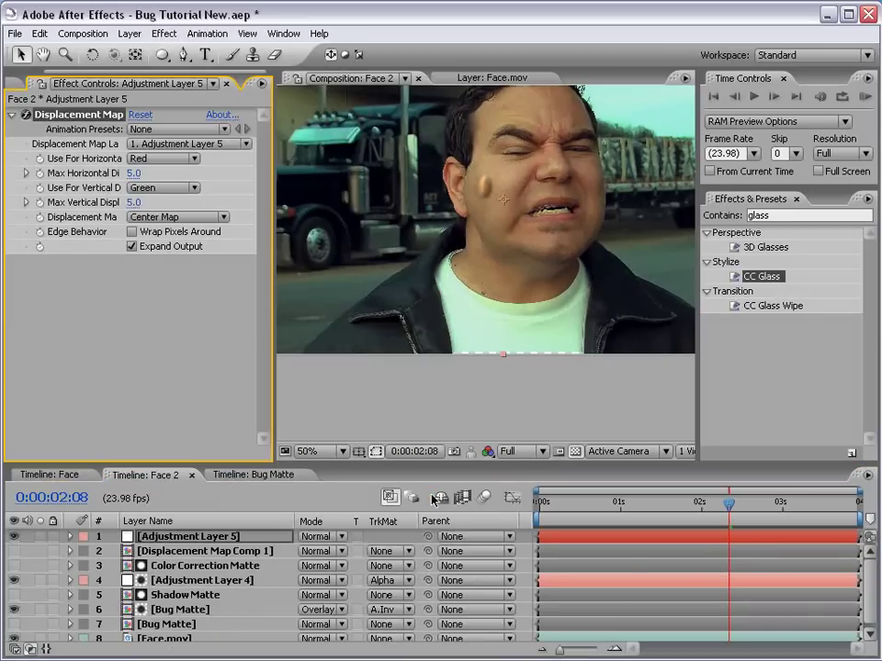
key("h")
left_click_drag(520, 184, 546, 253)
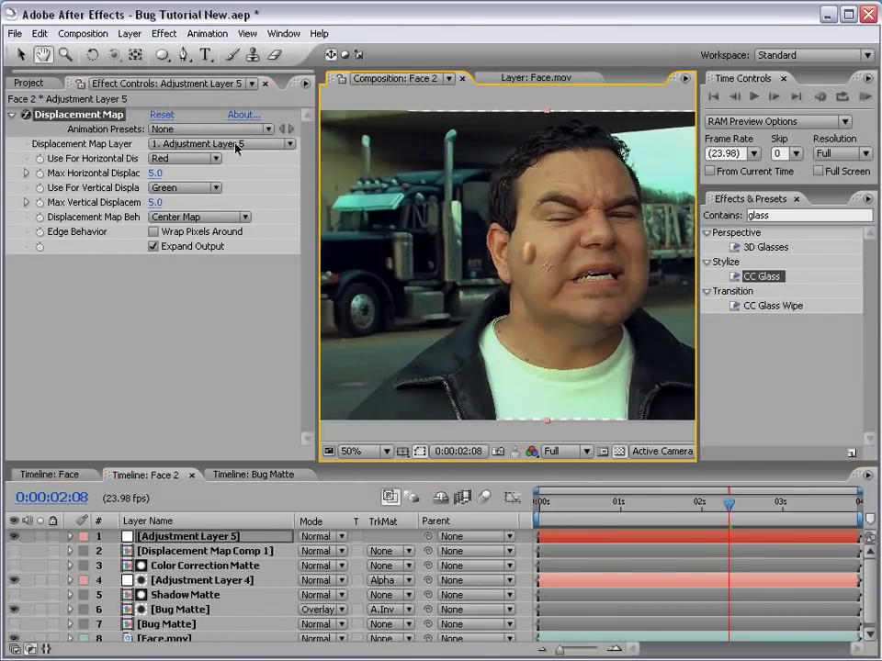
left_click(235, 144)
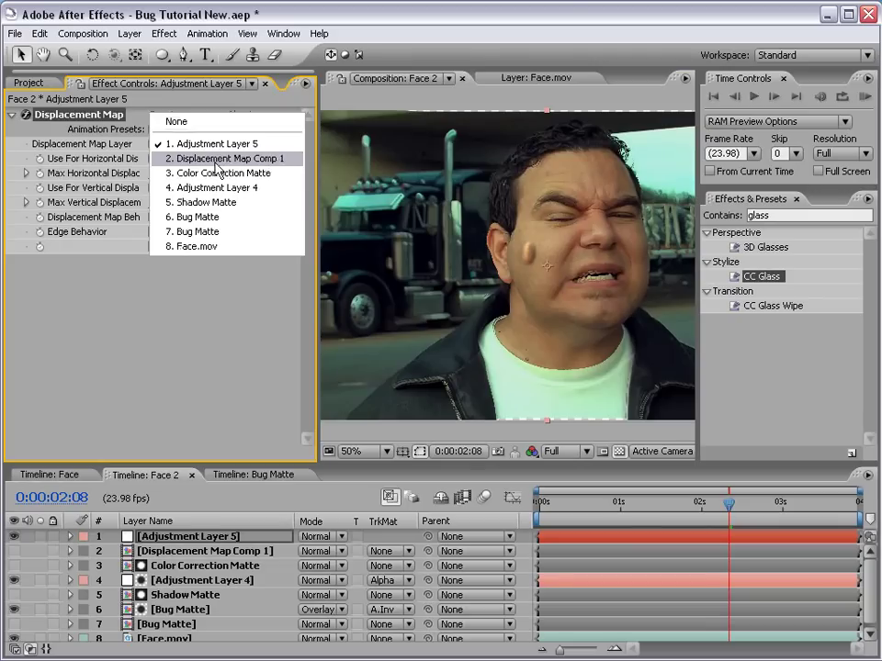
left_click(286, 160)
- Set both the maximum horizontal and maximum vertical displacement of the effect to 0
scroll(586, 299, "up", 1)
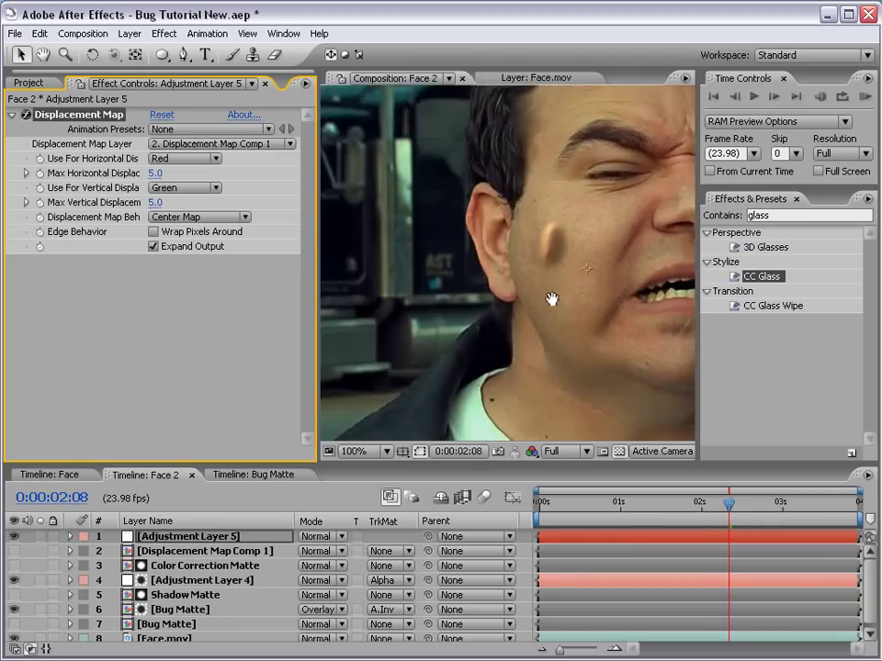
left_click_drag(604, 273, 521, 274)
left_click(153, 174)
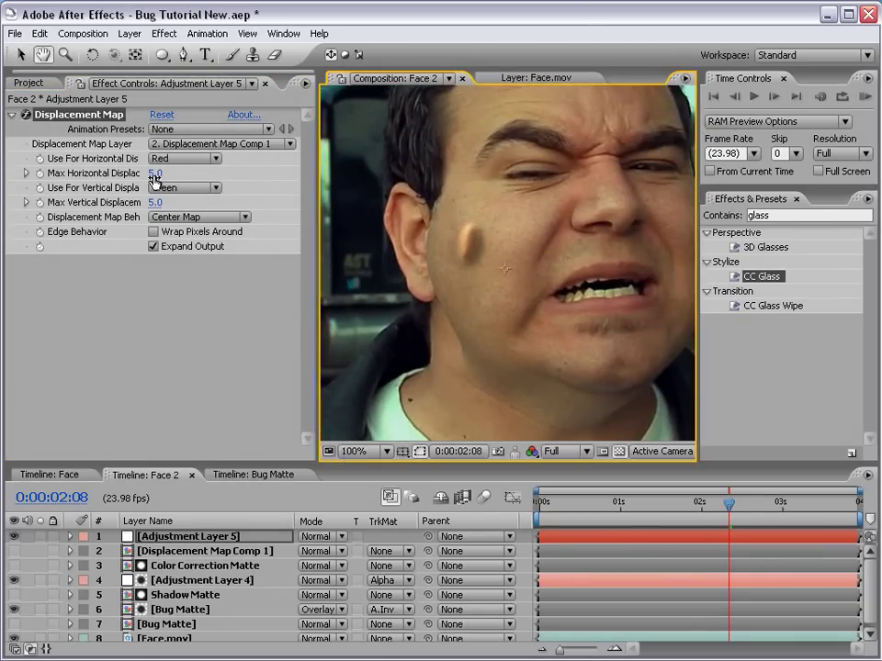
type("0")
left_click(155, 202)
type("0")
key("Return")
- Use Luminance as the source for both the horizontal and the vertical displacement
left_click(169, 161)
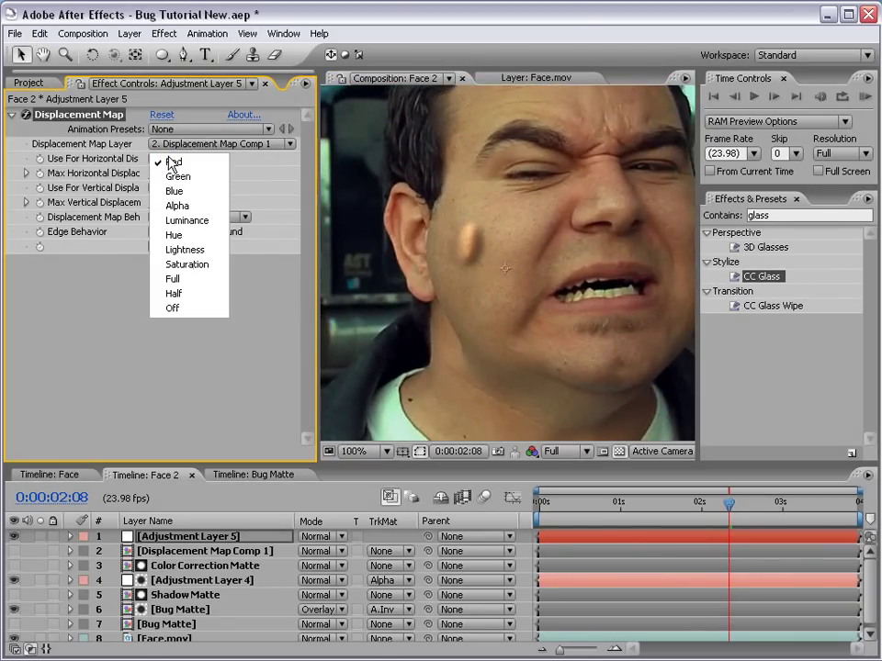
left_click(189, 220)
left_click(179, 188)
left_click(190, 231)
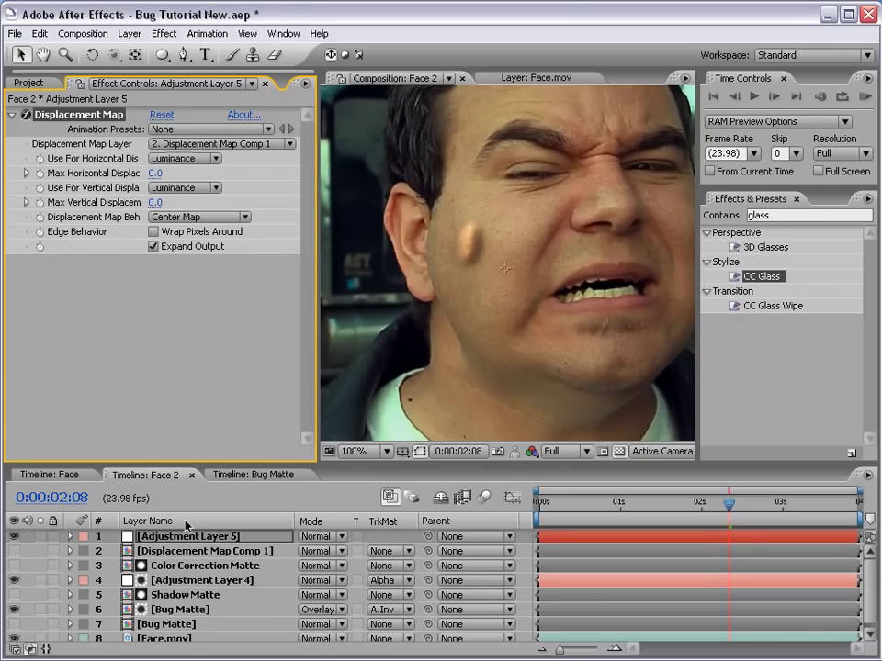
- Show the nested displacement map briefly to check its white bug on gray, then hide it and reselect Adjustment Layer 5
left_click(14, 551)
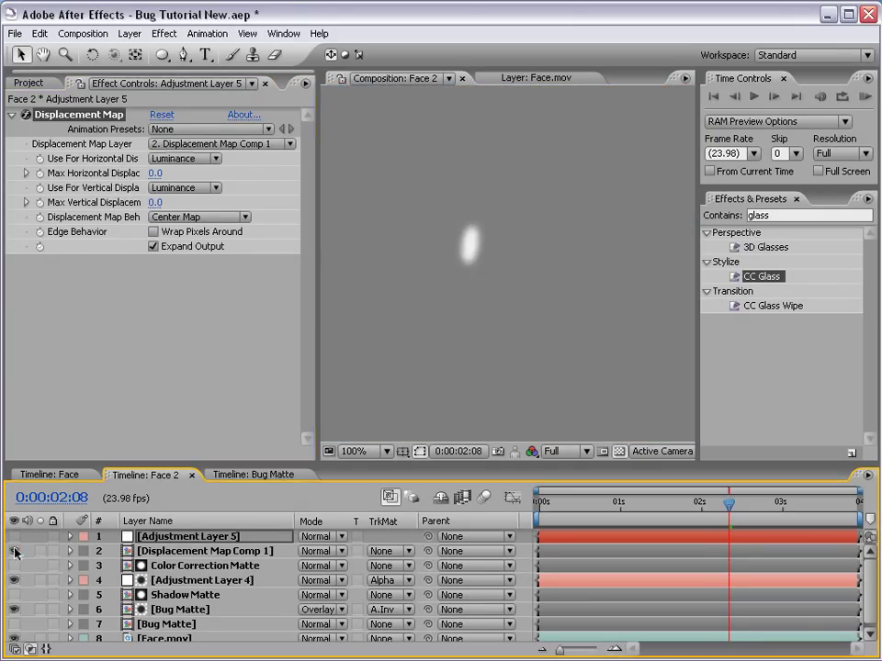
left_click(538, 200)
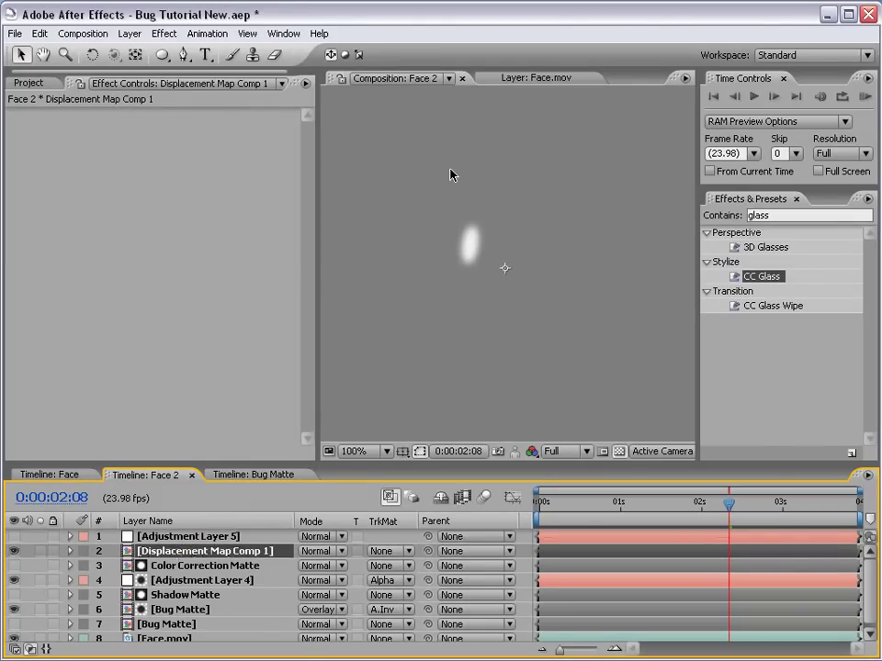
left_click(14, 536)
left_click(177, 536)
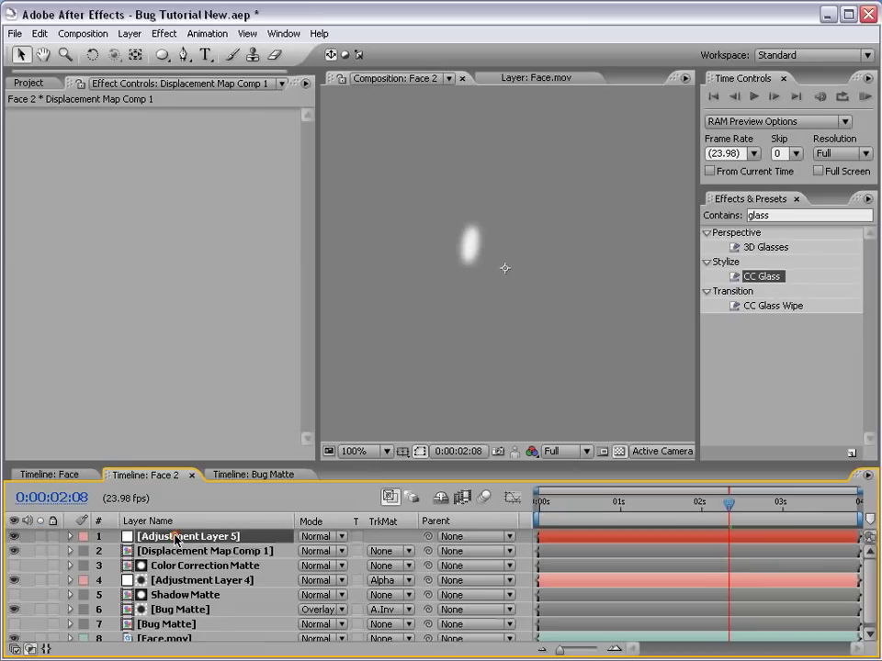
left_click(13, 550)
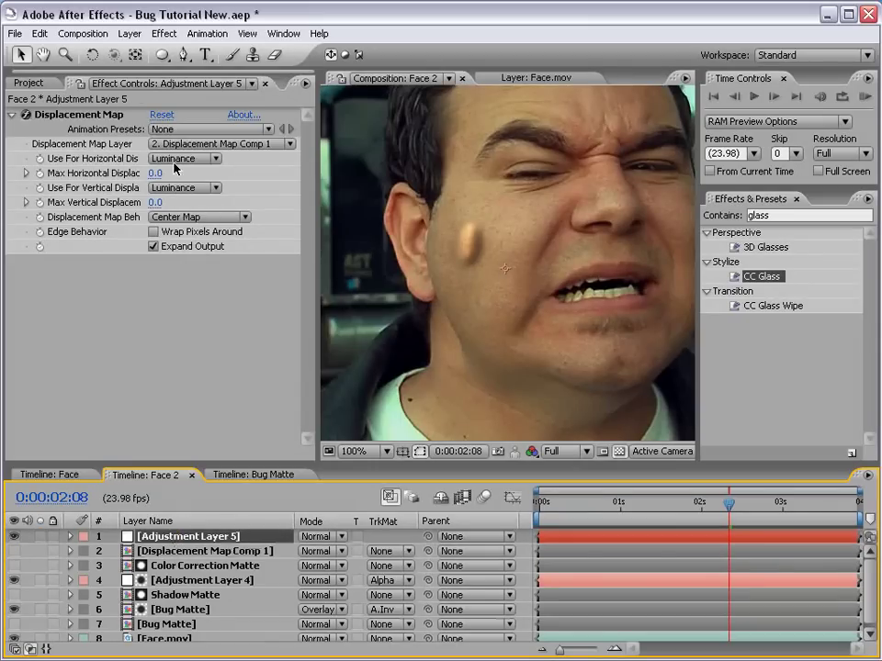
- Try a maximum horizontal displacement of 43 on the cheek bump, then return it to 0
mouse_move(154, 180)
left_mouse_down()
mouse_move(184, 176)
mouse_move(129, 175)
mouse_move(214, 173)
mouse_move(152, 172)
mouse_move(157, 202)
mouse_move(115, 202)
mouse_move(157, 202)
left_mouse_up()
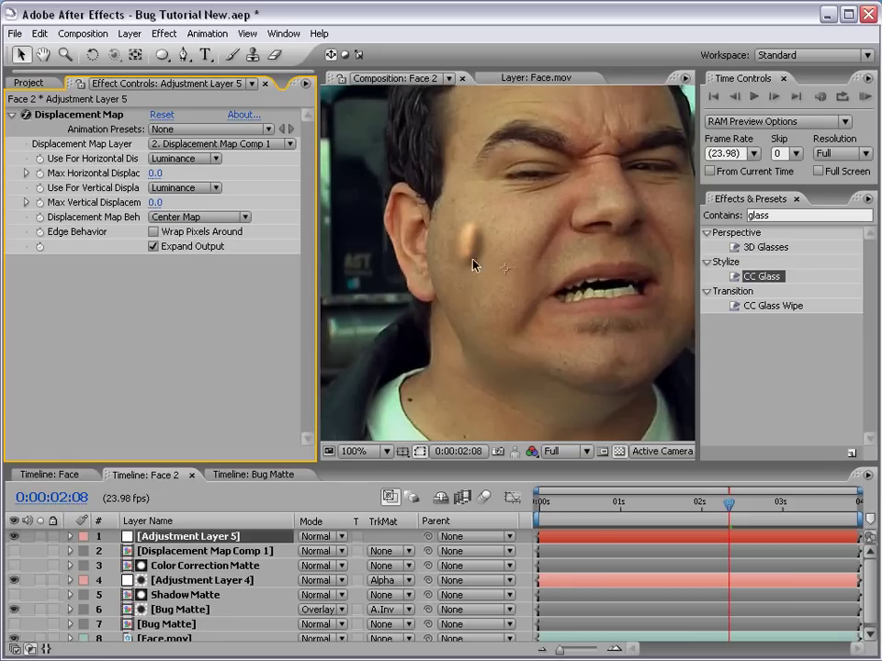
scroll(473, 248, "up", 1)
key("space")
left_click_drag(472, 232, 510, 231)
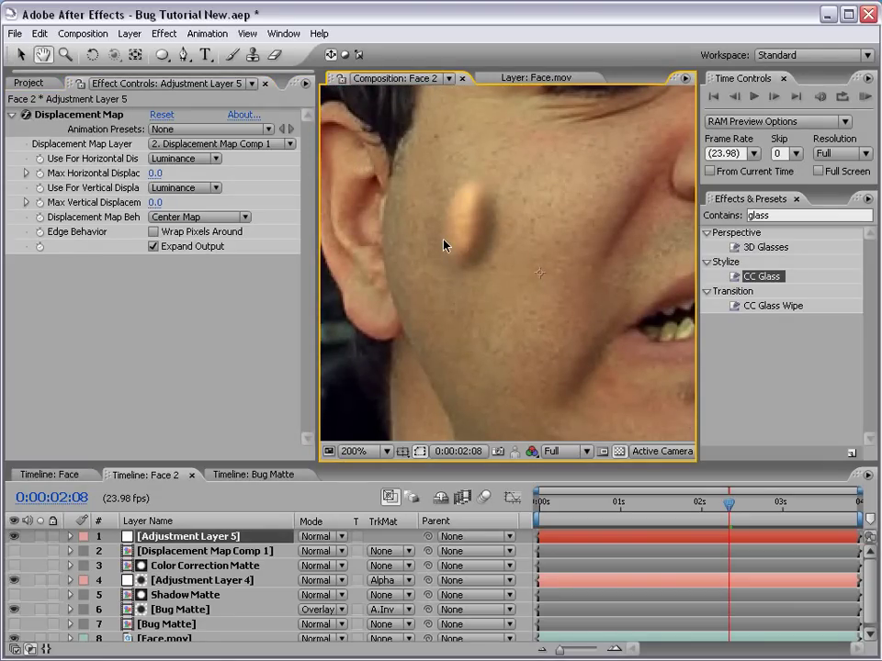
left_click(200, 206)
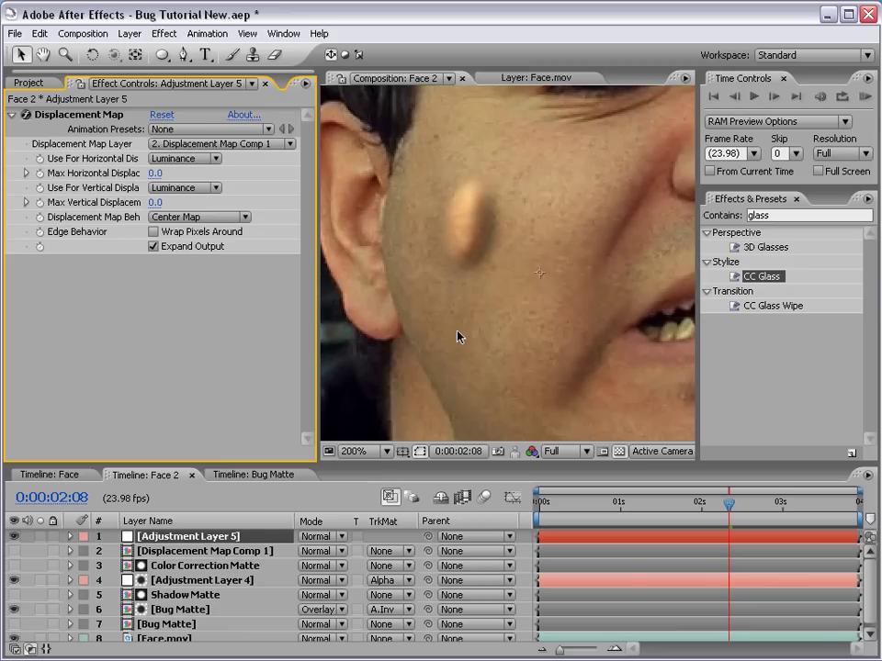
left_click_drag(152, 173, 189, 173)
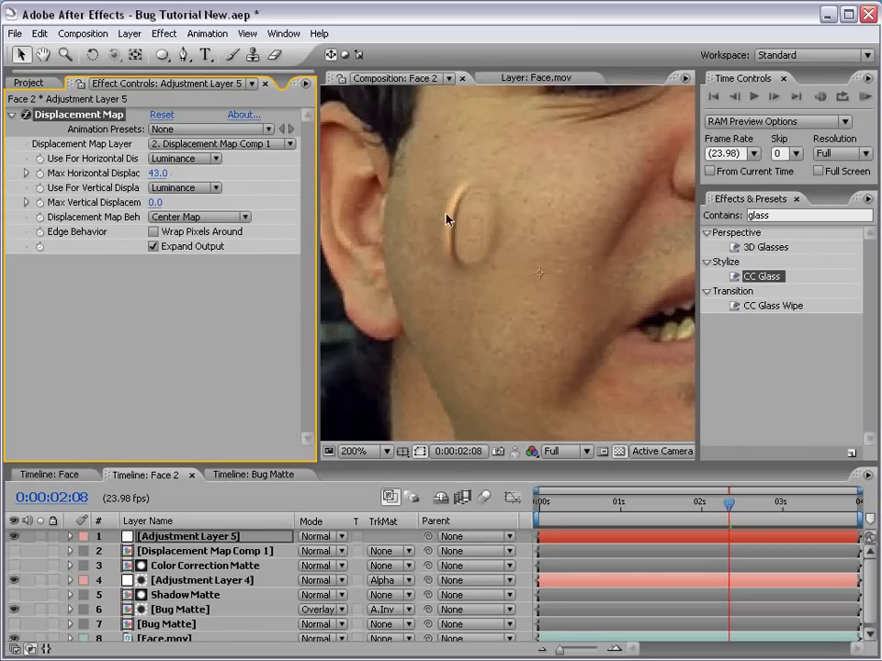
mouse_move(154, 174)
left_mouse_down()
mouse_move(194, 173)
mouse_move(148, 172)
left_mouse_up()
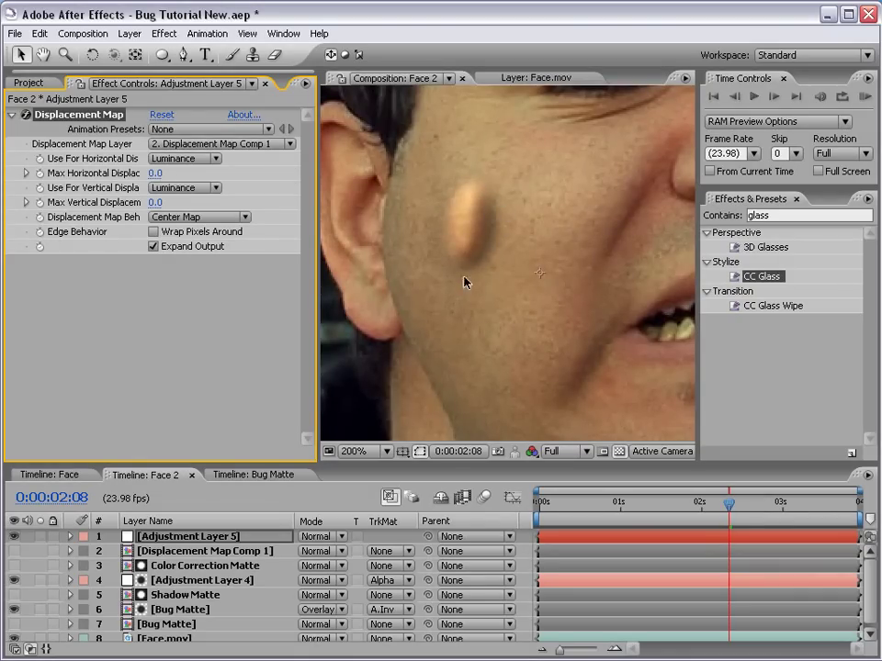
- Open Displacement Map Comp 1 and examine the bug matte's soft edges and its alpha curve up close
double_click(165, 558)
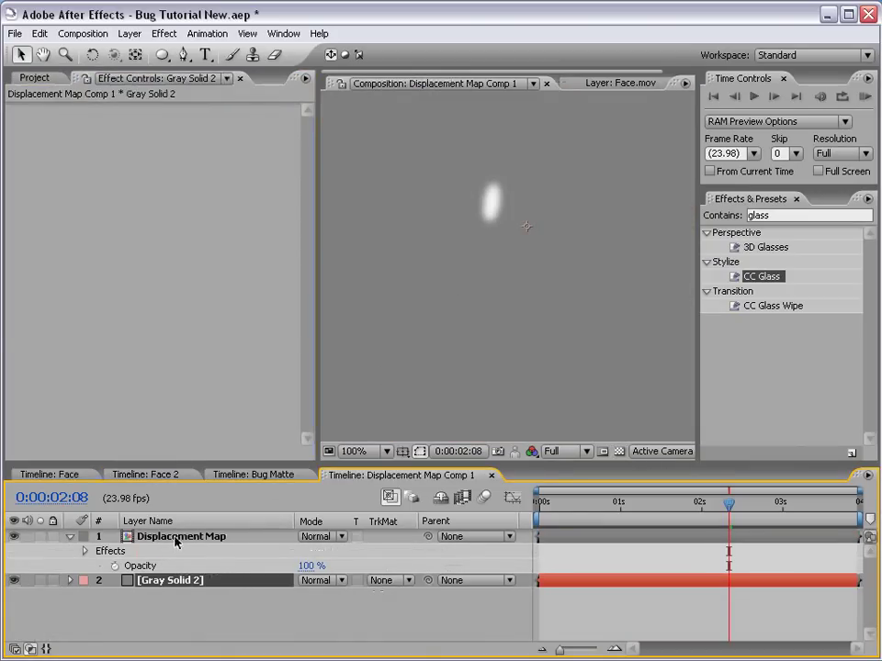
left_click(177, 540)
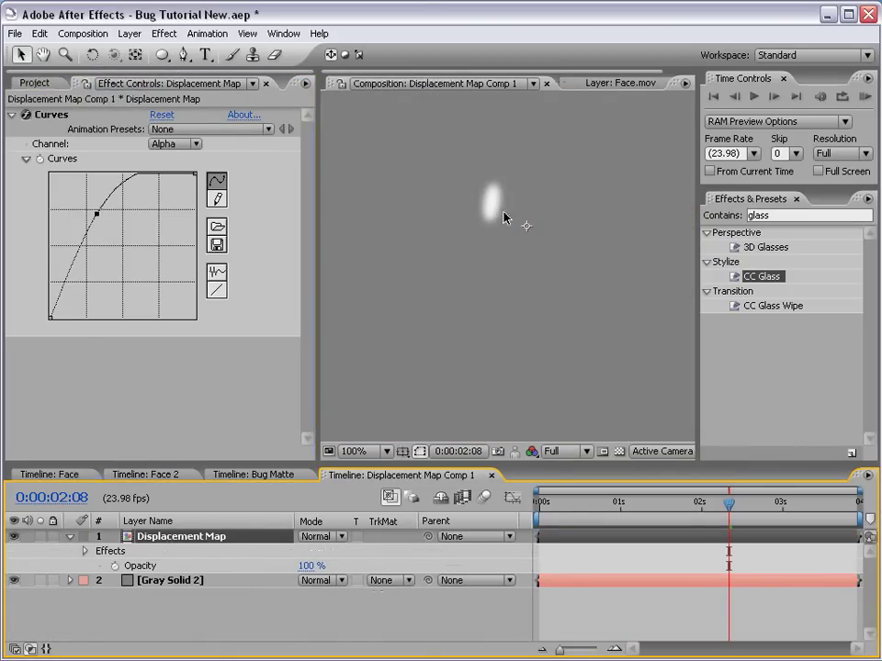
scroll(504, 217, "up", 1)
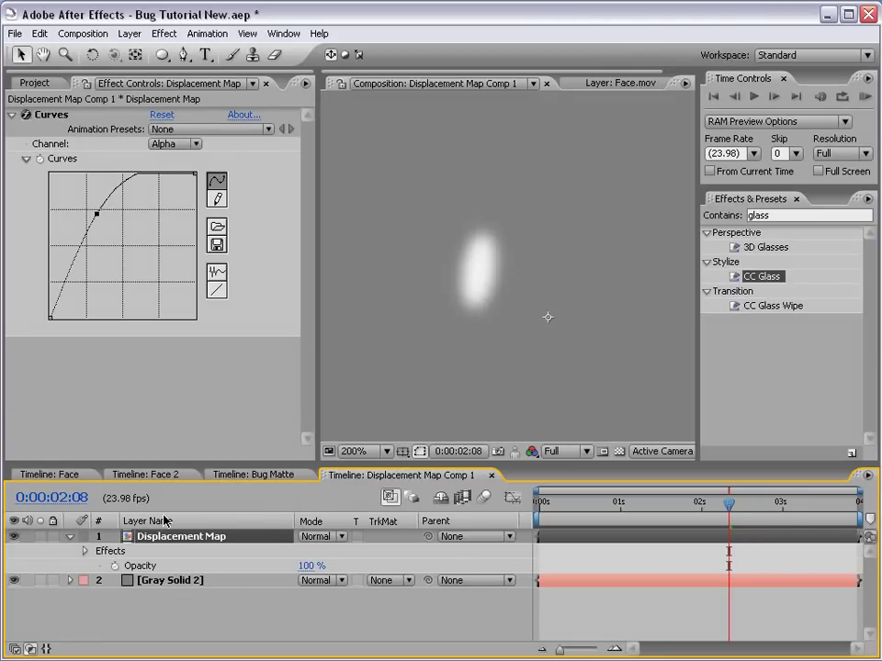
key("Return")
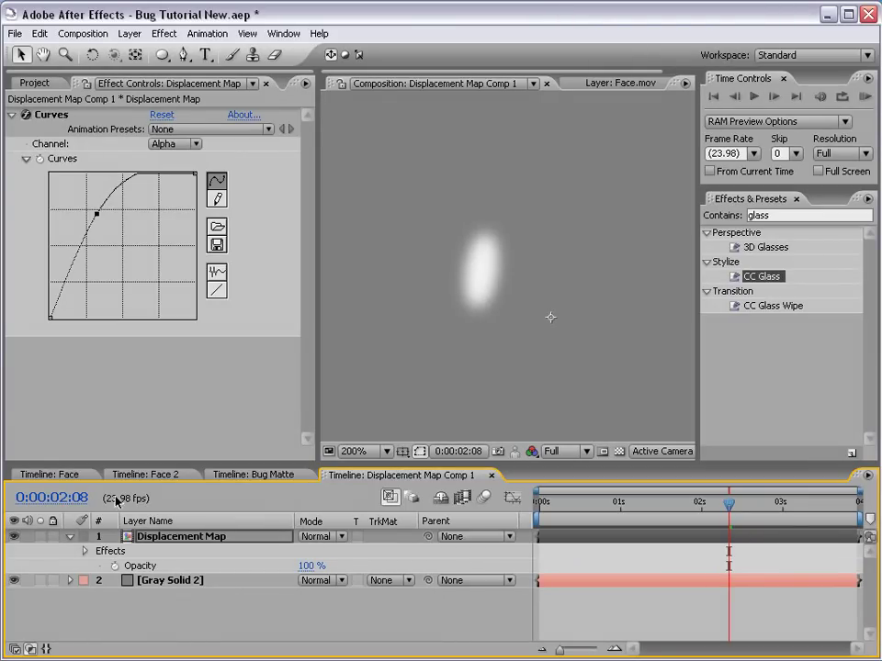
- Try a maximum horizontal displacement of 14 on Adjustment Layer 5 in Face 2
left_click(157, 475)
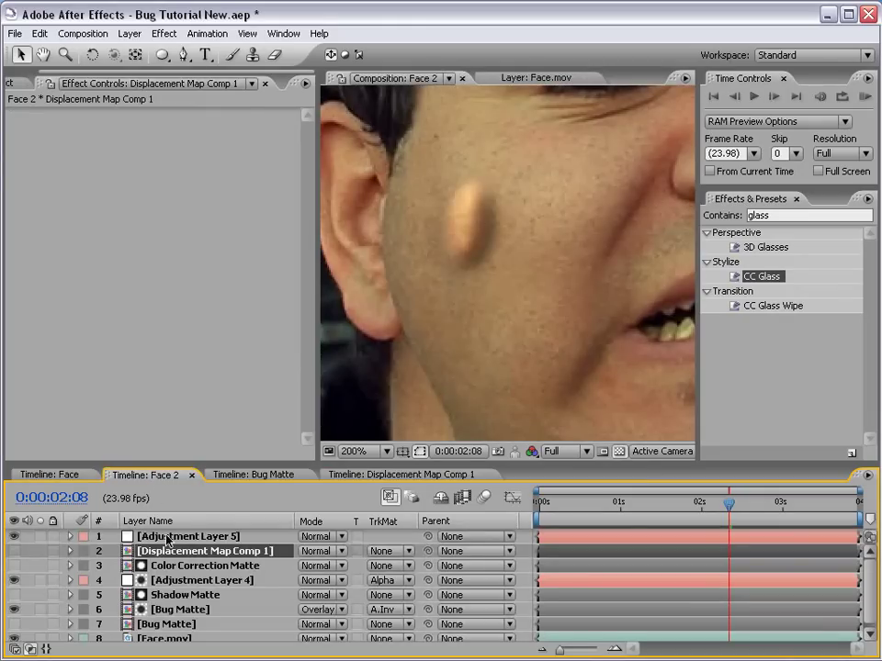
left_click(167, 540)
left_click_drag(156, 173, 171, 172)
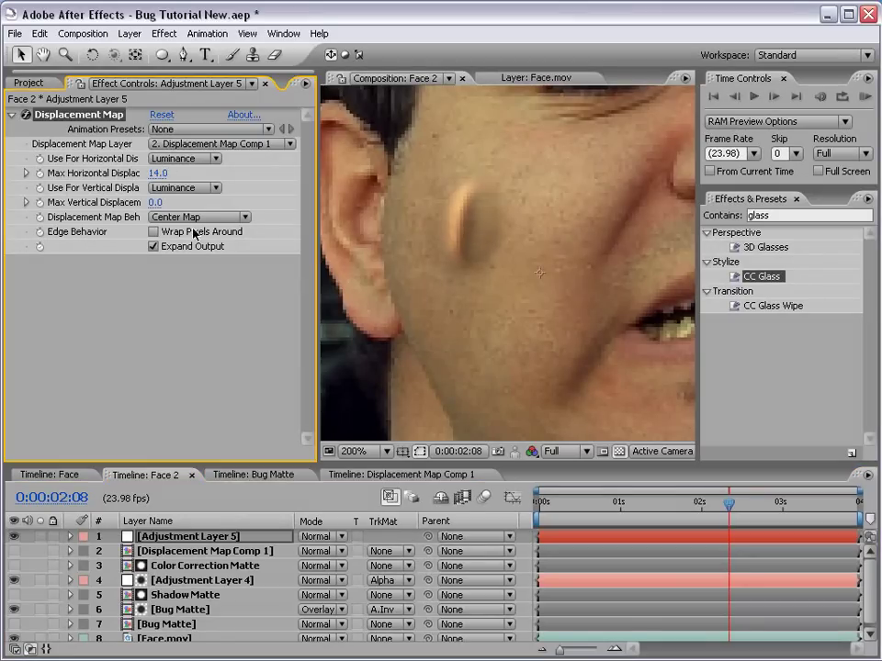
- Switch back and forth between Displacement Map Comp 1 and Face 2 to compare the map with the displaced bump
left_click(359, 476)
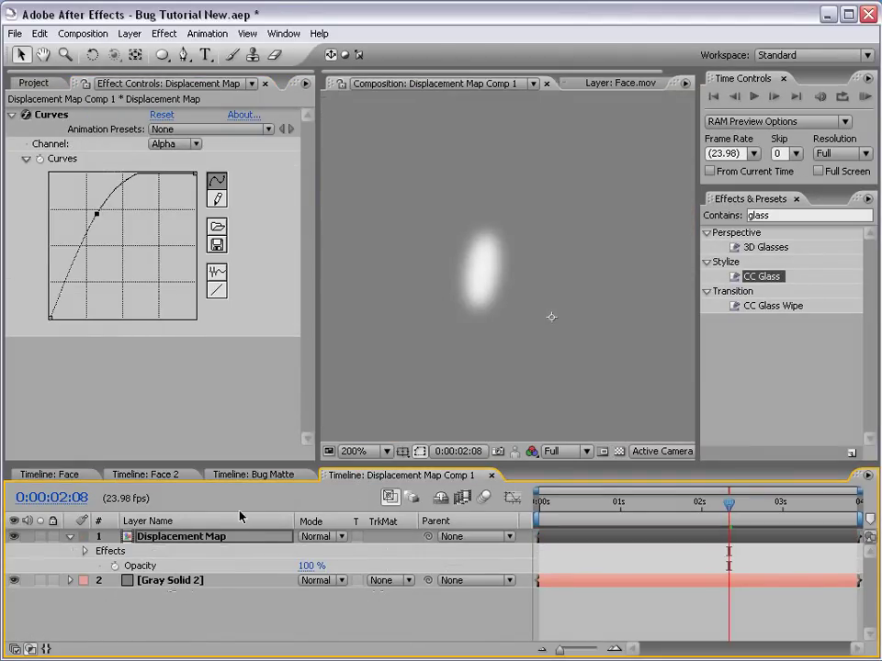
left_click(170, 476)
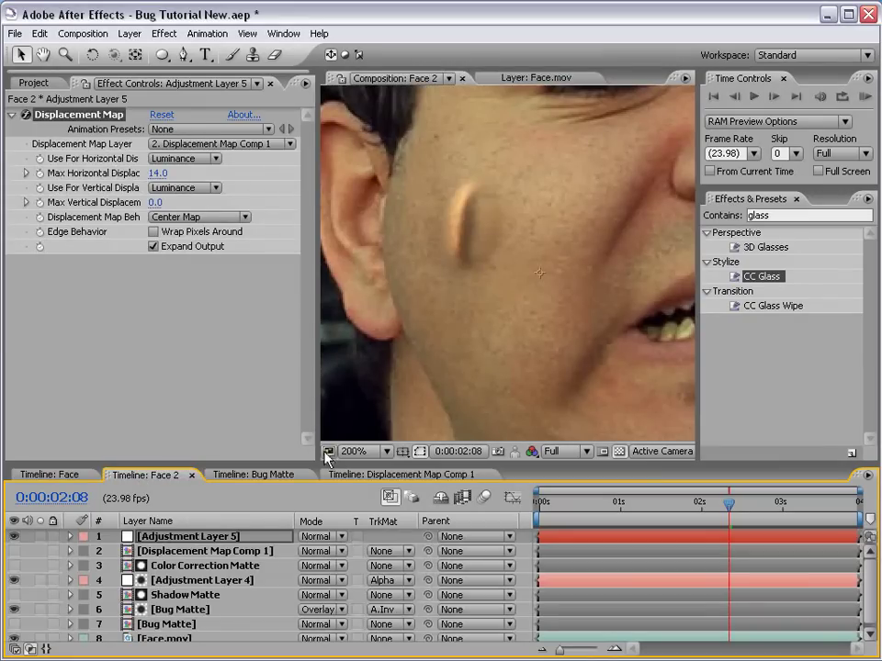
left_click(348, 476)
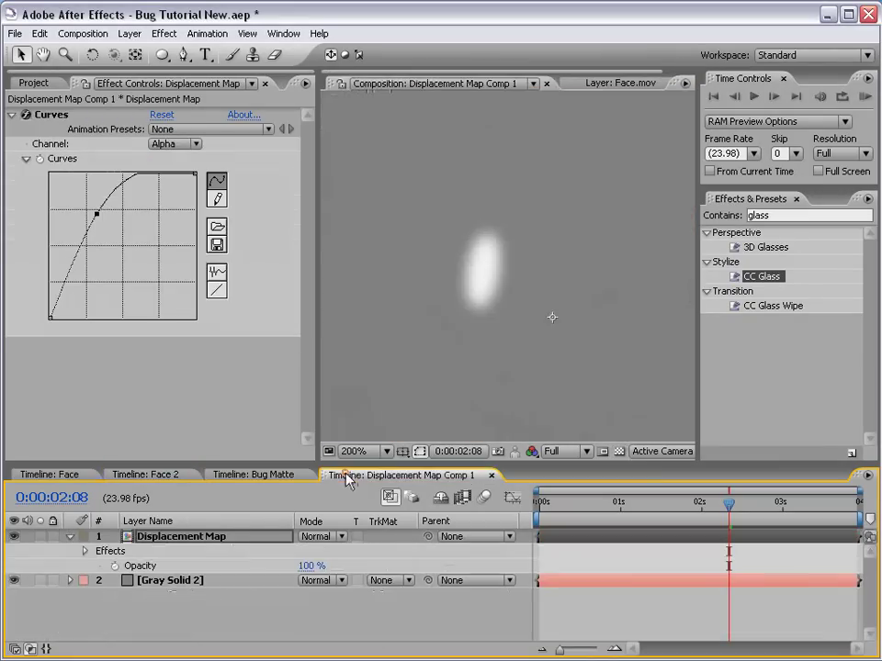
left_click(150, 476)
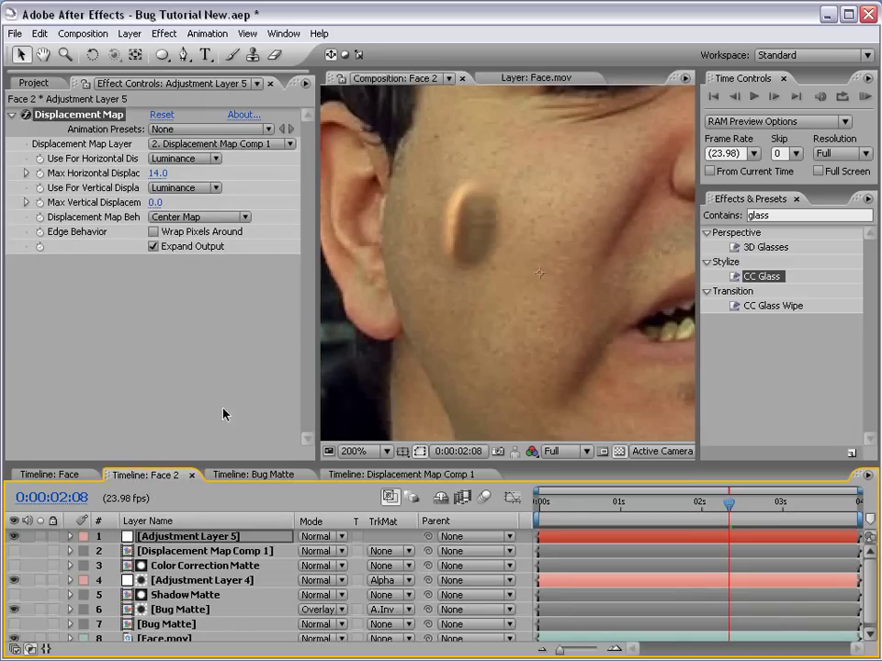
left_click(386, 478)
left_click(162, 477)
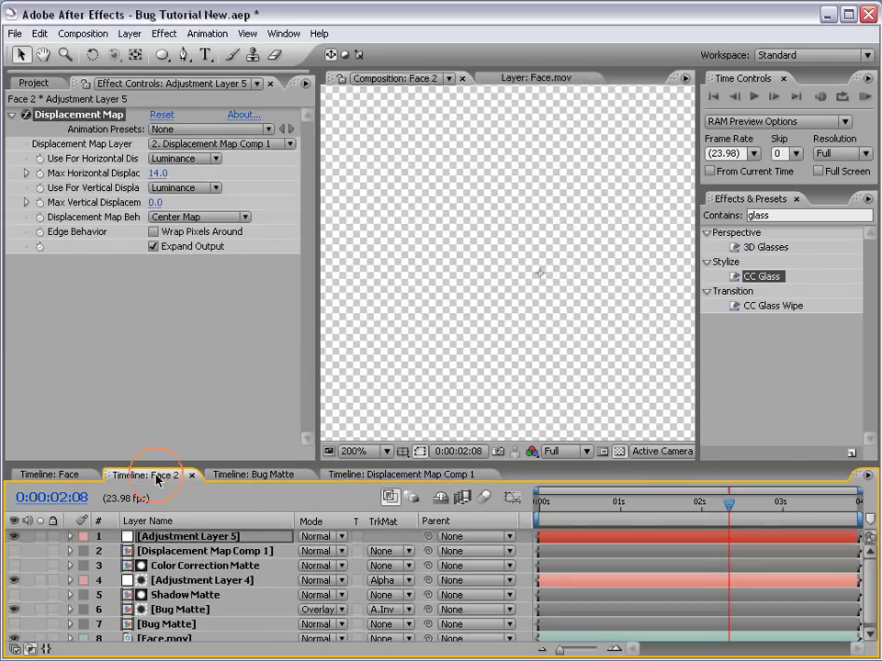
- Set the maximum horizontal displacement to 7 for a subtler bump and return to Displacement Map Comp 1
mouse_move(156, 172)
left_mouse_down()
mouse_move(147, 173)
mouse_move(159, 173)
left_mouse_up()
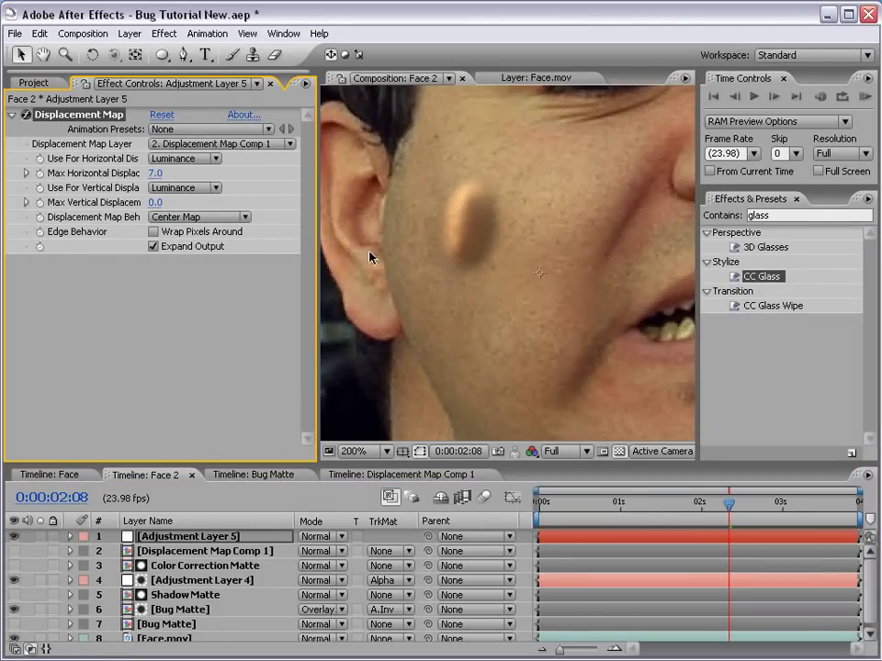
left_click(372, 475)
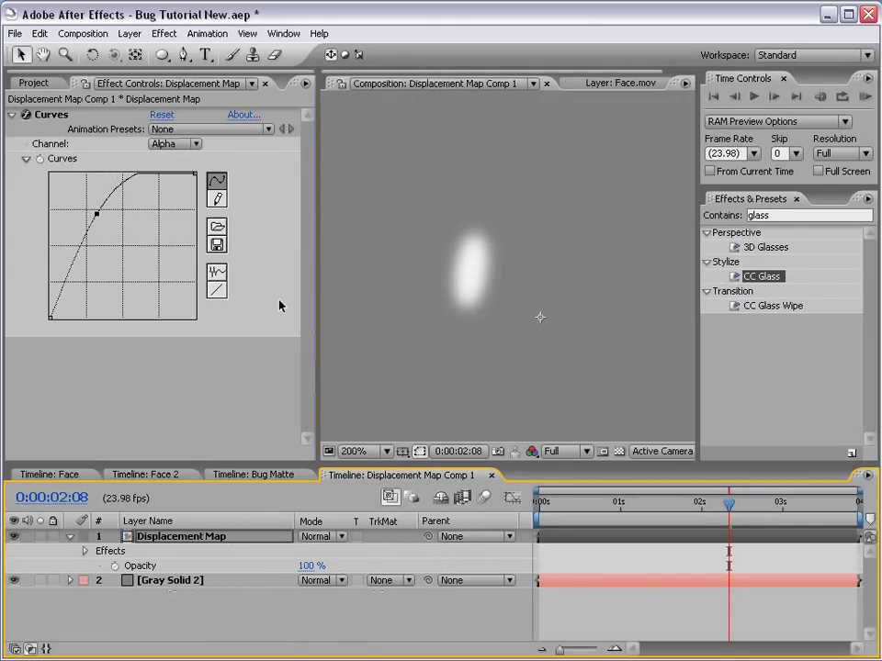
- Try a maximum horizontal displacement of 9 on Adjustment Layer 5 in Face 2 and inspect the bump
left_click(143, 475)
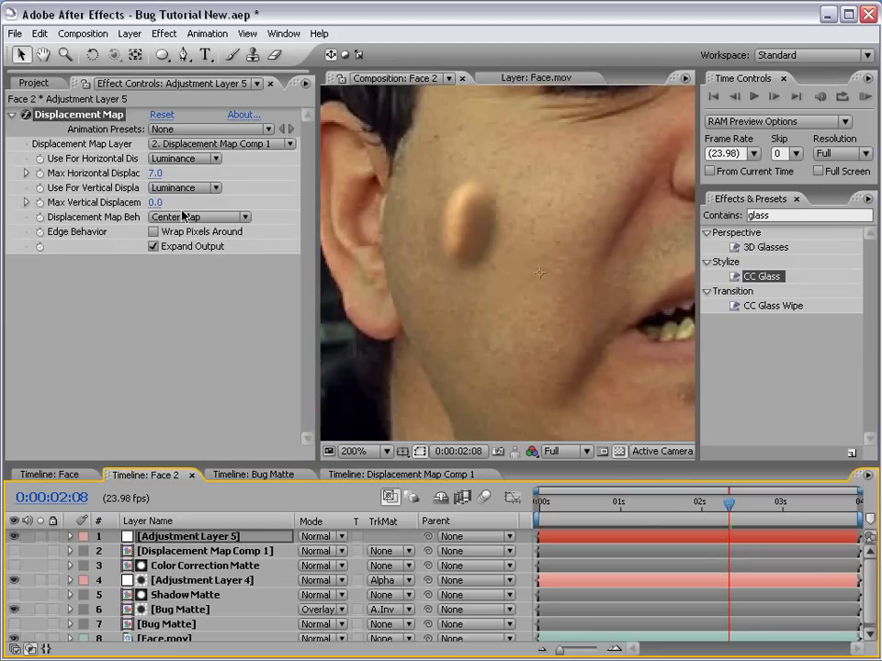
mouse_move(158, 173)
left_mouse_down()
mouse_move(174, 172)
mouse_move(150, 165)
left_mouse_up()
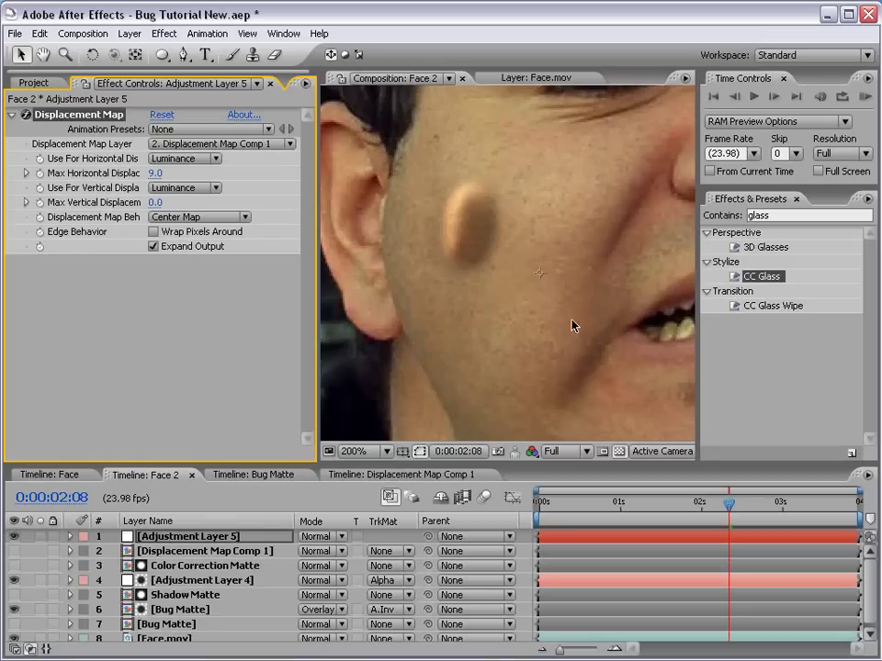
scroll(519, 244, "down", 1)
left_click_drag(559, 236, 549, 255)
scroll(474, 307, "up", 1)
left_click_drag(474, 306, 496, 274)
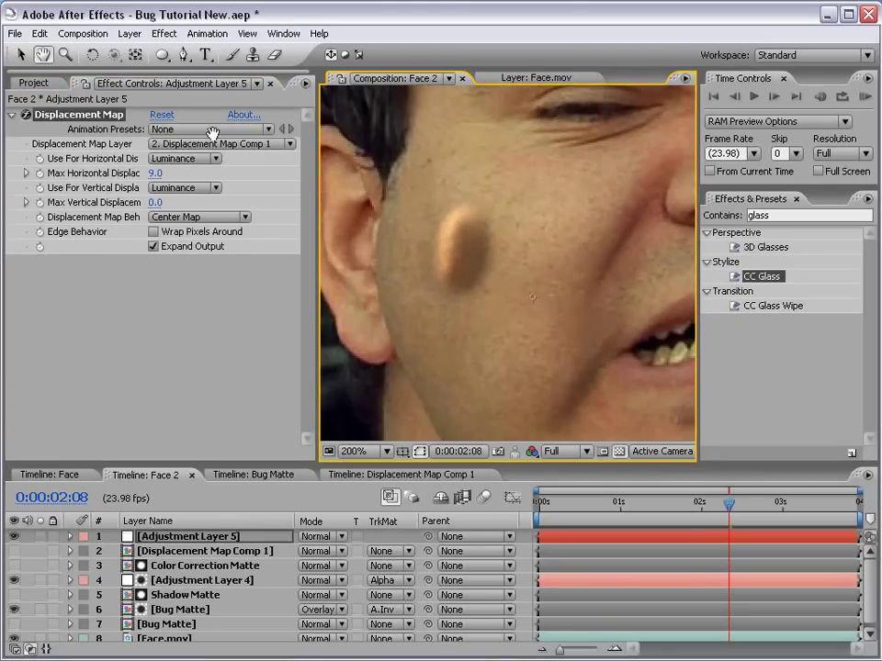
left_click_drag(157, 173, 156, 174)
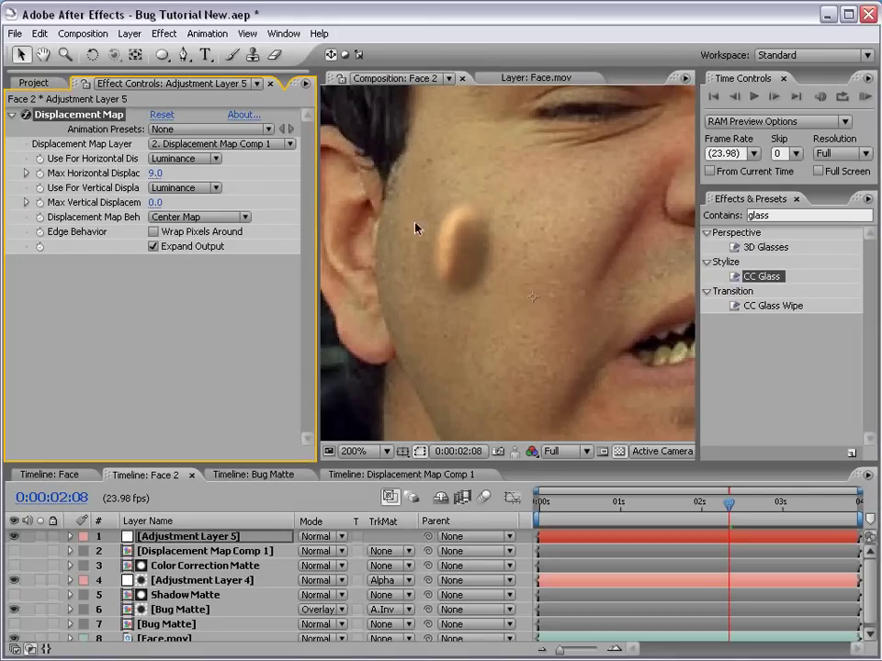
- Set Adjustment Layer 5's maximum horizontal displacement to 5 and its maximum vertical displacement to -7
left_click(154, 172)
type("8")
key("Return")
mouse_move(154, 203)
left_mouse_down()
mouse_move(164, 203)
mouse_move(152, 202)
left_mouse_up()
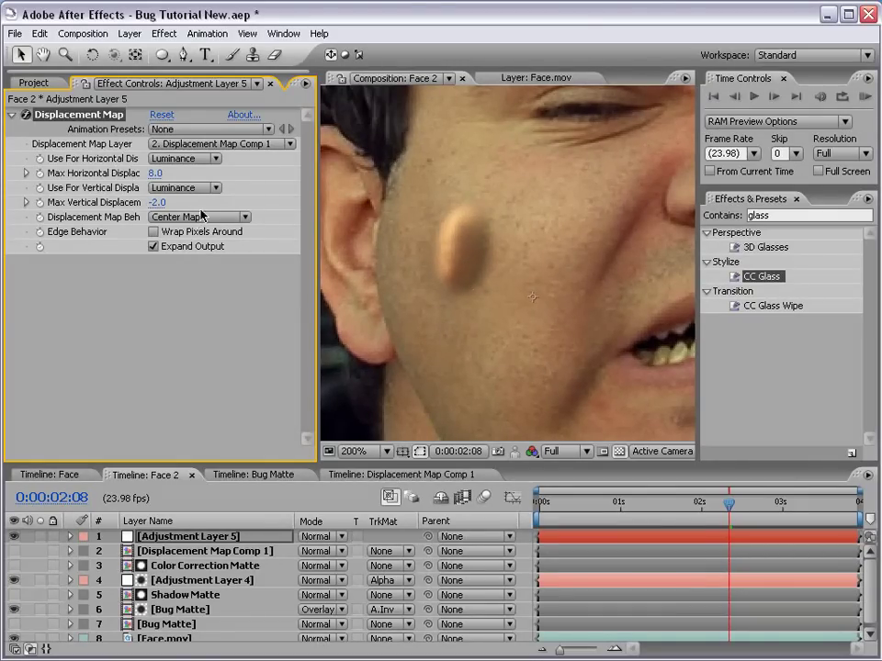
left_click(154, 172)
type("5")
key("Return")
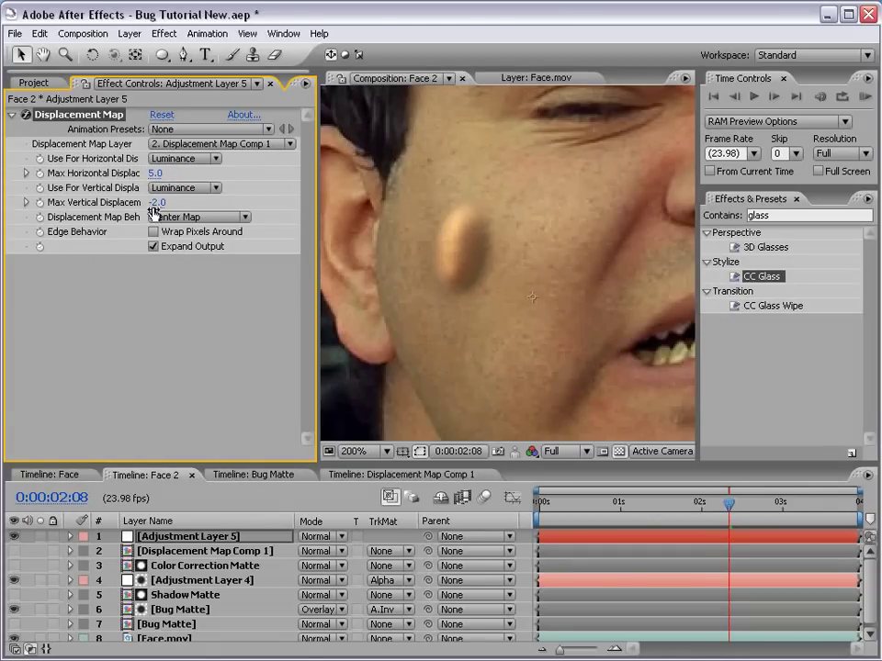
left_click_drag(152, 203, 154, 202)
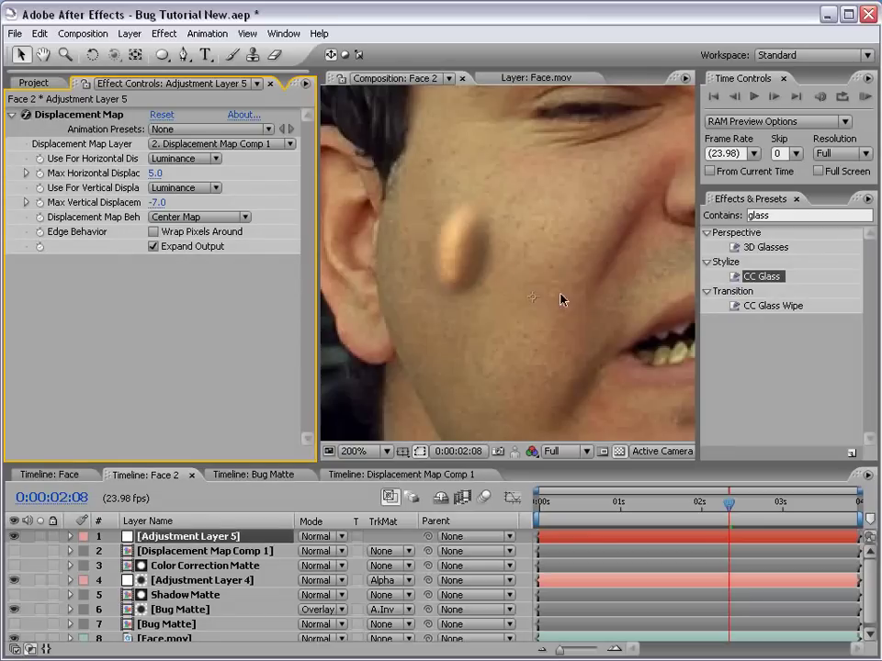
- Examine the displaced bump up close and on the whole face, including the frame at 0:00:01:13
scroll(563, 300, "down", 1)
scroll(483, 246, "up", 1)
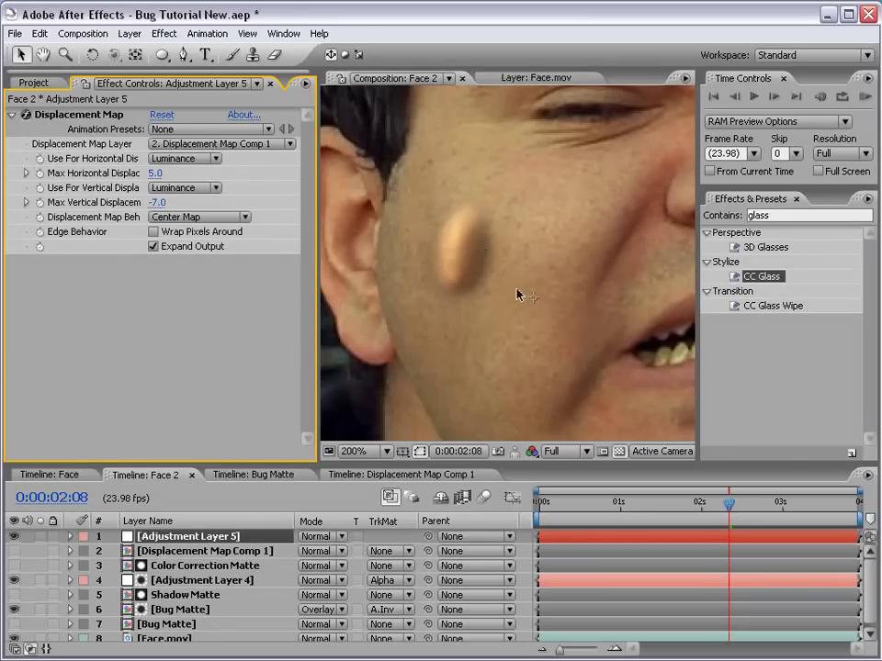
left_click_drag(569, 504, 663, 504)
left_click_drag(506, 378, 504, 245)
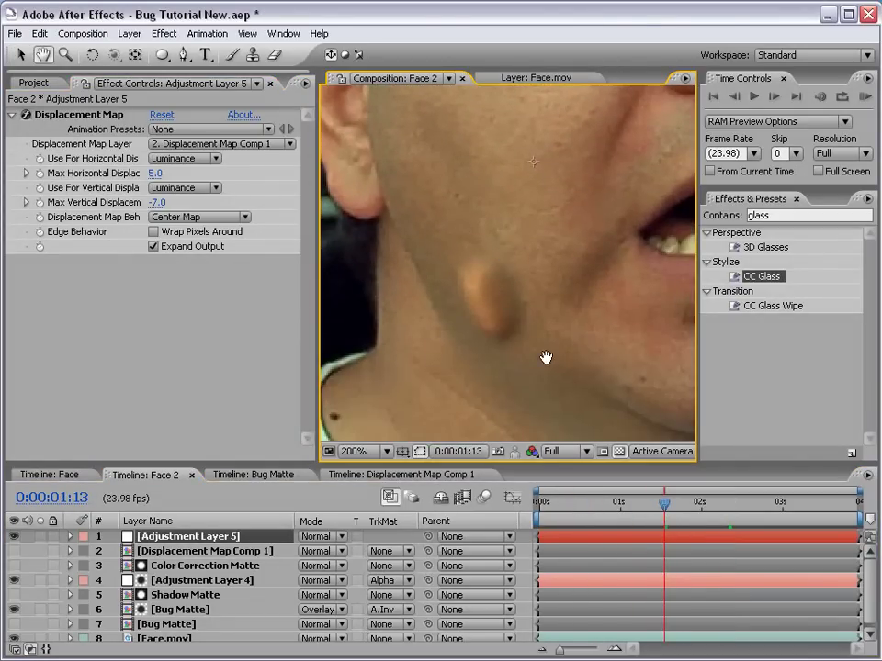
scroll(512, 288, "down", 1)
left_click_drag(551, 189, 513, 271)
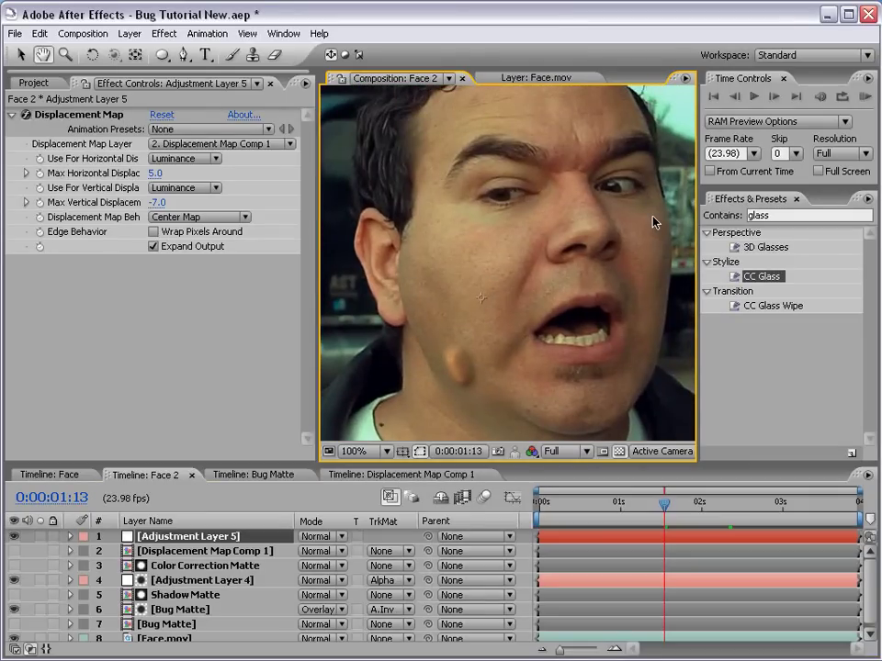
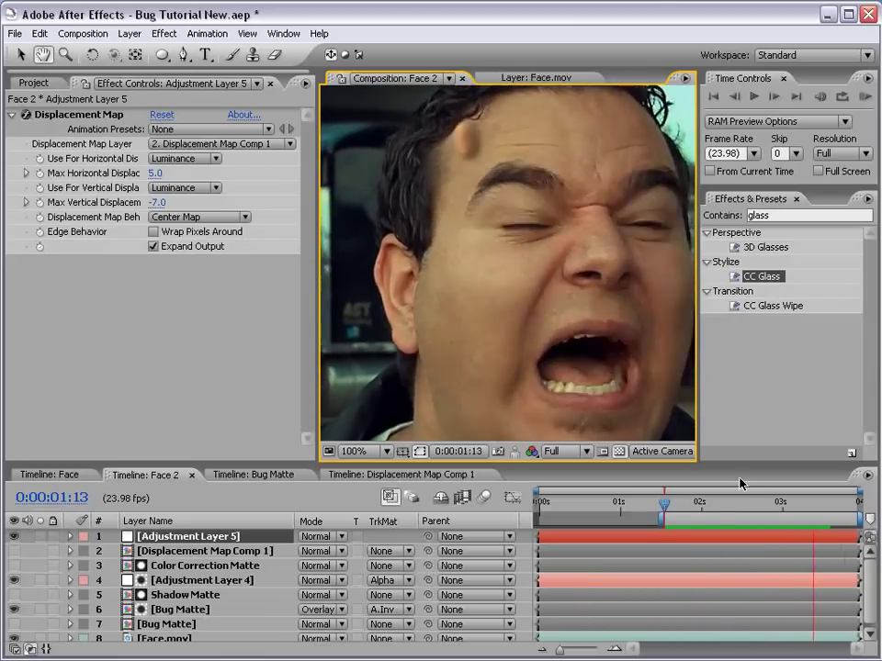
- Check the bump full-size at 0:00:02:07 and extend the work area back to the start of the composition
left_click_drag(680, 504, 726, 525)
key("v")
key("grave")
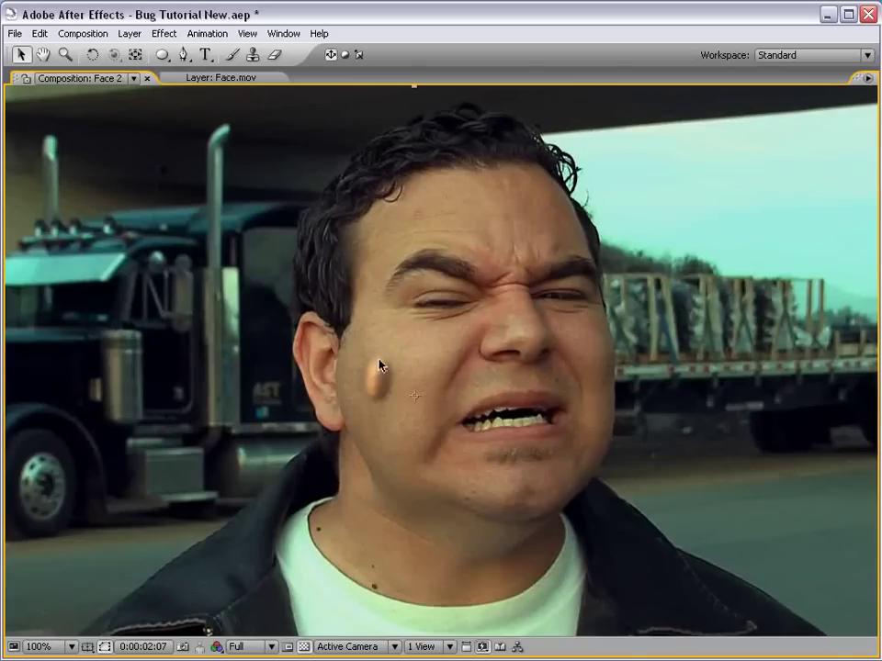
key("grave")
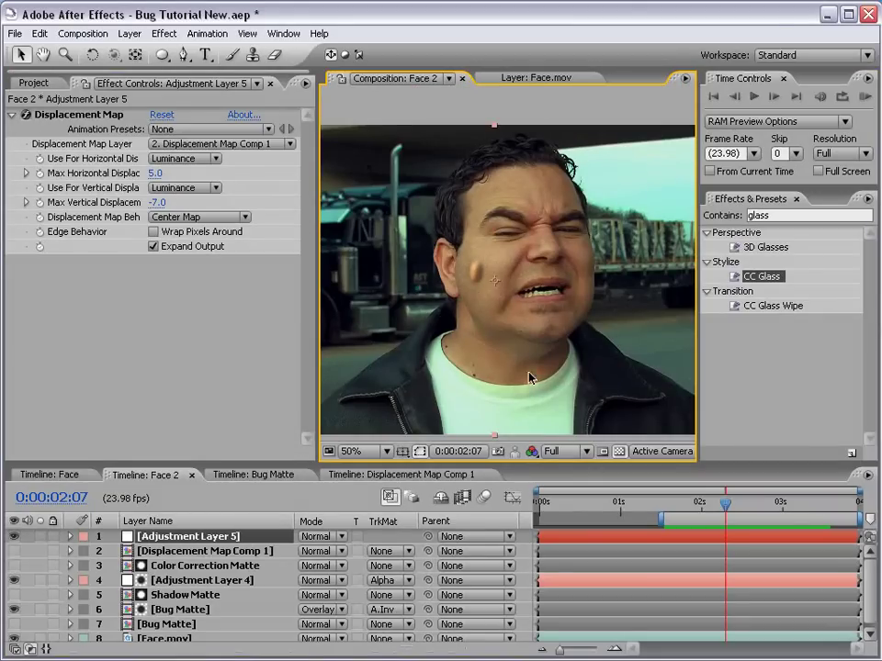
left_click_drag(662, 517, 537, 517)
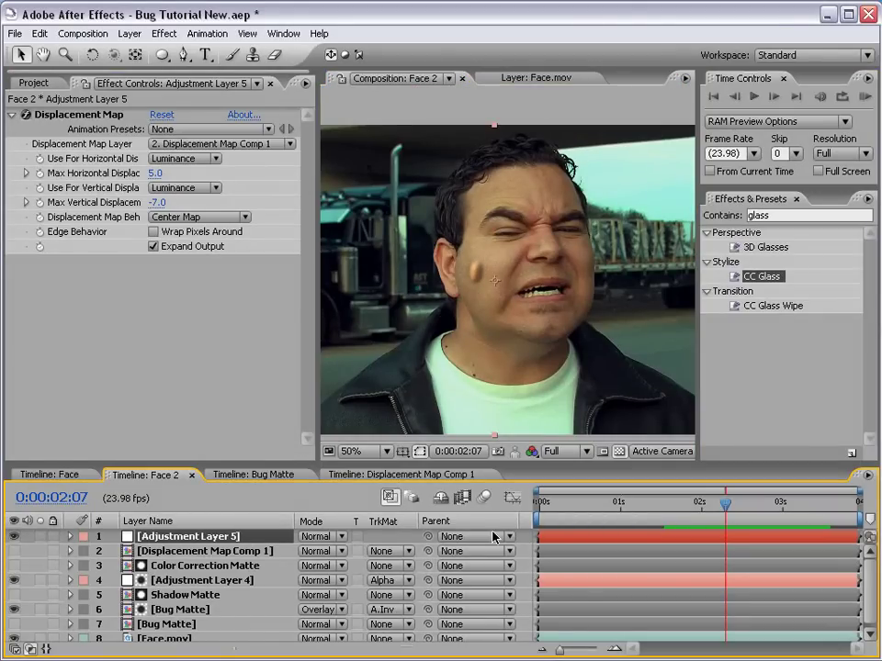
key("period")
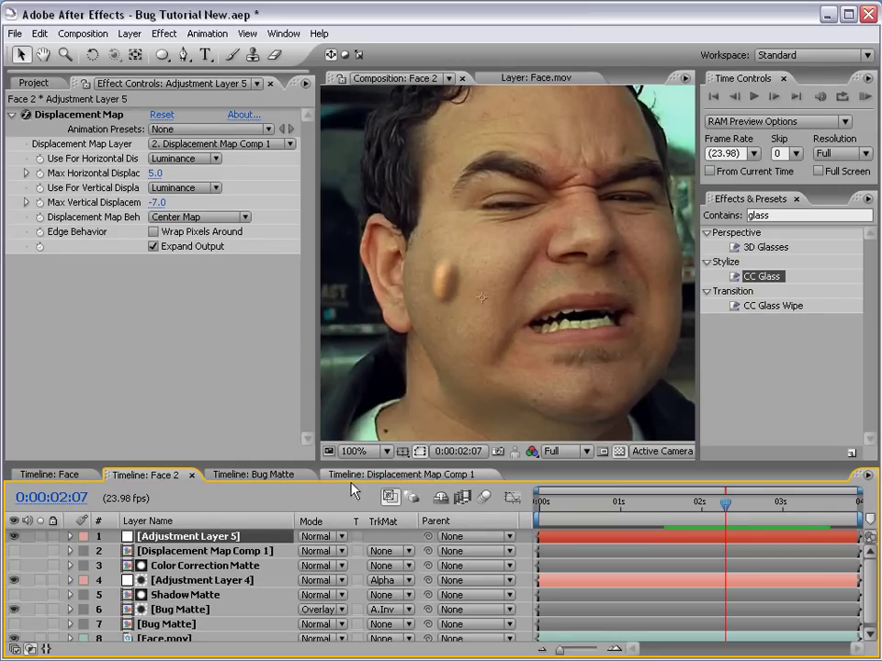
- Look over Displacement Map Comp 1 and Bug Matte, and inspect the full layer stack of Face 2
left_click(395, 475)
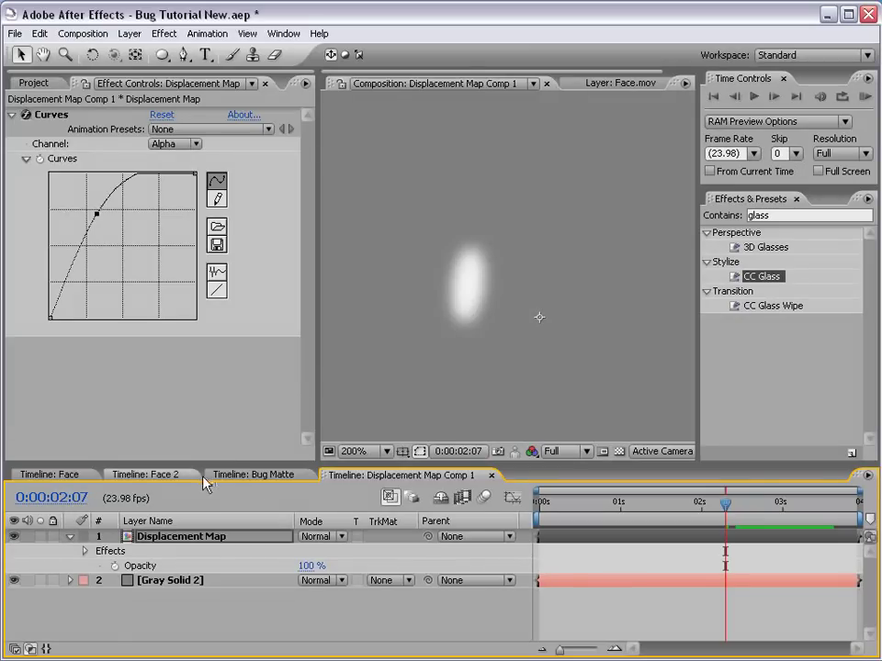
left_click(256, 475)
left_click(149, 475)
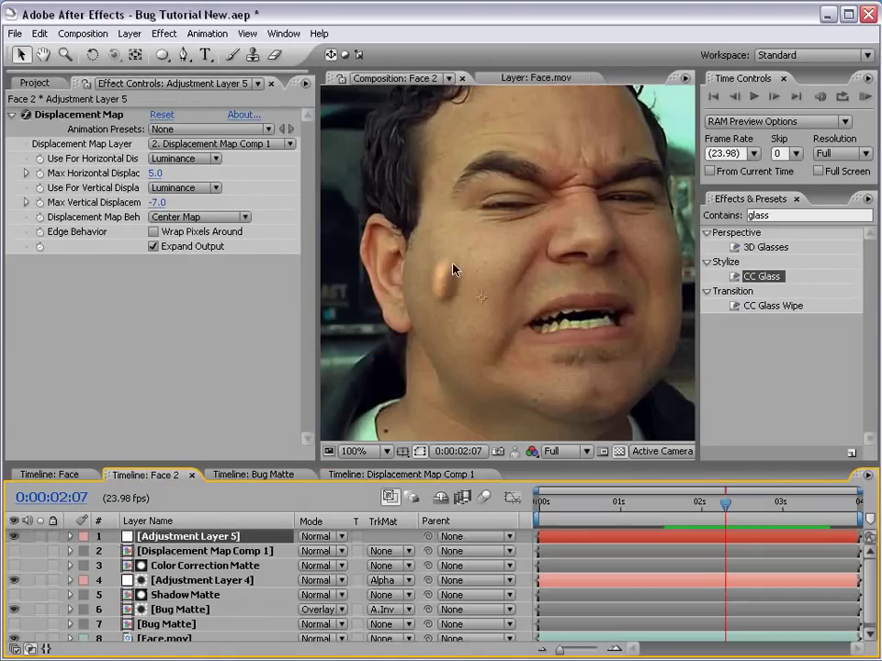
key("grave")
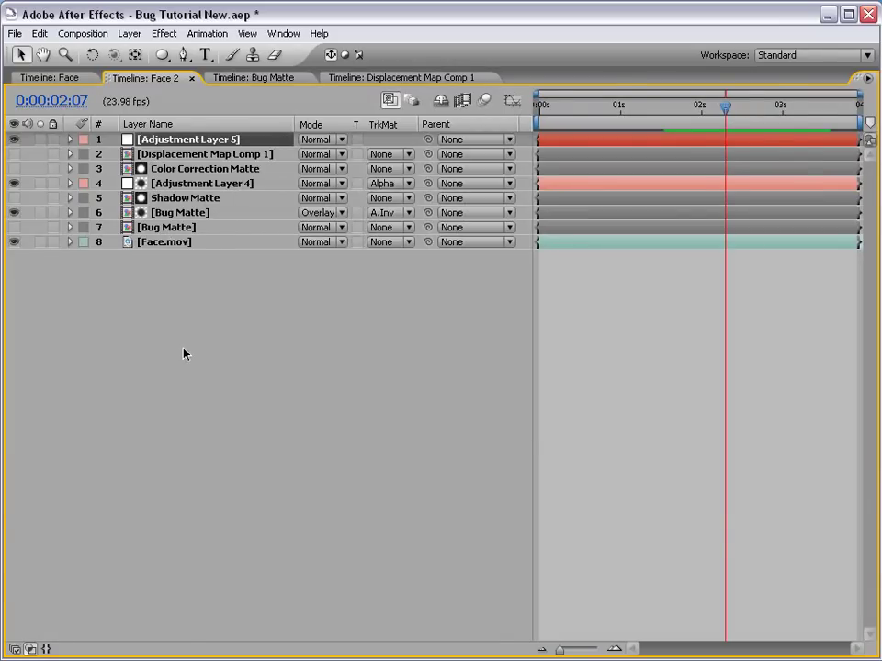
key("grave")
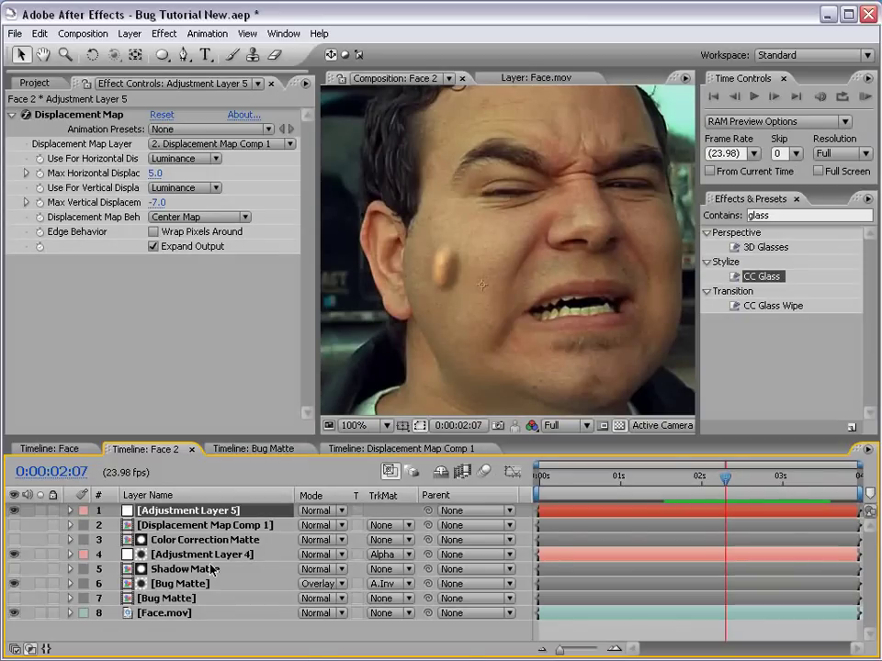
- Open the Bug Matte comp from Face 2 and duplicate Bug Layer
left_click(152, 601)
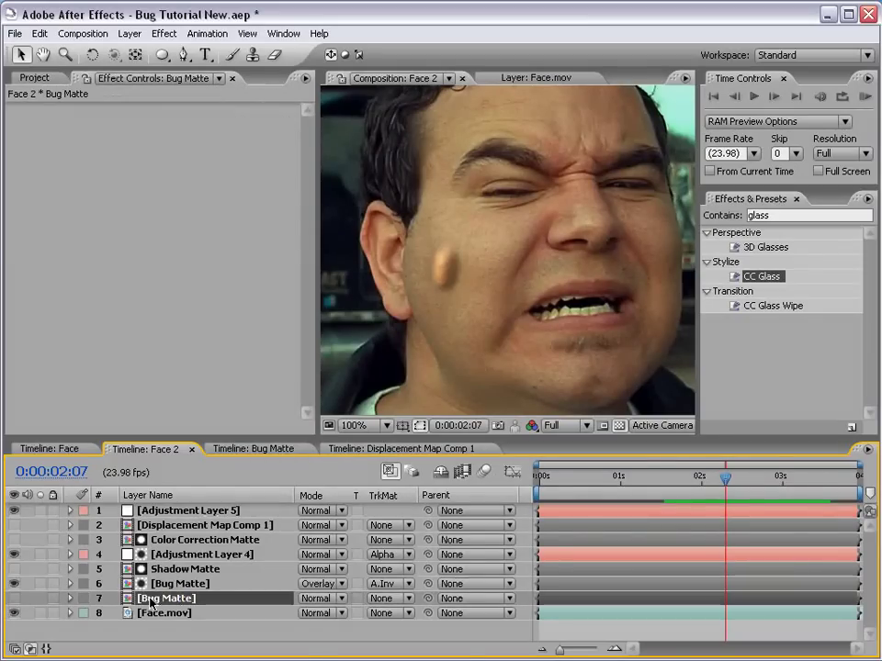
double_click(152, 600)
left_click(71, 512)
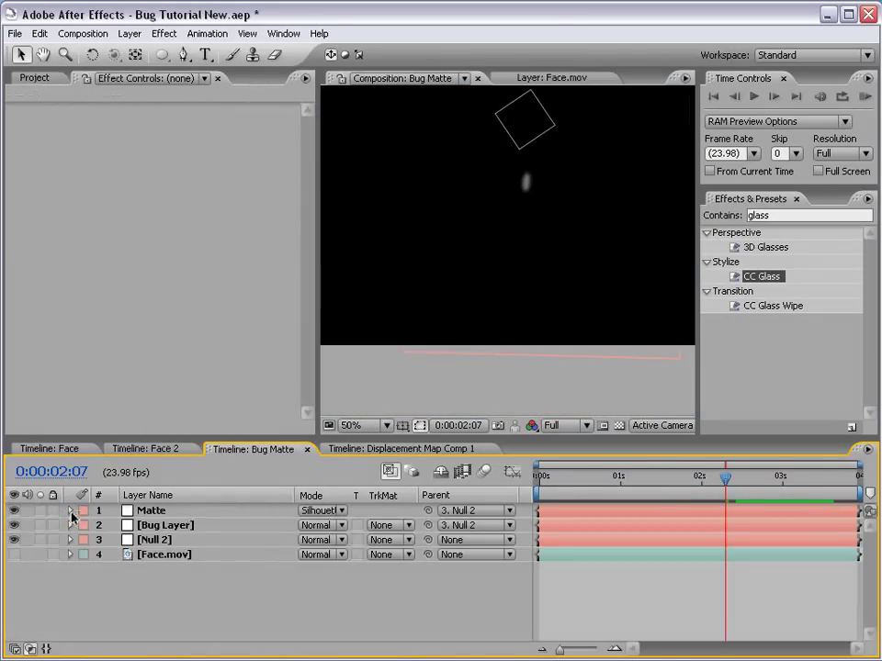
key("h")
left_click_drag(507, 219, 507, 273)
left_click(161, 526)
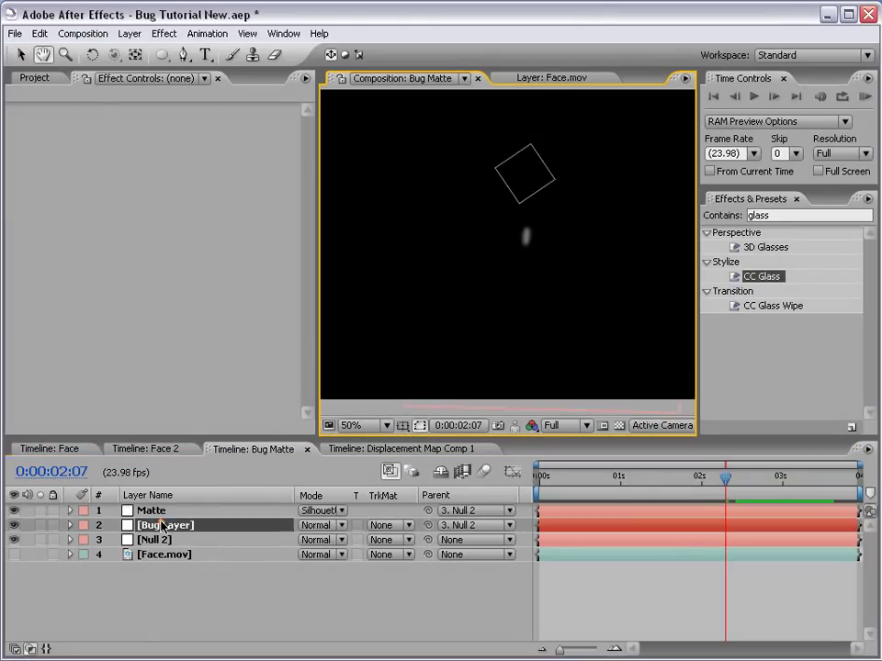
key("v")
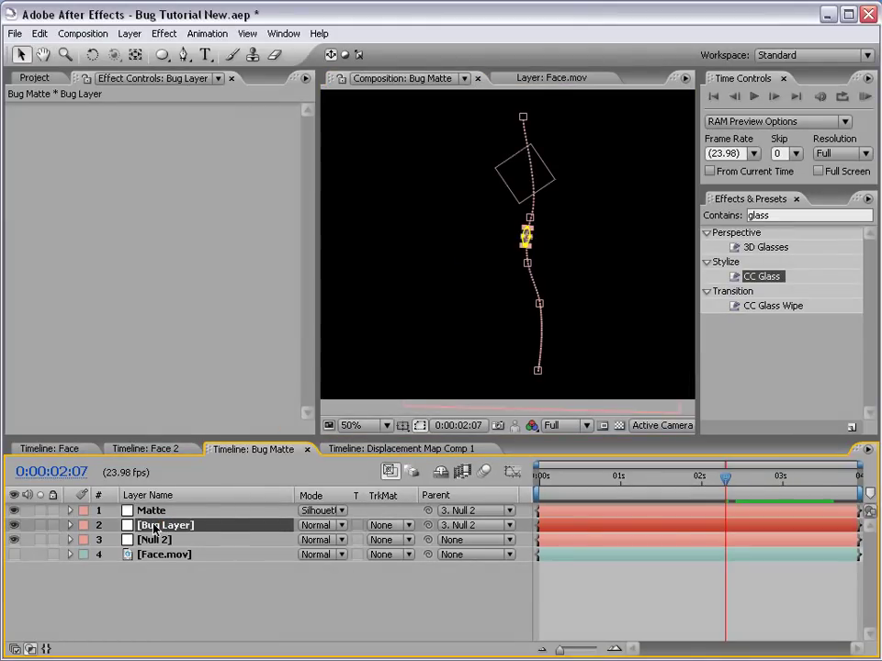
key("ctrl+d")
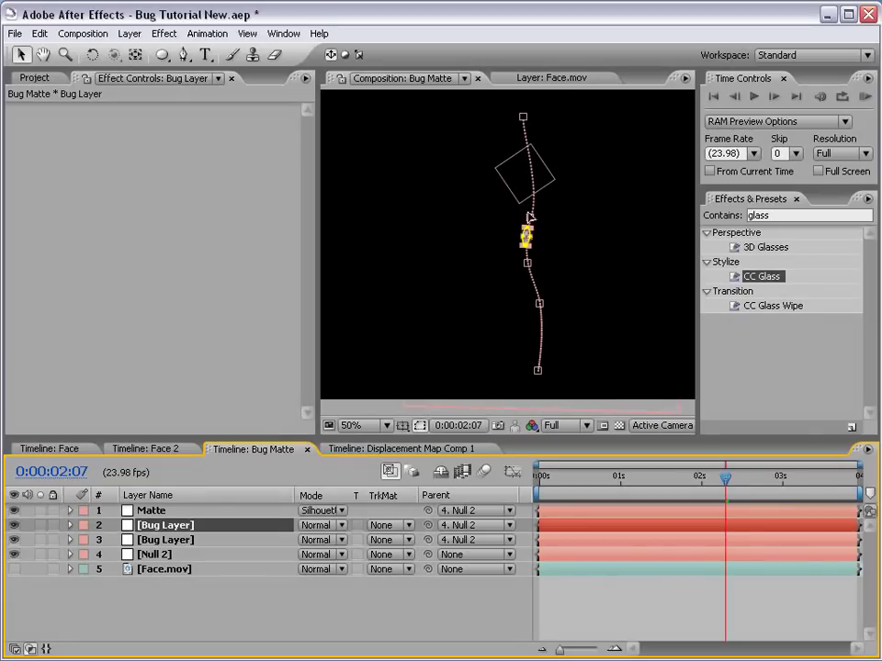
- Shift all Position keyframes of the duplicate Bug Layer down and slightly left, to 357.3, 241.6 at 0:00:01:06
key("p")
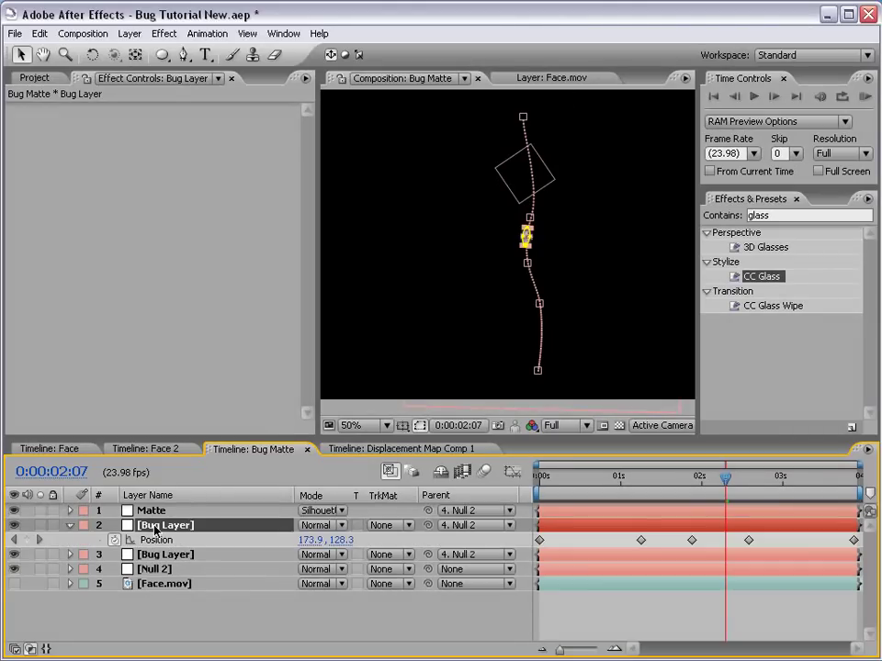
left_click(642, 477)
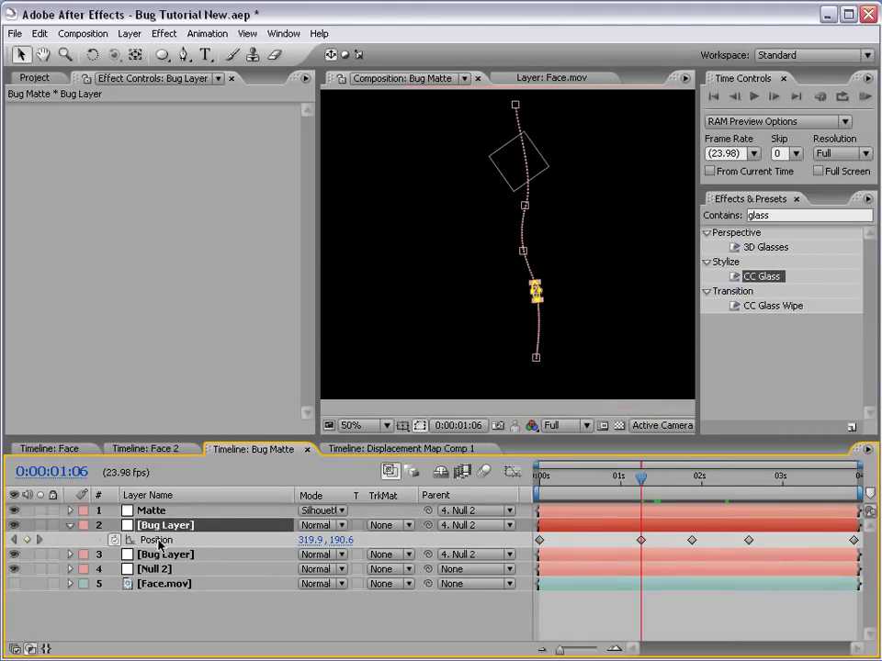
left_click(158, 543)
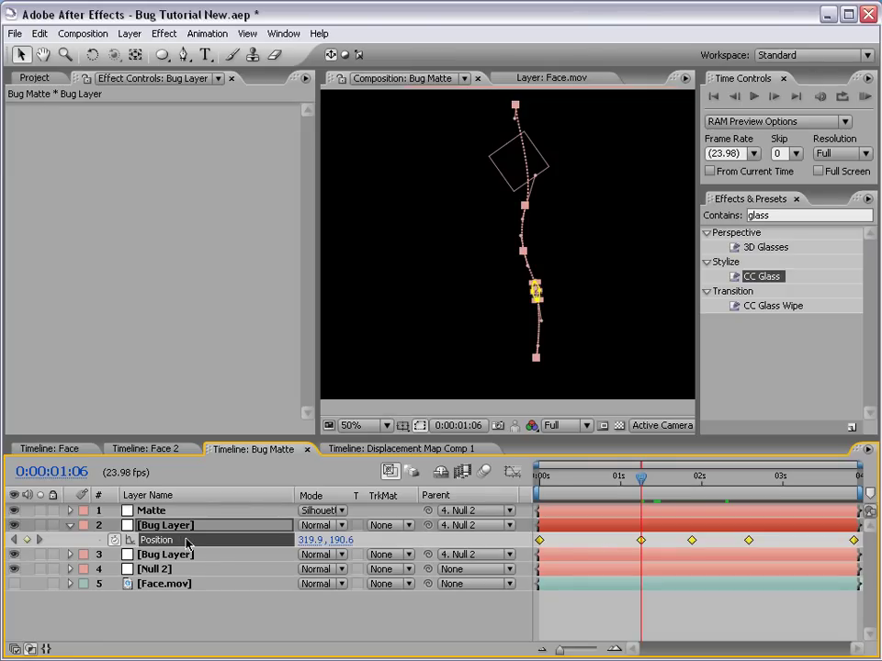
key("shift+Left")
key("shift+Down")
key("shift+Down")
key("shift+Down")
key("shift+Down")
key("shift+Down")
key("shift+Down")
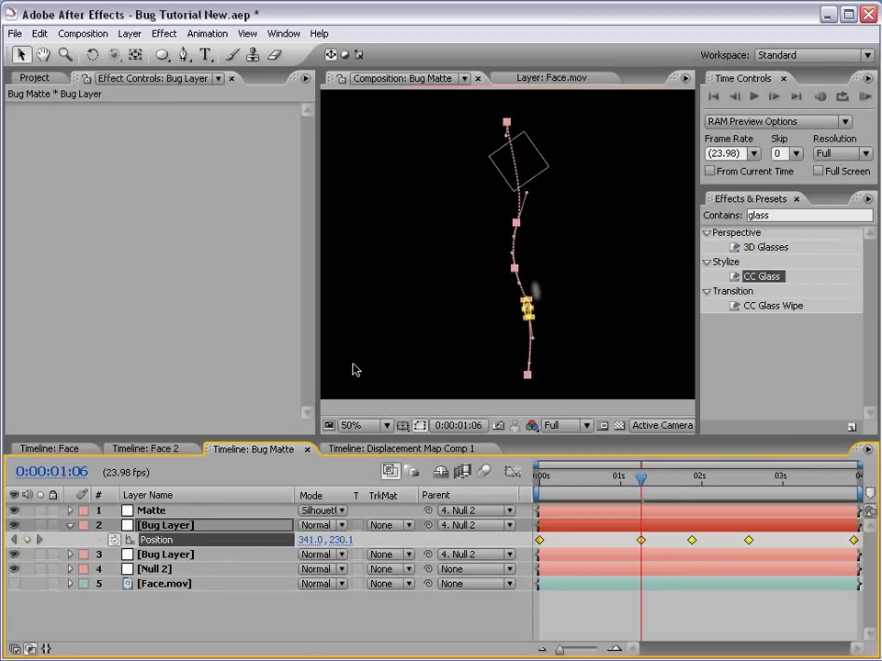
- Duplicate the shifted Bug Layer and move the new copy's whole motion path up, to Position 243.0, 160.7 at 0:00:01:06
left_click(174, 526)
key("ctrl+d")
key("p")
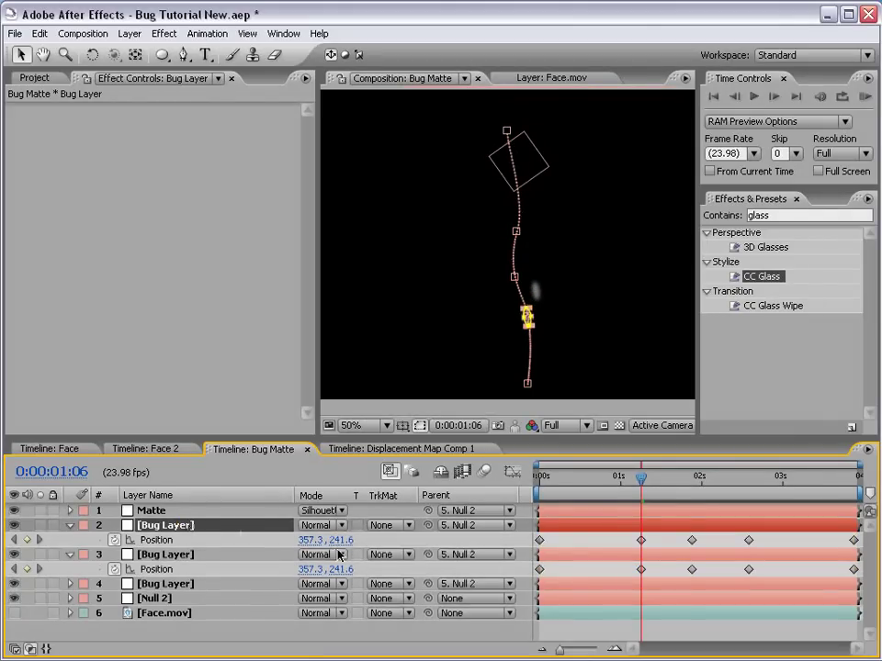
left_click(170, 540)
key("shift+Up")
key("shift+Up")
key("shift+Up")
key("shift+Up")
key("shift+Up")
key("shift+Up")
key("shift+Up")
key("shift+Up")
key("shift+Up")
key("shift+Up")
key("shift+Up")
key("shift+Up")
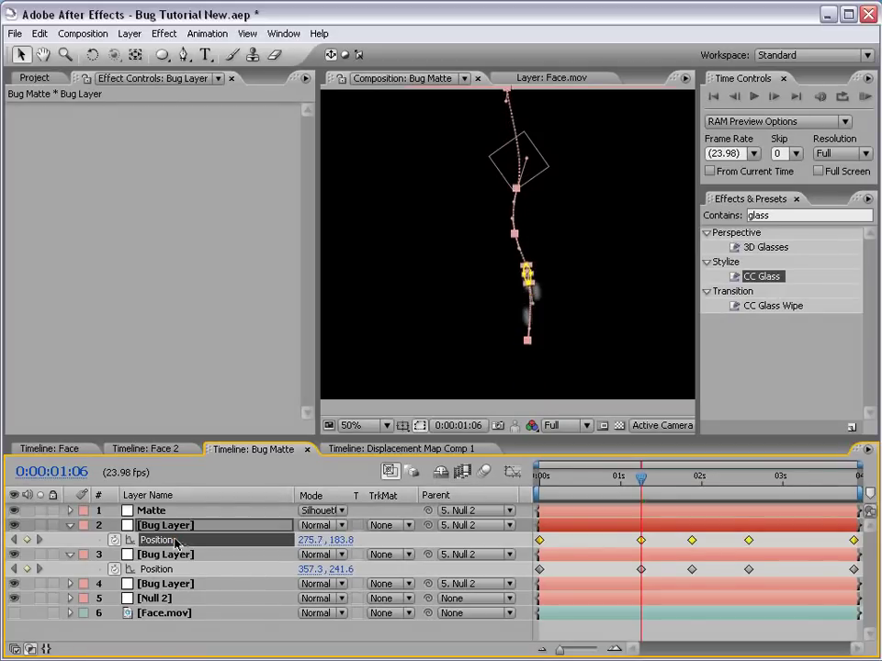
key("shift+Right")
key("shift+Right")
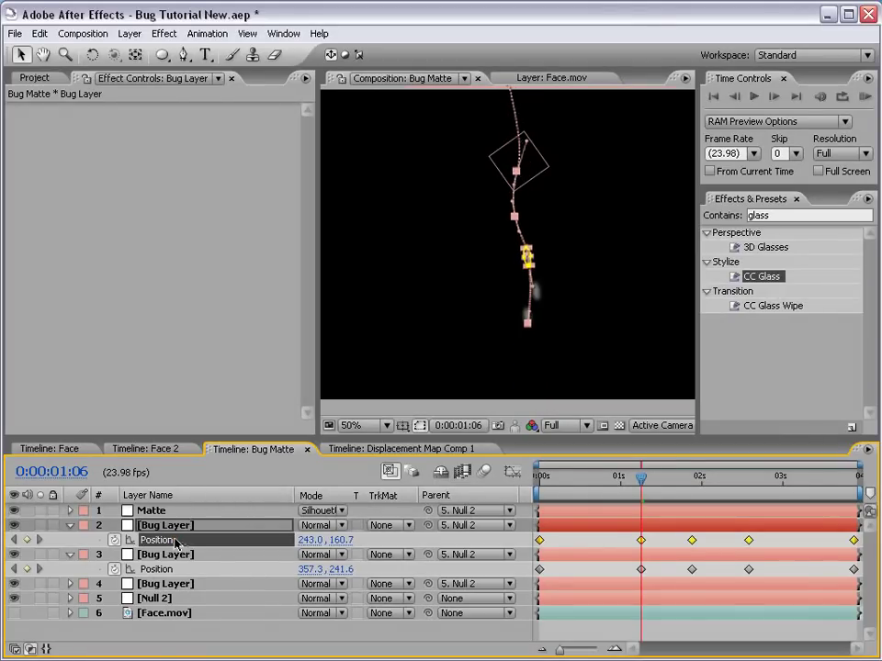
left_click(564, 635)
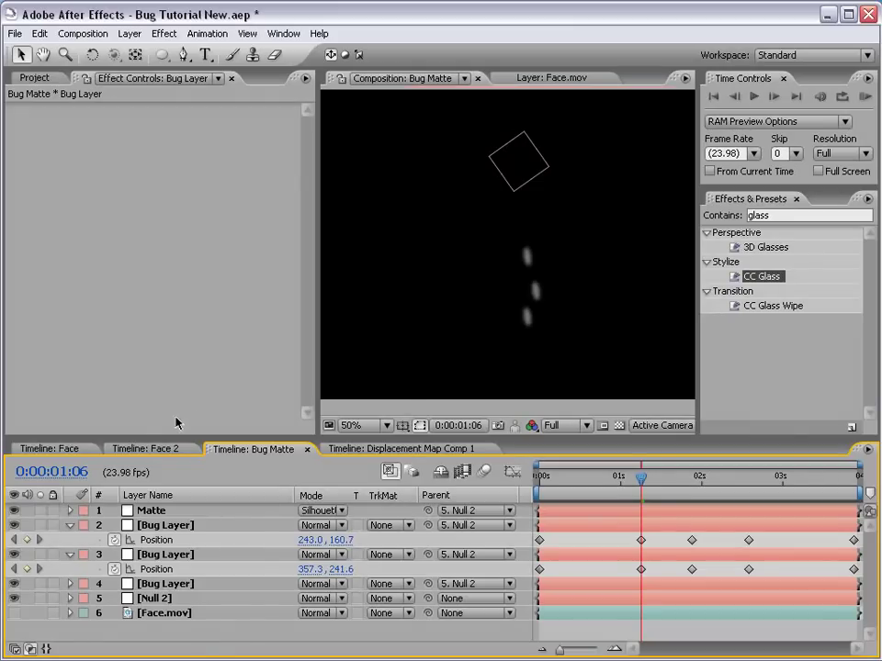
- Examine the multiplied bumps on the face full-size in Face 2, and open Displacement Map Comp 1
left_click(143, 449)
left_click_drag(506, 332, 523, 292)
key("grave")
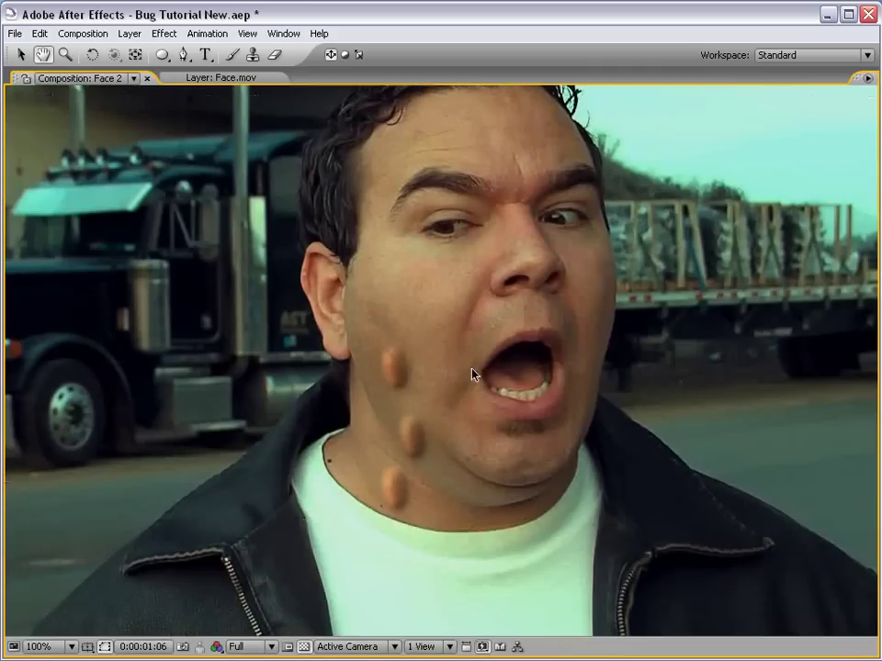
key("grave")
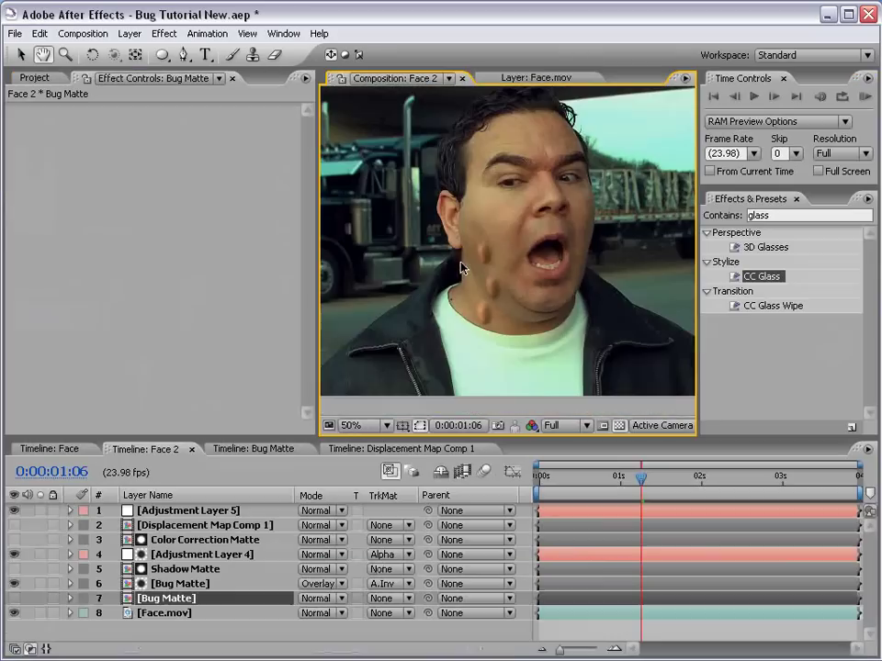
left_click(404, 449)
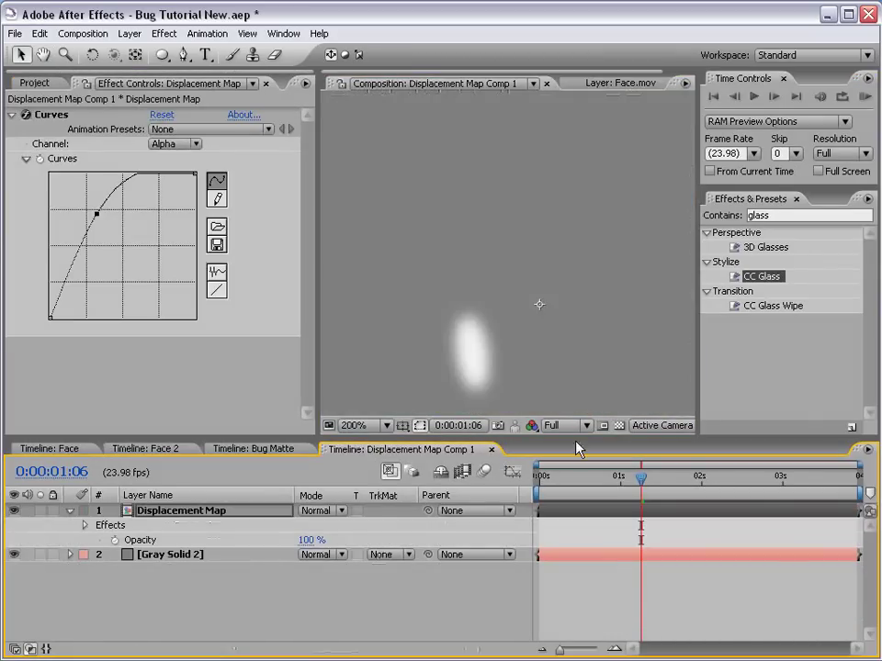
- Examine the white bug shapes in Displacement Map Comp 1 and the resulting face bumps in Face 2 at 0:00:02:06, enlarged to 200%
scroll(502, 329, "down", 2)
left_click_drag(547, 384, 517, 287)
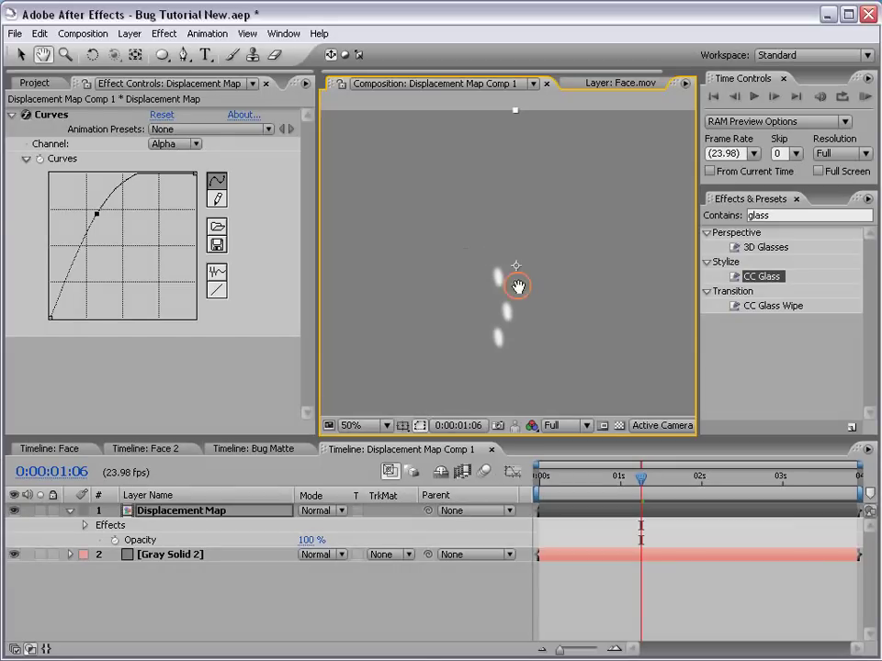
left_click(156, 448)
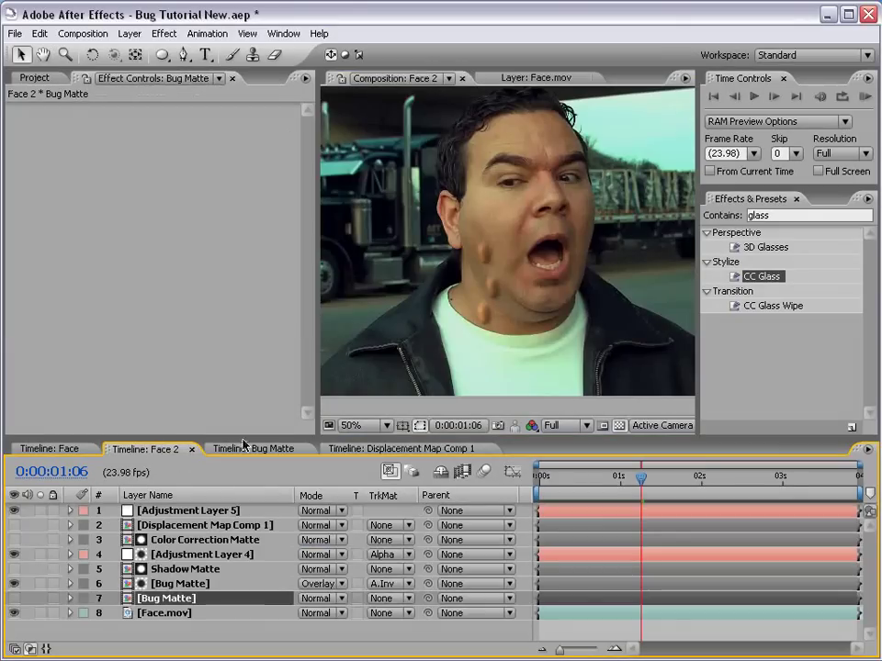
left_click_drag(640, 477, 722, 482)
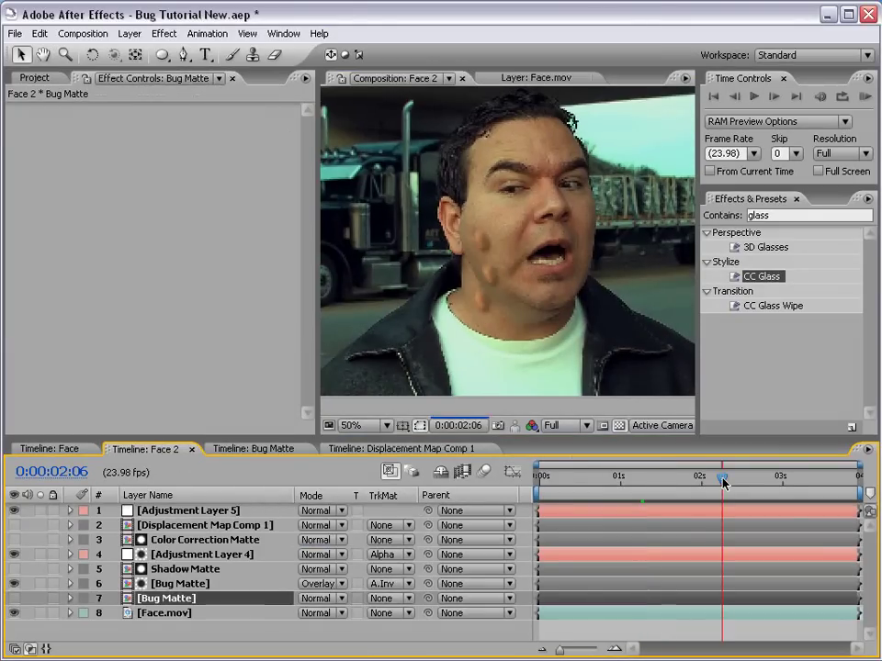
key("grave")
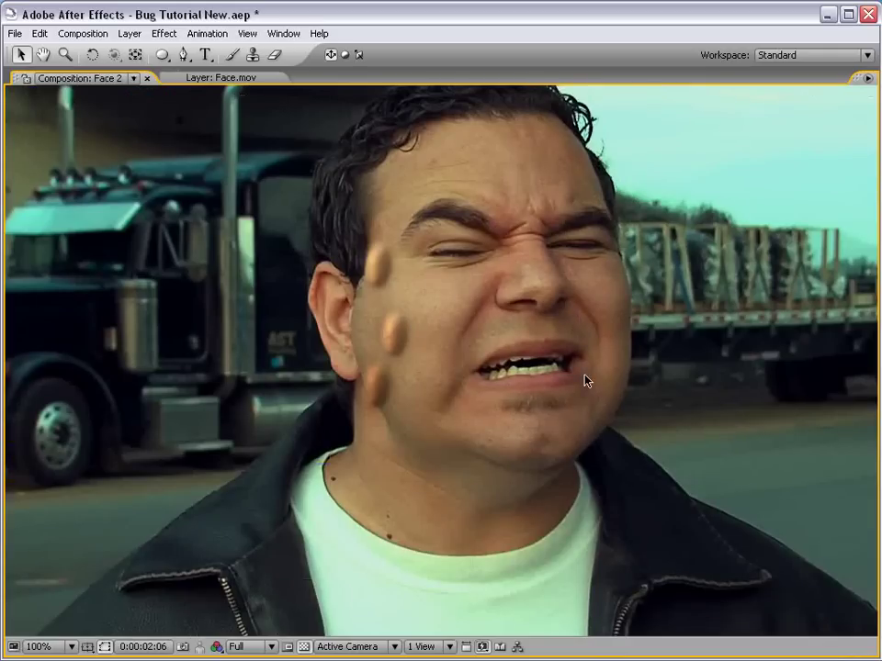
scroll(361, 277, "up", 2)
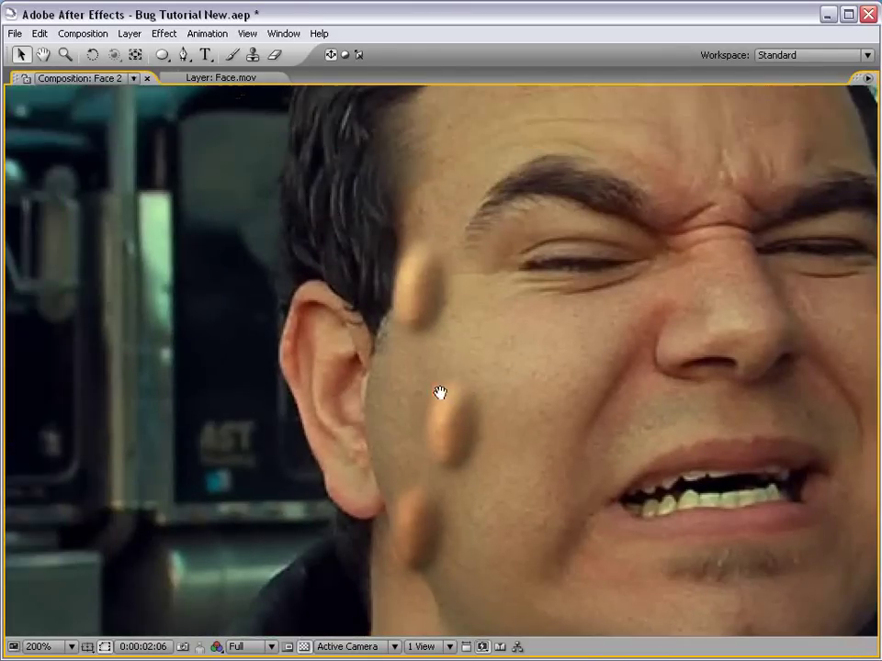
key("grave")
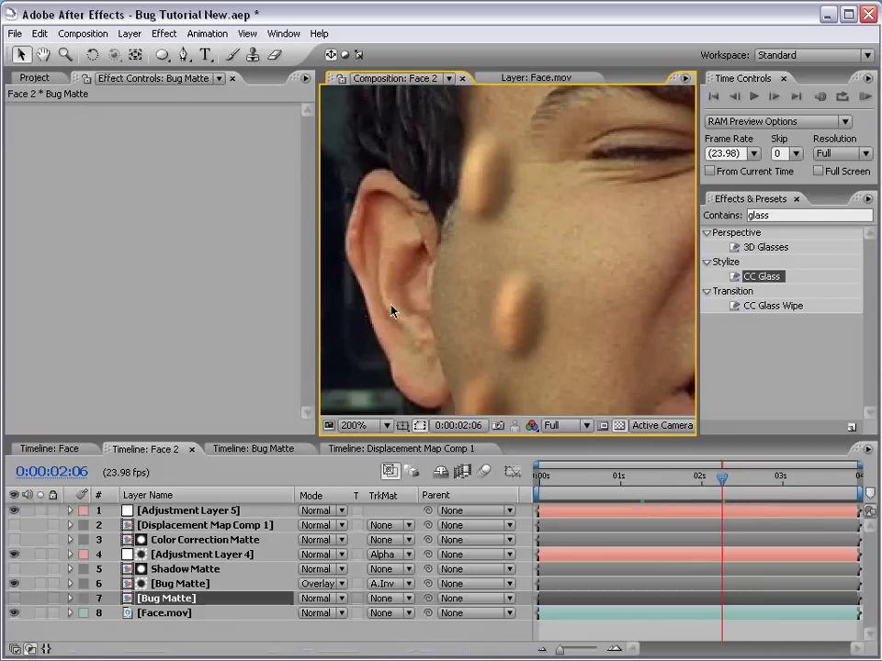
- Compare the face bumps with and without the displacement by toggling Adjustment Layer 5's visibility, leaving the layer visible
left_click(16, 510)
left_click(16, 510)
left_click(16, 510)
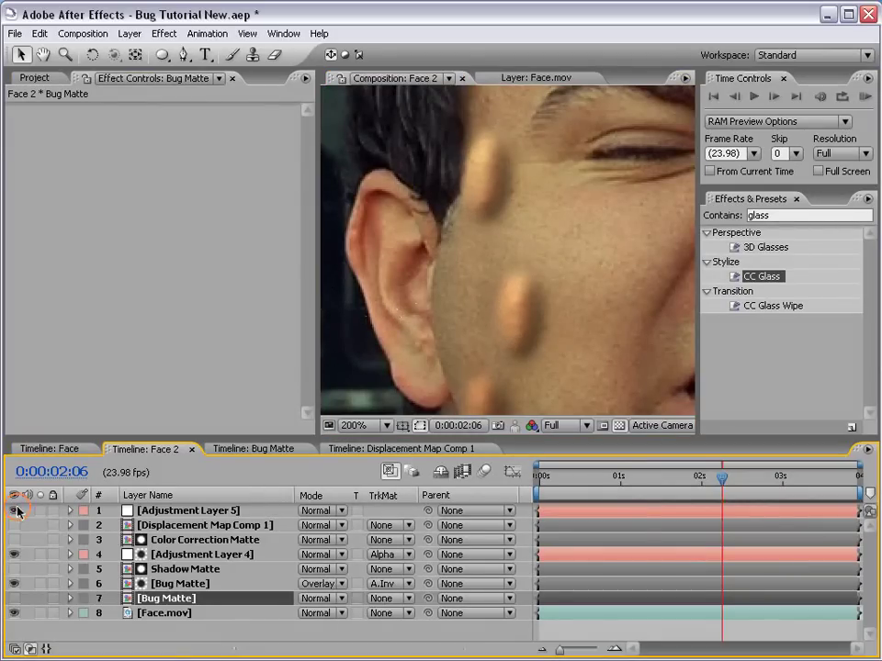
left_click(15, 510)
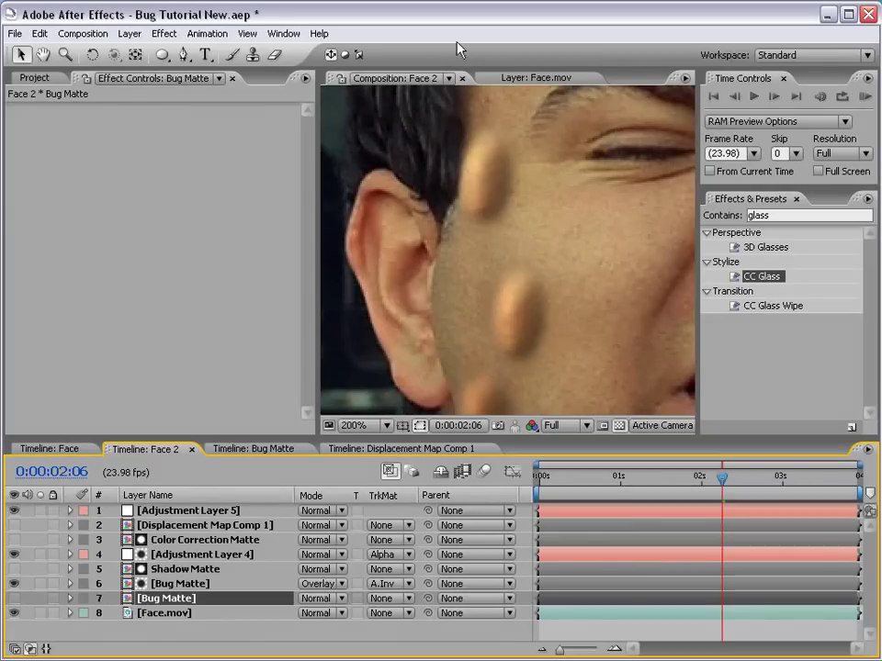